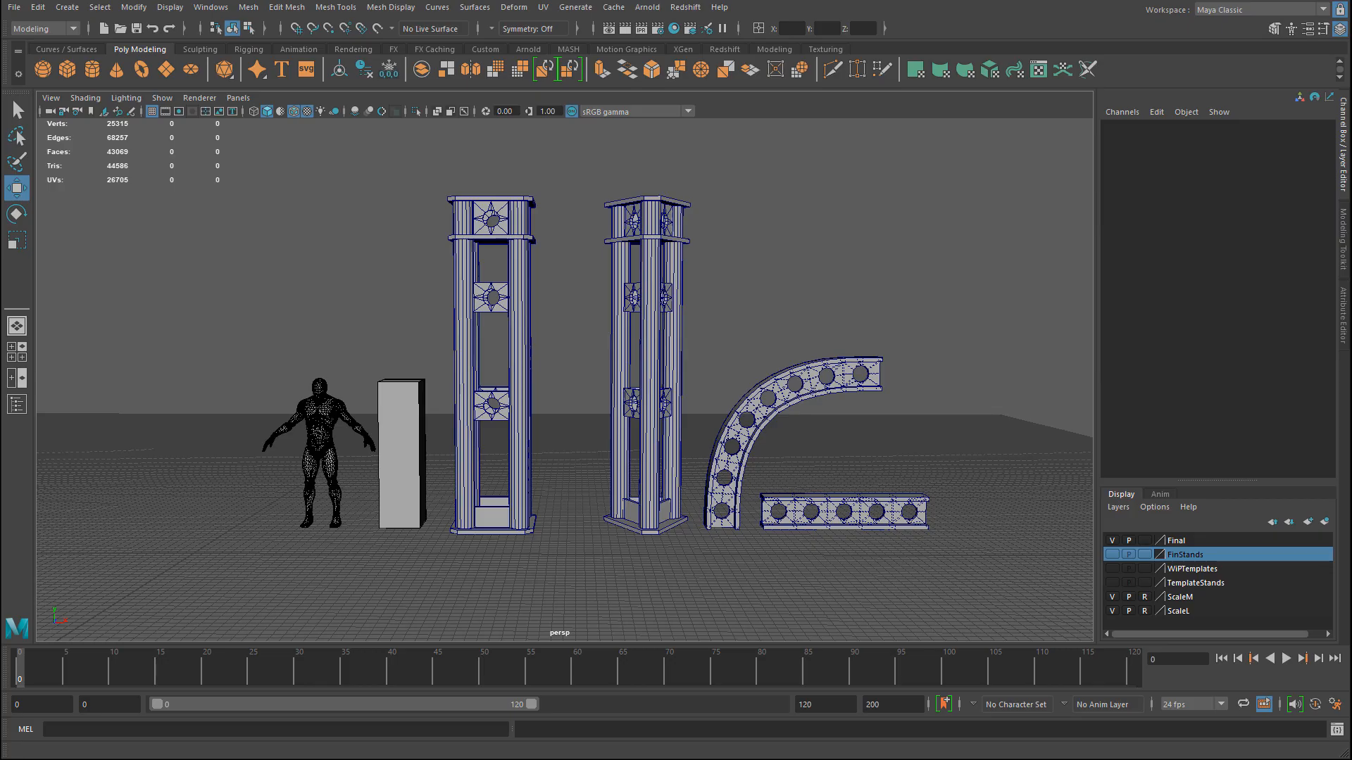
Duplicate the straight beam and attach the copy to the arch's upper end to demonstrate how the pieces connect.
left_click(844, 511)
left_click_drag(845, 521, 664, 366, "alt")
key("ctrl+d")
left_click(648, 356)
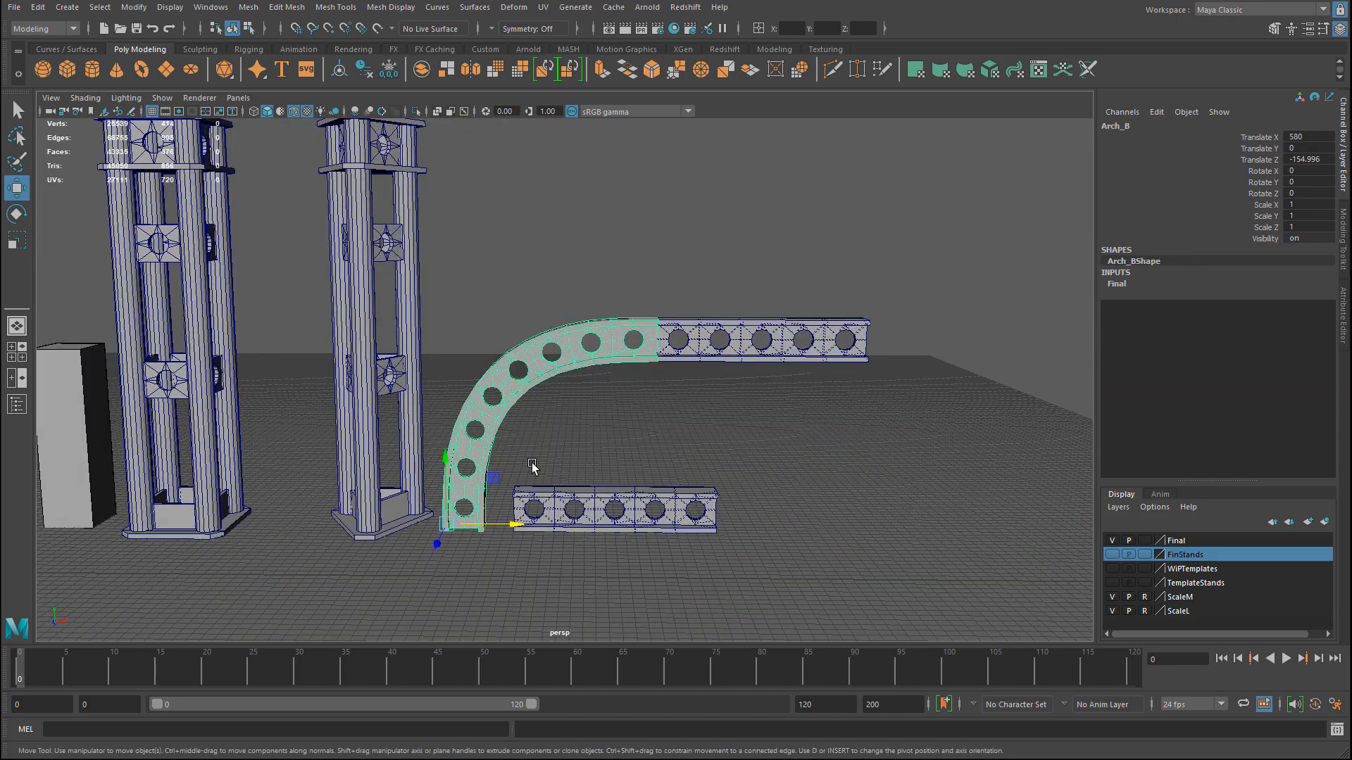
middle_click_drag(552, 450, 584, 454)
Duplicate the arch and place the copy on top of the triangular column at Translate X 490, Y 400.
right_click_drag(585, 454, 558, 266, "alt")
left_click(546, 285)
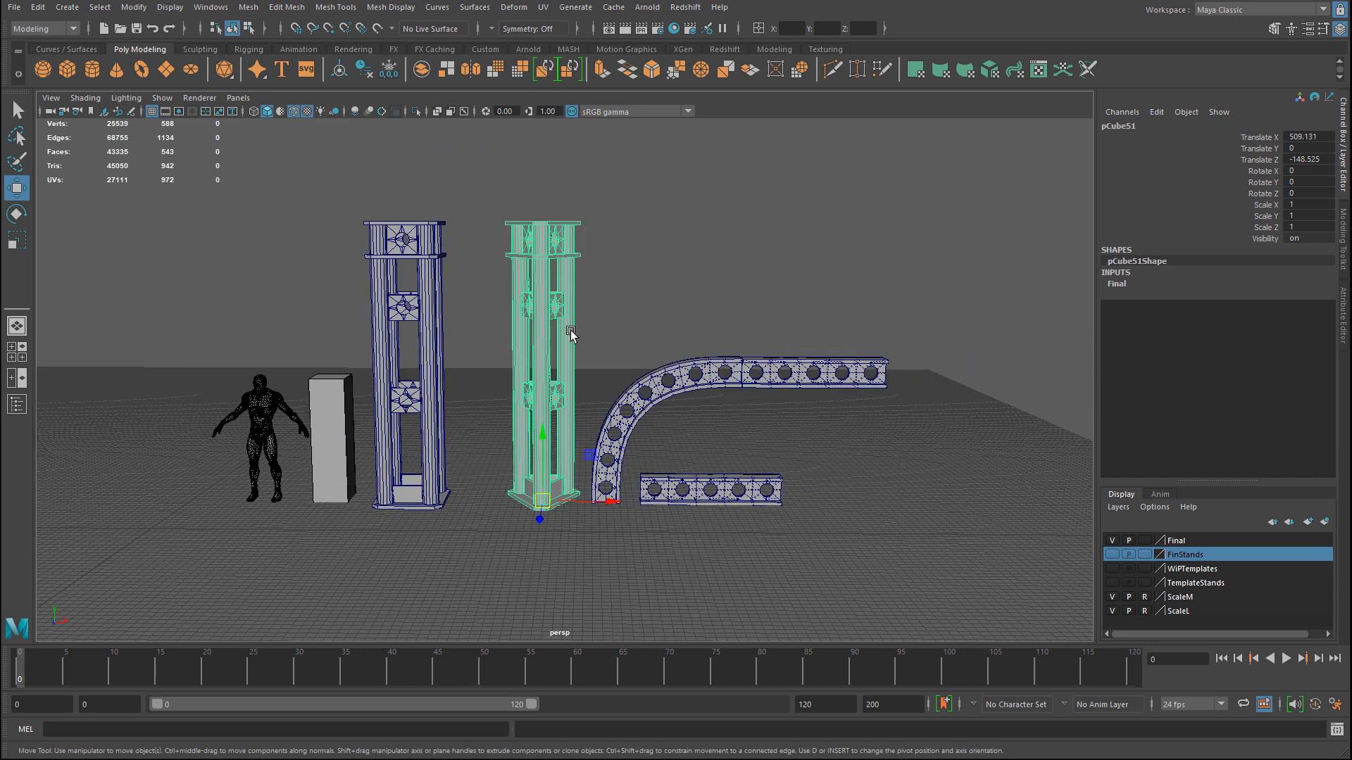
left_click(621, 440)
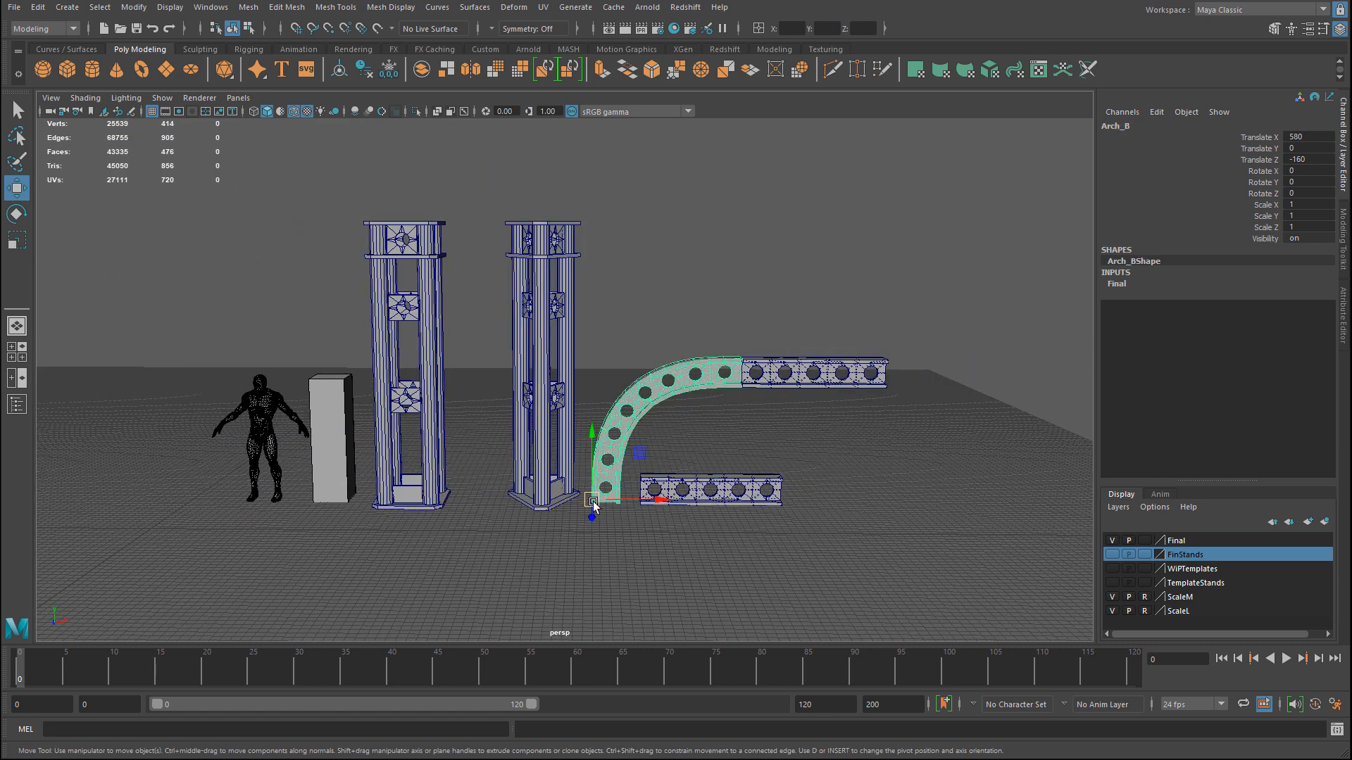
left_click_drag(592, 435, 592, 150, "shift")
left_click_drag(661, 233, 602, 233)
middle_click_drag(602, 234, 660, 313, "alt")
right_click_drag(661, 313, 580, 289, "alt")
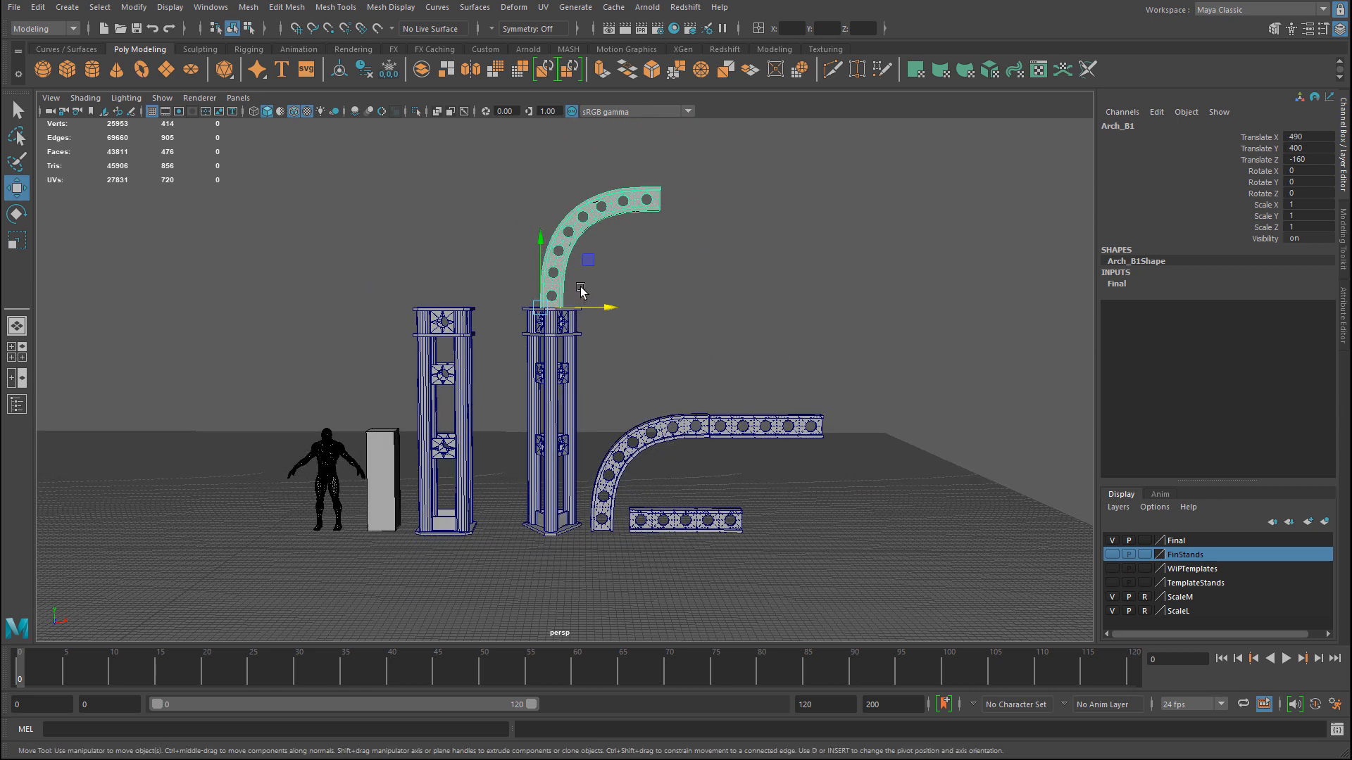
Delete the duplicated arch above the triangular column and the duplicated beam at the original arch's end.
key("Delete")
left_click_drag(781, 393, 834, 451)
key("Delete")
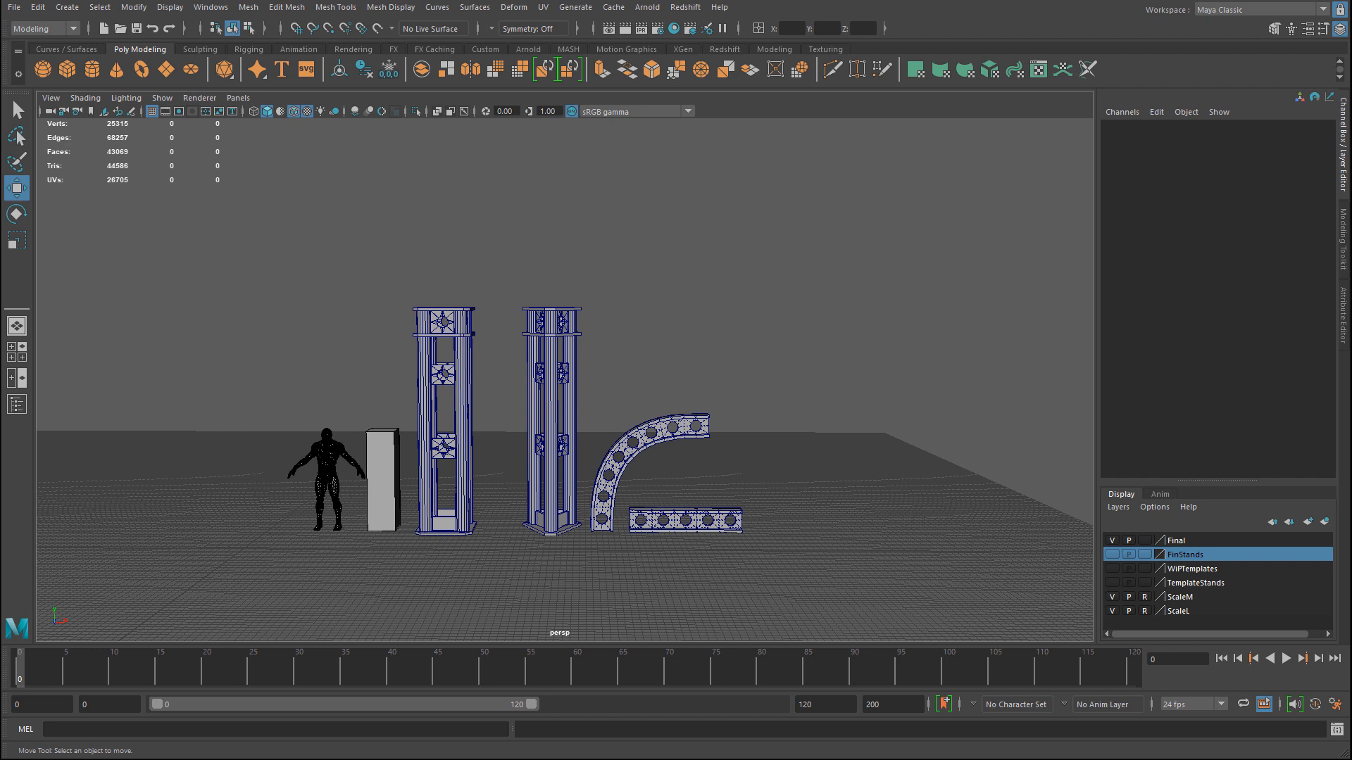
Examine the column caps, cross plates and bases in the _MASTER-REF-01.jpg reference collage in Photos, and leave the image viewer.
scroll(759, 417, "up", 5)
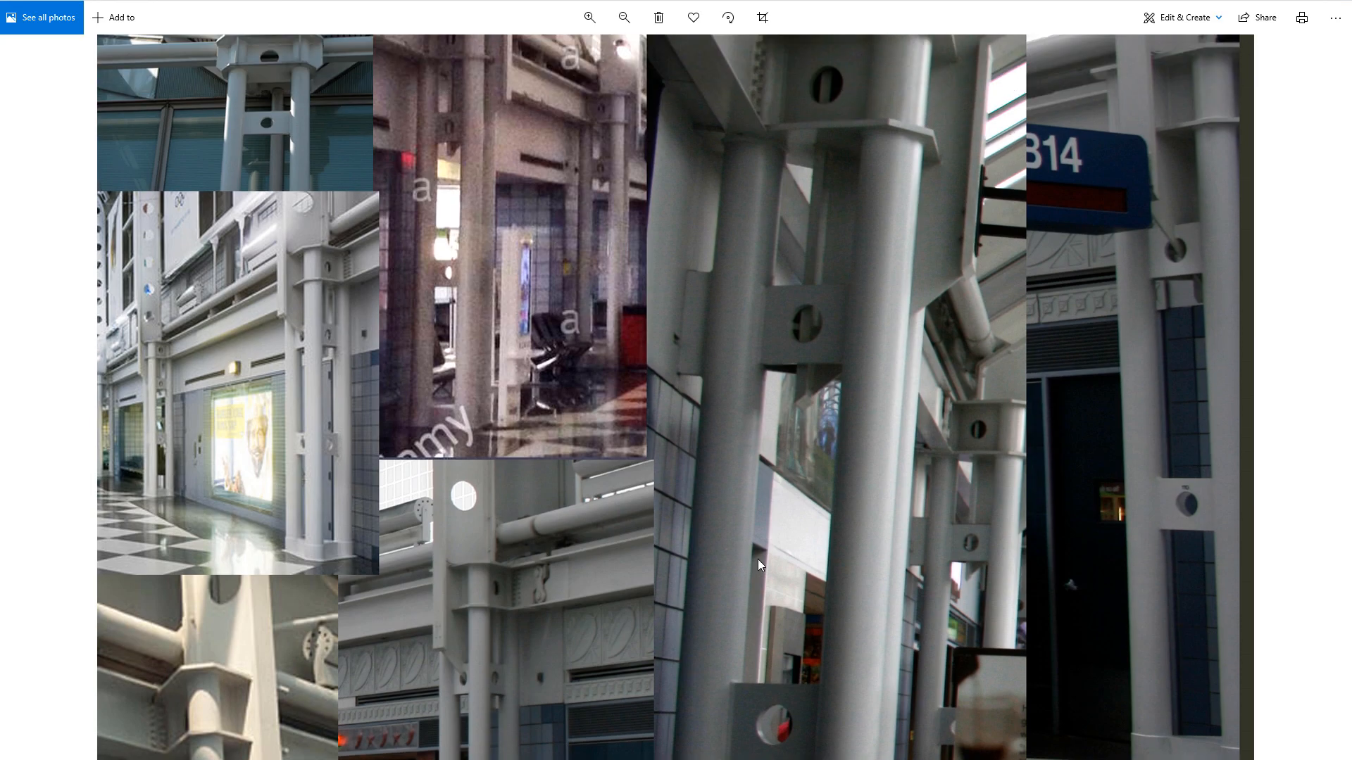
scroll(757, 648, "up", 2)
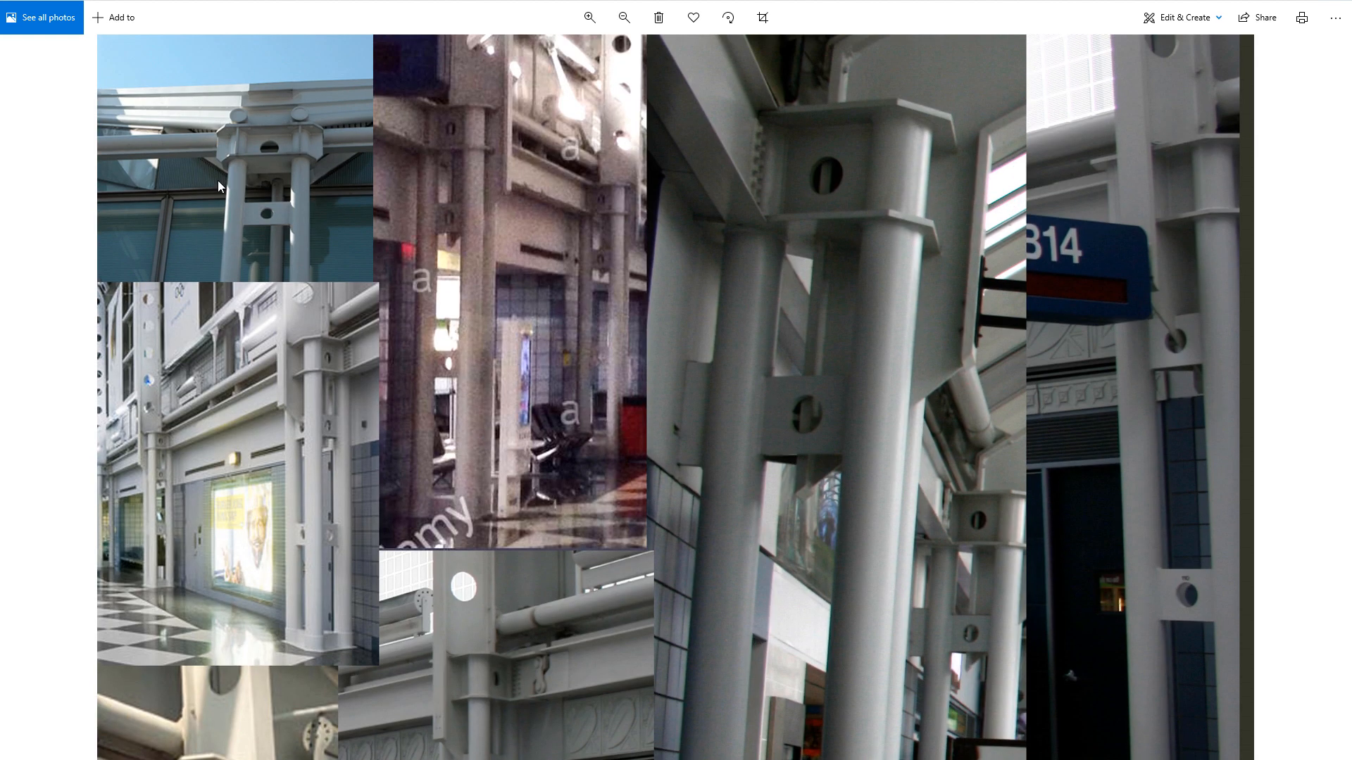
scroll(614, 281, "down", 2)
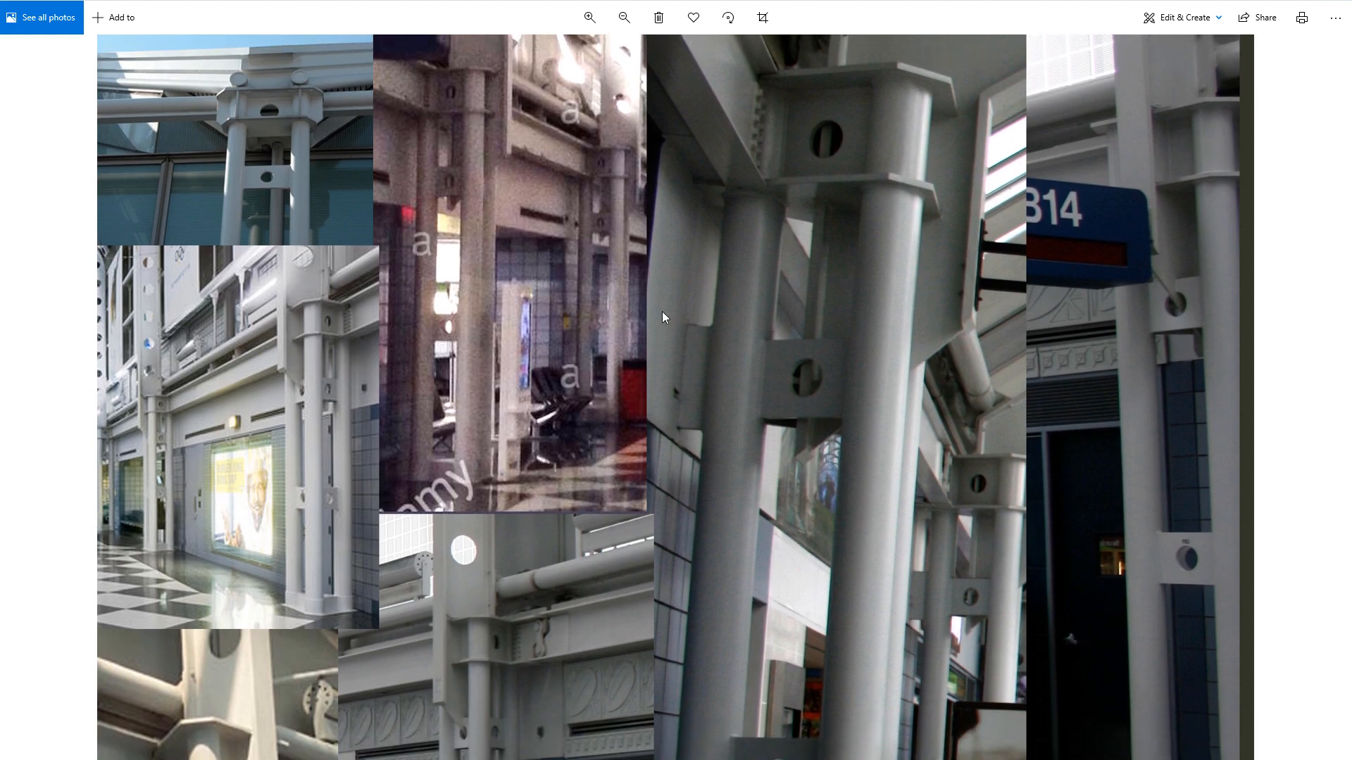
scroll(204, 181, "up", 1)
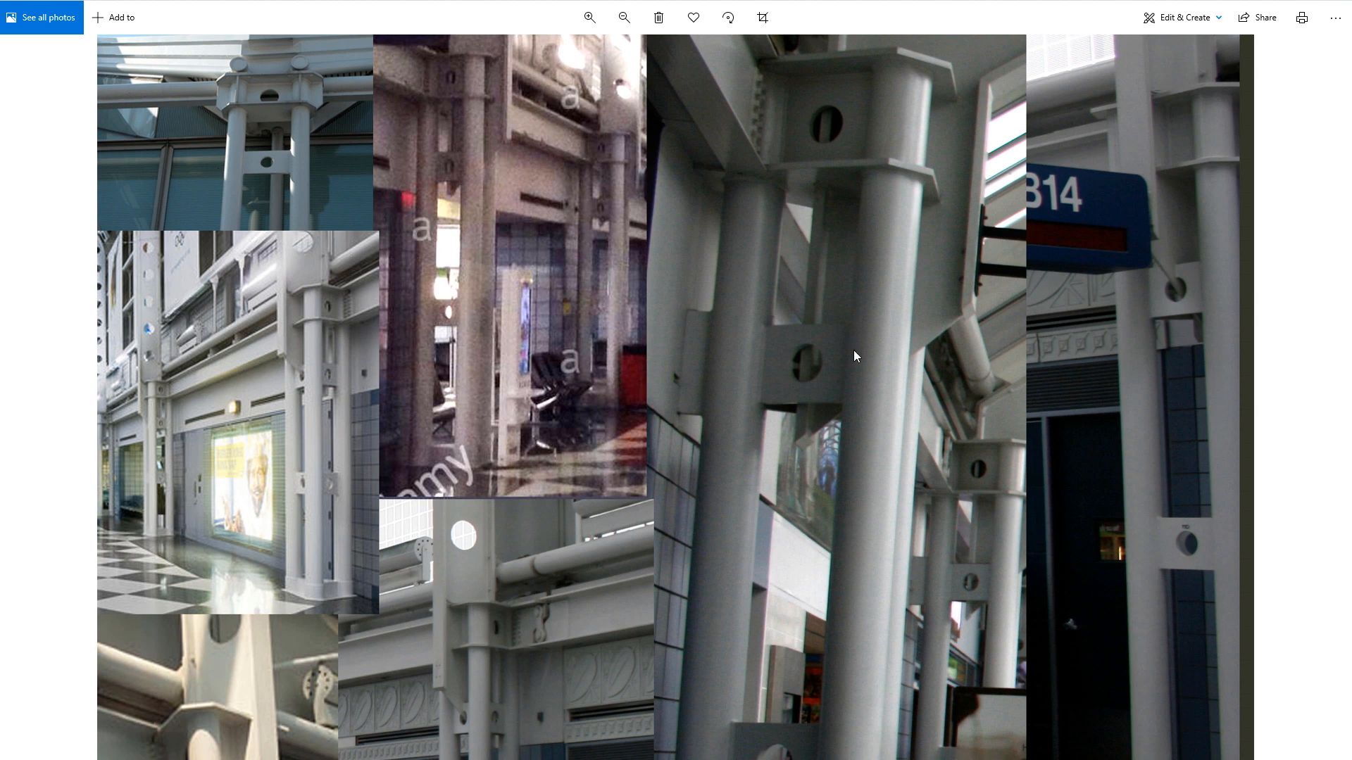
scroll(851, 345, "down", 12)
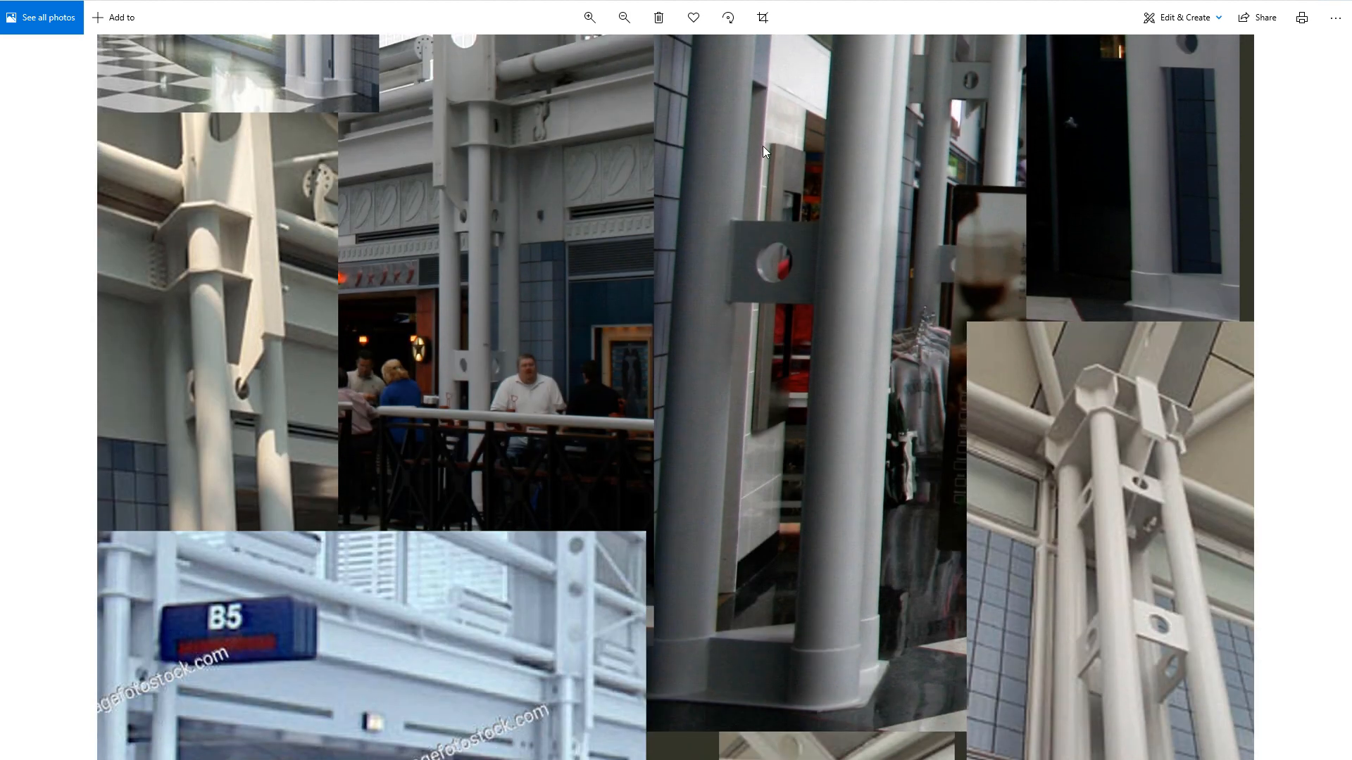
scroll(764, 151, "down", 10)
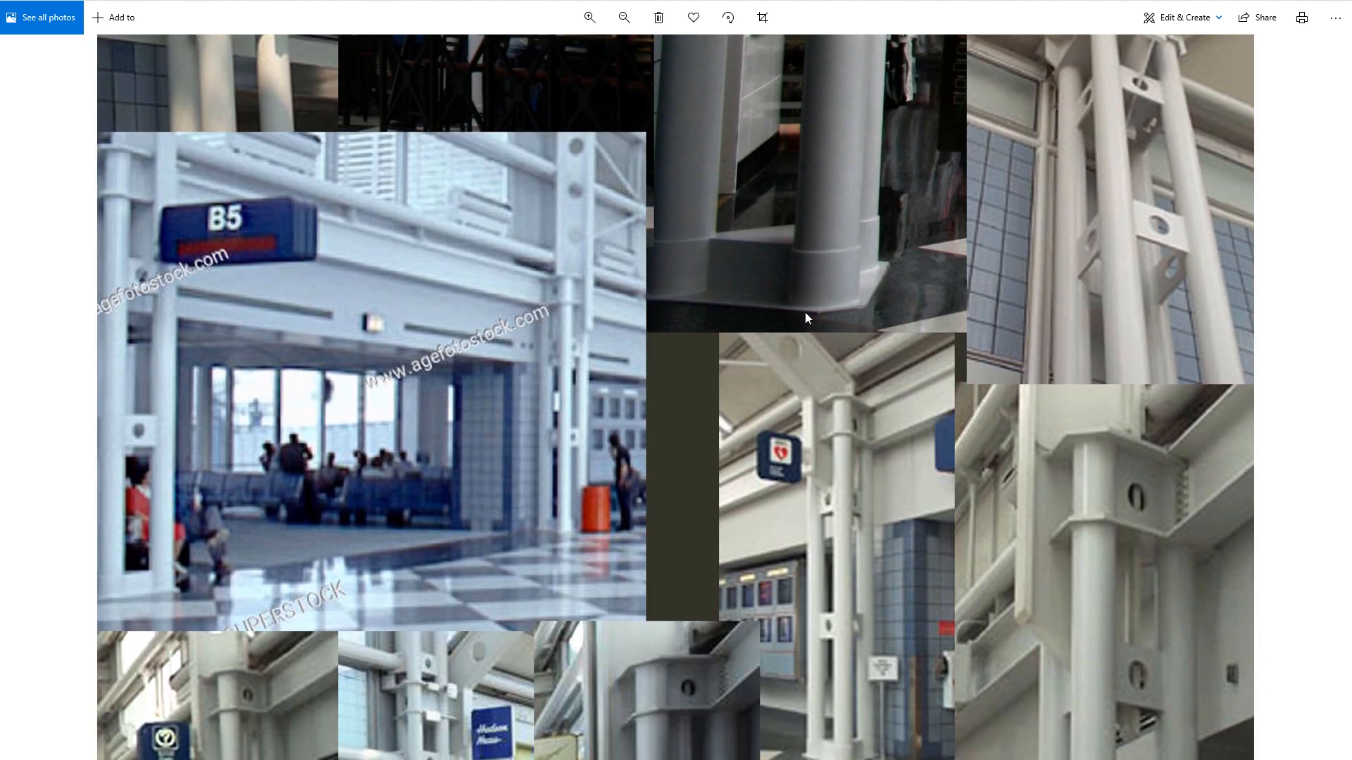
scroll(805, 305, "down", 10)
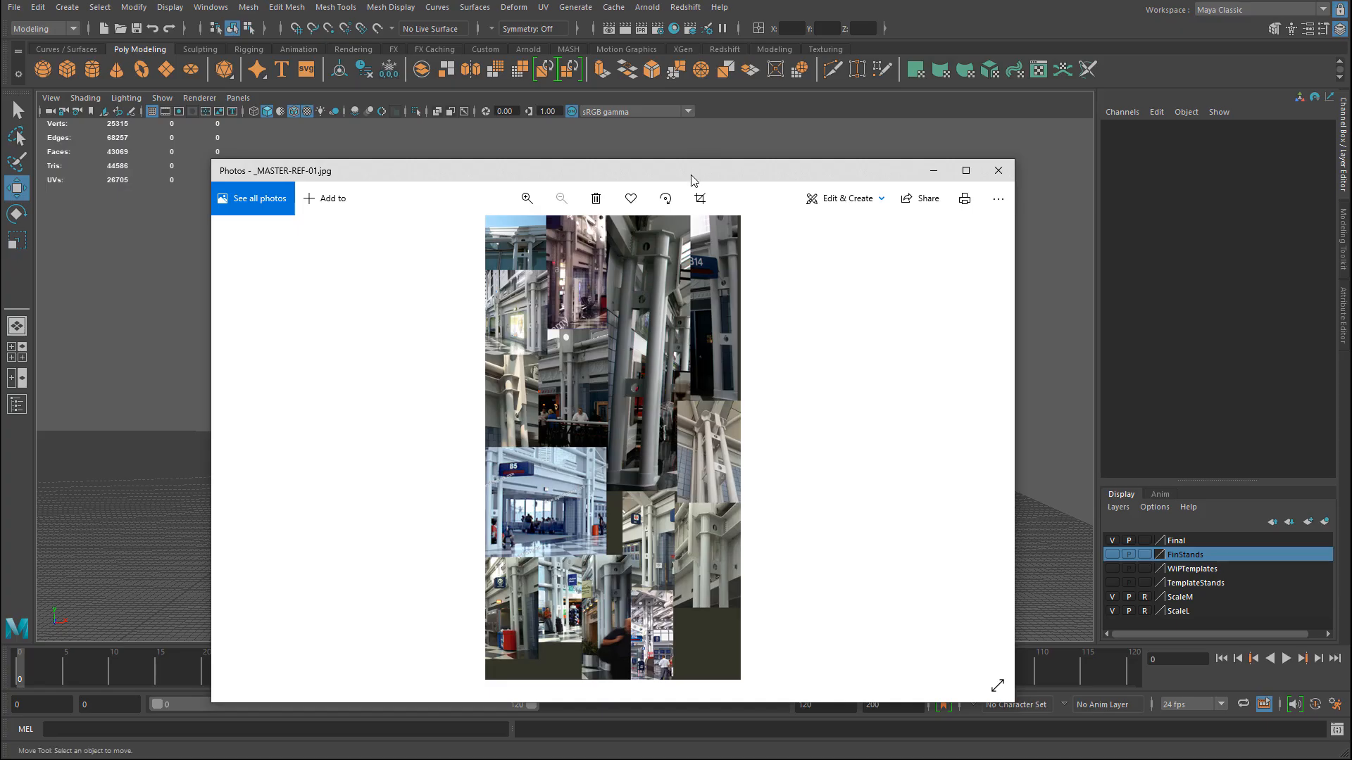
key("alt+F4")
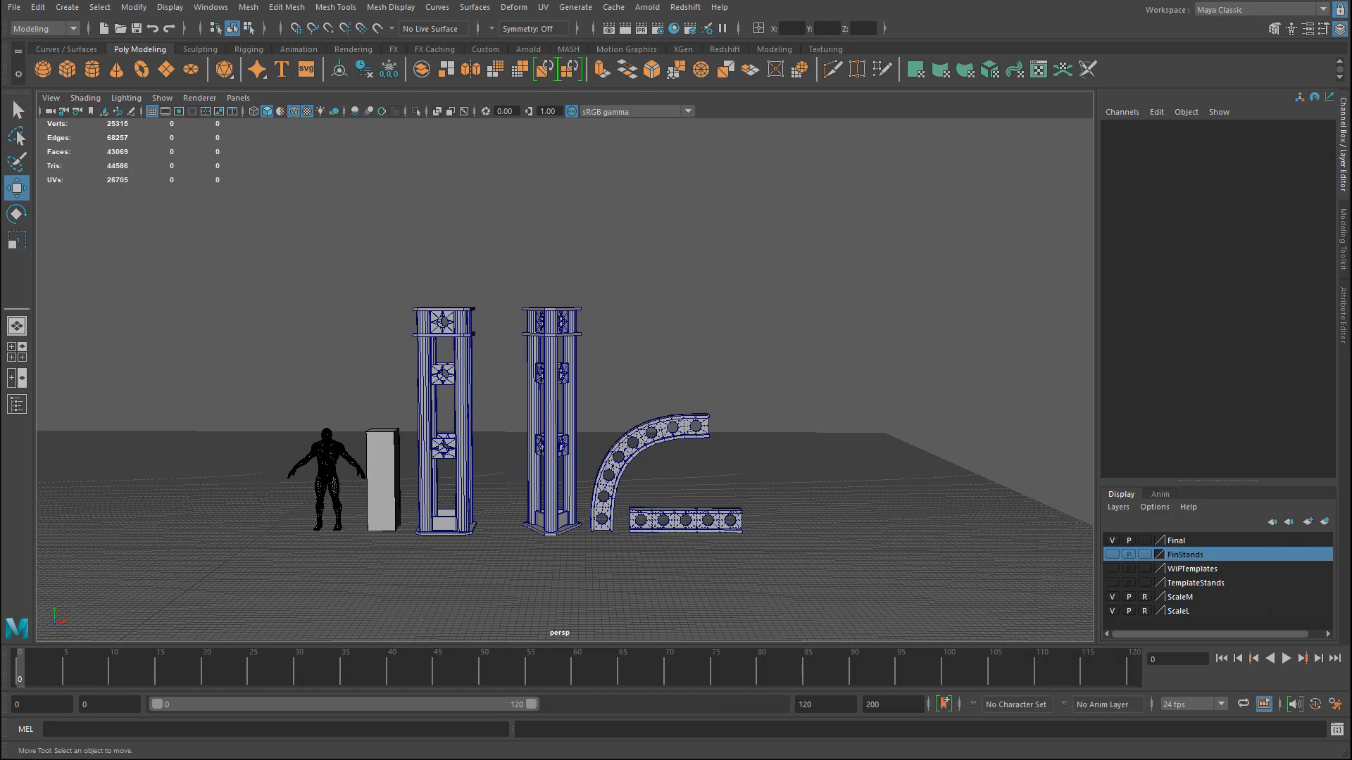
Move both columns, the arch and the straight beam together along X away from the scale figures, bringing the triangular column to Translate X 881.519.
right_click_drag(700, 387, 841, 326, "alt")
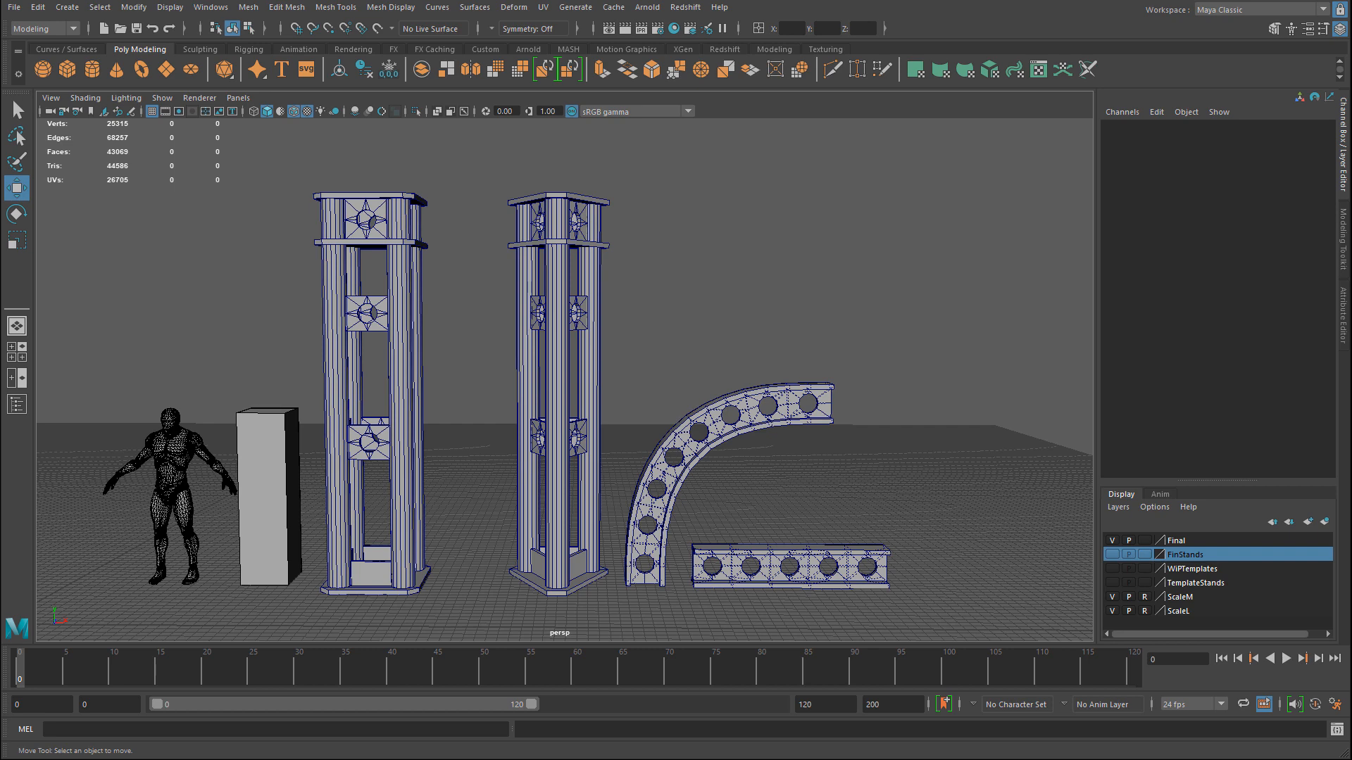
middle_click_drag(565, 470, 842, 440, "alt")
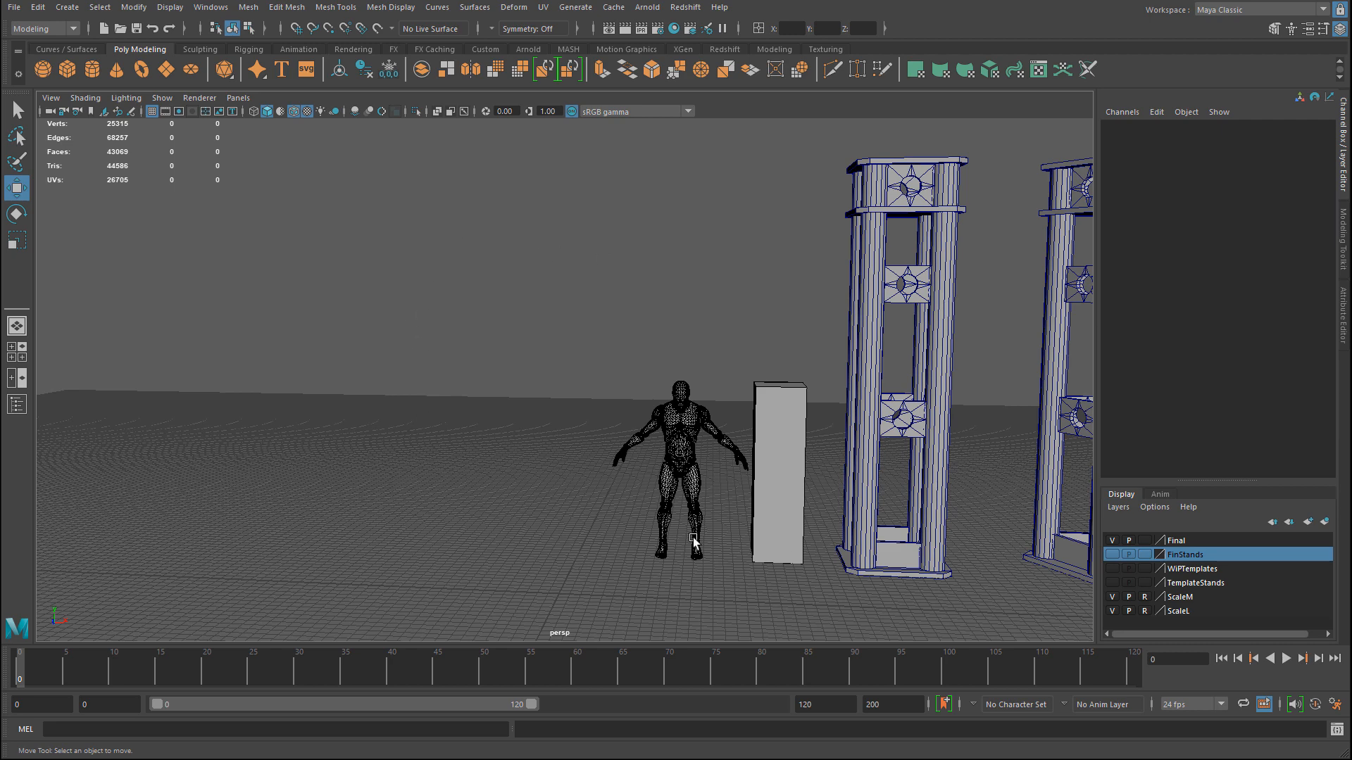
left_click(879, 212)
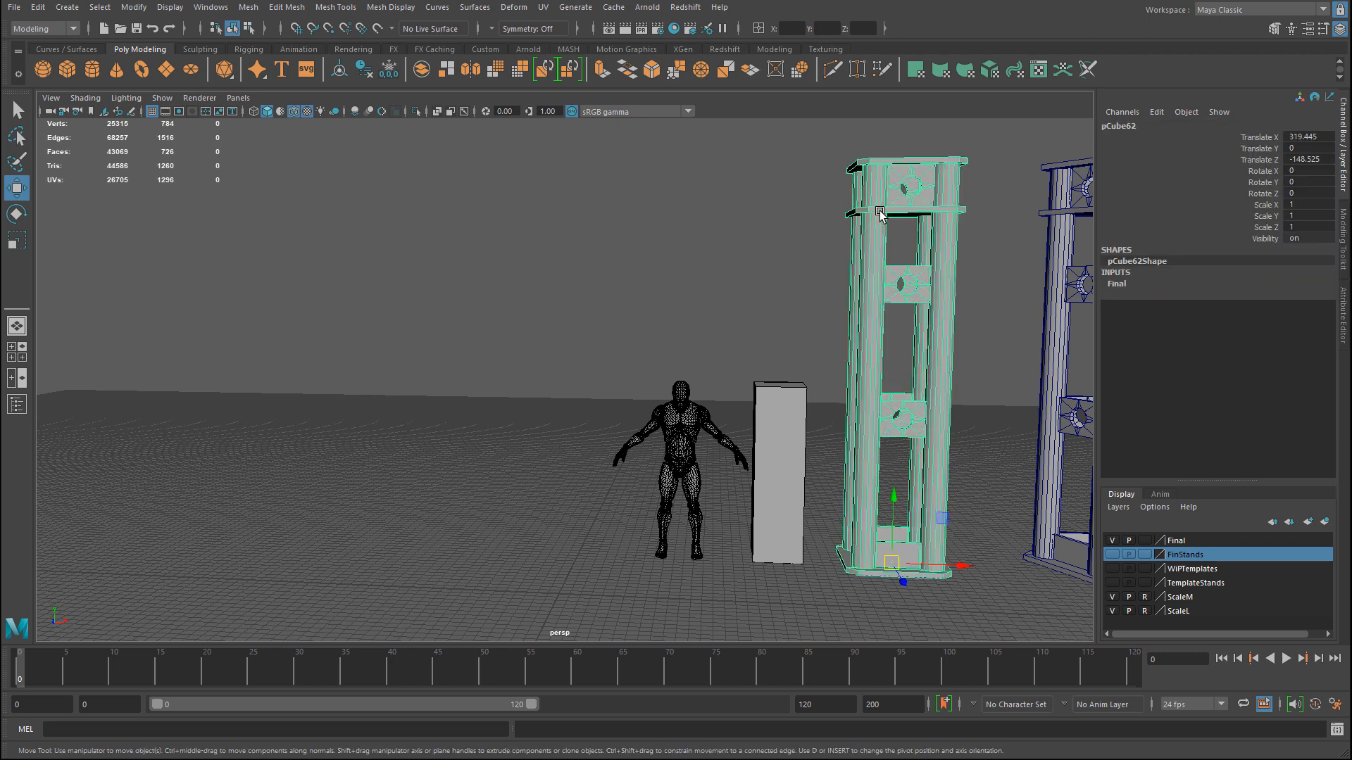
middle_click_drag(879, 212, 718, 212, "alt")
left_click(937, 209)
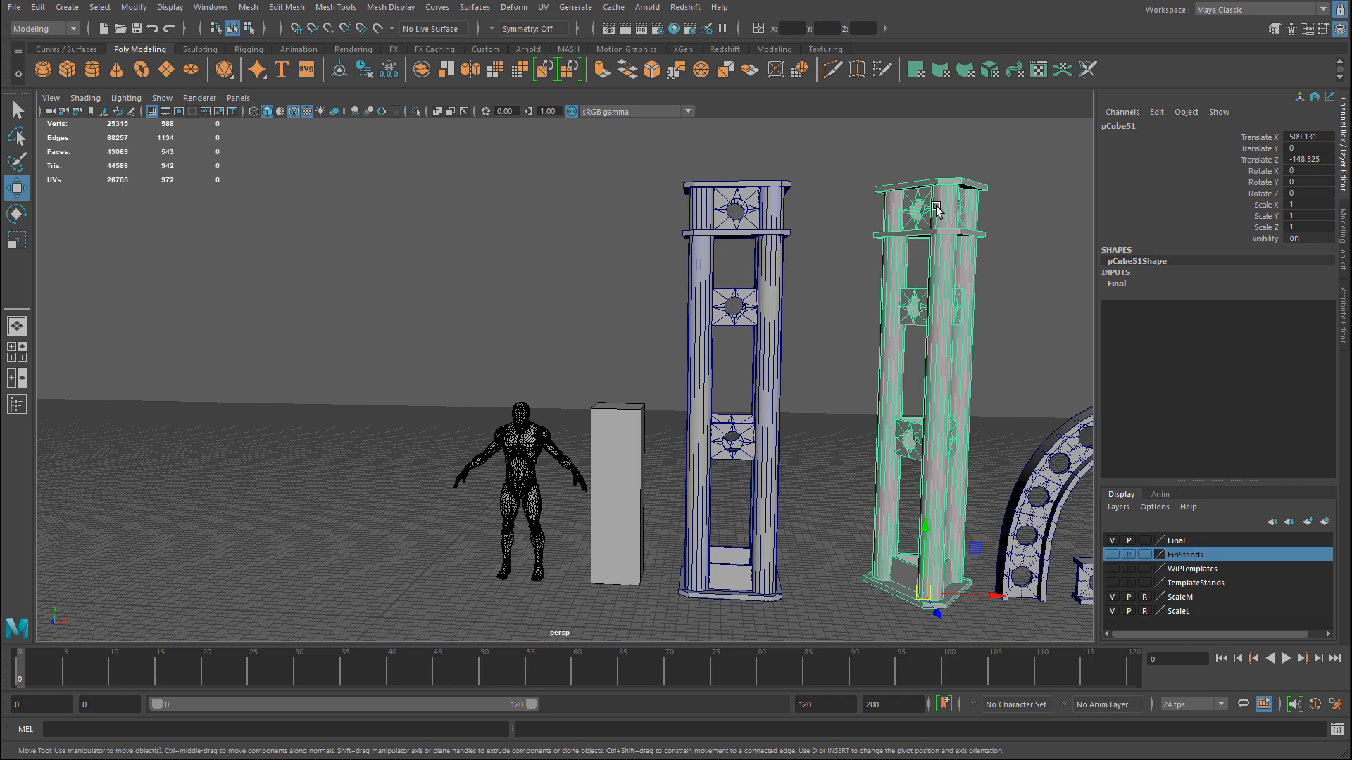
left_click_drag(936, 209, 815, 302, "alt")
scroll(594, 305, "down", 5)
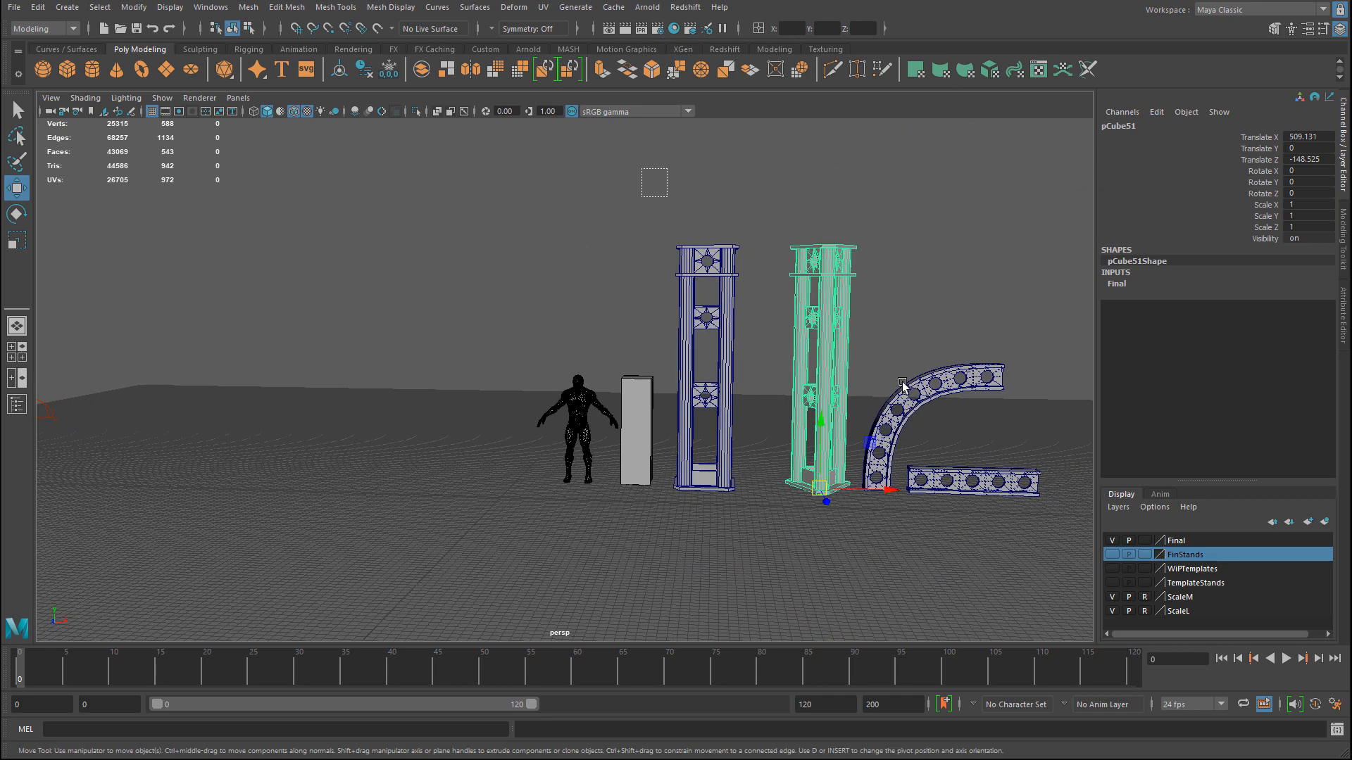
left_click_drag(805, 315, 1041, 314)
right_click_drag(1041, 315, 805, 456, "alt")
left_click_drag(805, 456, 770, 443, "alt")
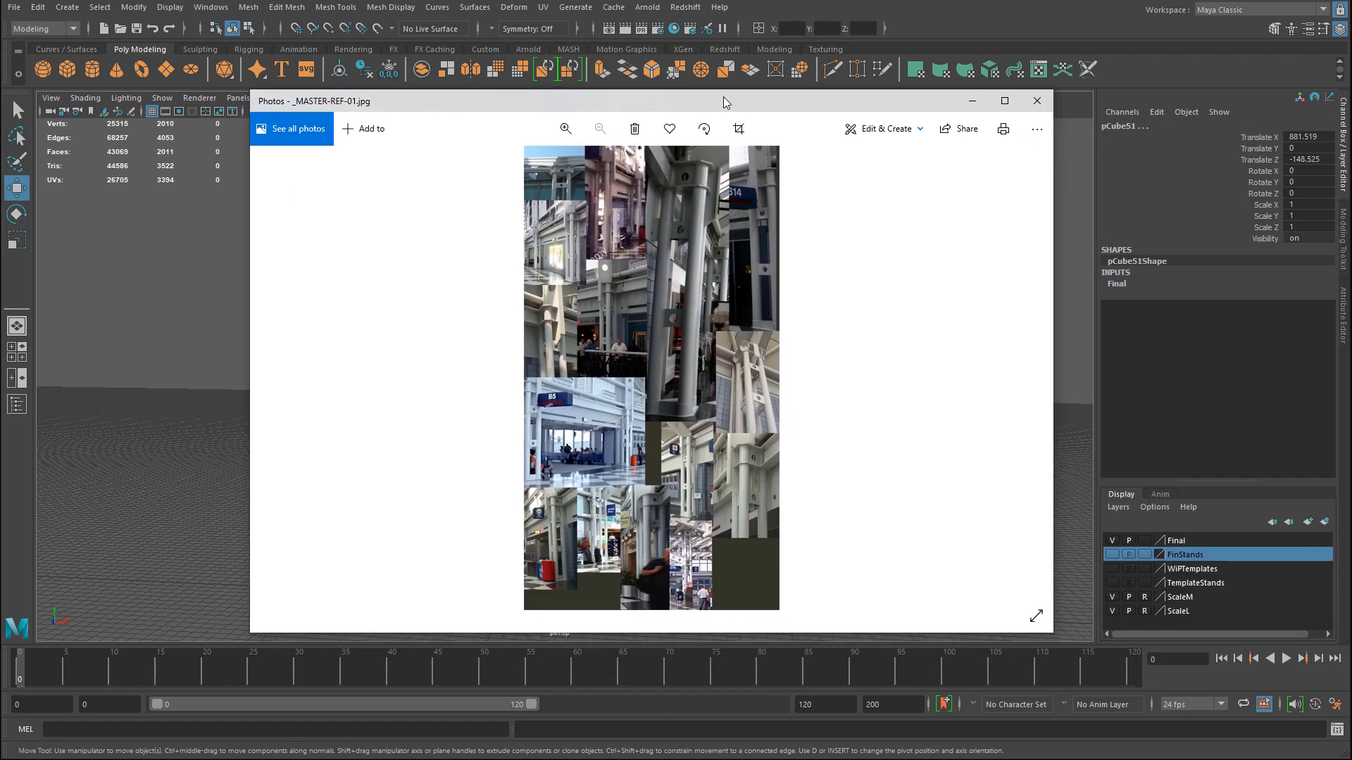
Enlarge the reference collage in Photos and examine the column shapes in its lower photographs.
double_click(724, 96)
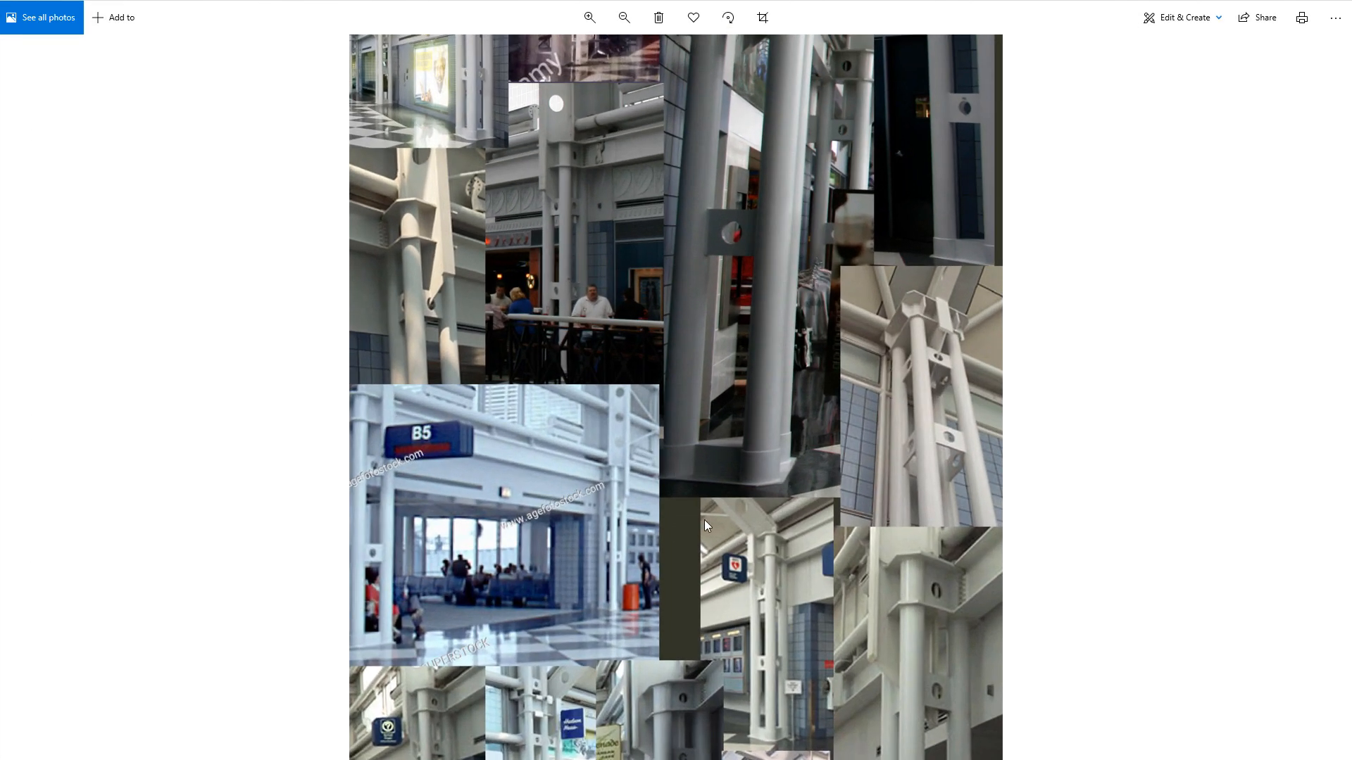
left_click_drag(704, 518, 732, 200)
scroll(706, 365, "up", 3)
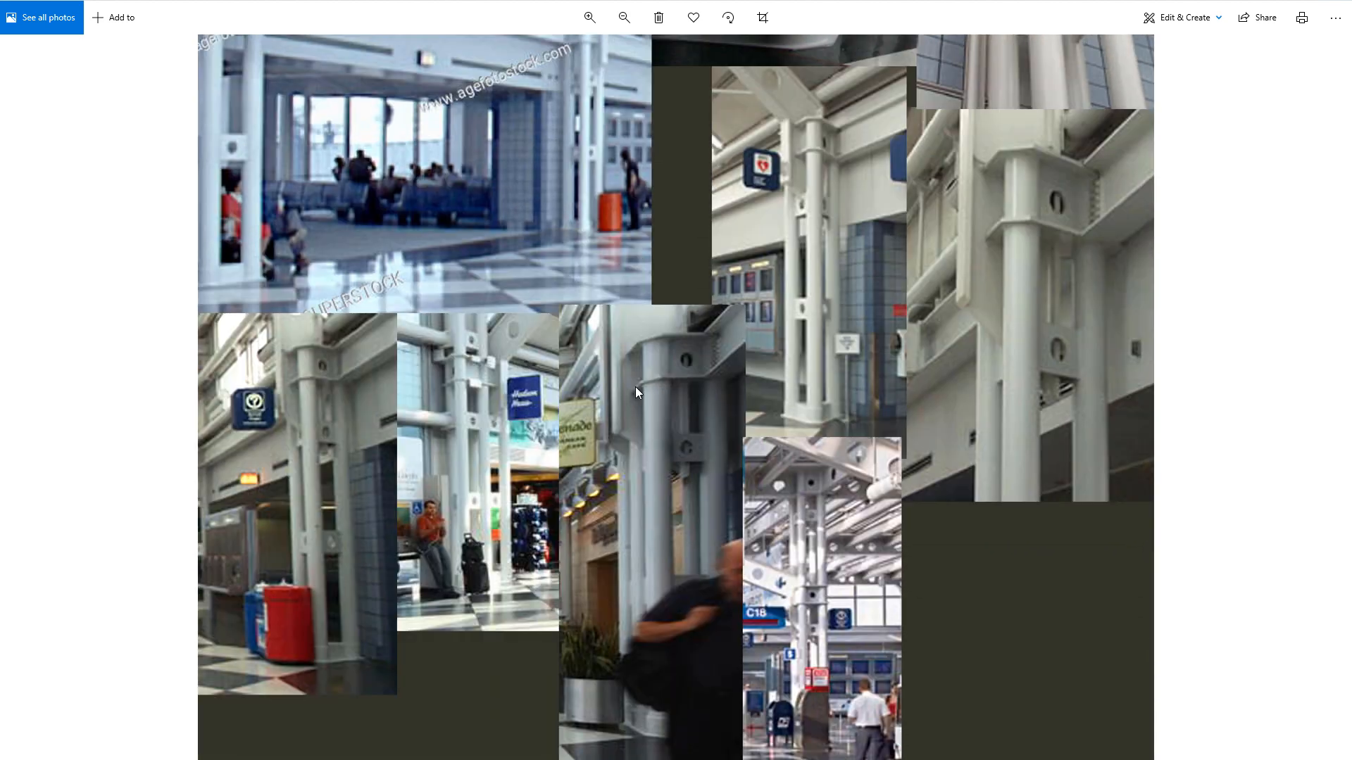
scroll(488, 419, "up", 5)
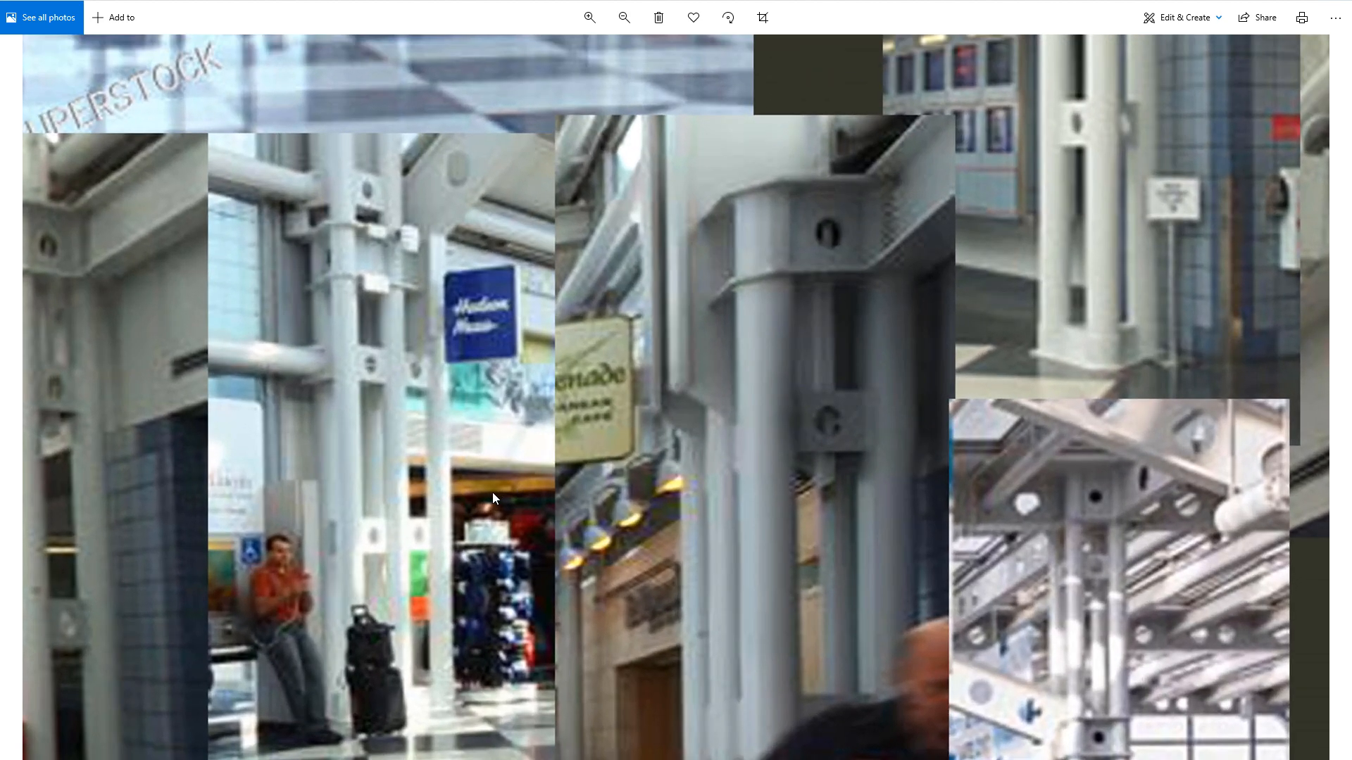
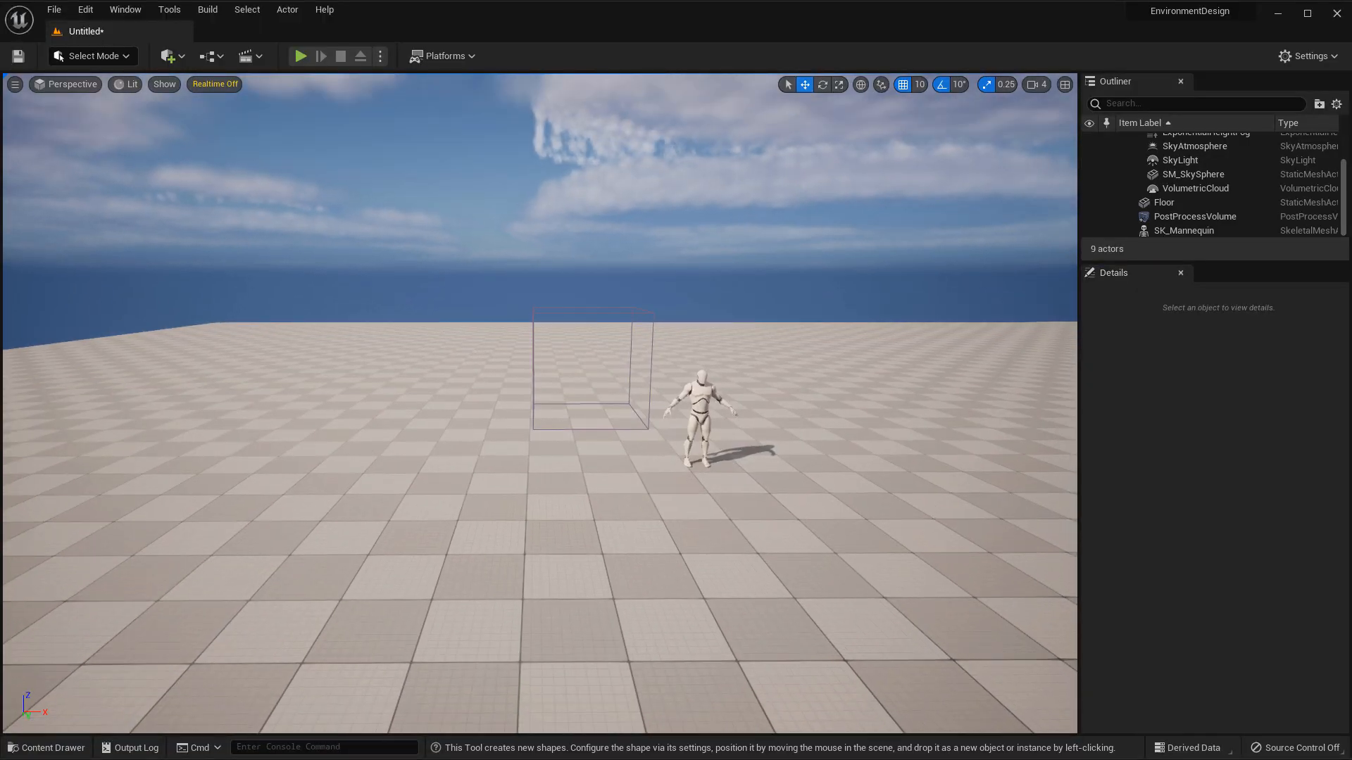
In Unreal Editor, place the BeamStand-Square and BeamStand-Tri static meshes on the floor on opposite sides of the mannequin.
key("ctrl+space")
left_click(388, 571)
left_click(326, 570, "ctrl")
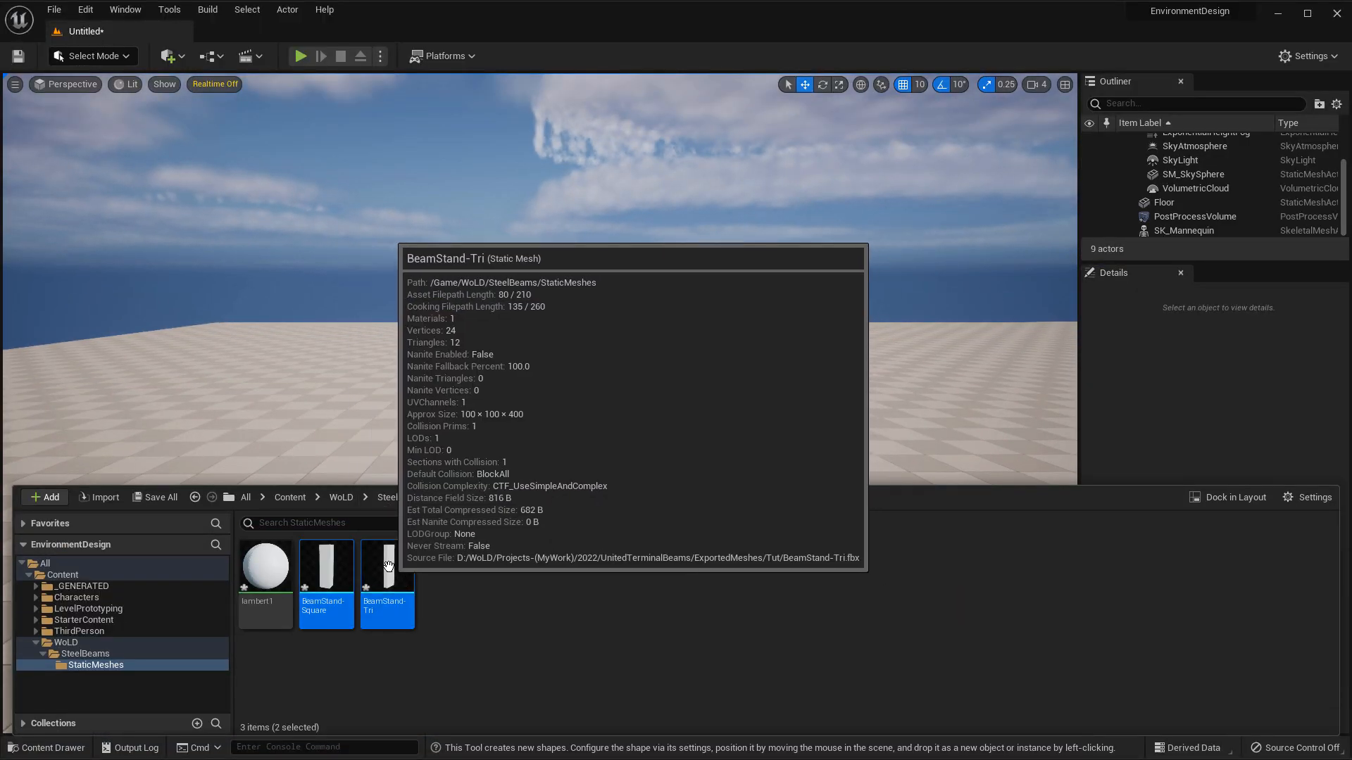
left_click_drag(389, 567, 876, 486)
left_click(598, 483)
left_click(610, 462)
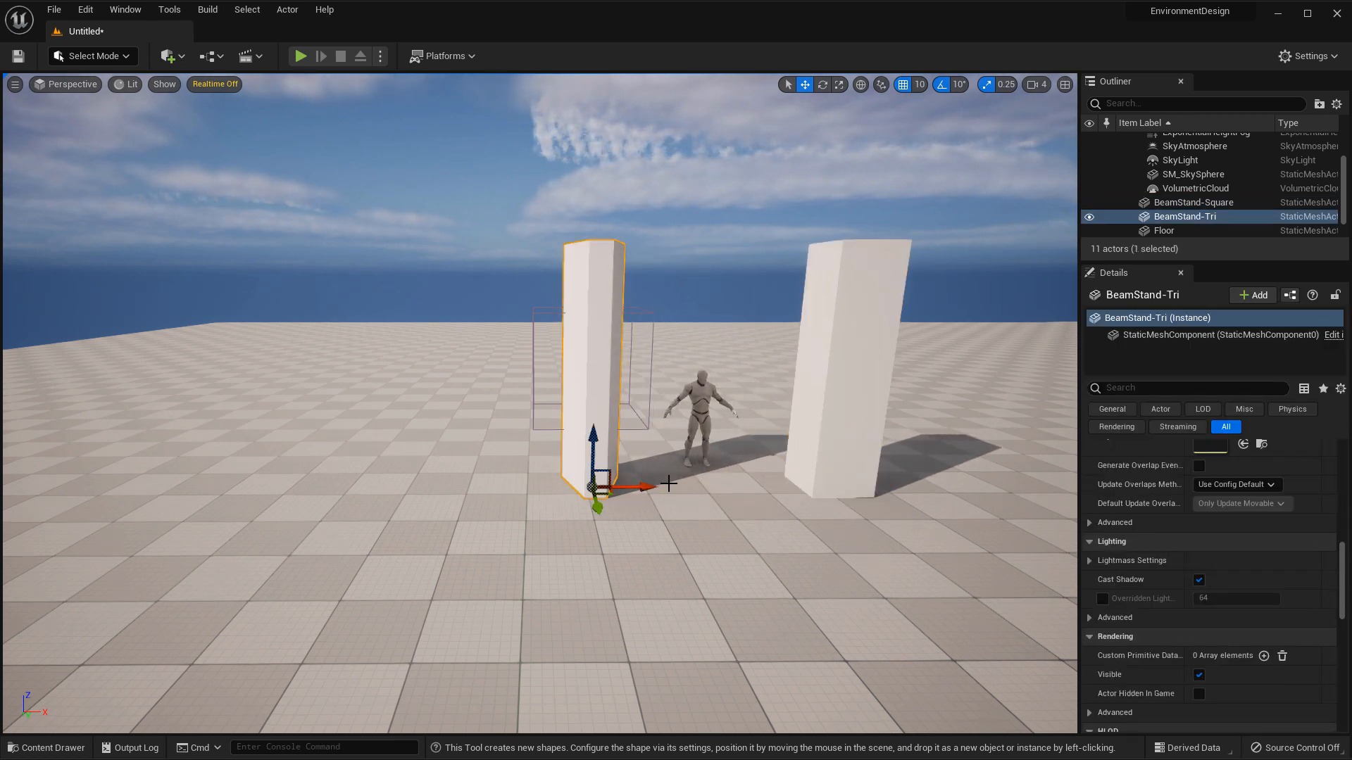
Play the level, run the character around both beam stands to judge their scale, and end the play session.
left_click(300, 56)
left_click(660, 425)
key("w")
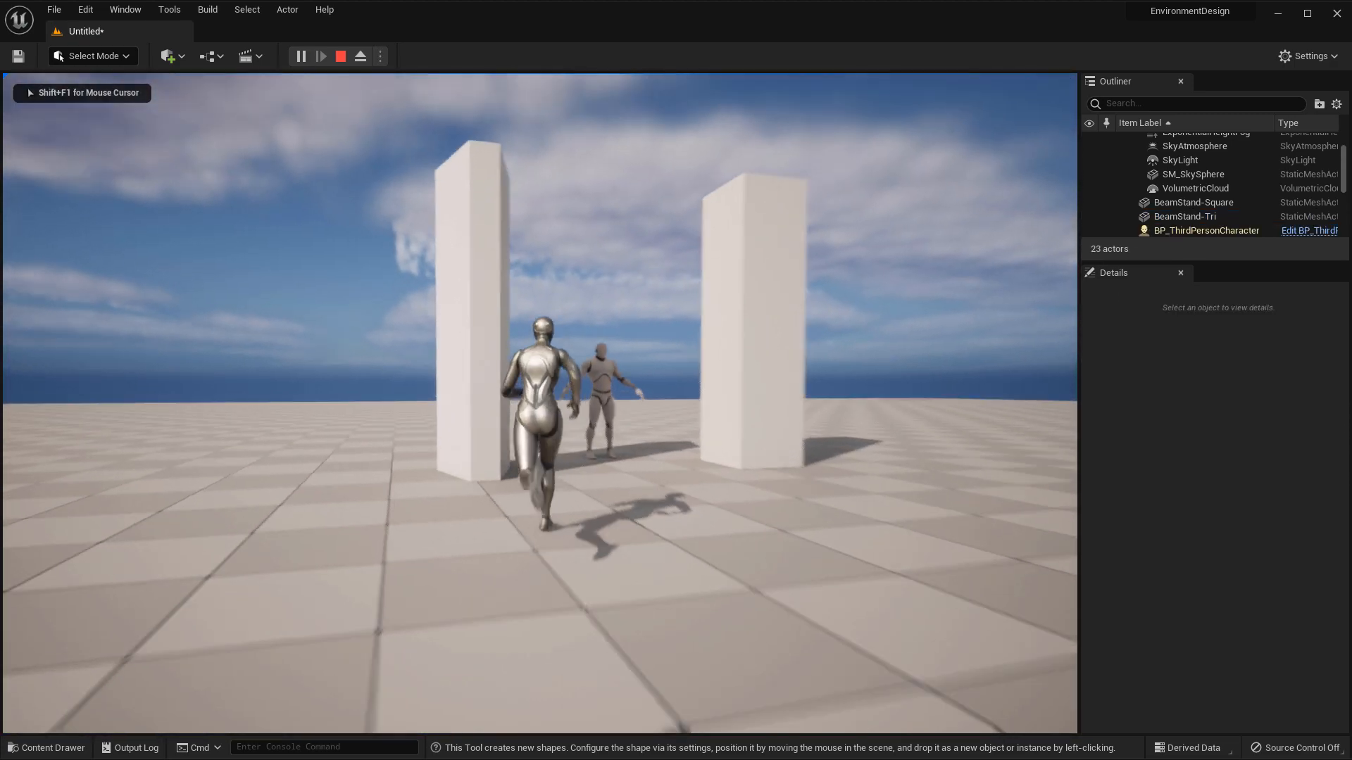
key("w")
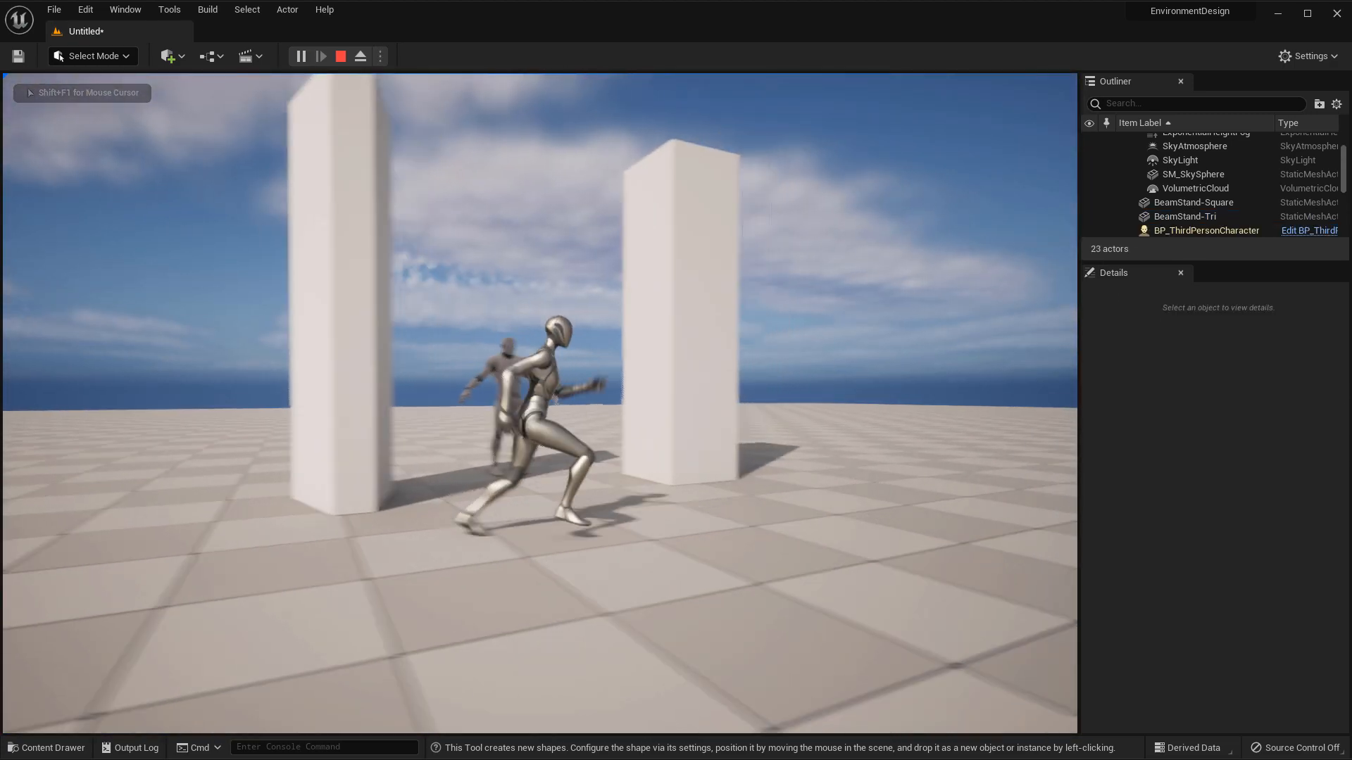
key("a")
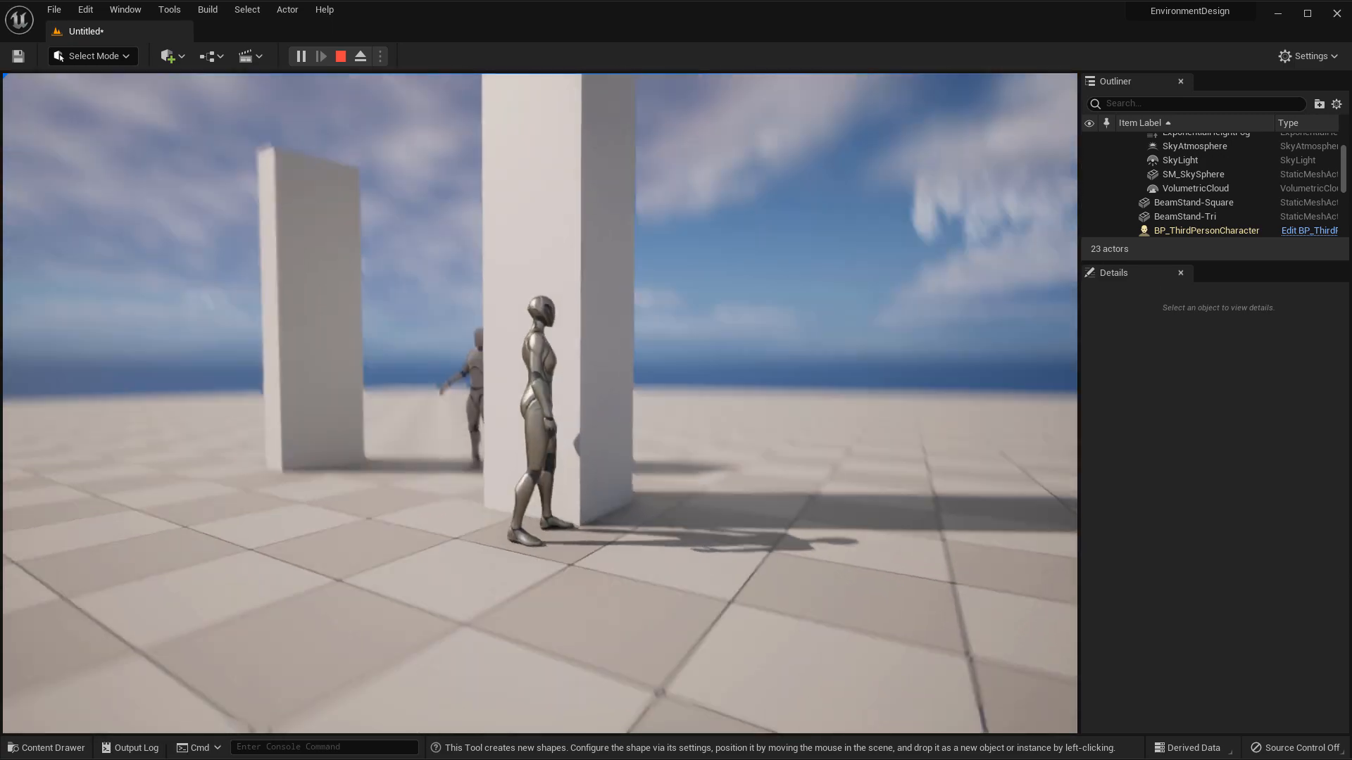
key("d")
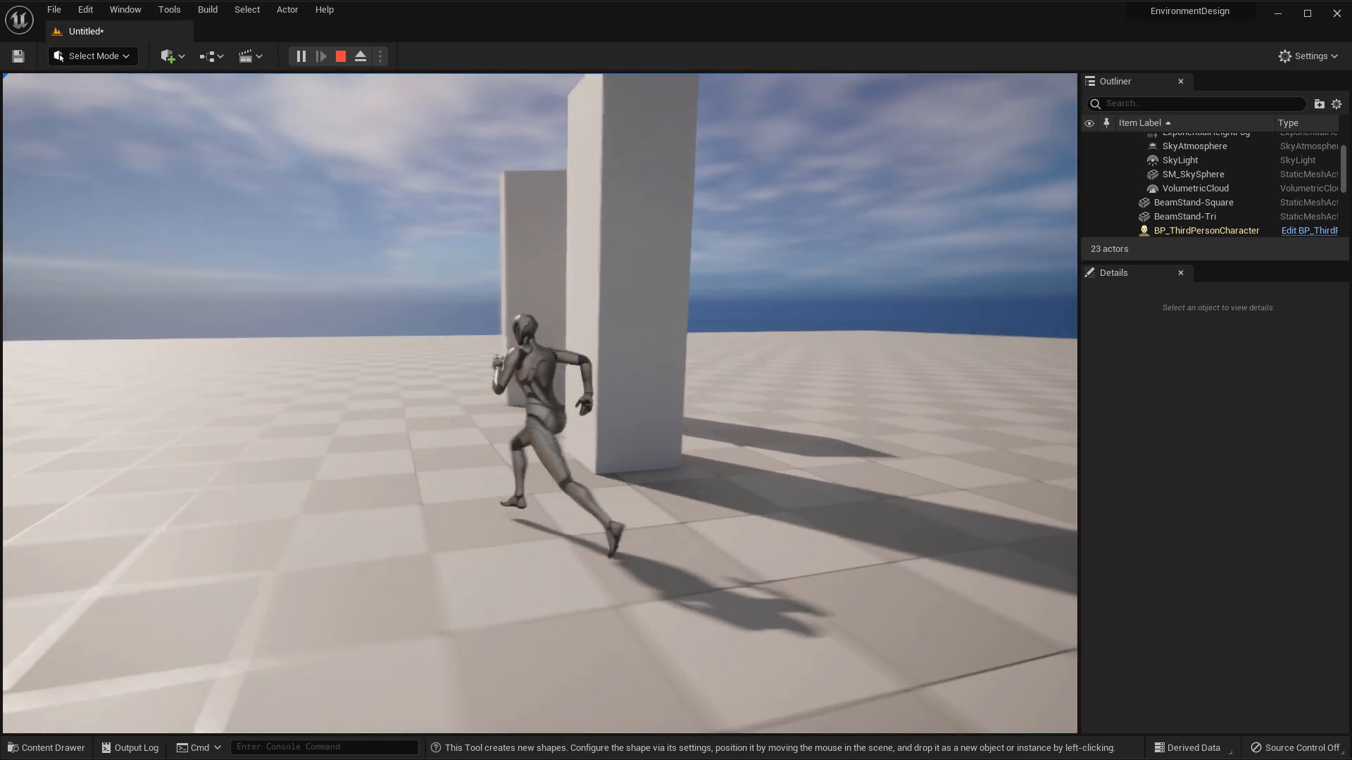
key("a")
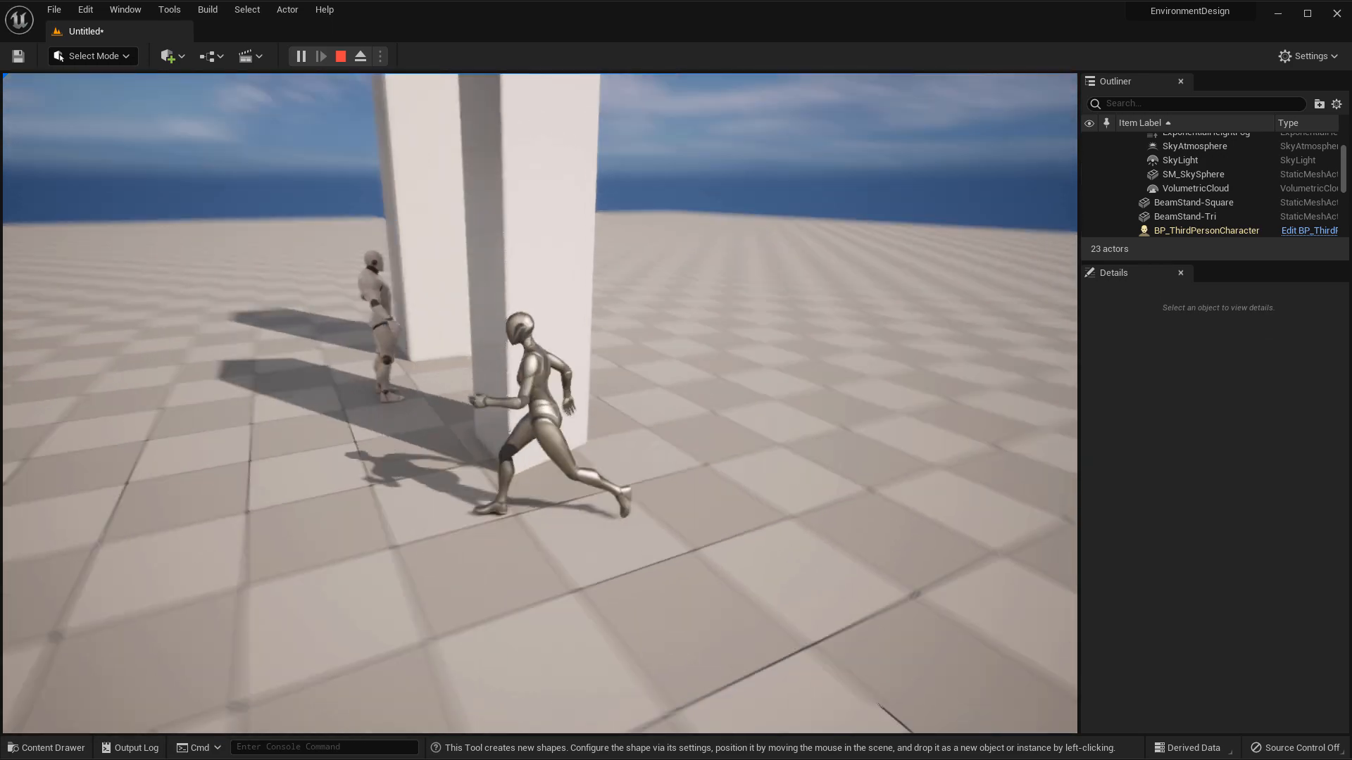
key("w")
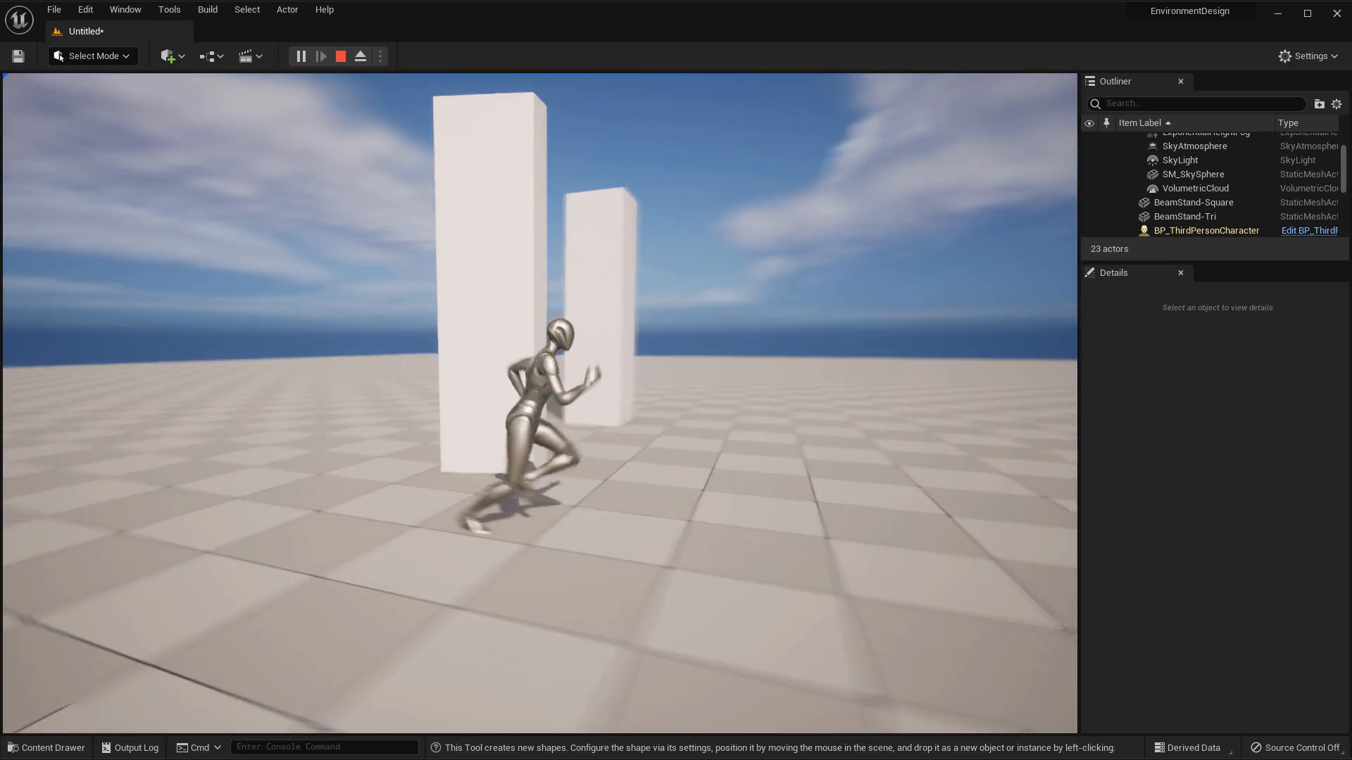
key("Escape")
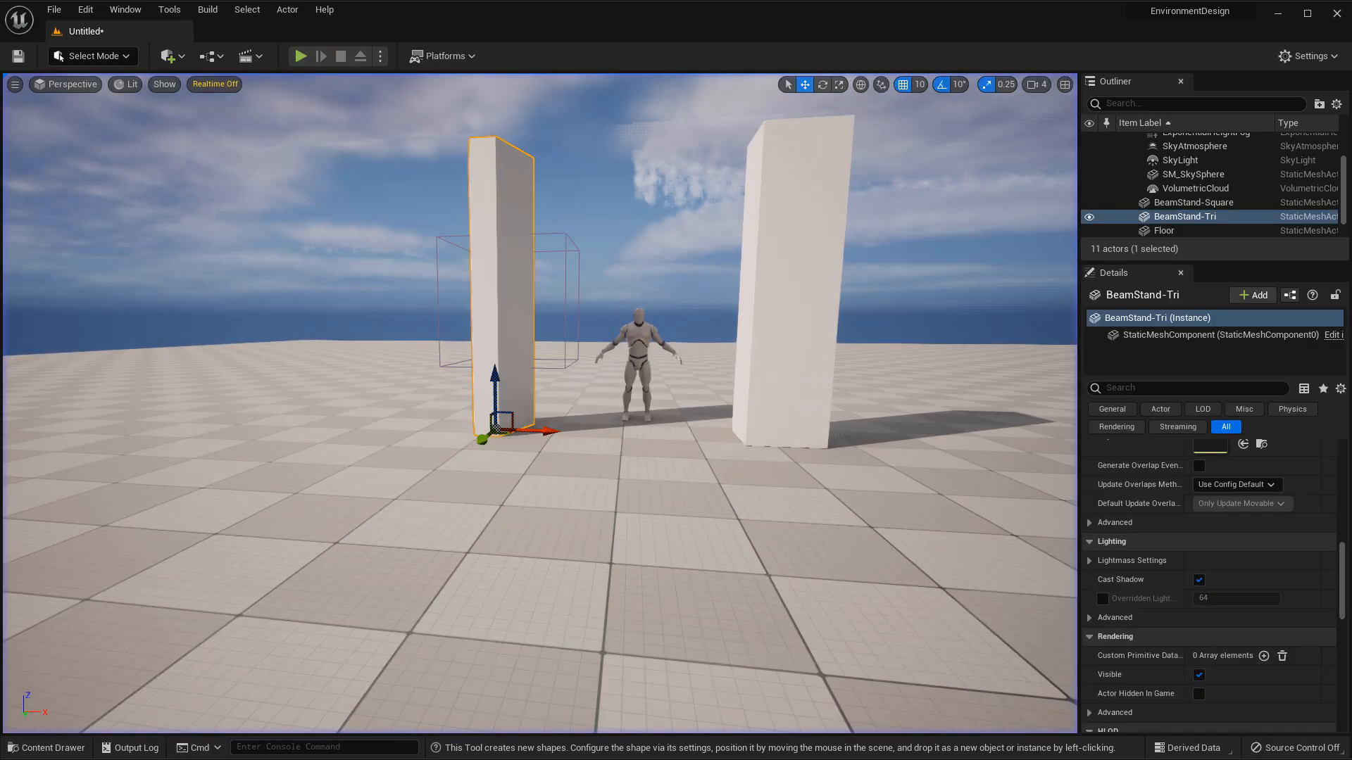
scroll(612, 395, "down", 5)
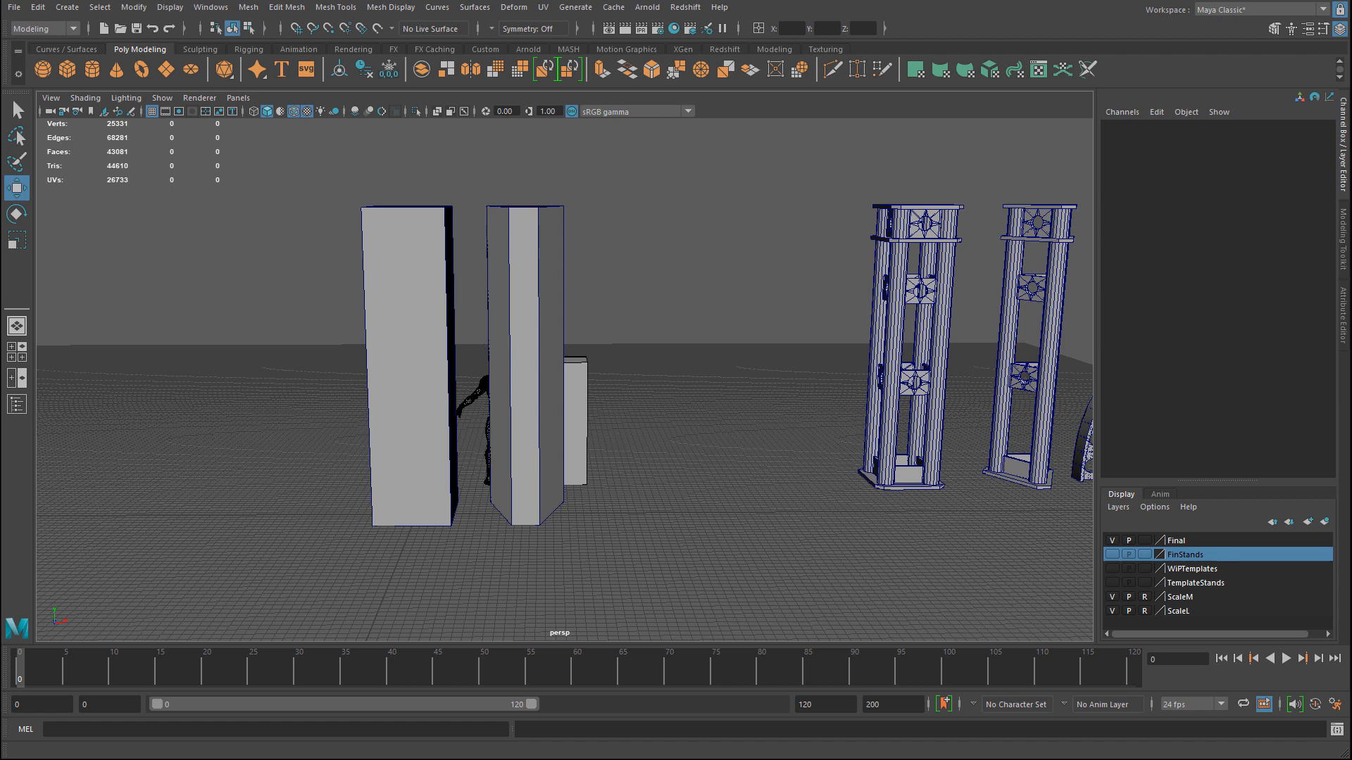
Open the grid options and apply a grid line spacing of every 5 units.
left_click(169, 8)
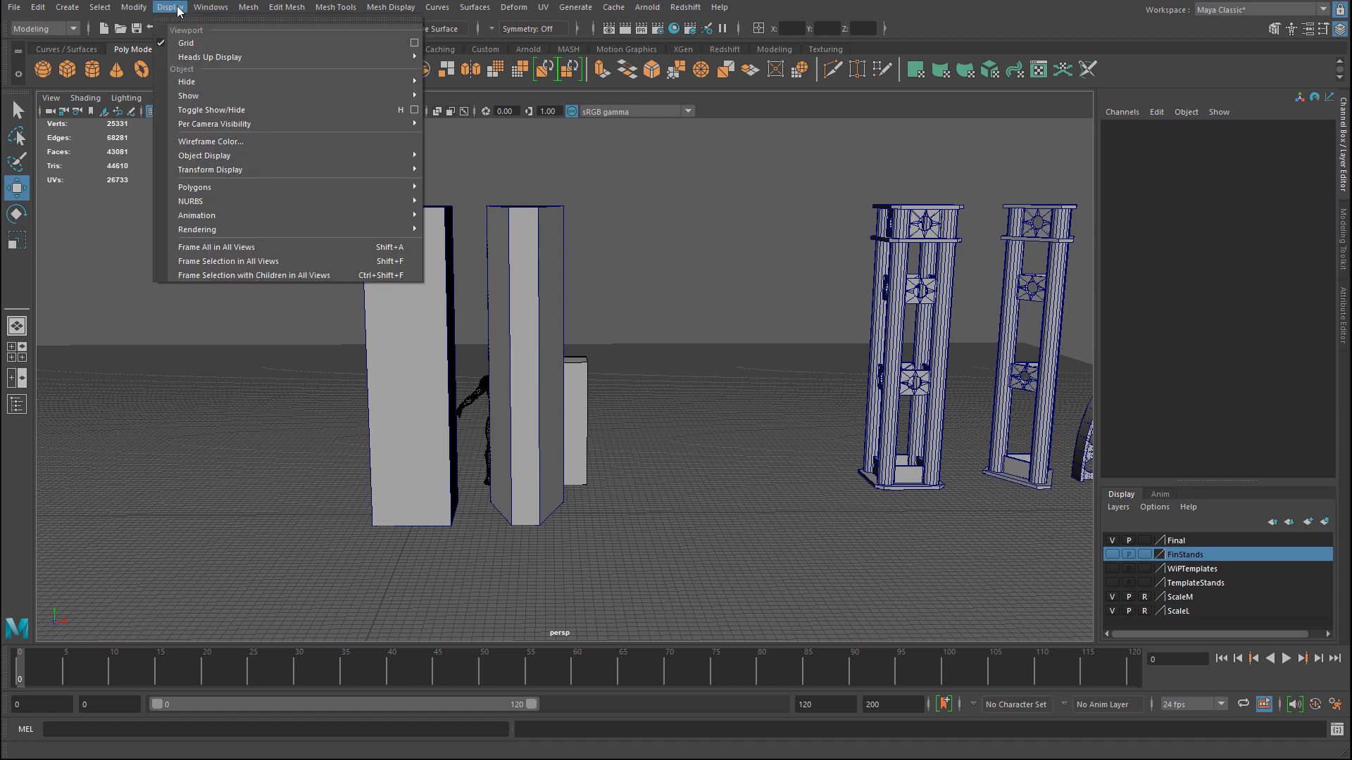
left_click(414, 43)
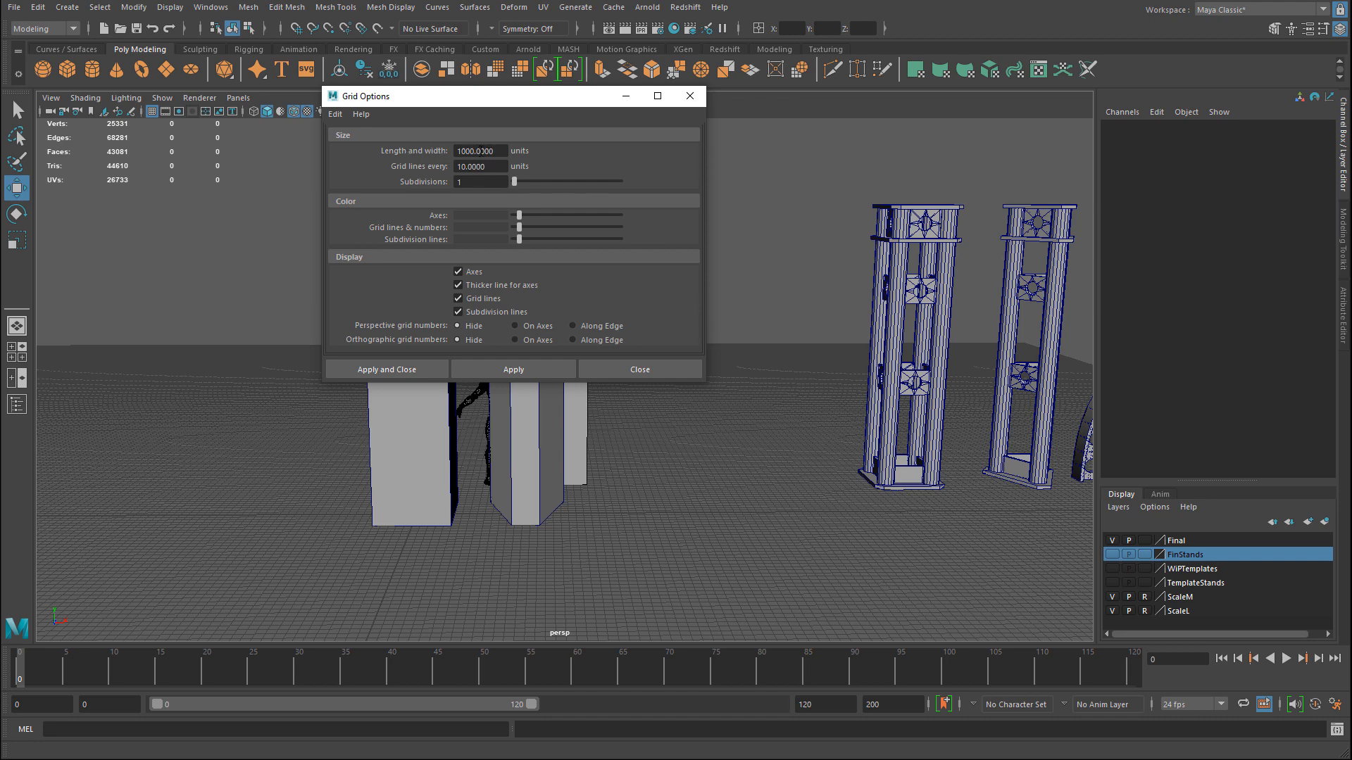
left_click_drag(496, 151, 457, 150)
left_click_drag(674, 518, 599, 516, "alt")
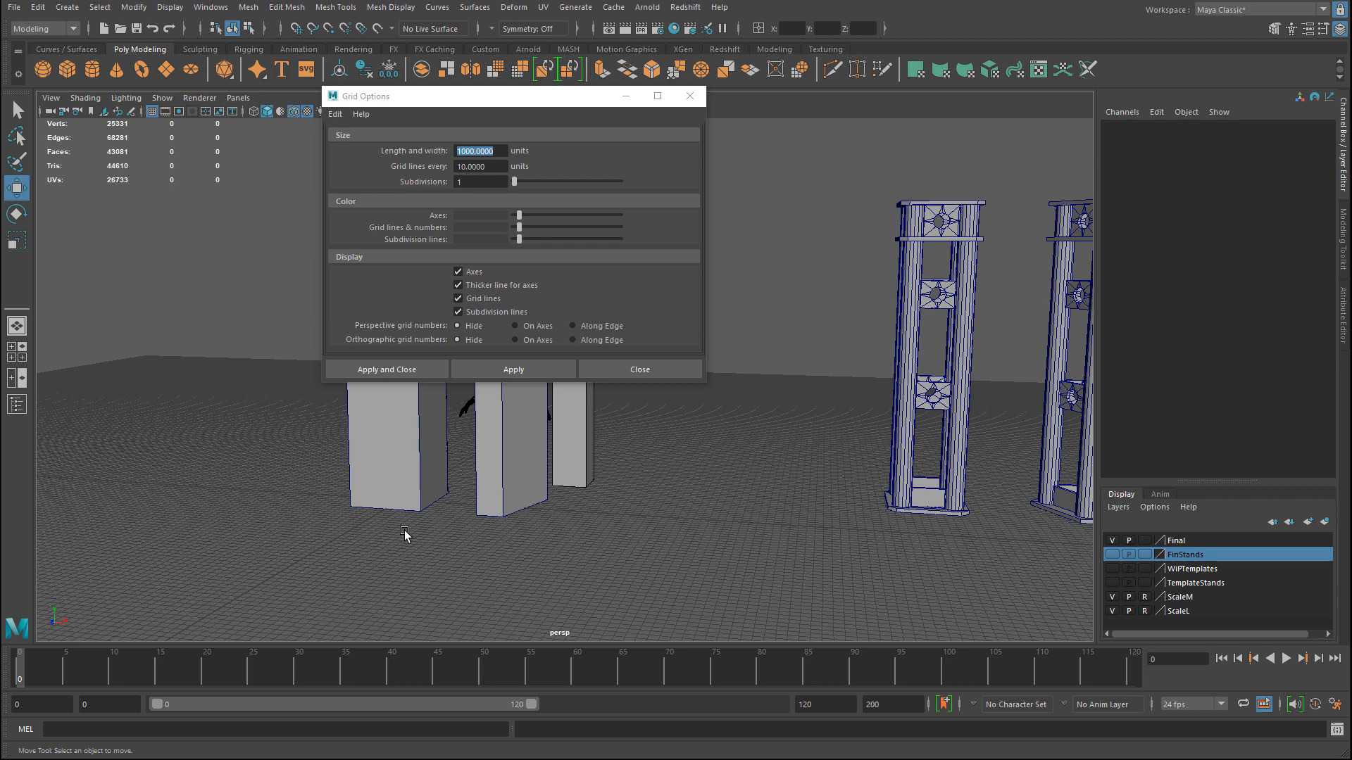
double_click(458, 182)
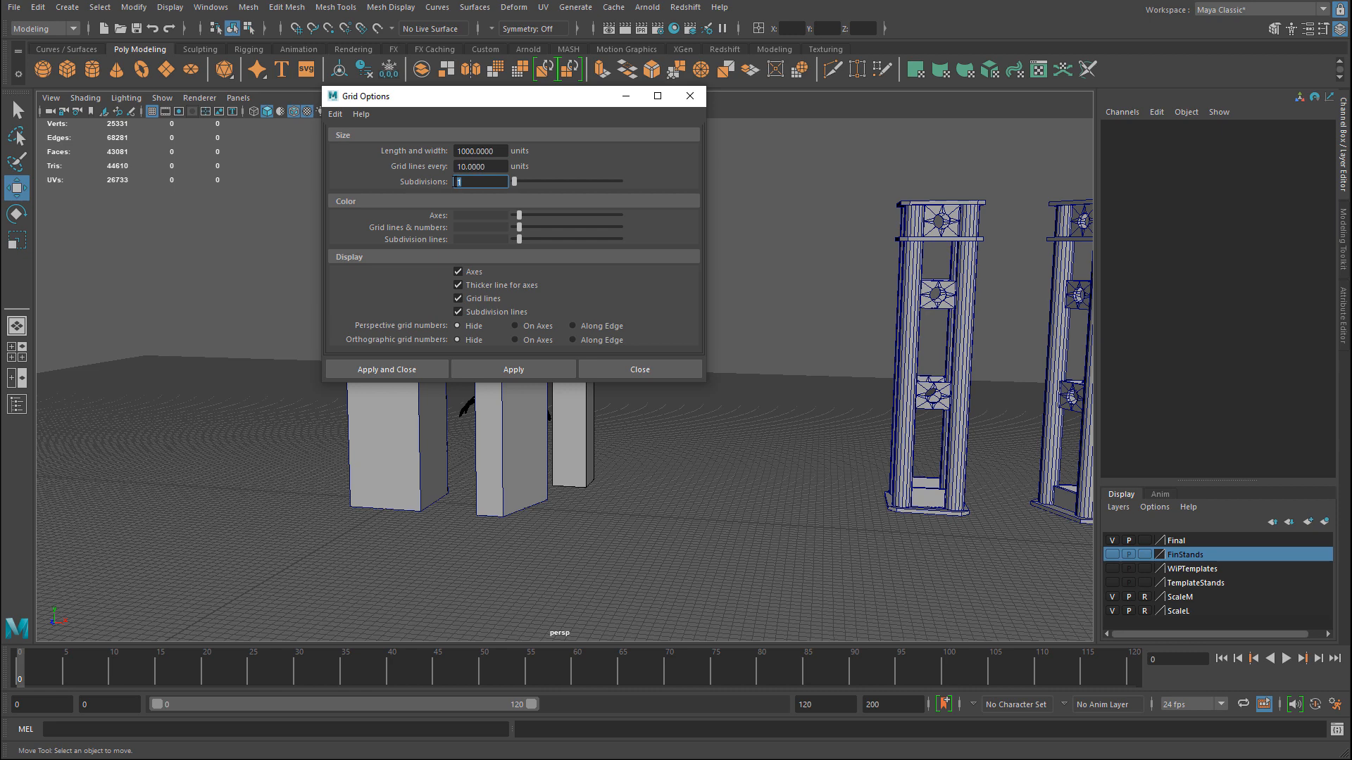
left_click(493, 166)
right_click_drag(605, 549, 648, 438, "alt")
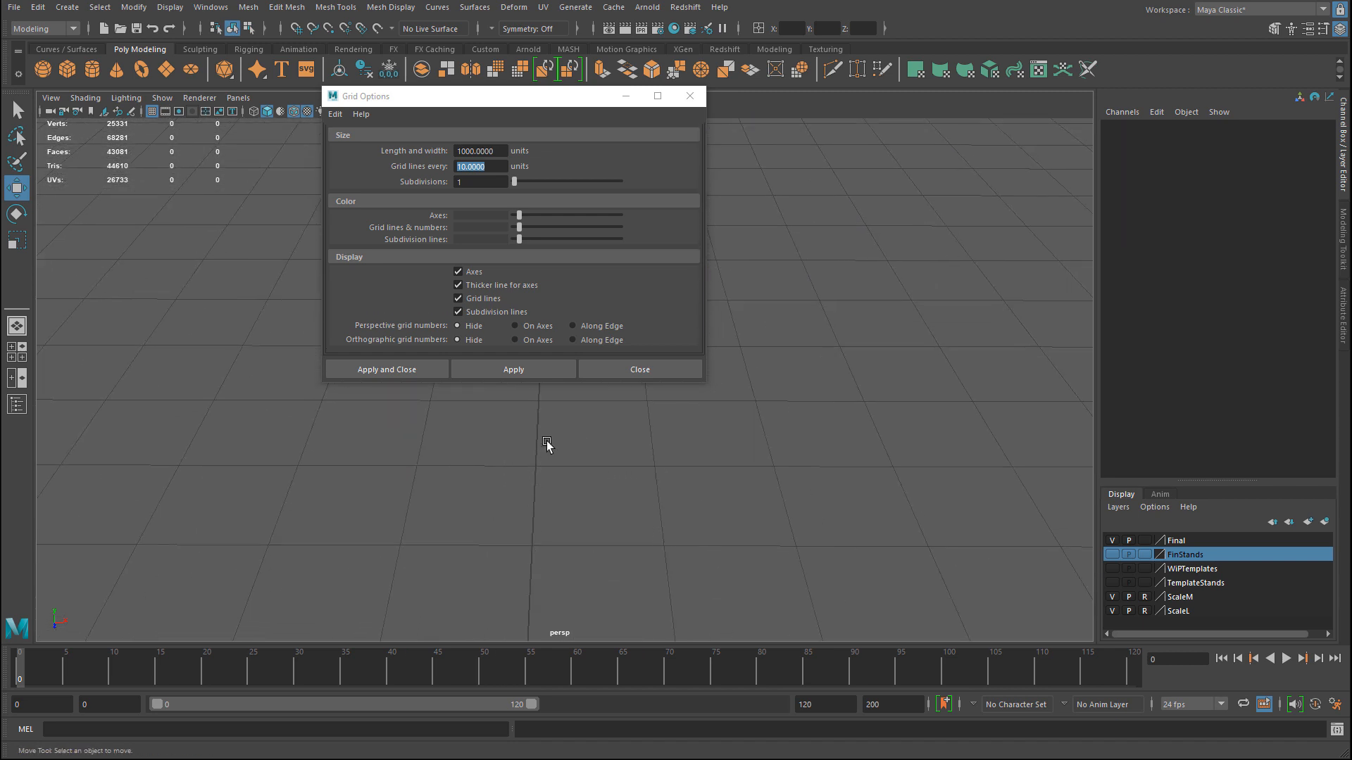
type("5")
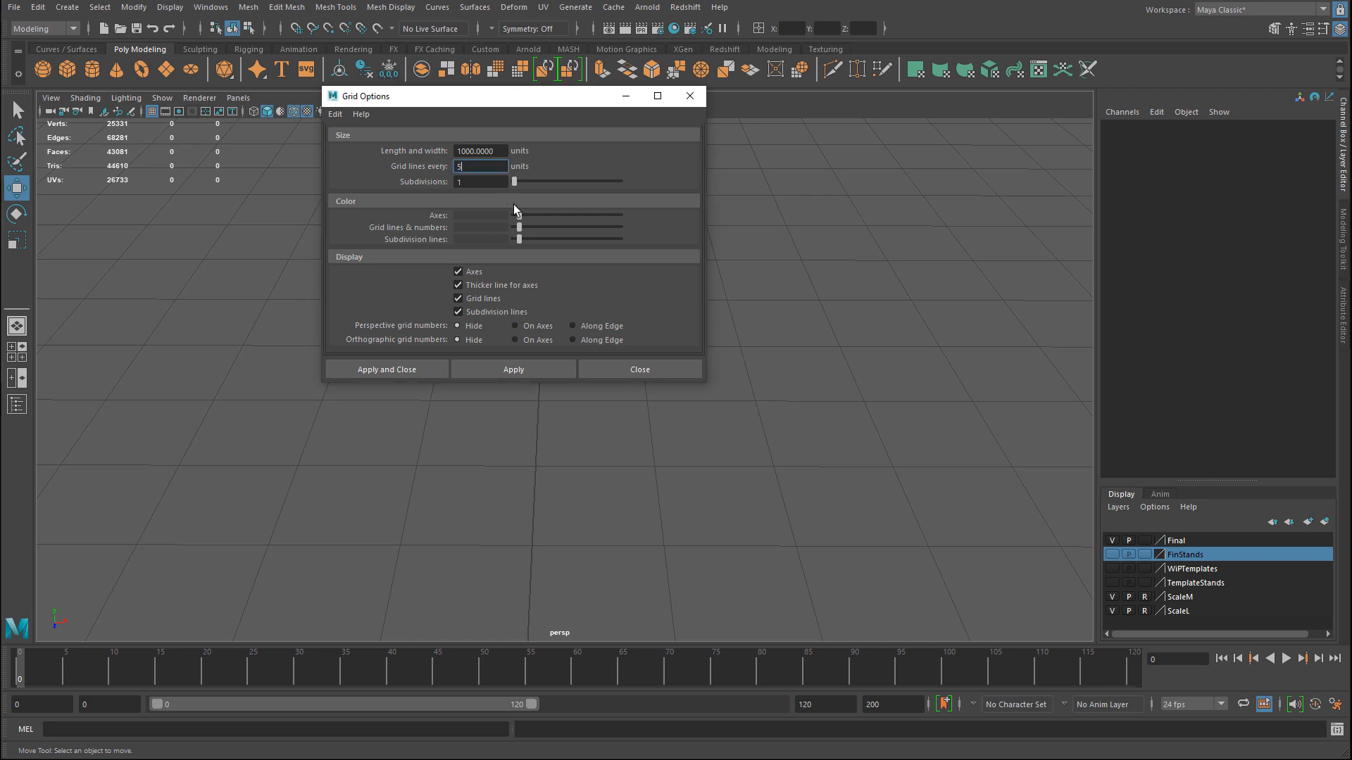
left_click(539, 366)
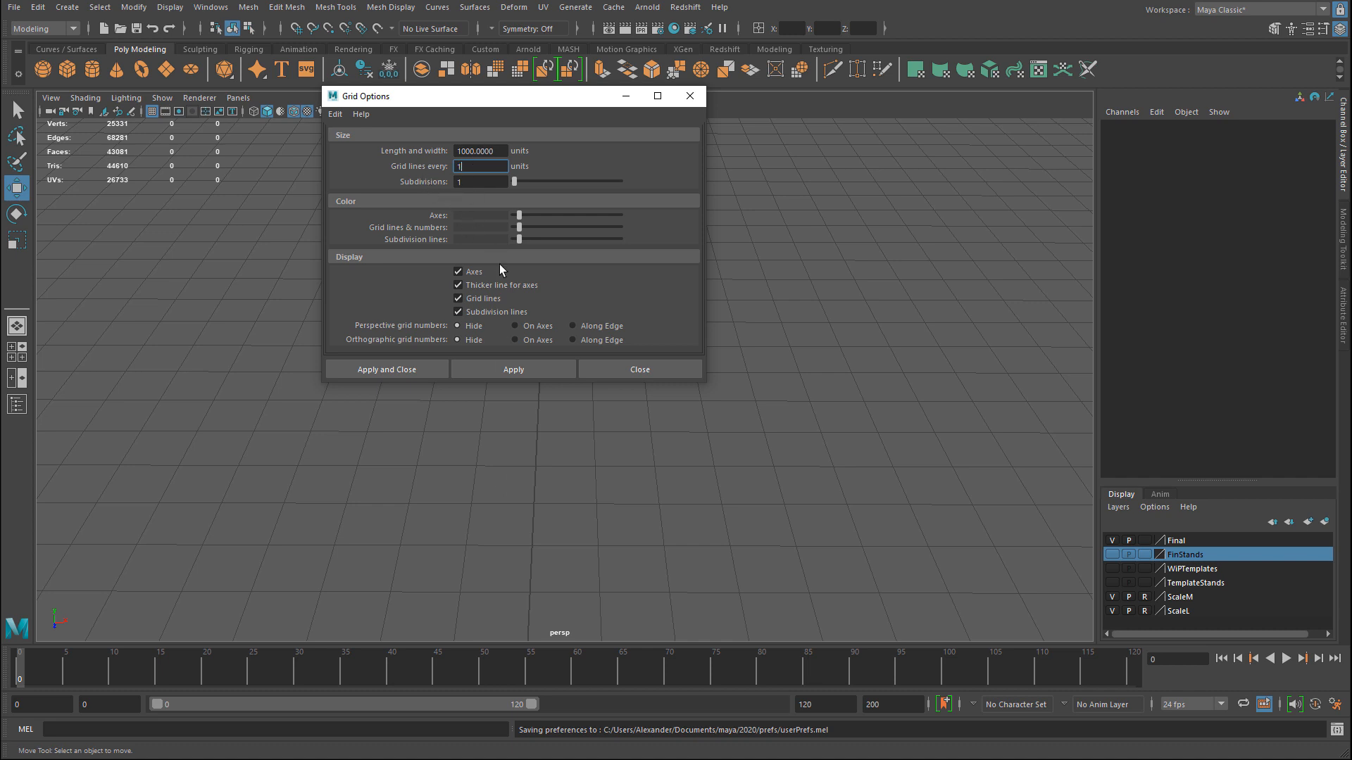
Restore the grid line spacing to every 10 units and move the options window clear of the columns.
type("0")
left_click(535, 371)
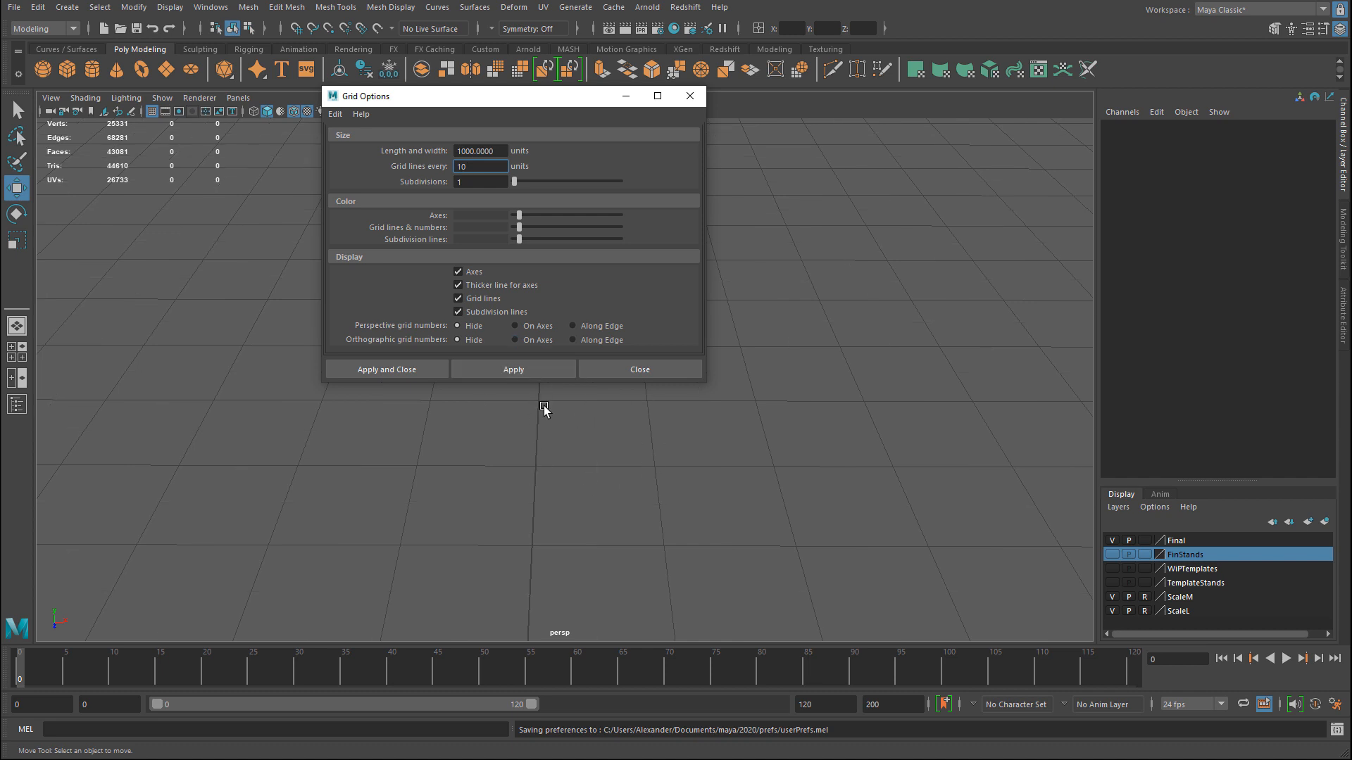
left_click_drag(556, 97, 752, 141)
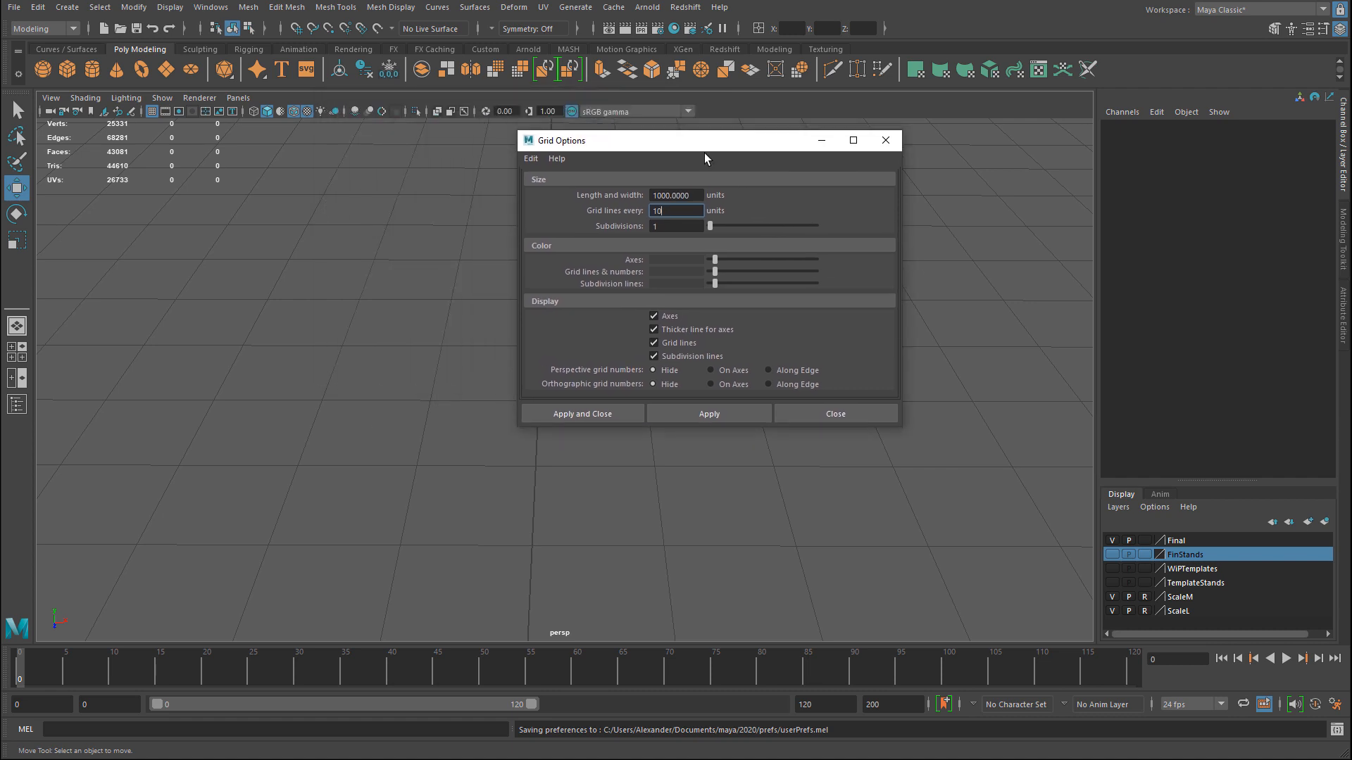
double_click(675, 211)
key("Return")
left_click_drag(774, 144, 1124, 171)
middle_click_drag(486, 323, 550, 403, "alt")
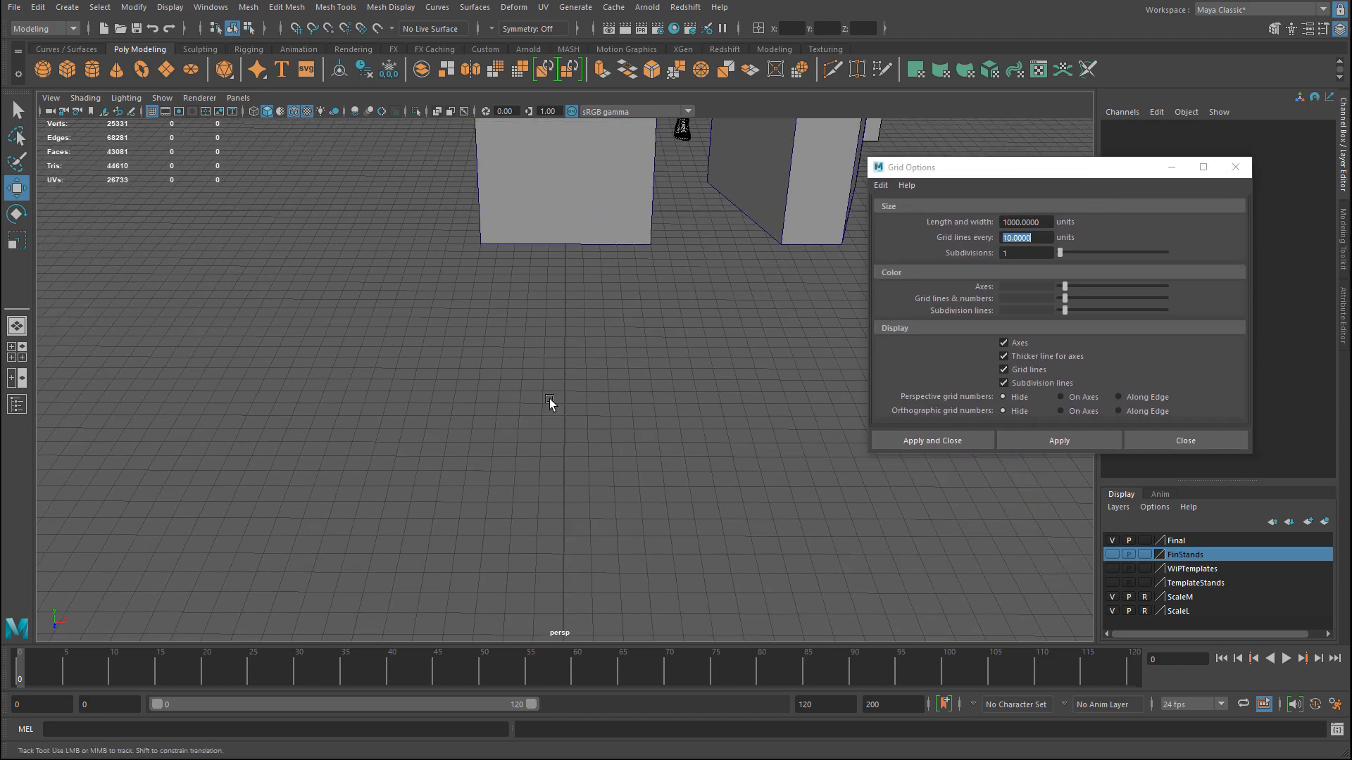
left_click_drag(550, 403, 409, 410, "alt")
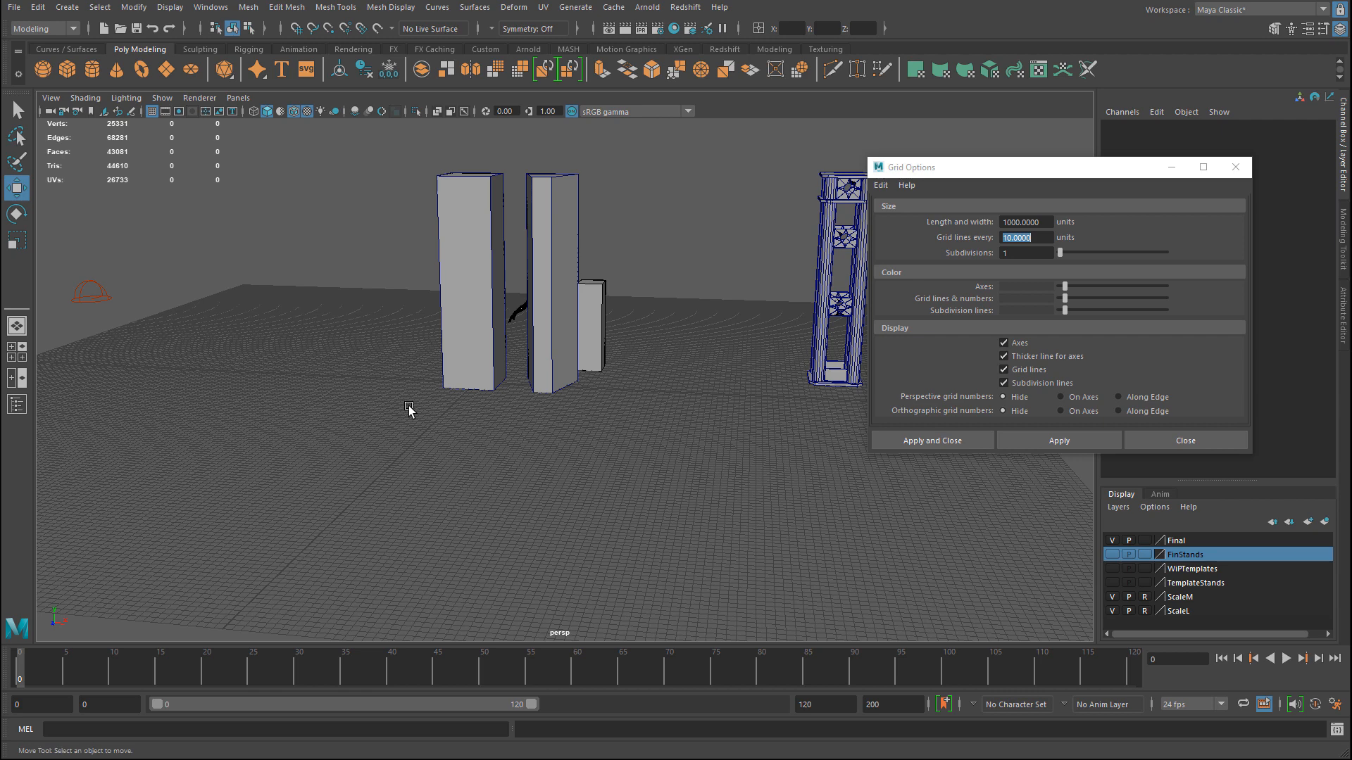
Try a grid length and width of 2000 units, restore it to 1000 units, and close the grid options.
left_click(1005, 222)
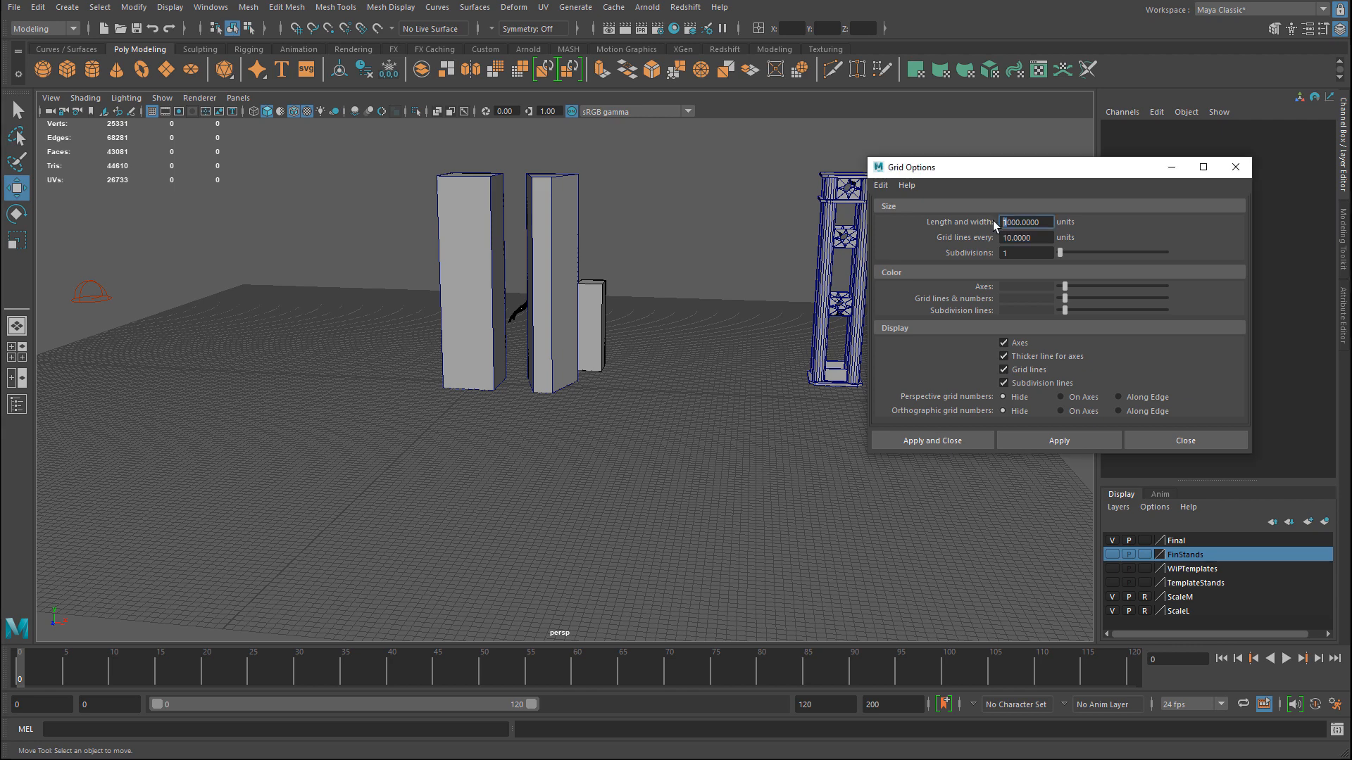
key("BackSpace")
type("2")
left_click(1042, 440)
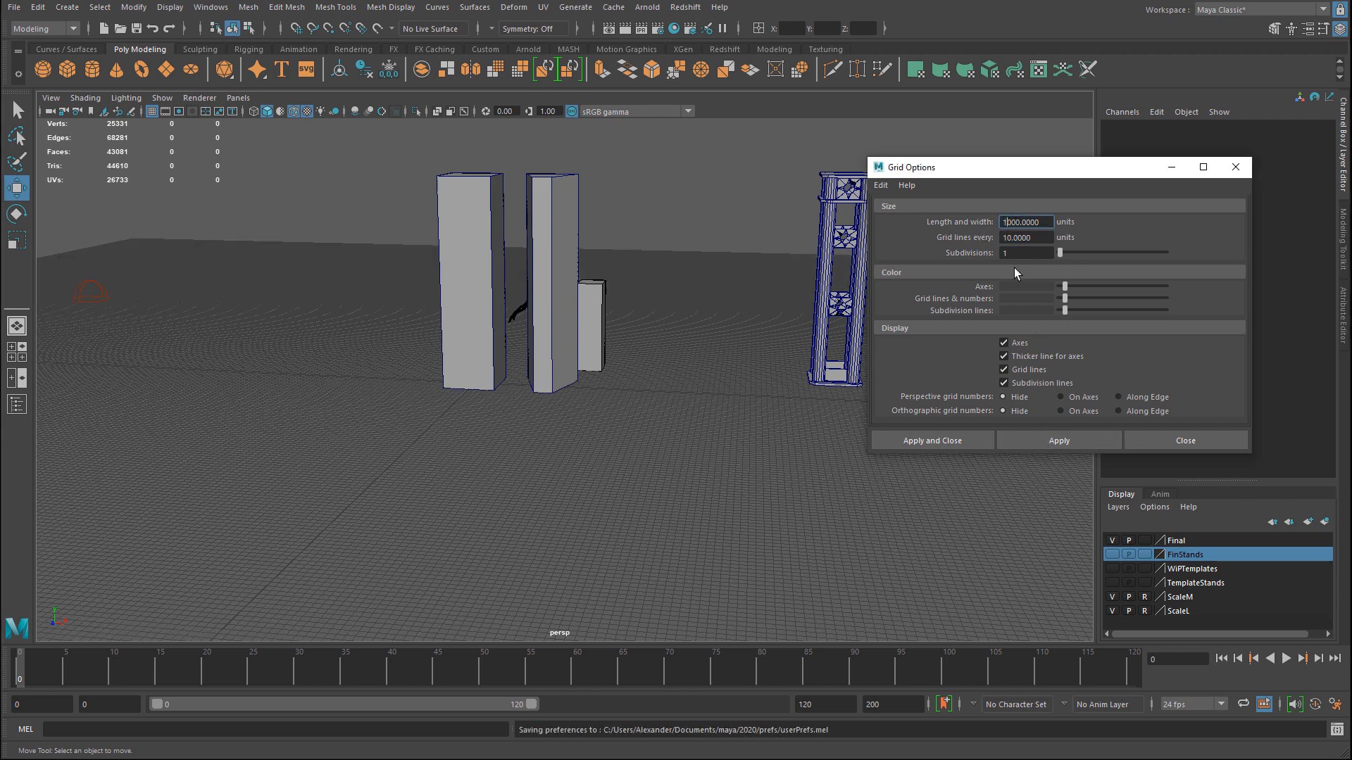
left_click(1062, 440)
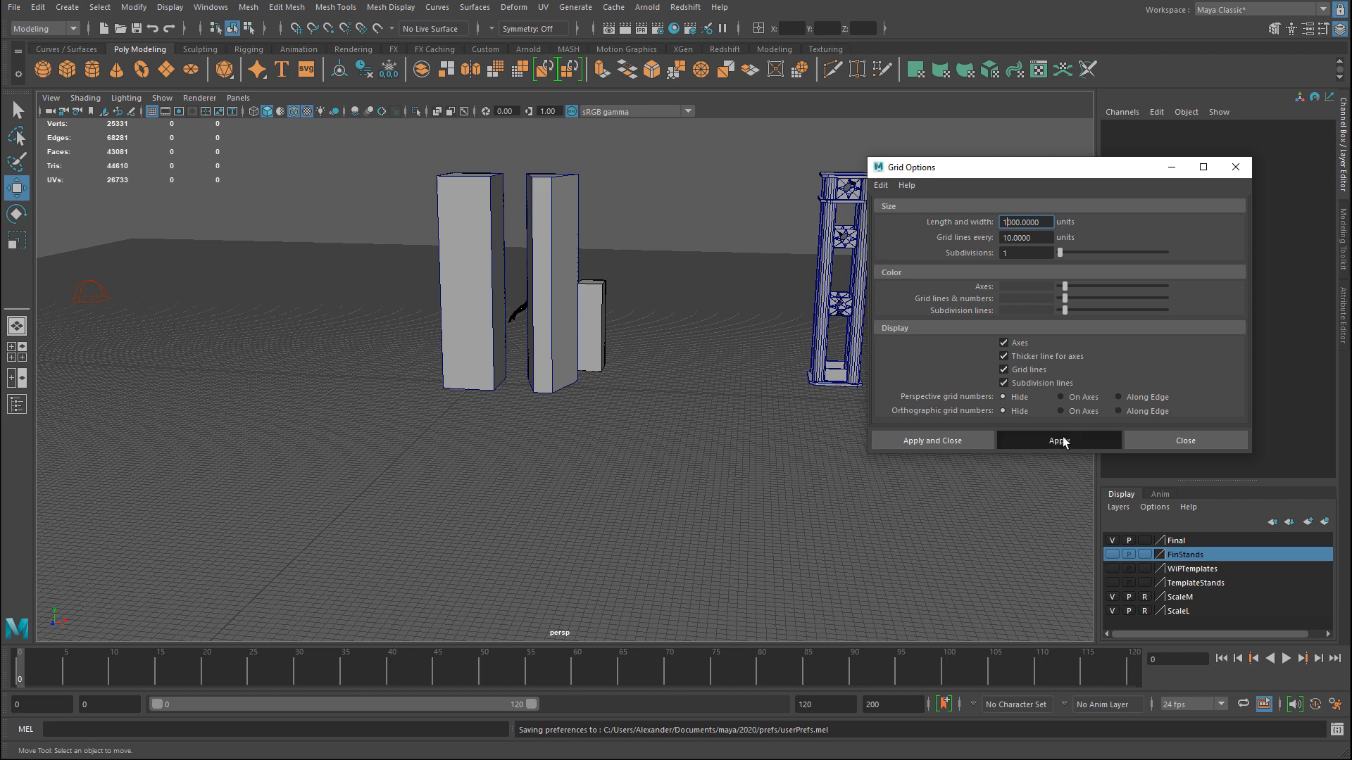
left_click(1229, 440)
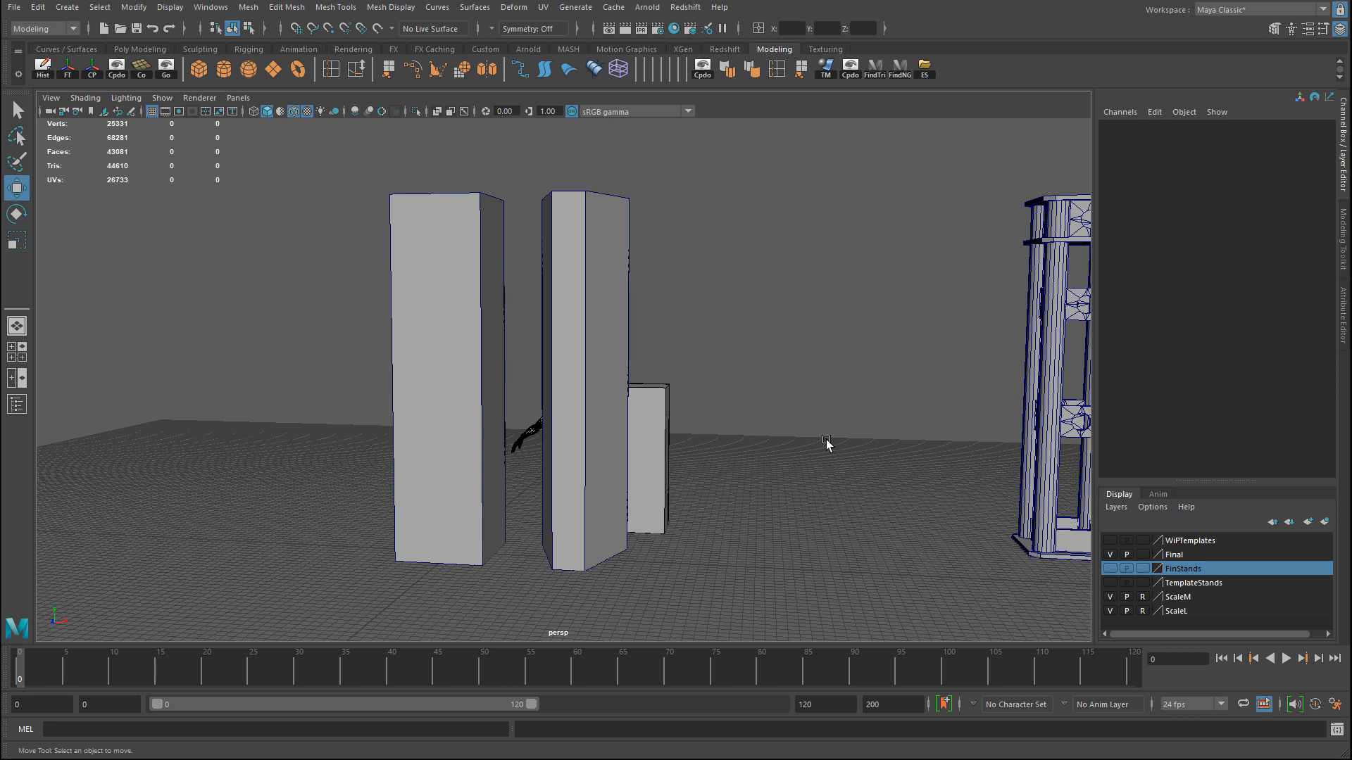
Put the square and triangular block columns on a new display layer and set that layer to Template.
left_click_drag(436, 175, 575, 198)
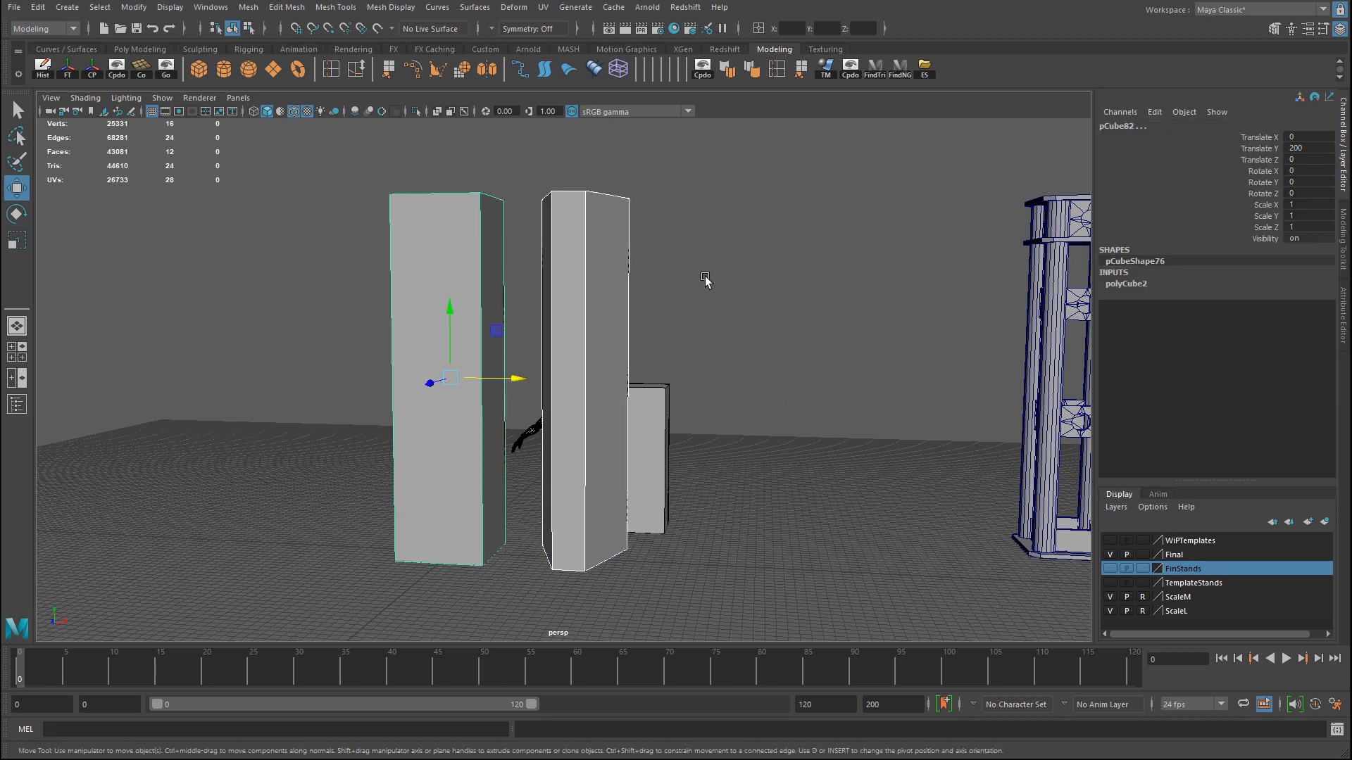
left_click(1325, 523)
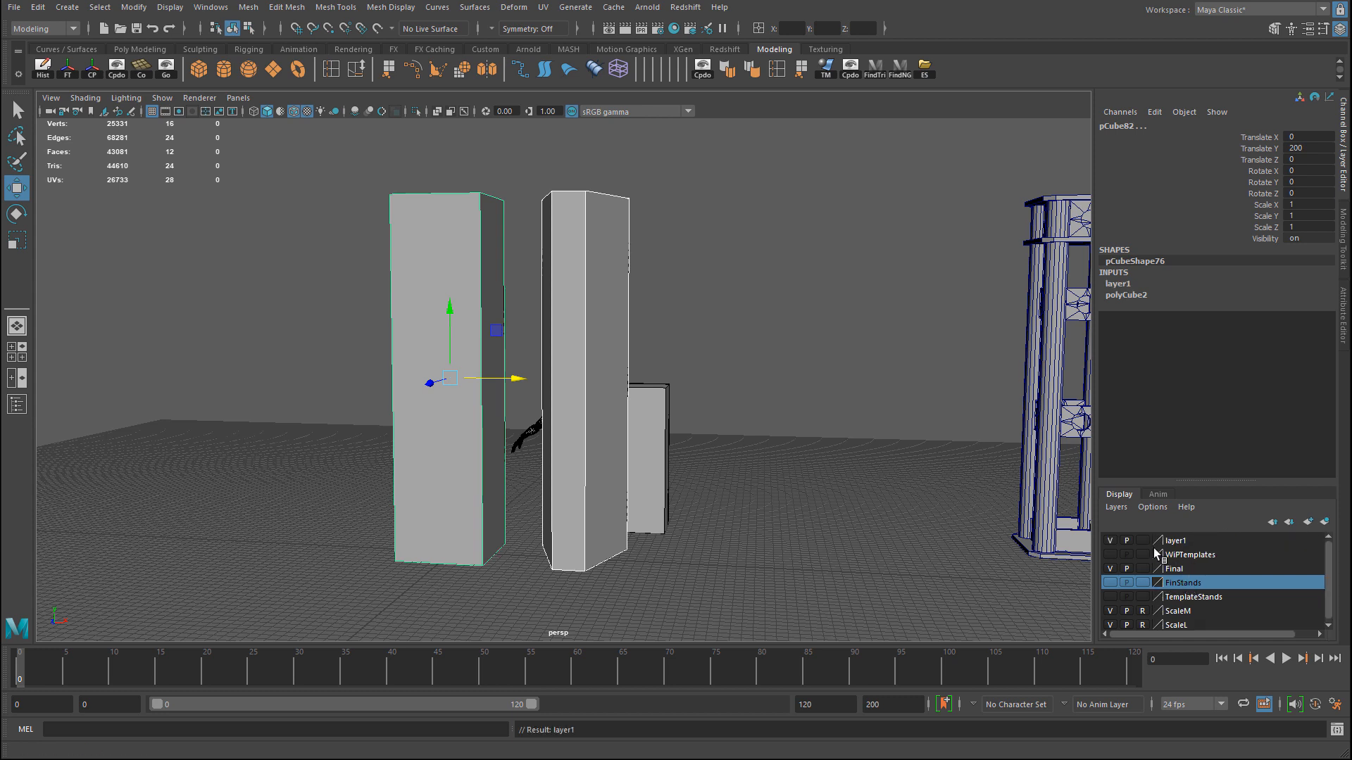
left_click(1143, 540)
left_click(1143, 540)
left_click(1143, 541)
left_click(1143, 541)
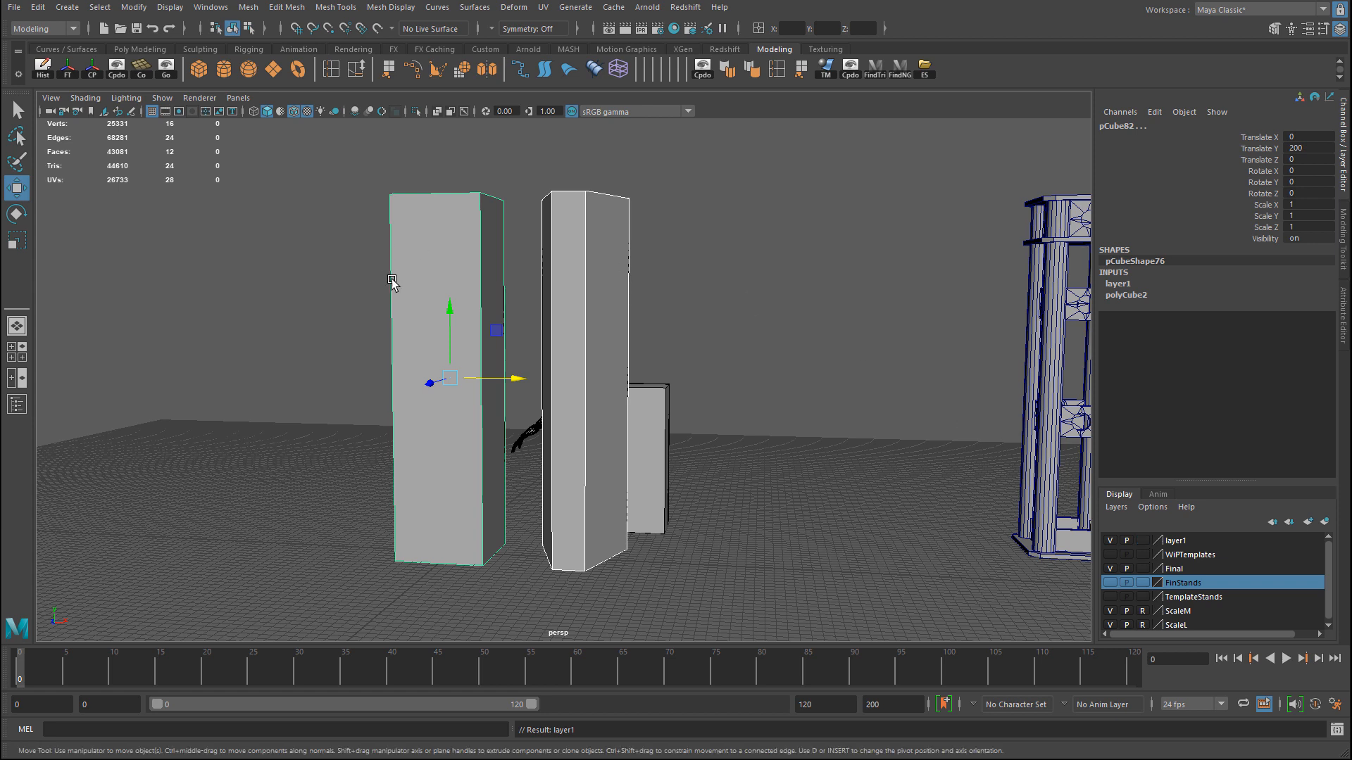
left_click(1143, 541)
left_click(737, 291)
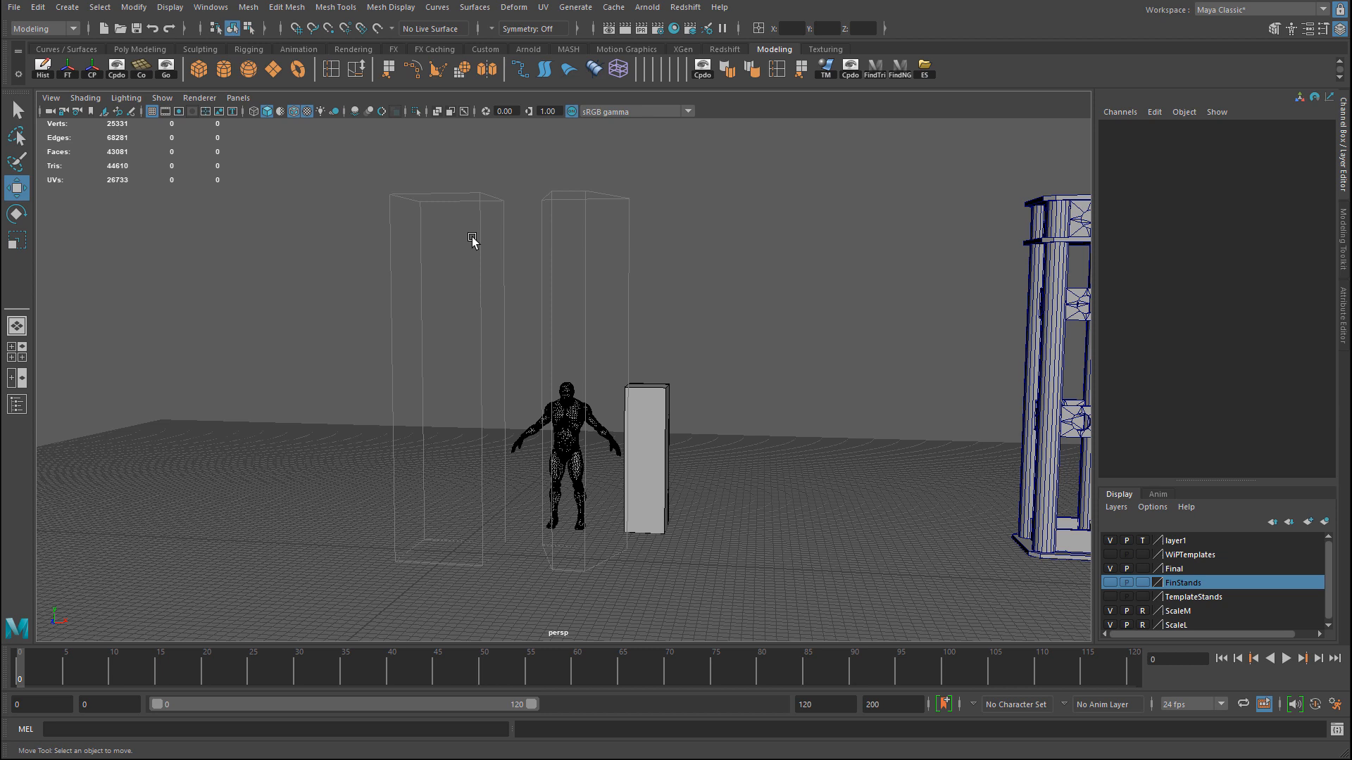
Show the TemplateStands layer and examine the square stand's posts, cross plates and top from several angles.
left_click(1111, 598)
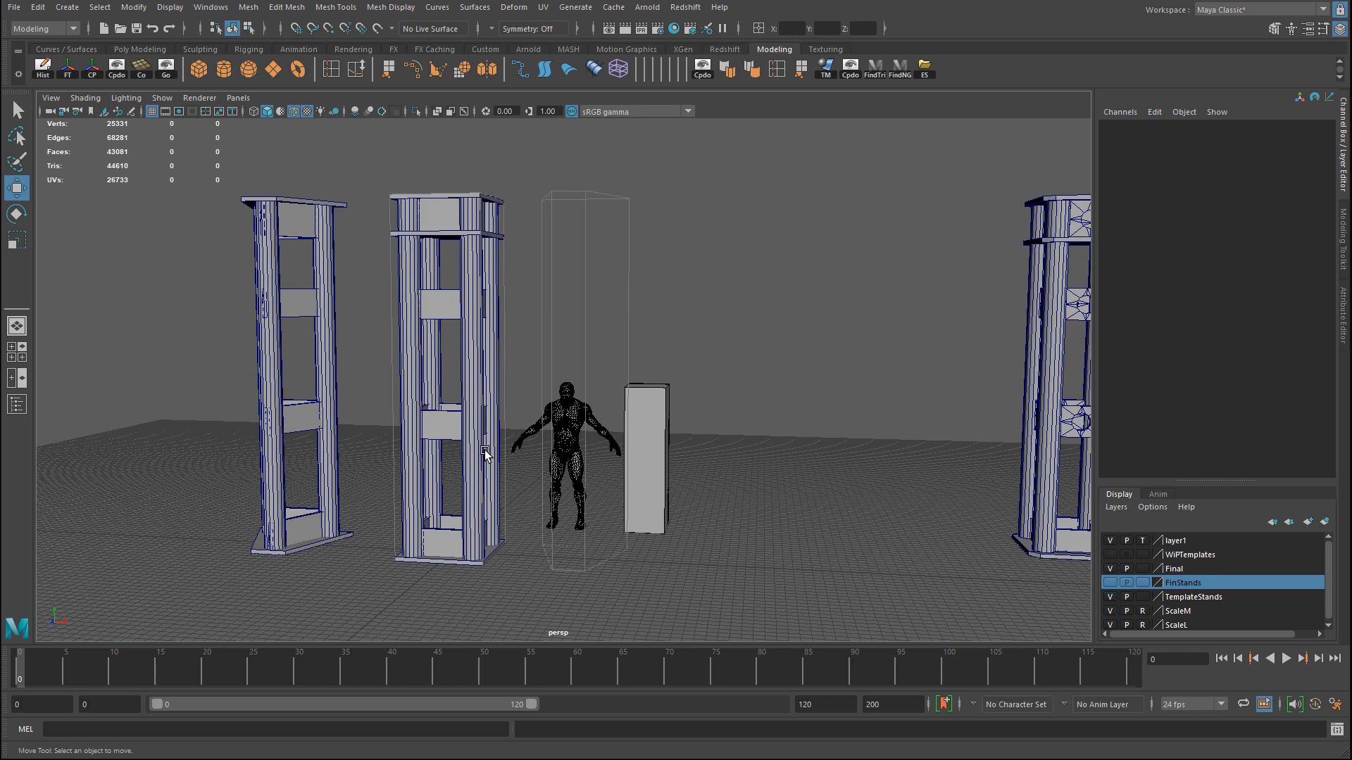
left_click(472, 416)
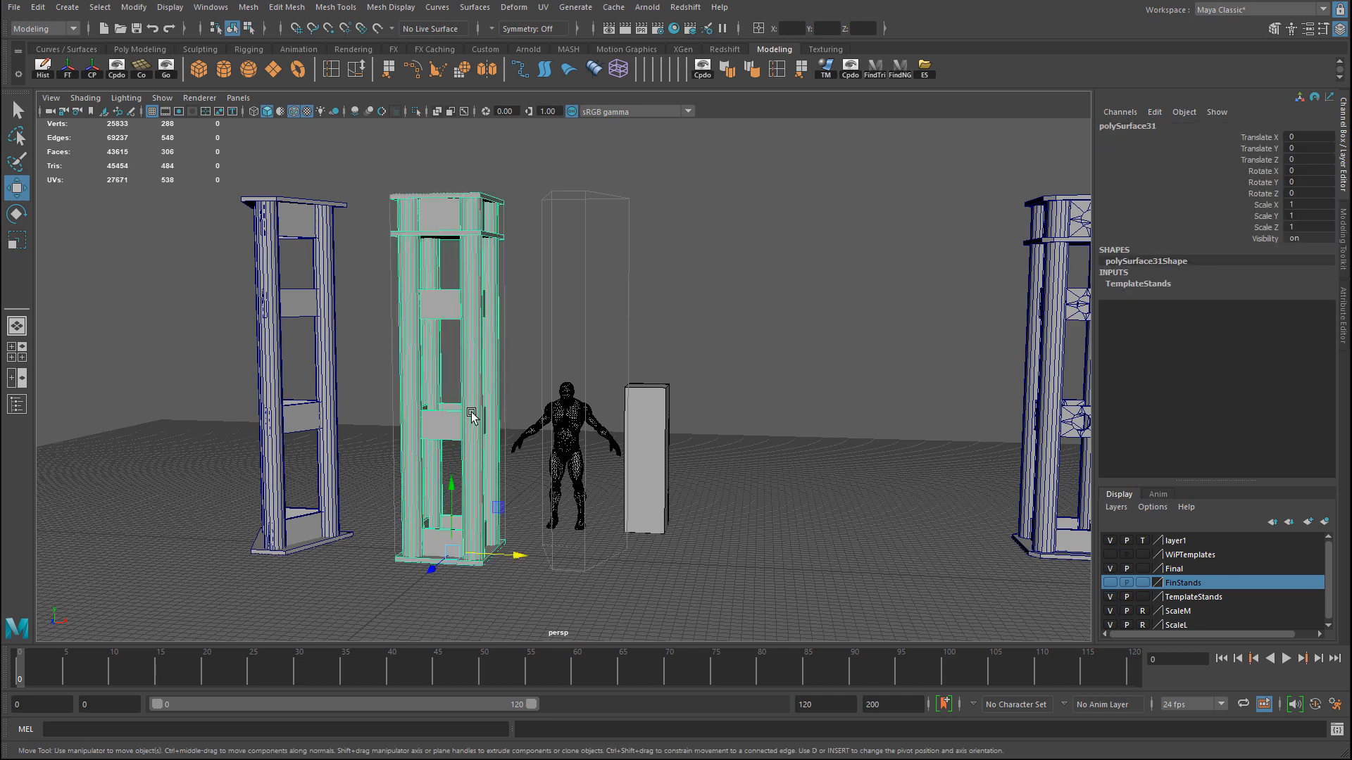
left_click_drag(473, 415, 398, 232, "alt")
scroll(493, 398, "up", 3)
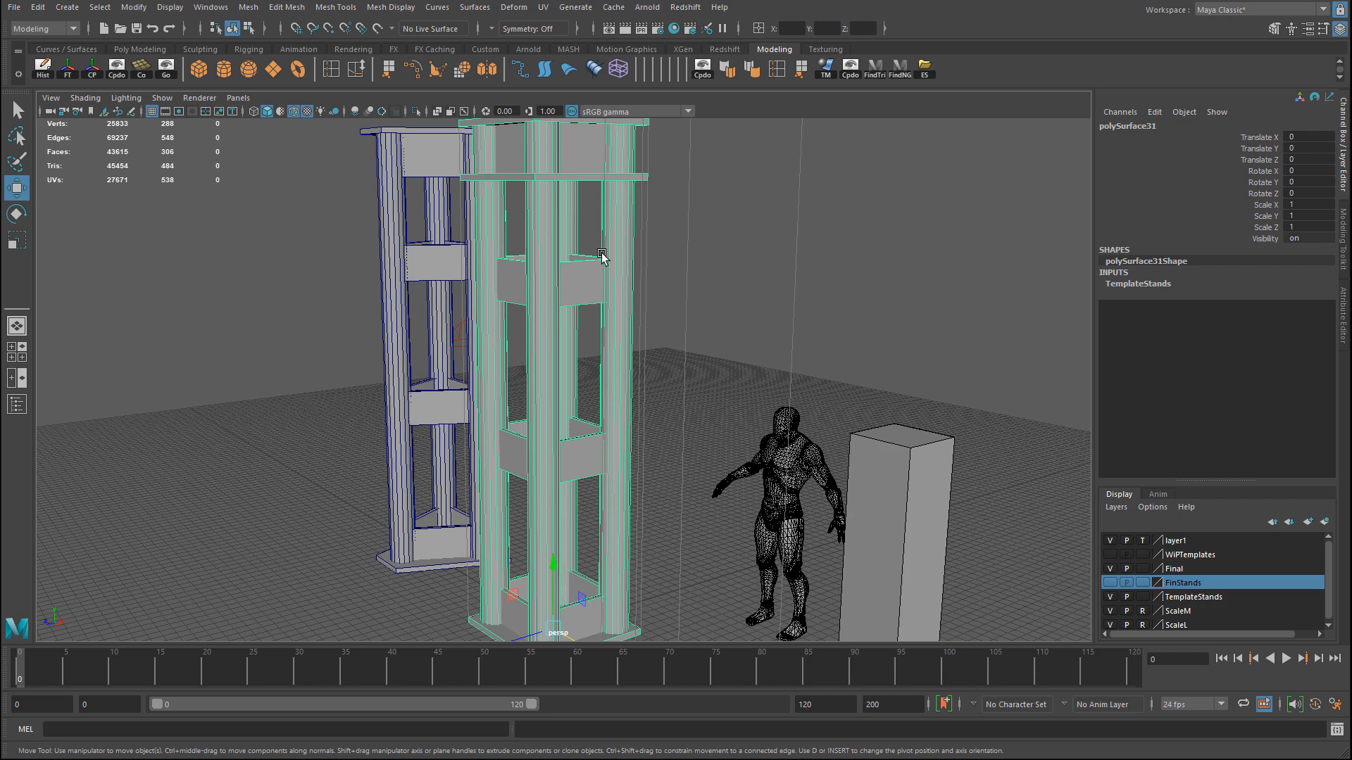
right_click_drag(556, 256, 670, 218, "alt")
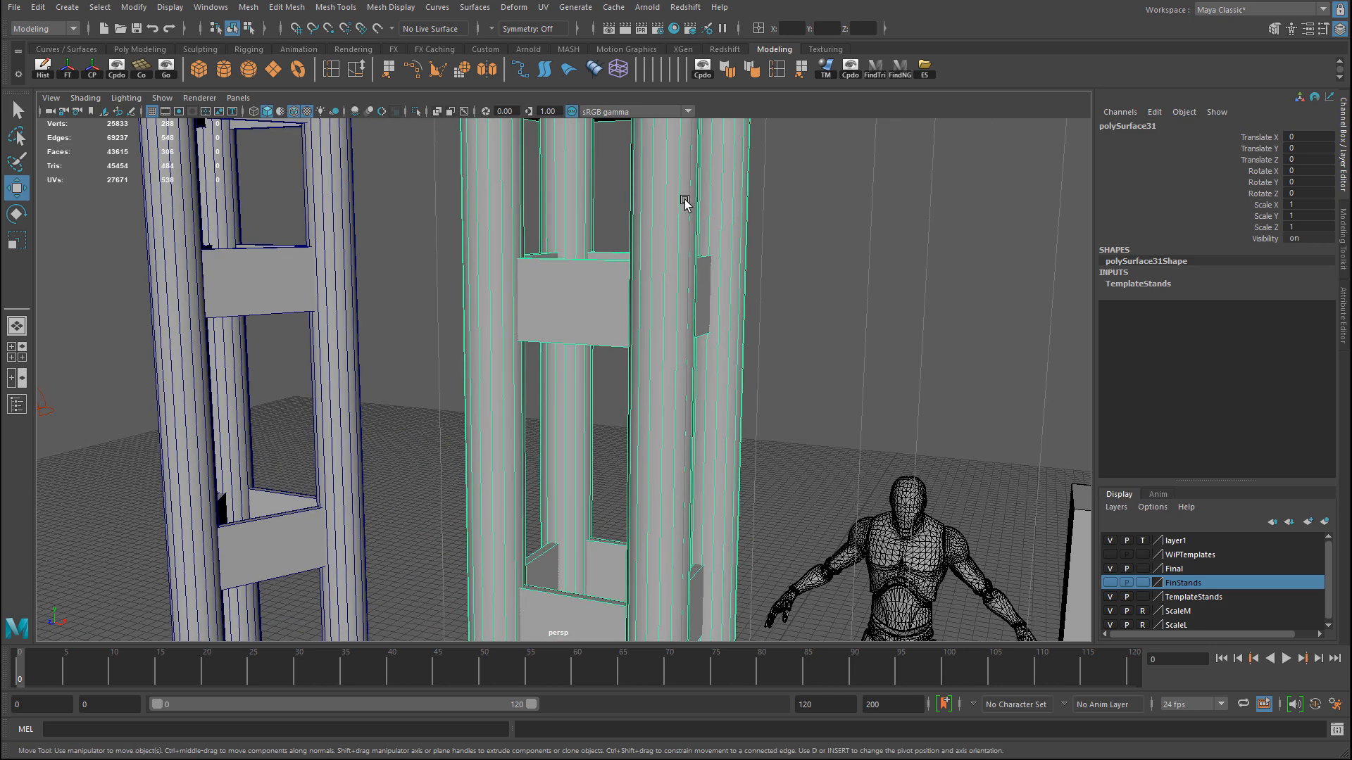
right_click_drag(681, 208, 634, 331, "alt")
mouse_move(634, 332)
left_mouse_down("alt")
mouse_move(634, 362)
mouse_move(634, 317)
left_mouse_up("alt")
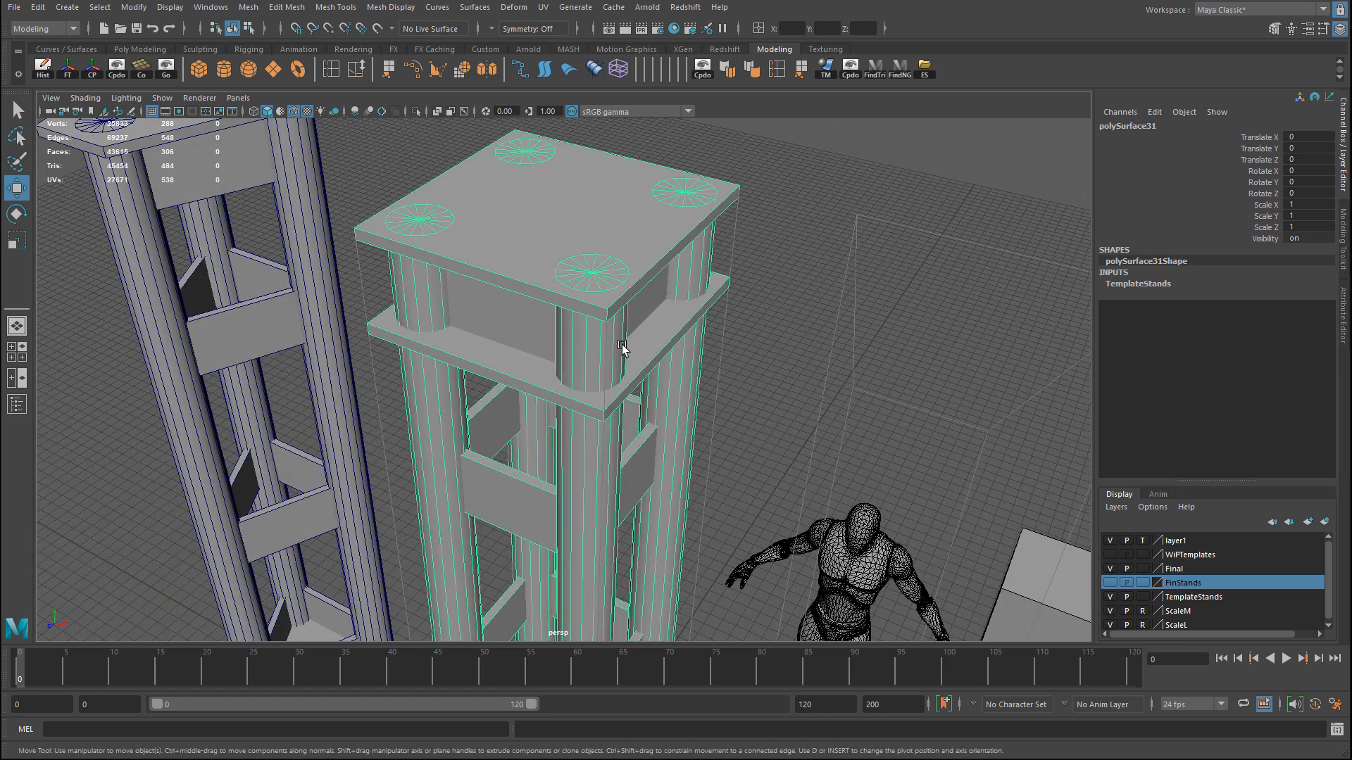
left_click_drag(623, 388, 637, 205, "alt")
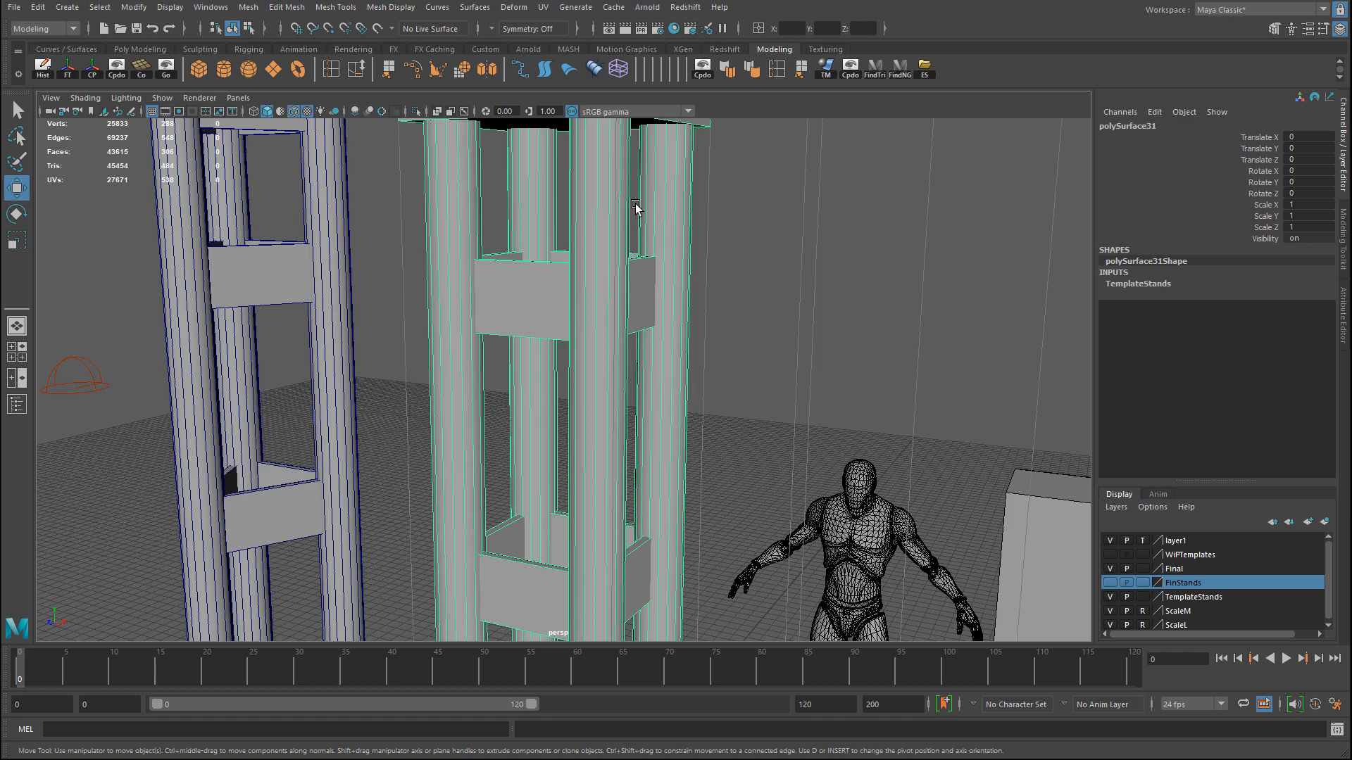
right_click_drag(636, 206, 724, 314, "alt")
left_click_drag(725, 314, 533, 303, "alt")
right_click_drag(533, 303, 611, 280, "alt")
left_click_drag(610, 281, 602, 451, "alt")
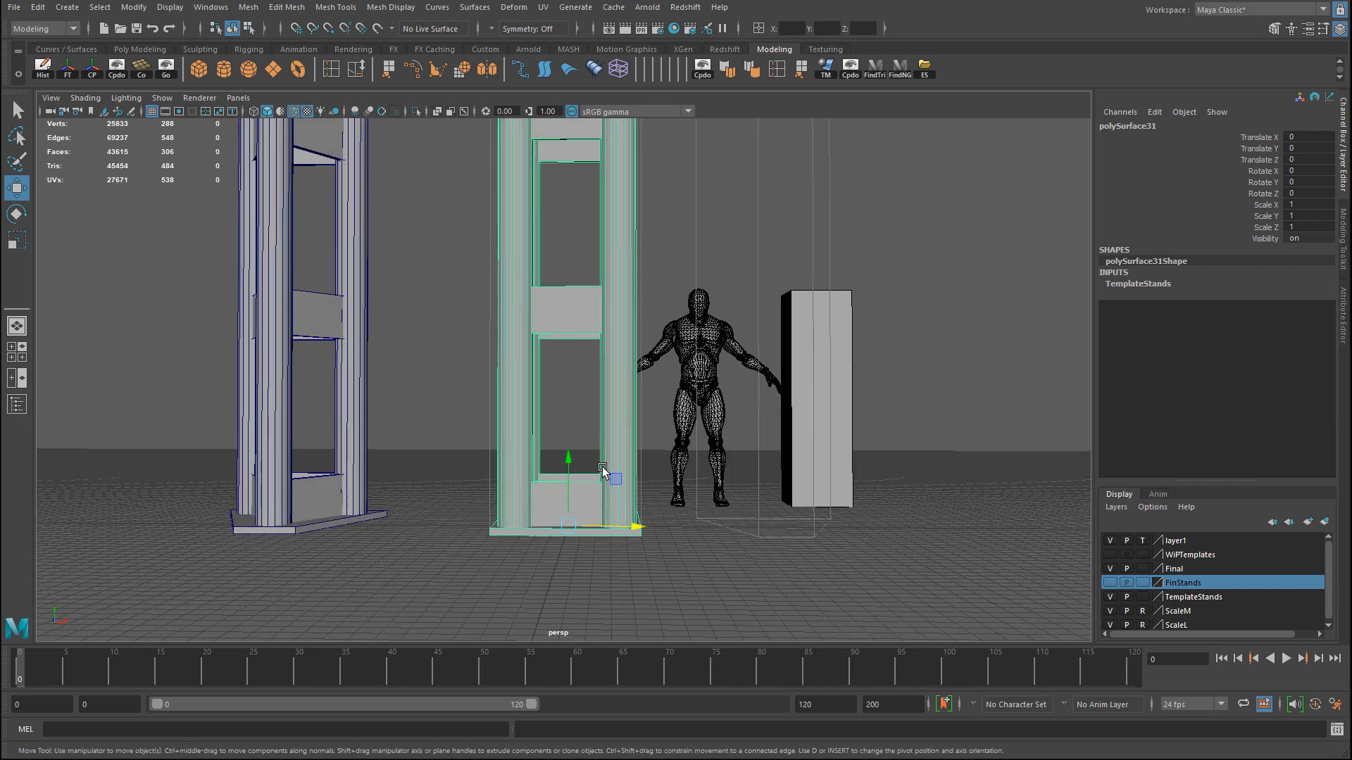
Move the square template stand along X to -362.146, past the triangular stand and clear of the block outlines.
middle_click_drag(627, 382, 608, 495, "alt")
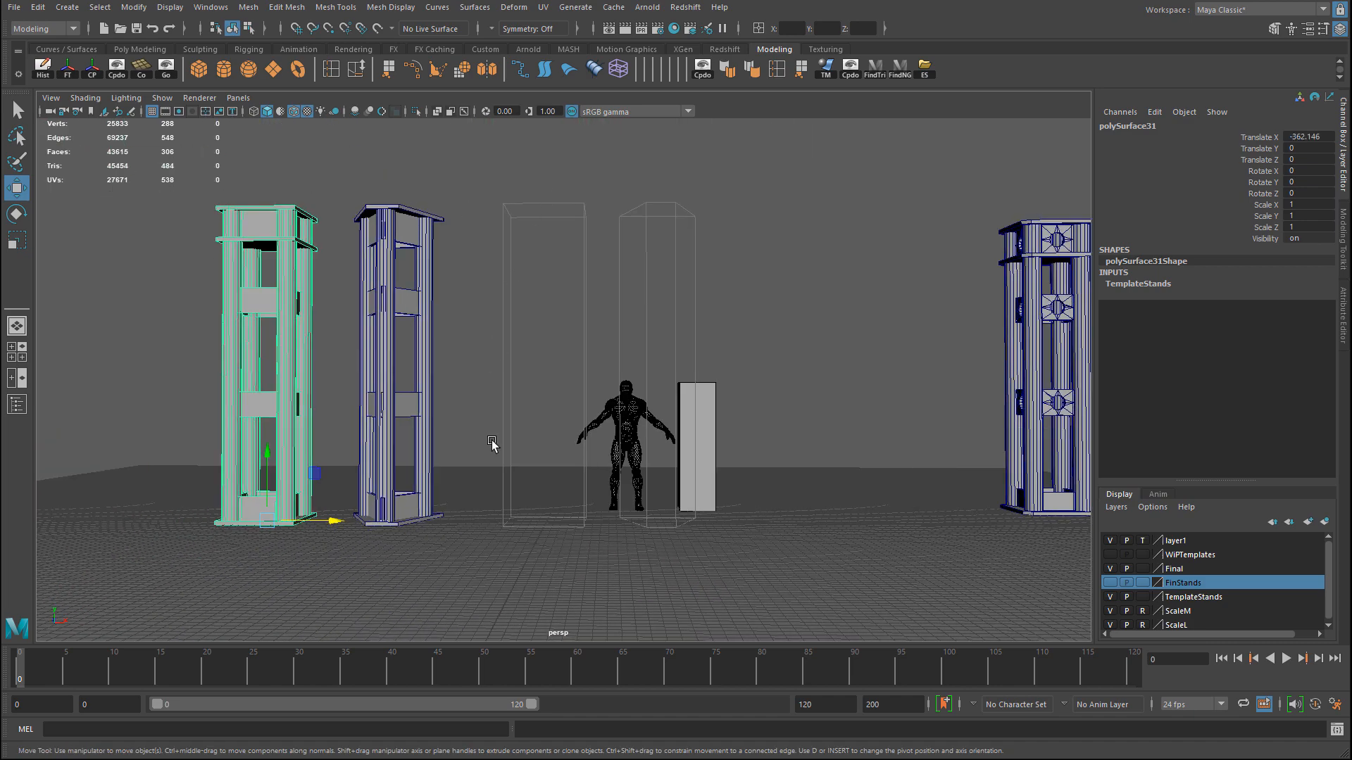
left_click_drag(552, 314, 563, 319, "alt")
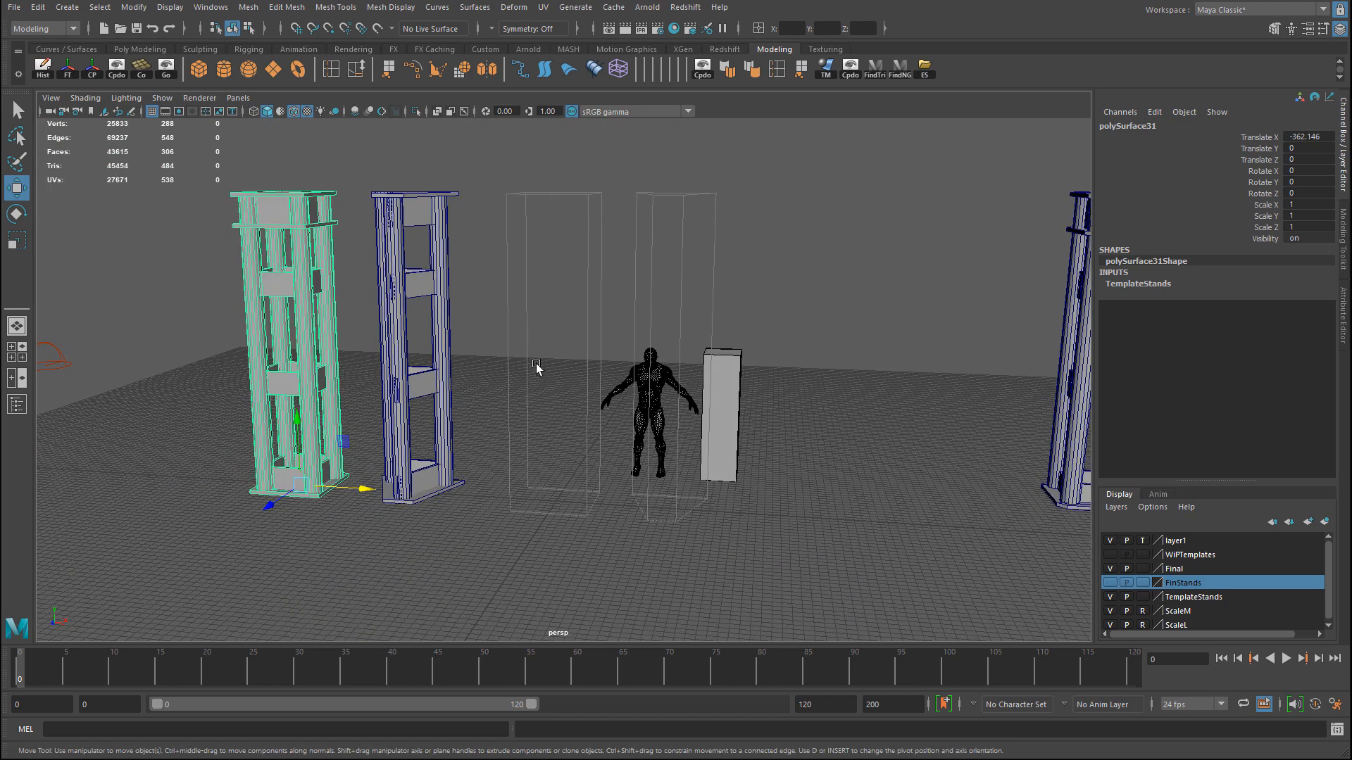
left_click_drag(594, 465, 619, 352, "alt")
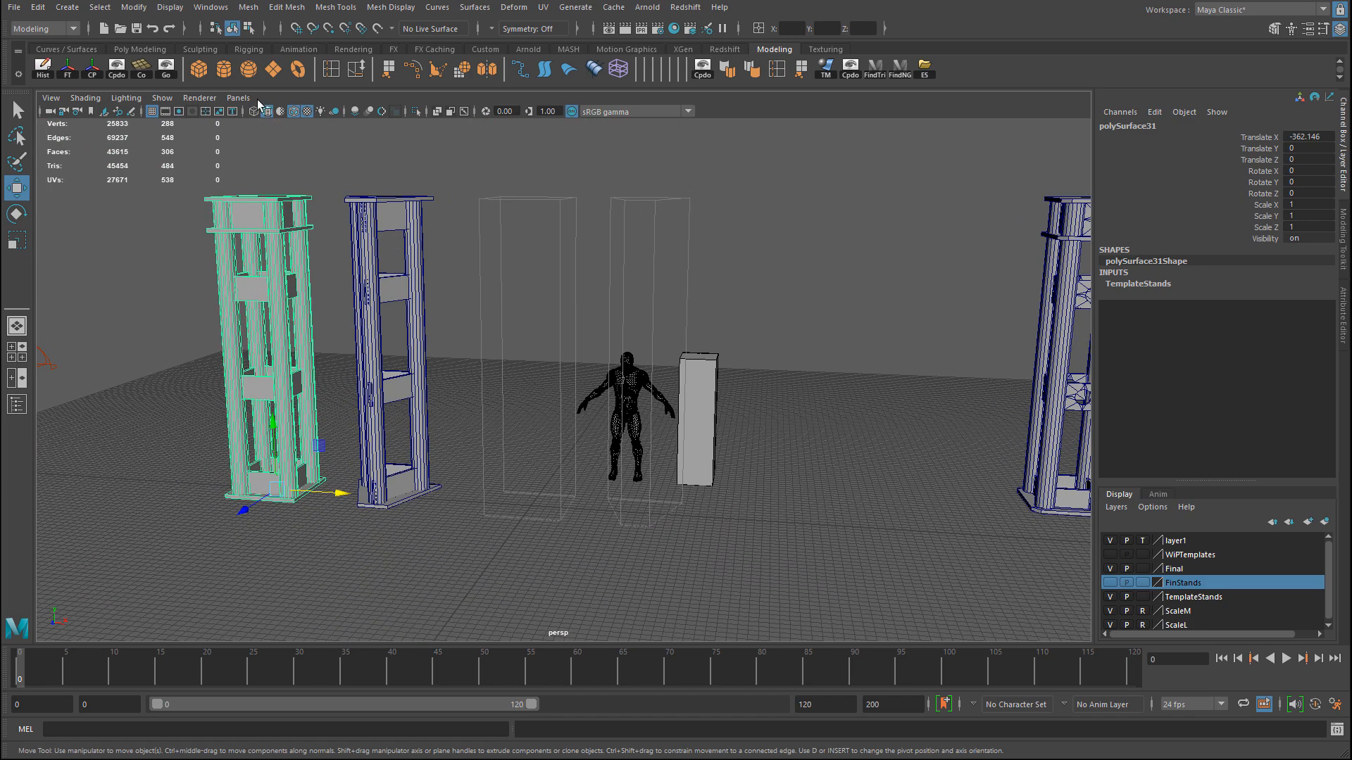
Create a polygon cylinder at the origin and set its height to 400.
left_click(574, 518)
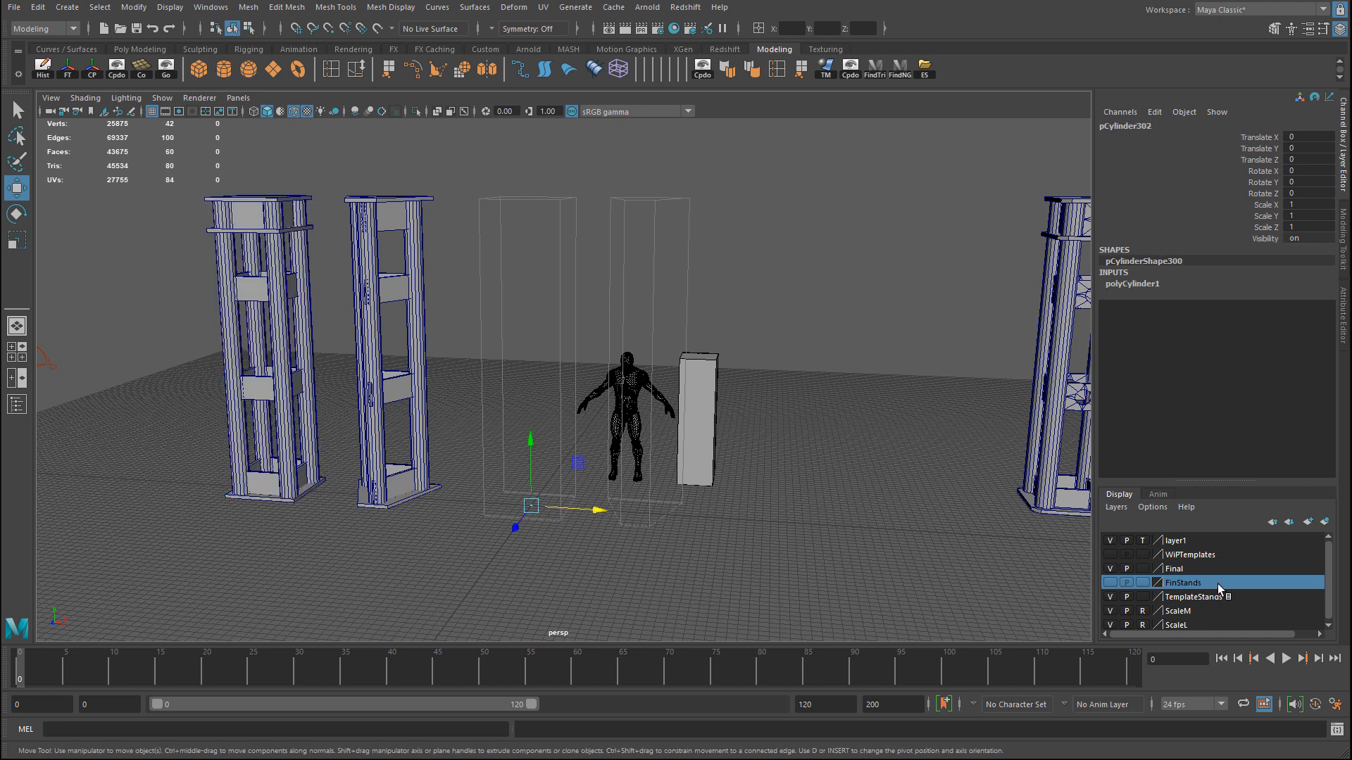
left_click(1194, 285)
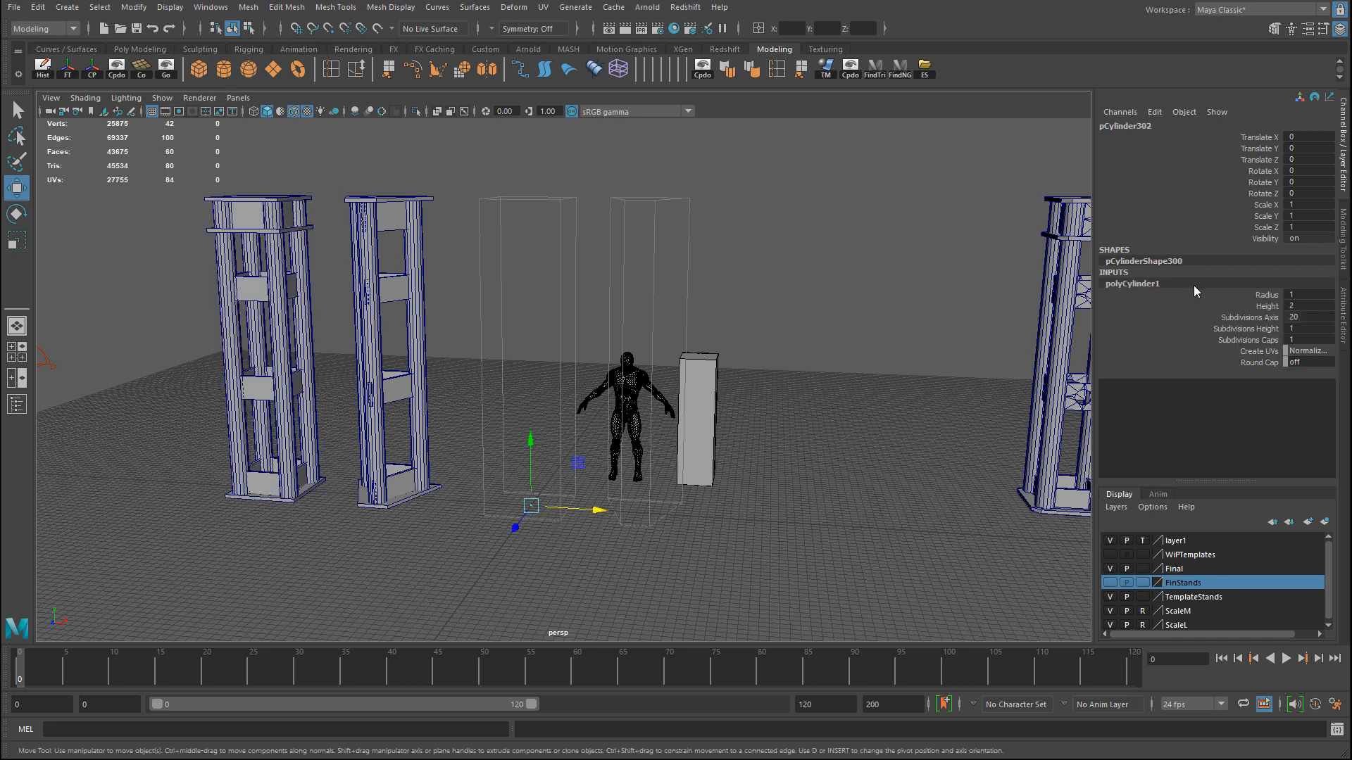
left_click(1310, 306)
key("Return")
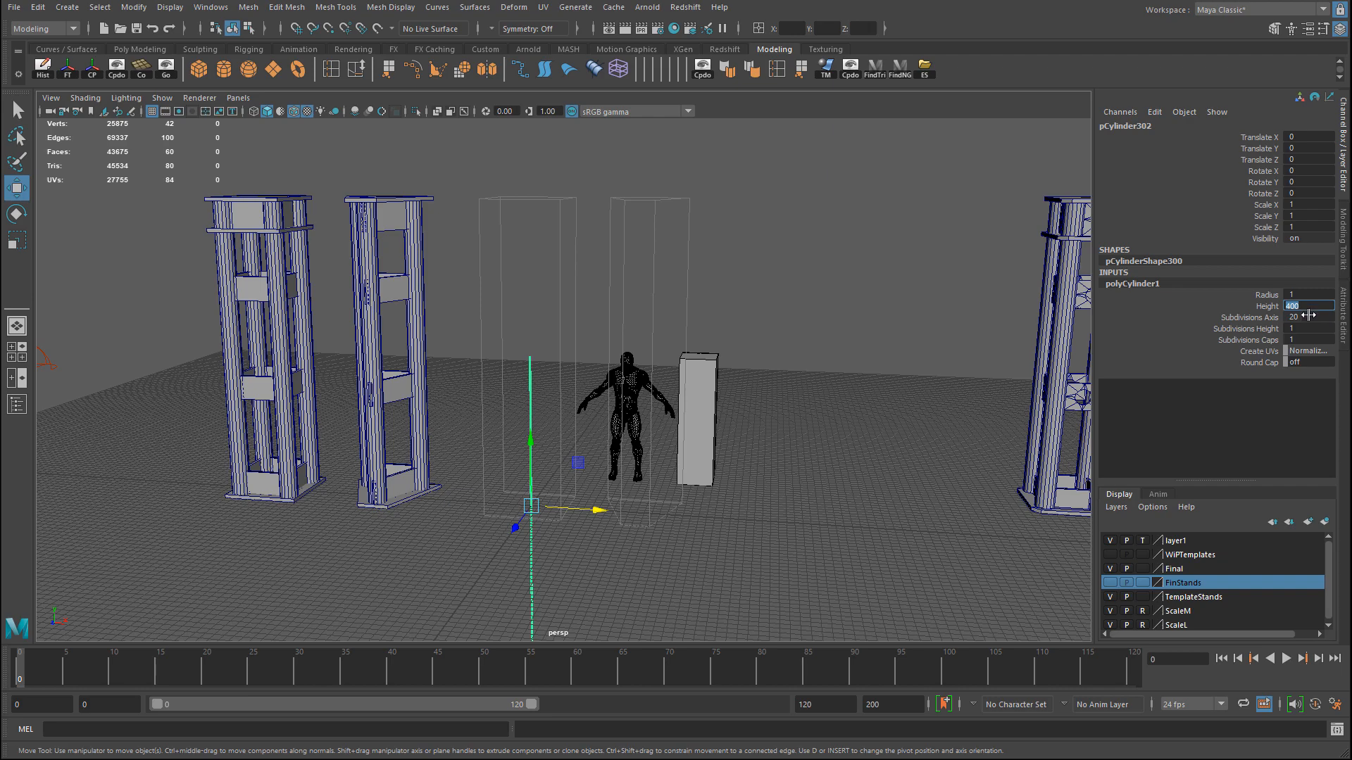
Try radii of 5 and 10 on the new cylinder and settle on a radius of 15.
left_click(1312, 297)
type("5")
key("Return")
left_click_drag(481, 380, 514, 338, "alt")
left_click(1313, 296)
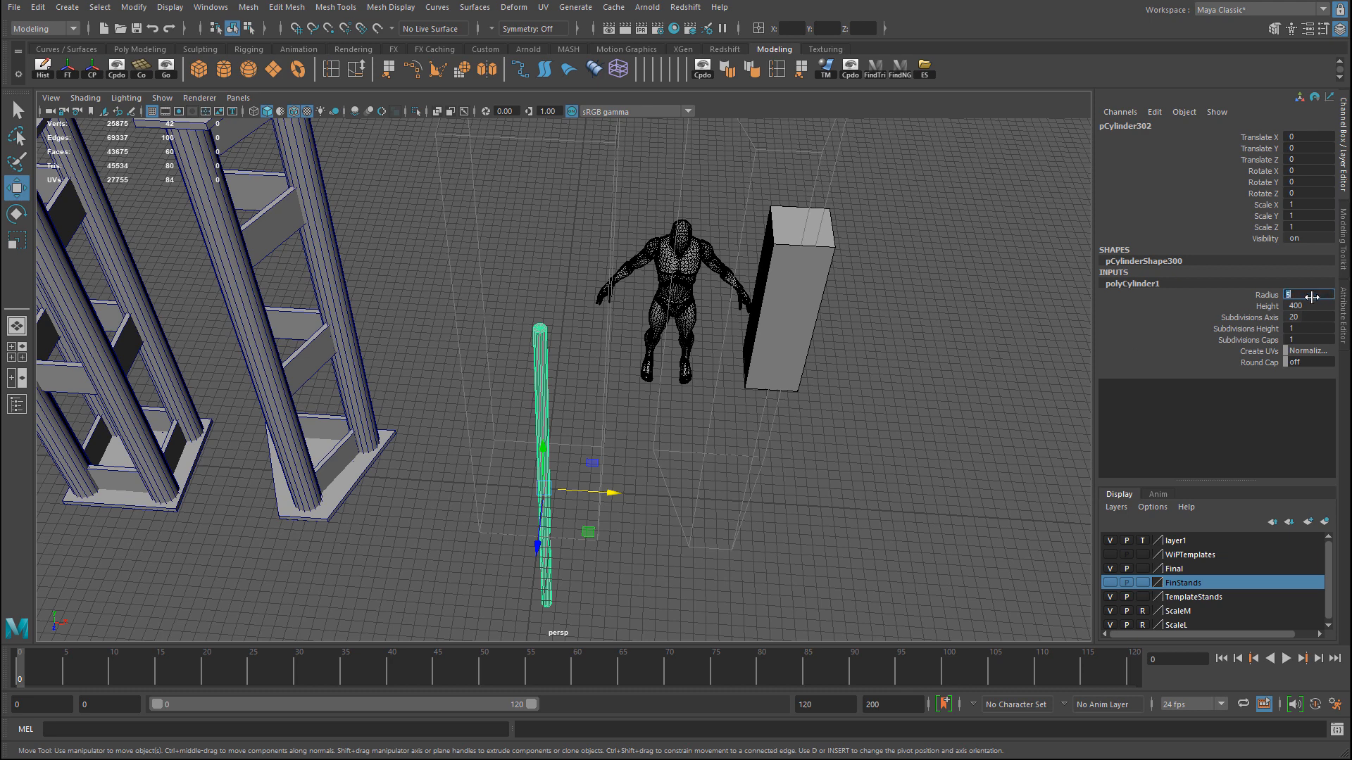
type("10")
key("Return")
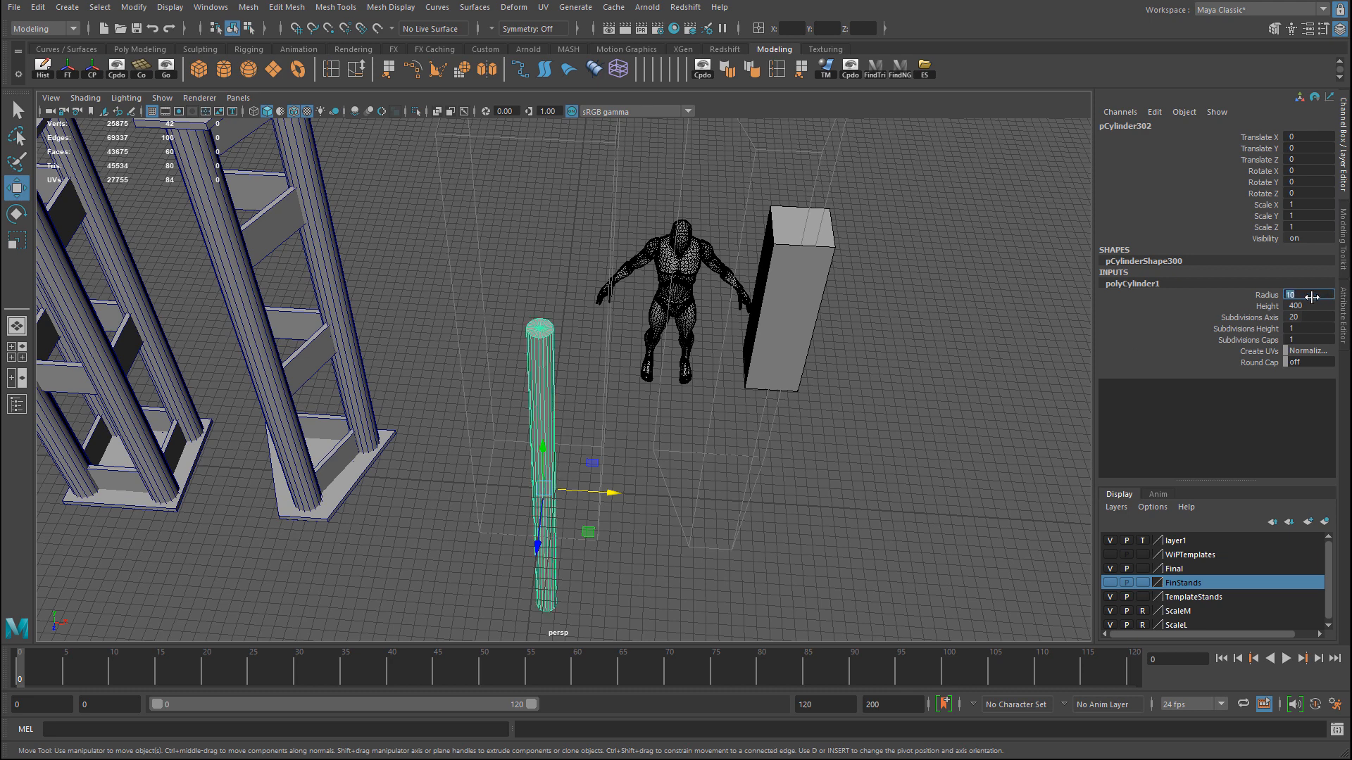
key("Return")
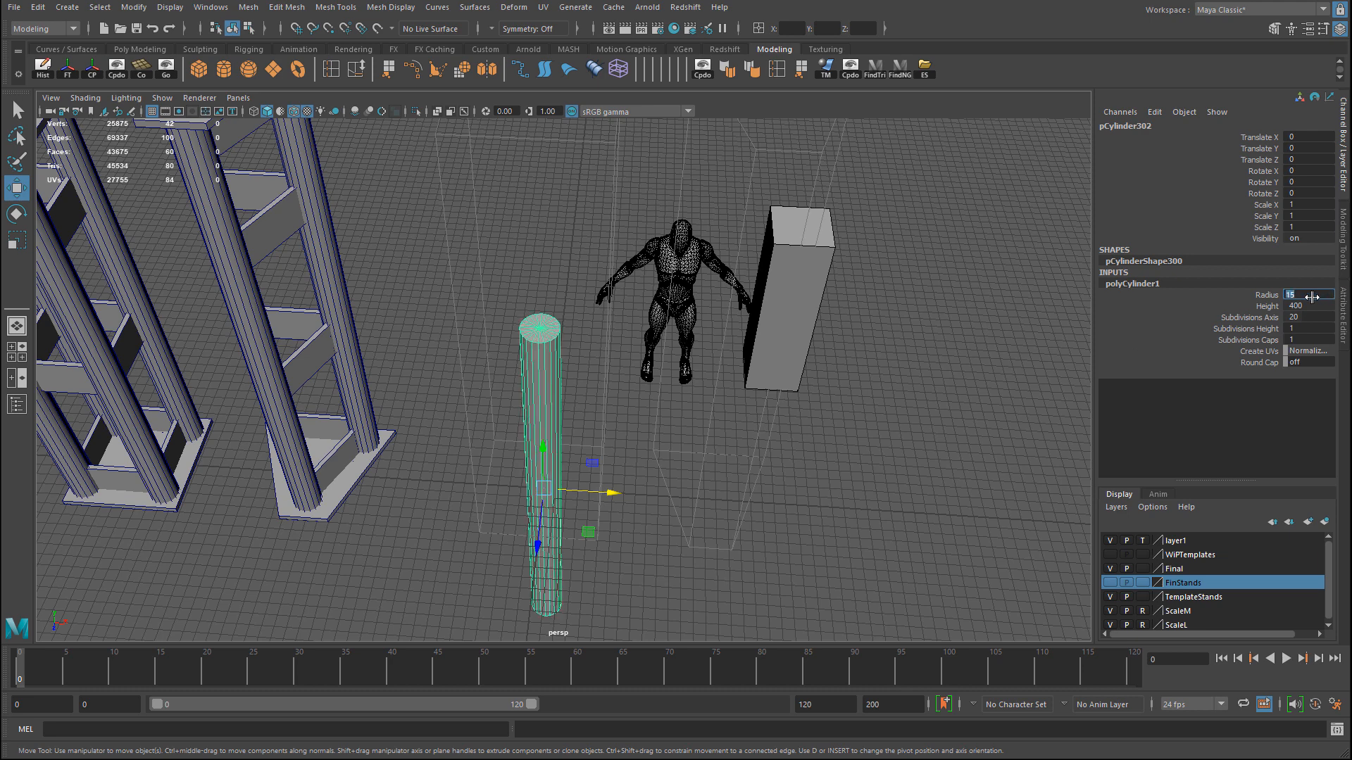
Set the cylinder's radius to 12 and raise it along Y to about 199.
type("12")
key("Return")
left_click_drag(536, 464, 542, 435, "alt")
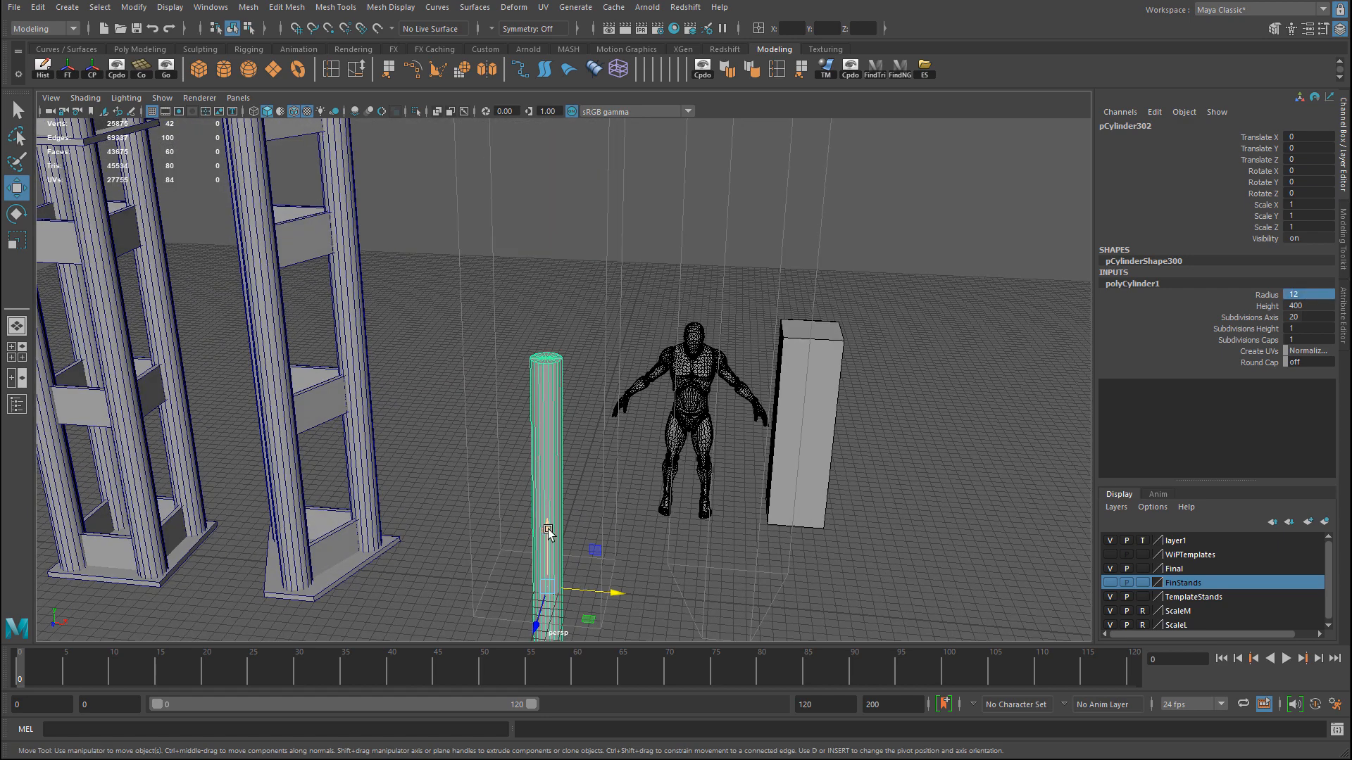
left_click_drag(549, 533, 557, 293)
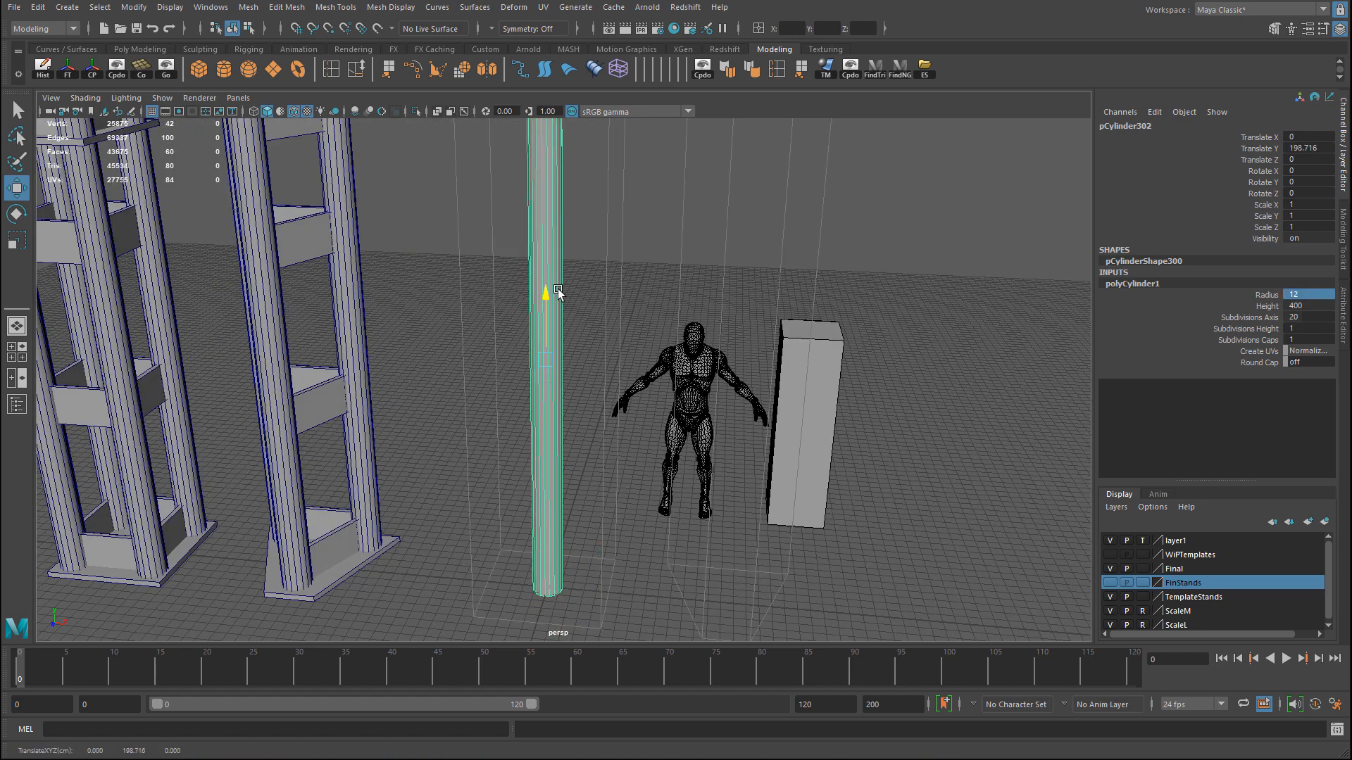
Place the cylinder post inside a corner of the square block outline at X -36.896, Y 203.484, Z 37.436.
right_click_drag(558, 293, 444, 353, "alt")
left_click_drag(444, 353, 574, 327, "alt")
key("space")
left_click_drag(288, 225, 356, 247)
key("f")
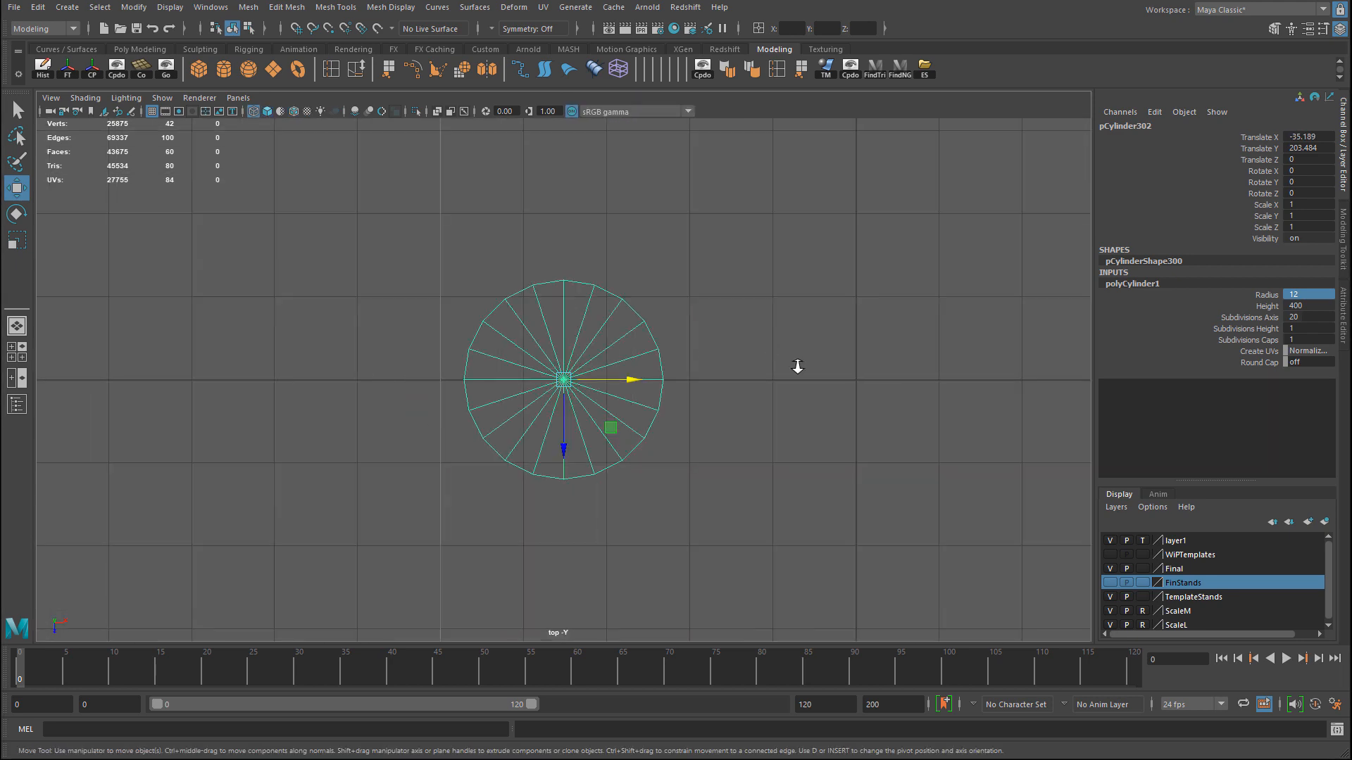
right_click_drag(798, 367, 446, 341, "alt")
middle_click_drag(447, 341, 579, 251, "alt")
left_click_drag(690, 293, 873, 408)
Duplicate the post along X to the next corner, and duplicate that pair to Z -35.928 for the remaining two corners.
key("ctrl+d")
key("ctrl+z")
left_click_drag(755, 397, 950, 407)
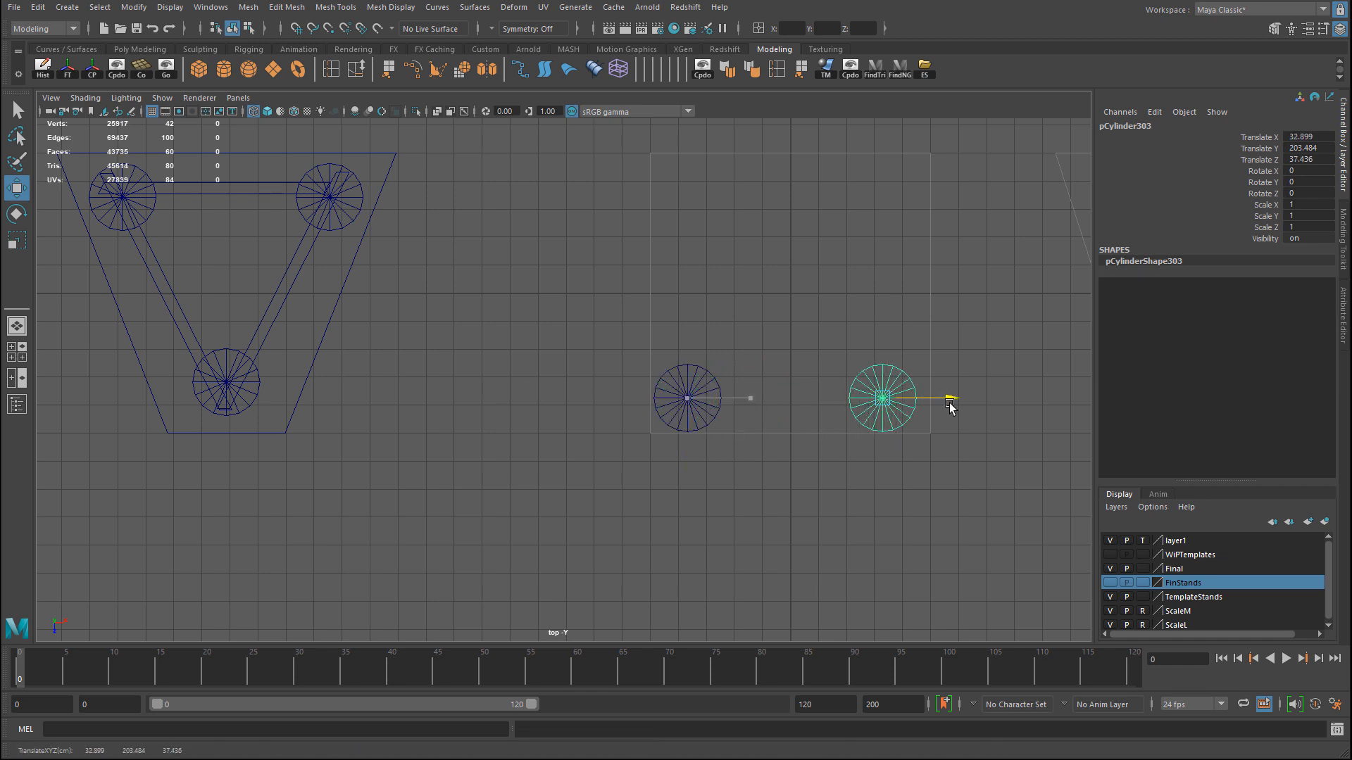
left_click(689, 395, "shift")
key("ctrl+d")
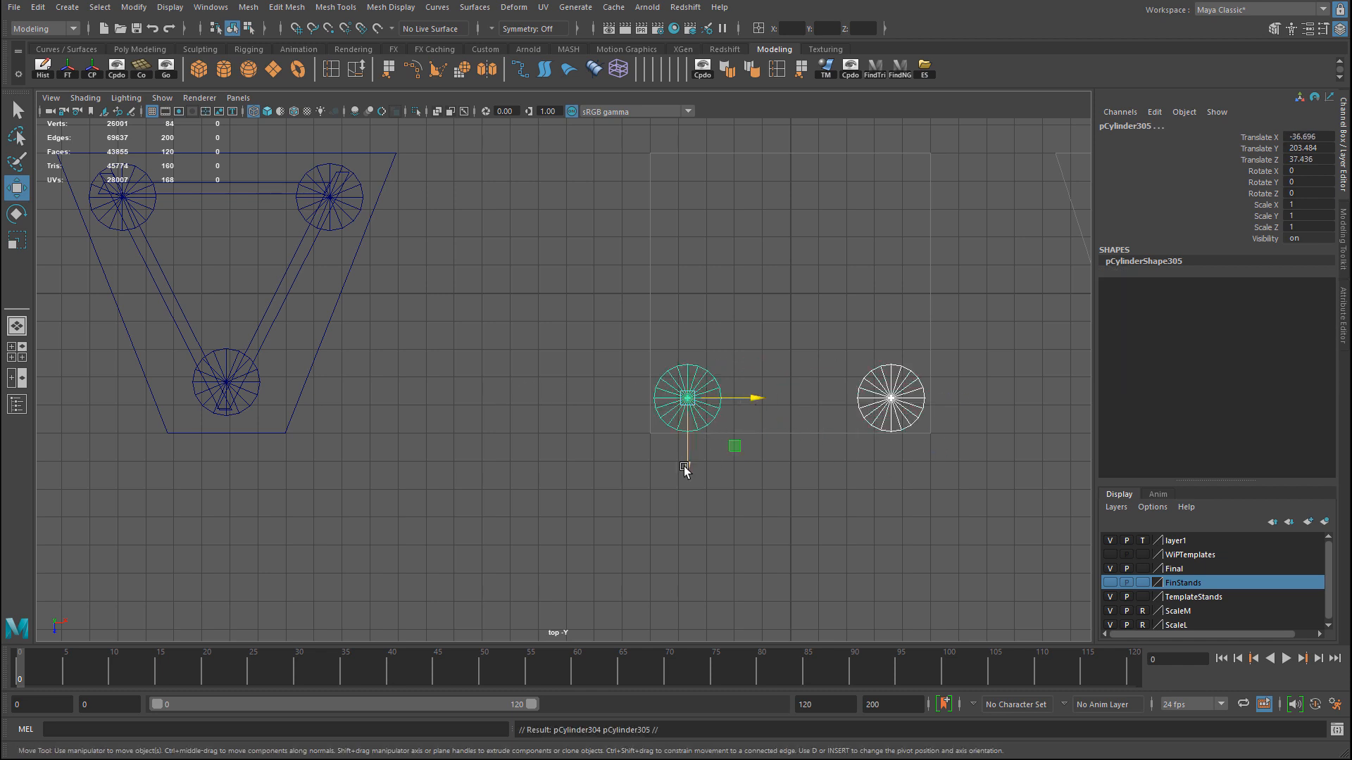
left_click_drag(686, 470, 716, 263)
Create a polygon cube at the origin between the posts and set its width, height and depth to 100.
key("space")
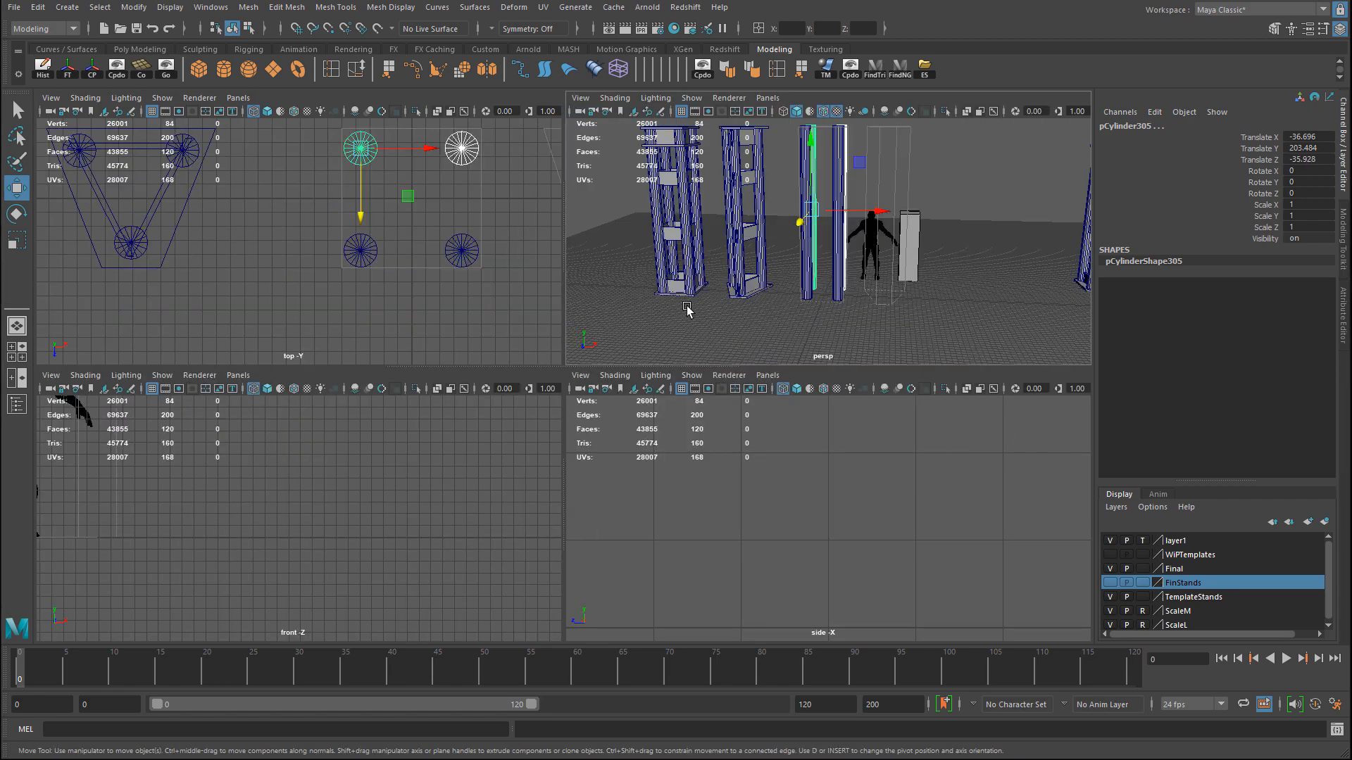
key("space")
left_click_drag(486, 255, 703, 260, "alt")
right_click_drag(703, 259, 604, 388, "alt")
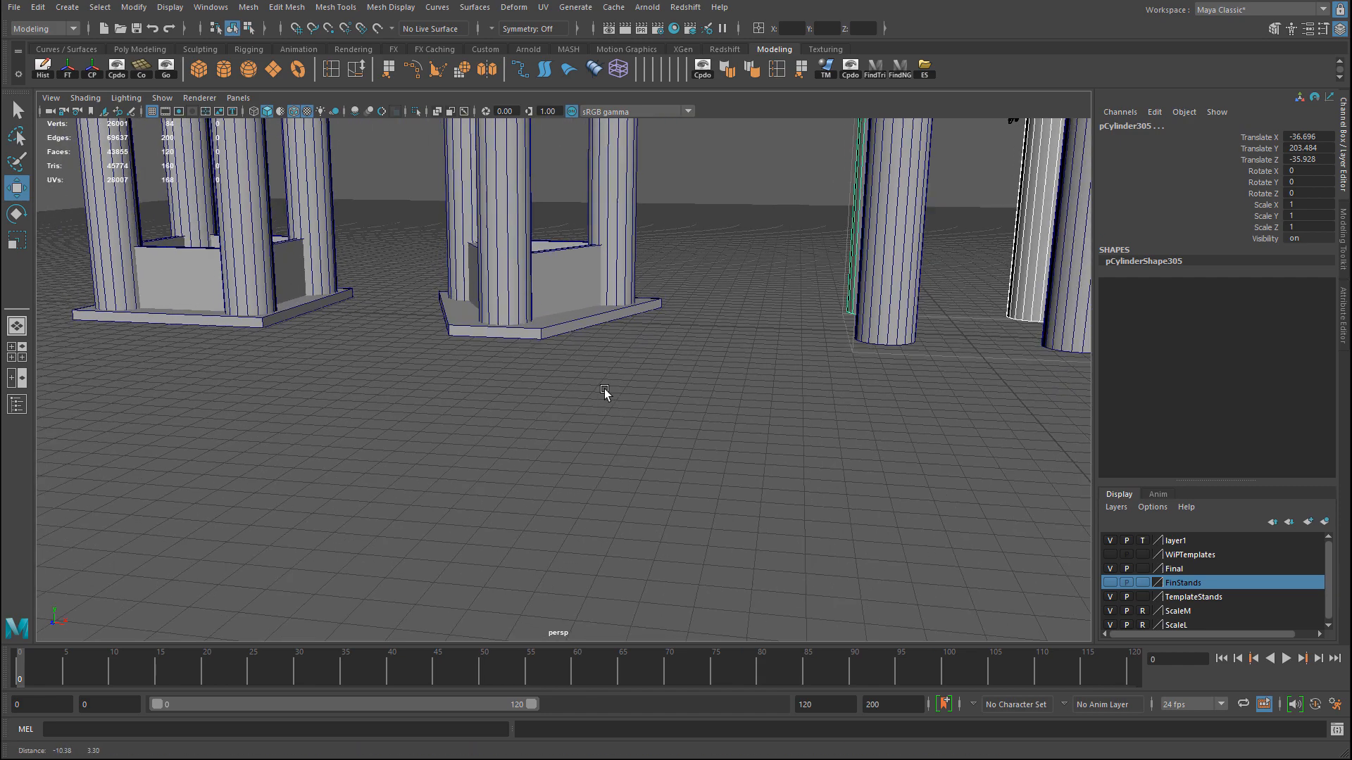
middle_click_drag(517, 324, 472, 346, "alt")
middle_click_drag(732, 372, 598, 386, "alt")
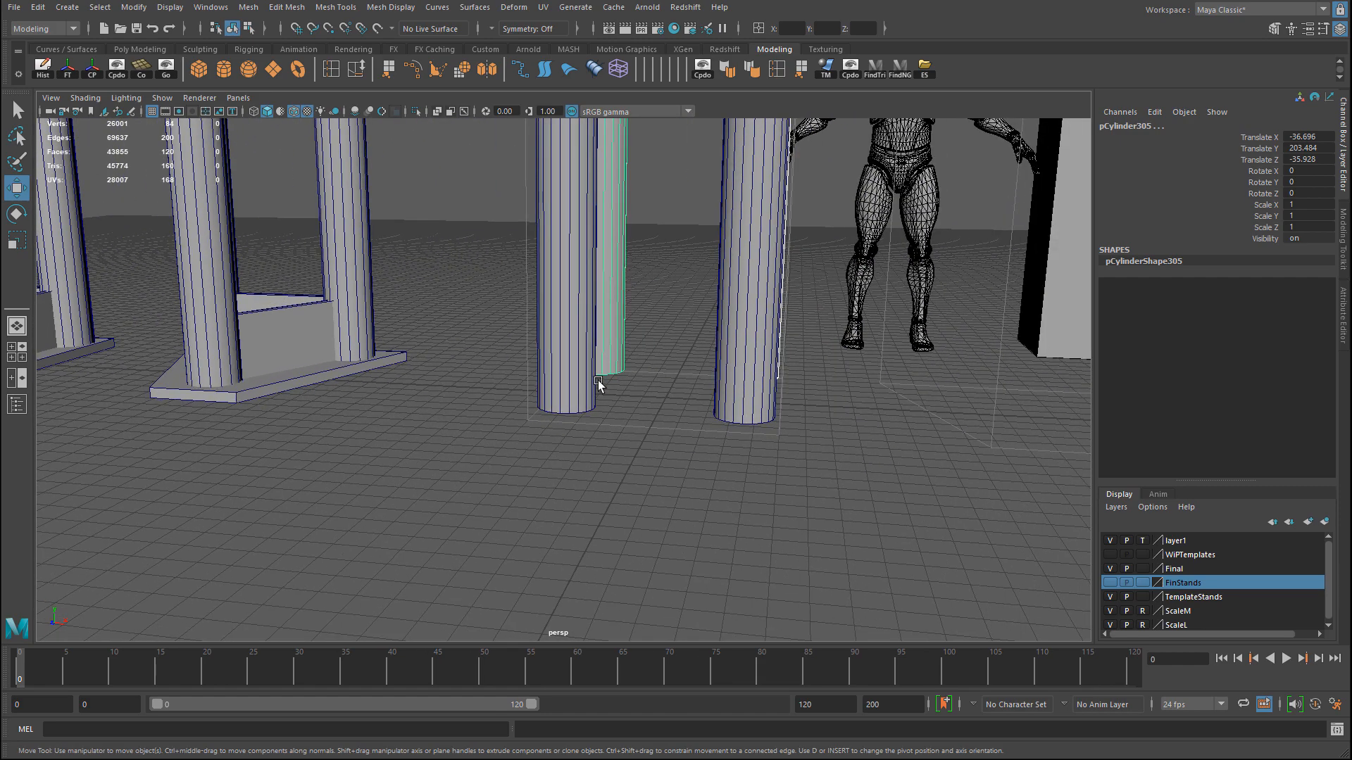
left_click(198, 69)
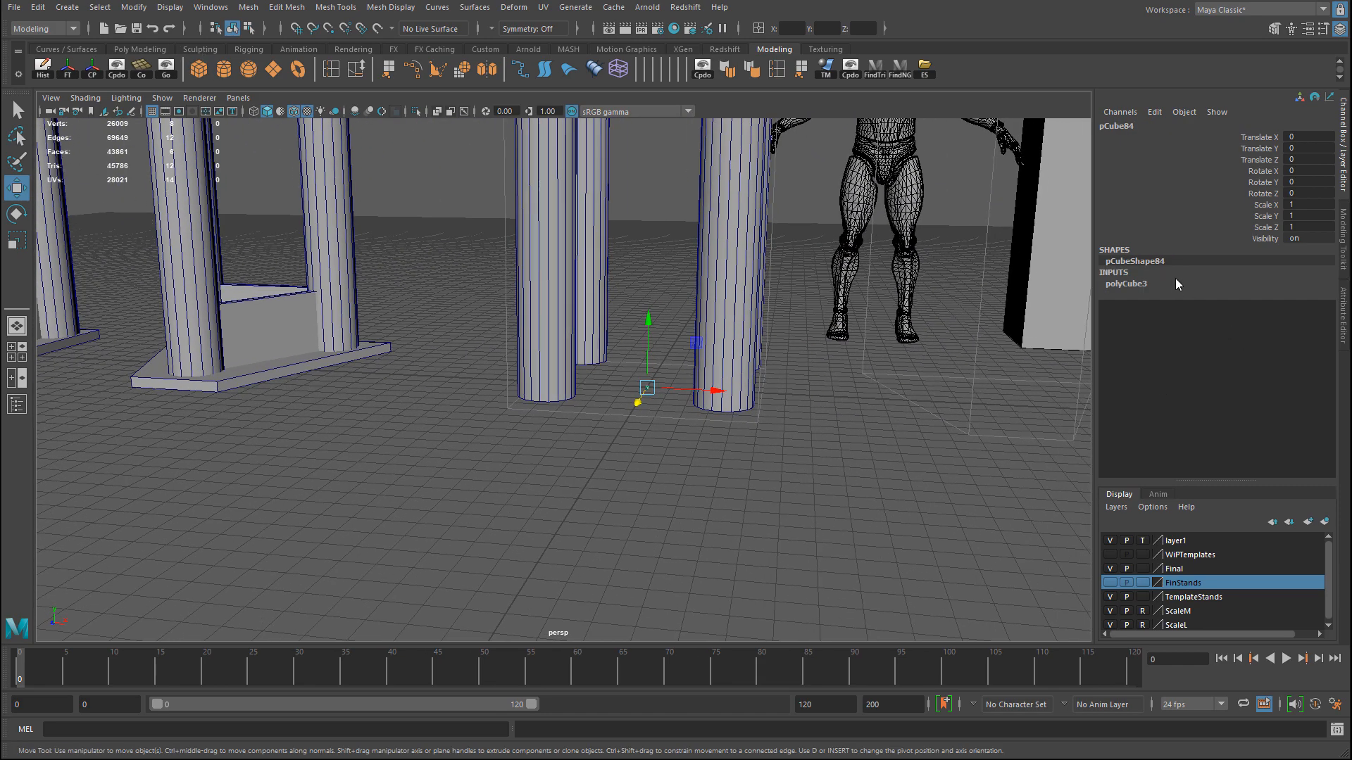
left_click(1176, 283)
left_click(1304, 295)
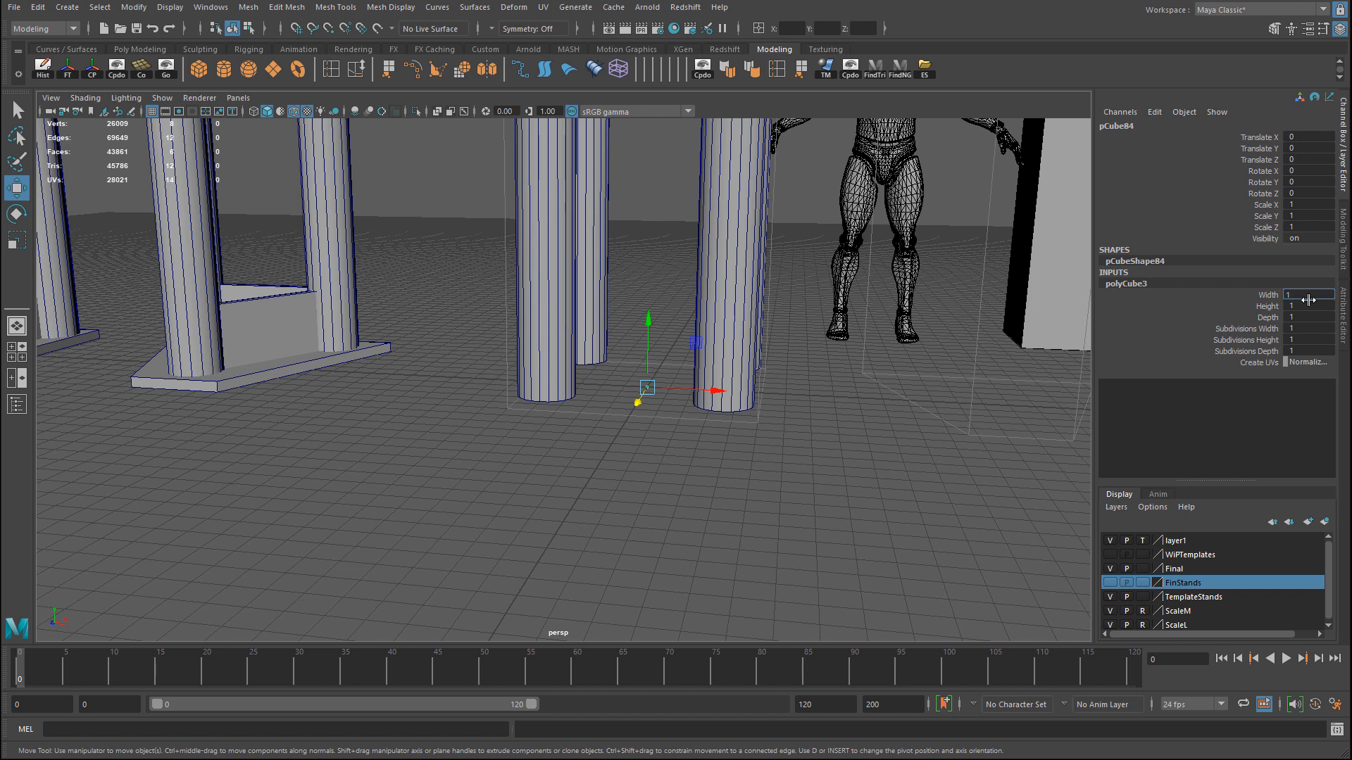
type("100")
key("Tab")
type("100")
key("Return")
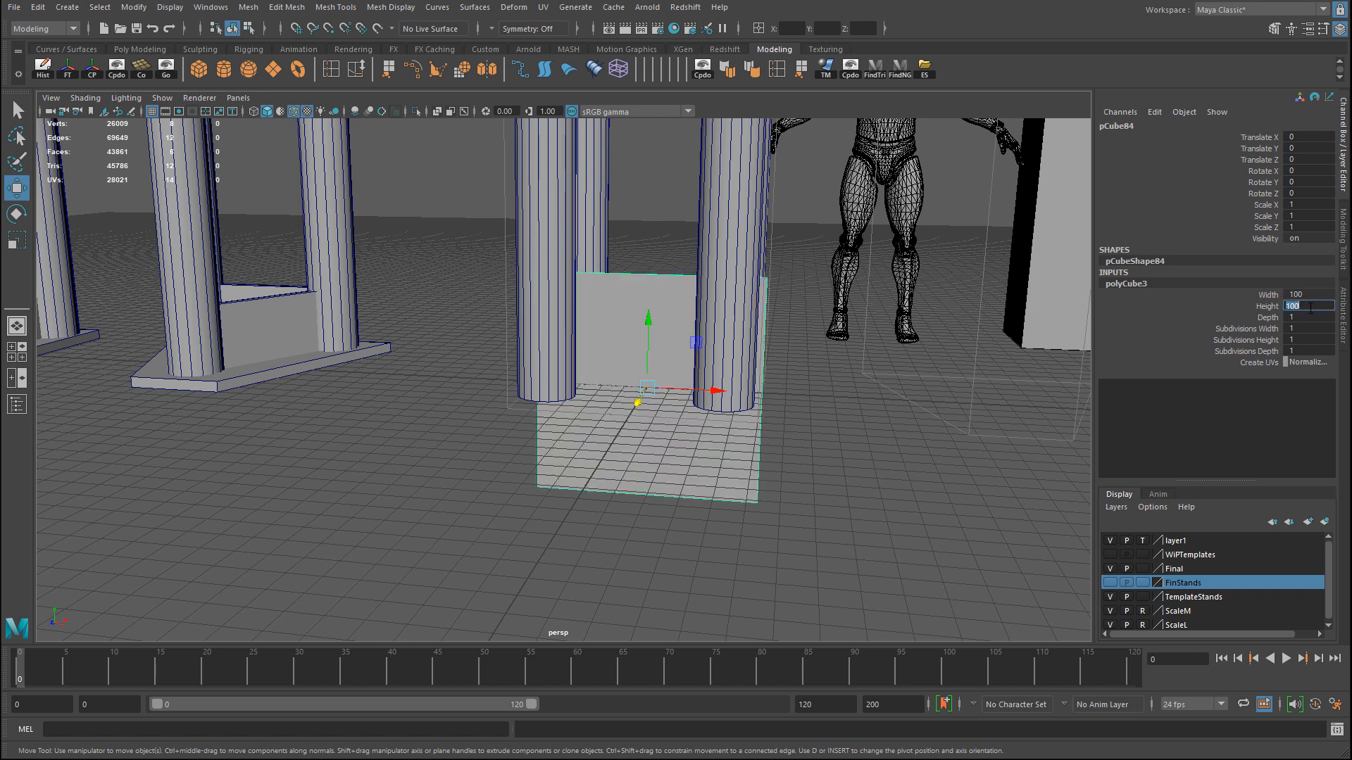
left_click(1307, 315)
type("100")
key("Return")
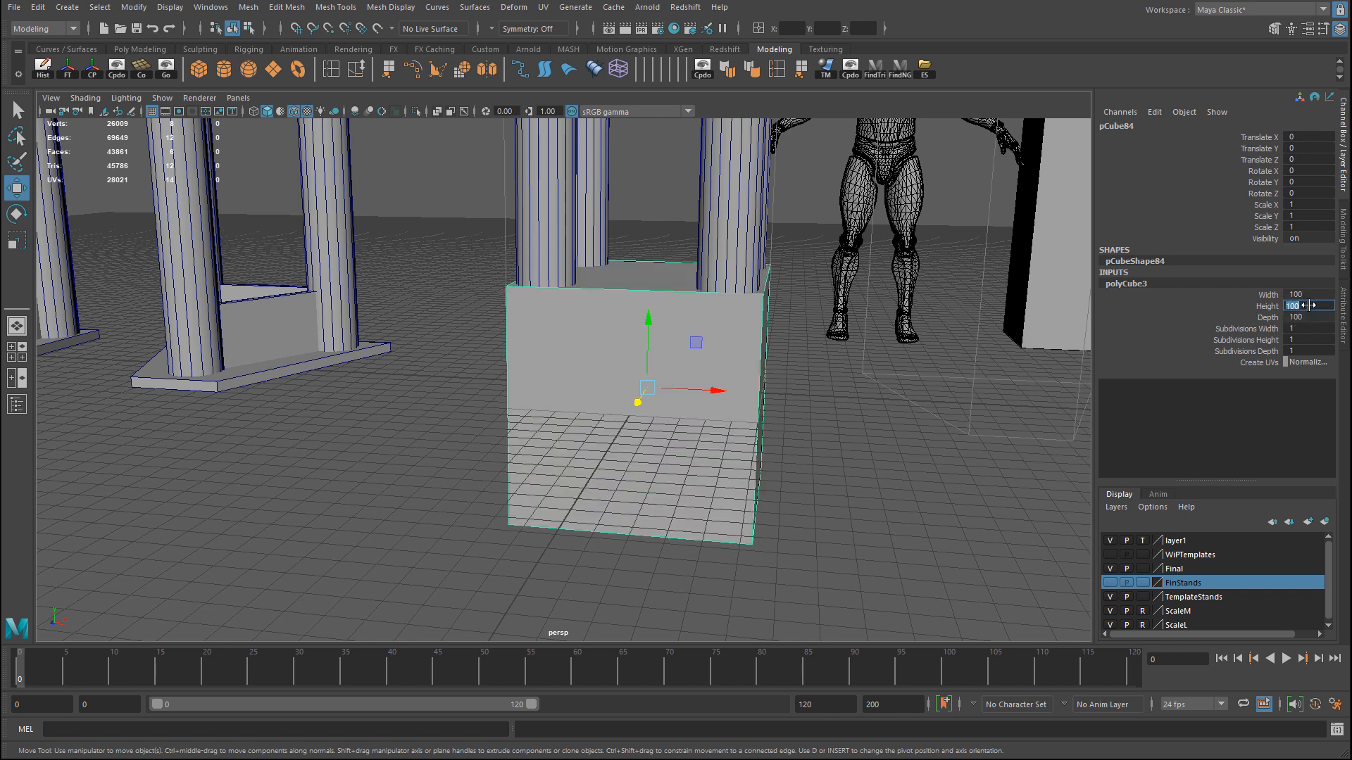
Reduce the cube's height to 5 as a base plate and raise it to Y 2.602 under the posts.
left_click(1308, 306)
type("5")
key("Return")
left_click_drag(768, 373, 908, 331, "alt")
right_click_drag(908, 331, 549, 387, "alt")
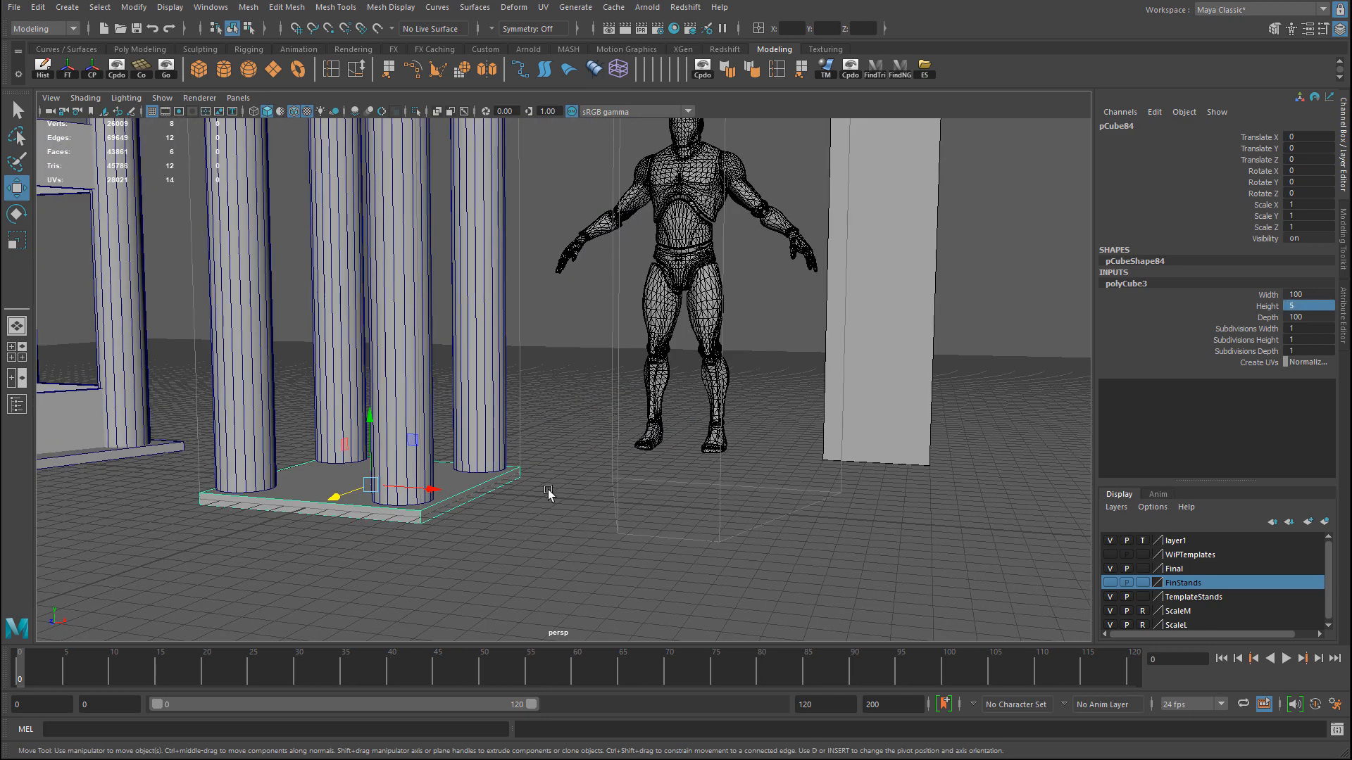
right_click_drag(595, 485, 481, 484, "alt")
key("space")
key("space")
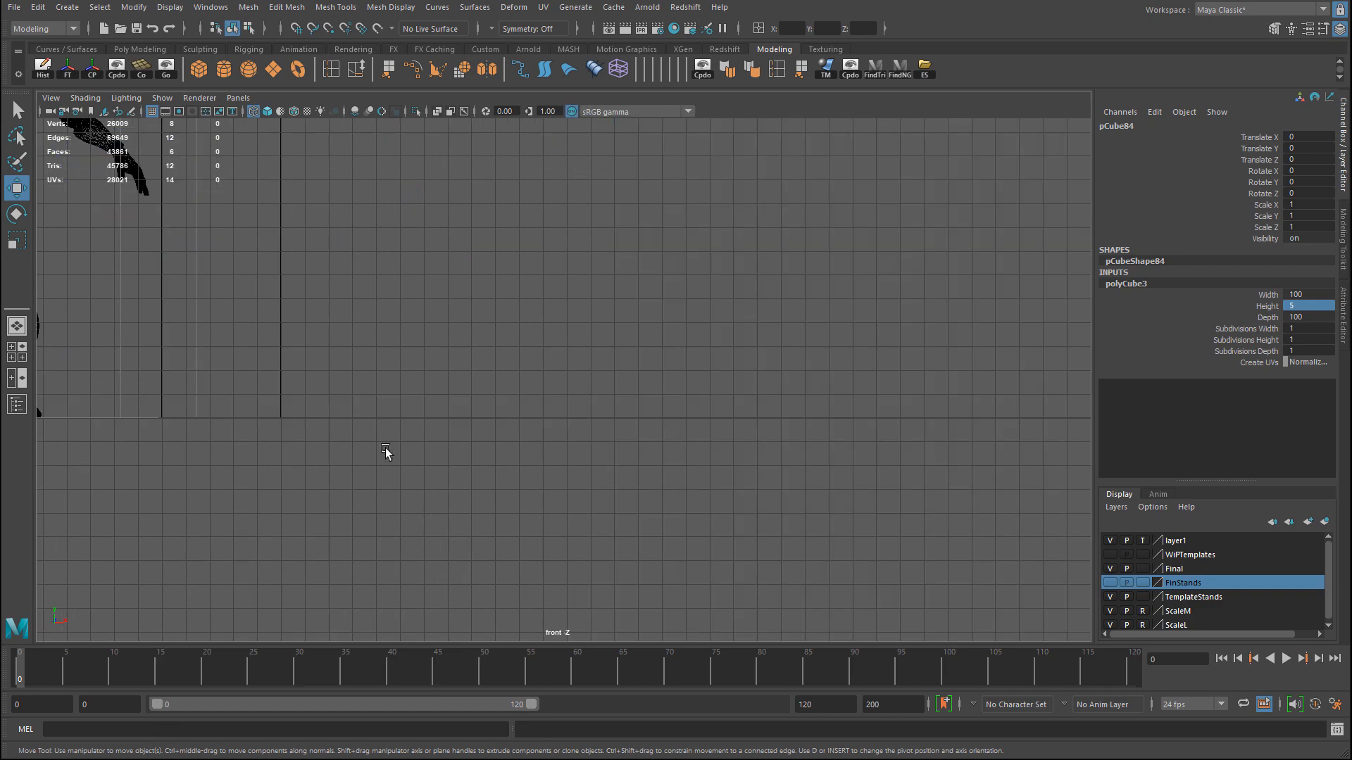
left_click_drag(564, 309, 565, 281)
key("space")
key("space")
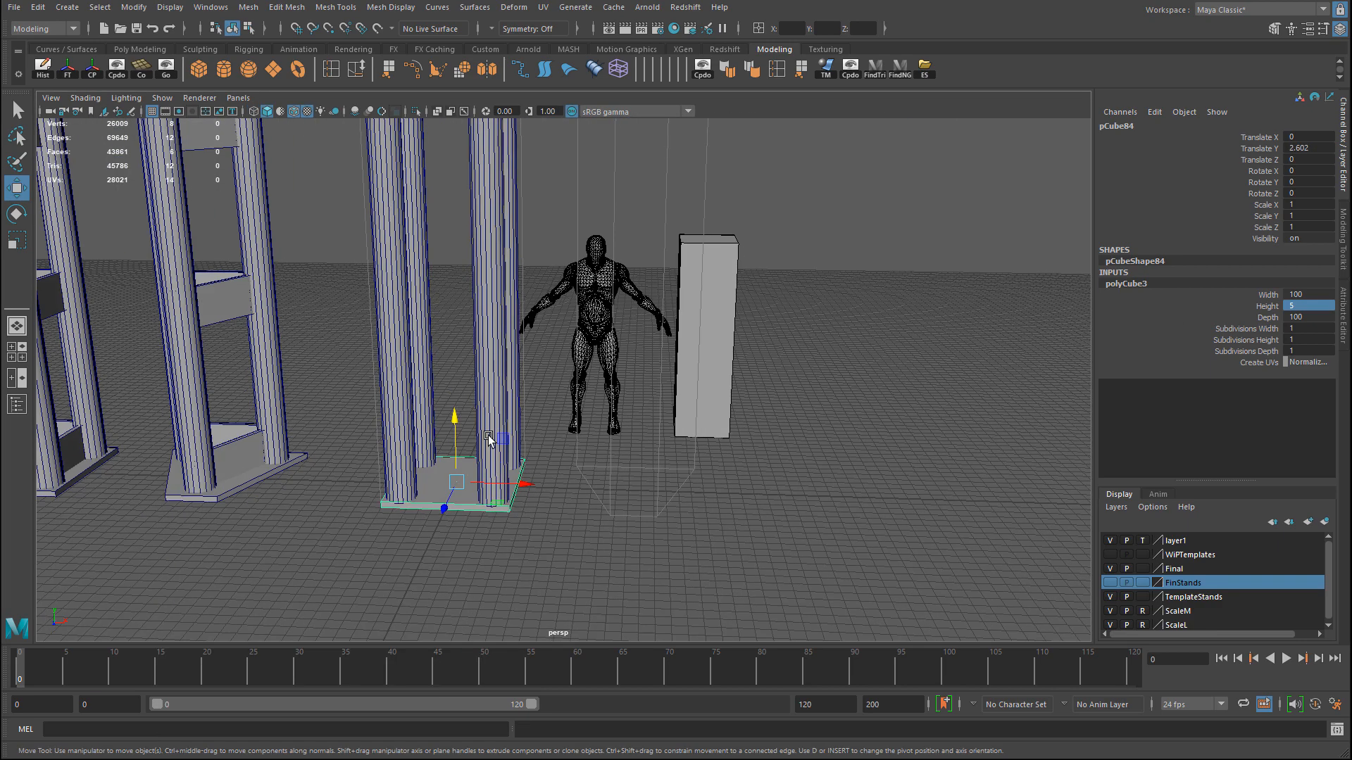
Duplicate the base plate to the top of the posts, and duplicate it again just below at Y 362.319.
middle_click_drag(624, 442, 686, 518, "alt")
right_click_drag(687, 518, 496, 471, "alt")
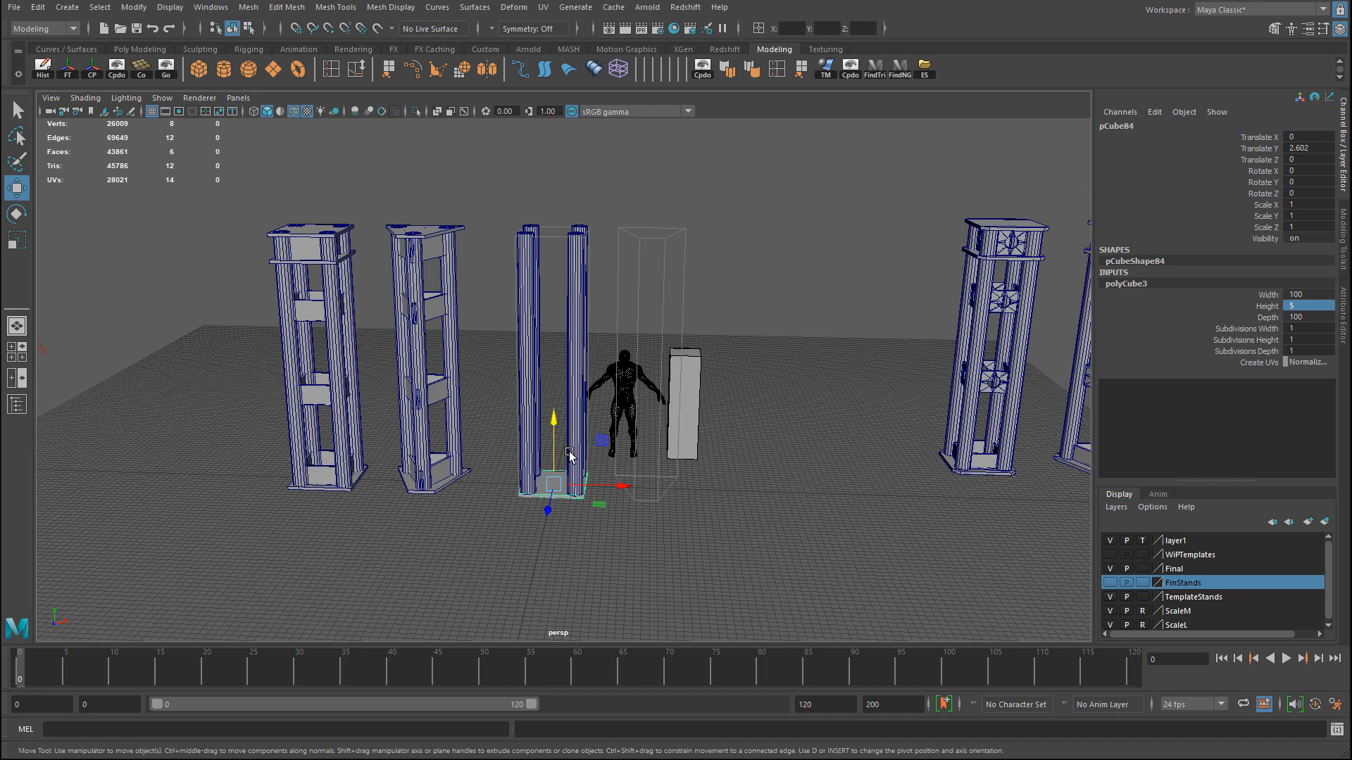
key("ctrl+d")
left_click_drag(554, 426, 577, 170)
scroll(561, 157, "up", 5)
key("ctrl+d")
middle_click_drag(572, 232, 568, 253, "alt")
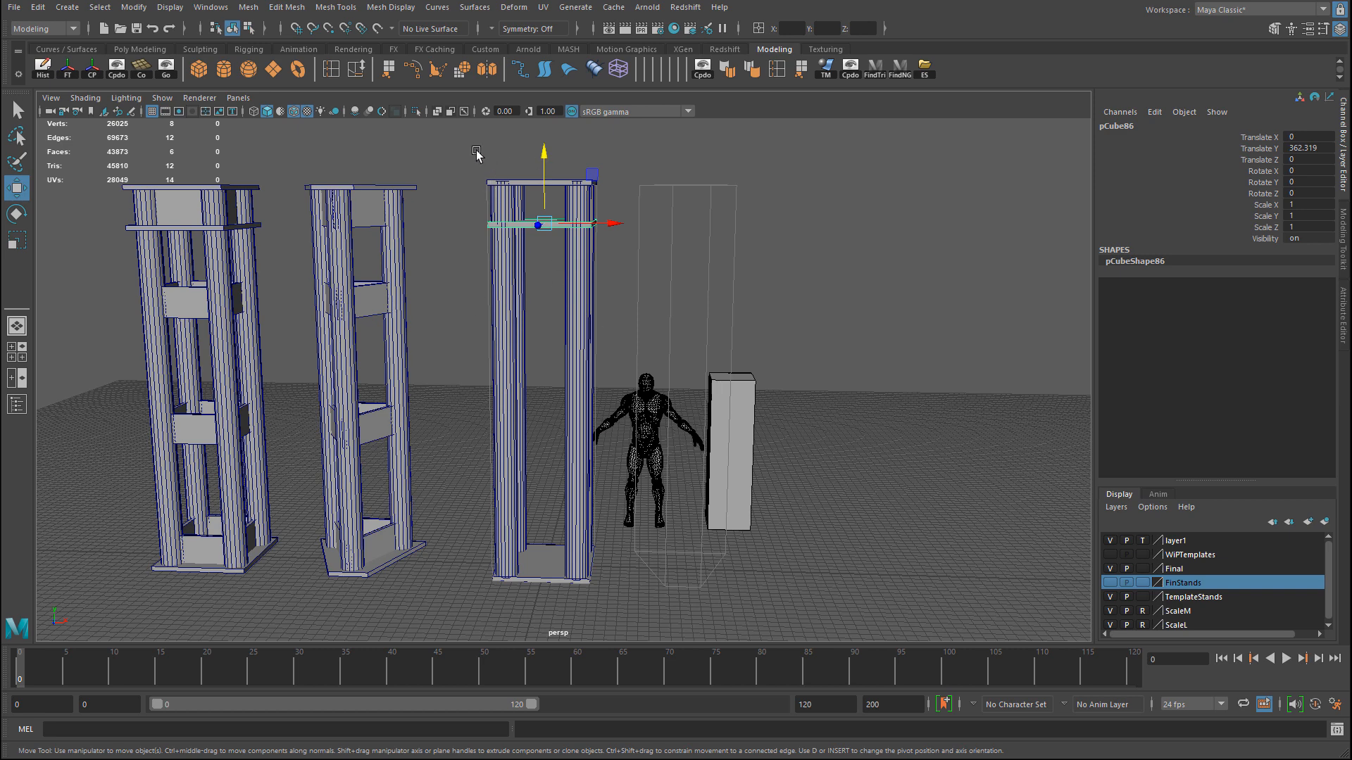
Delete the newly built square stand with all its posts and plates from the block outline.
left_click_drag(477, 154, 610, 607)
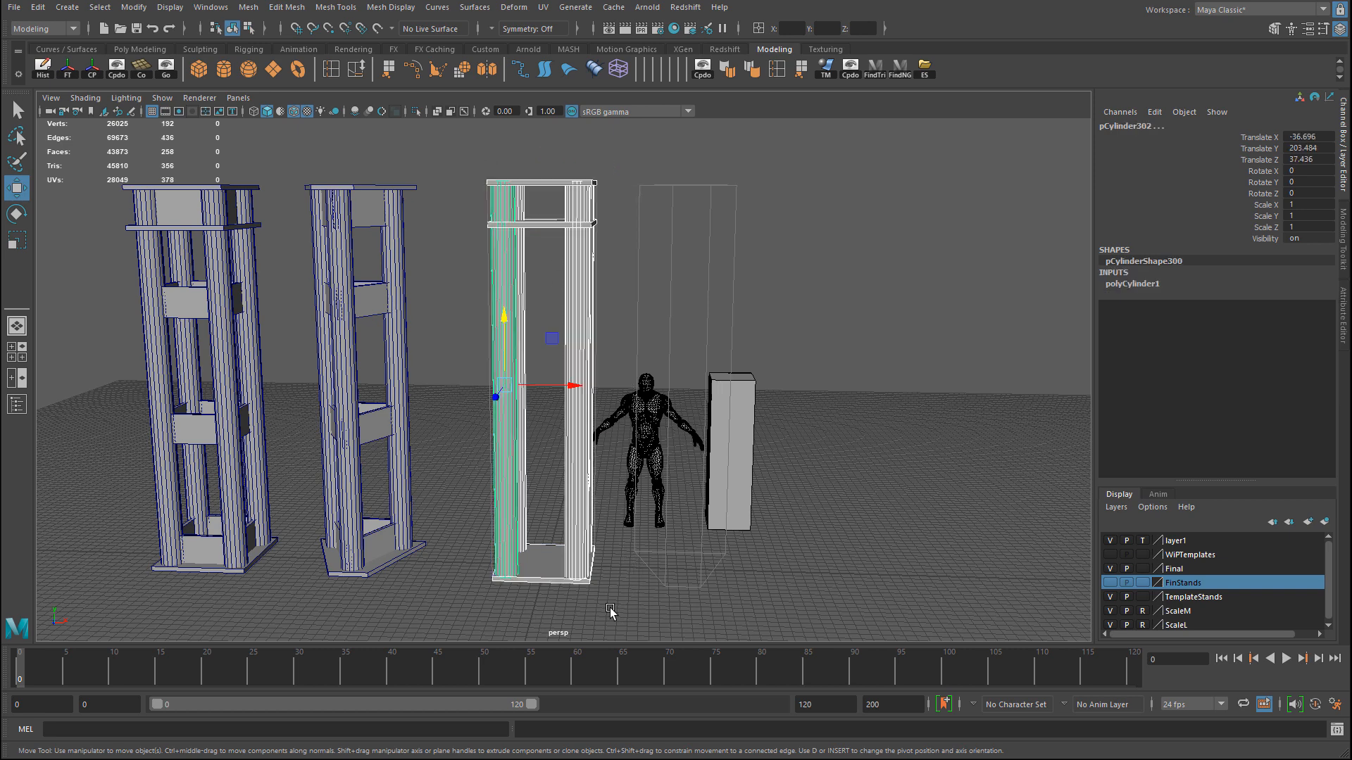
left_click(504, 256)
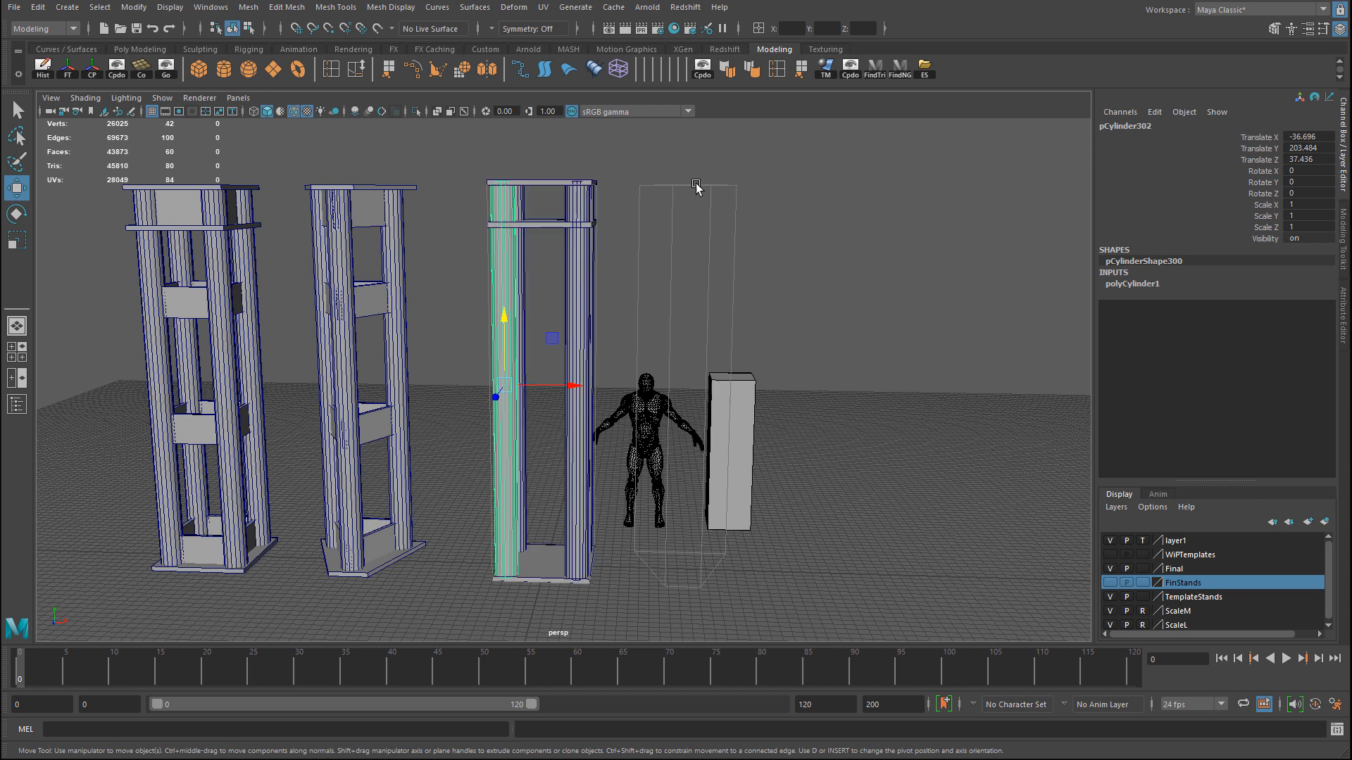
key("Delete")
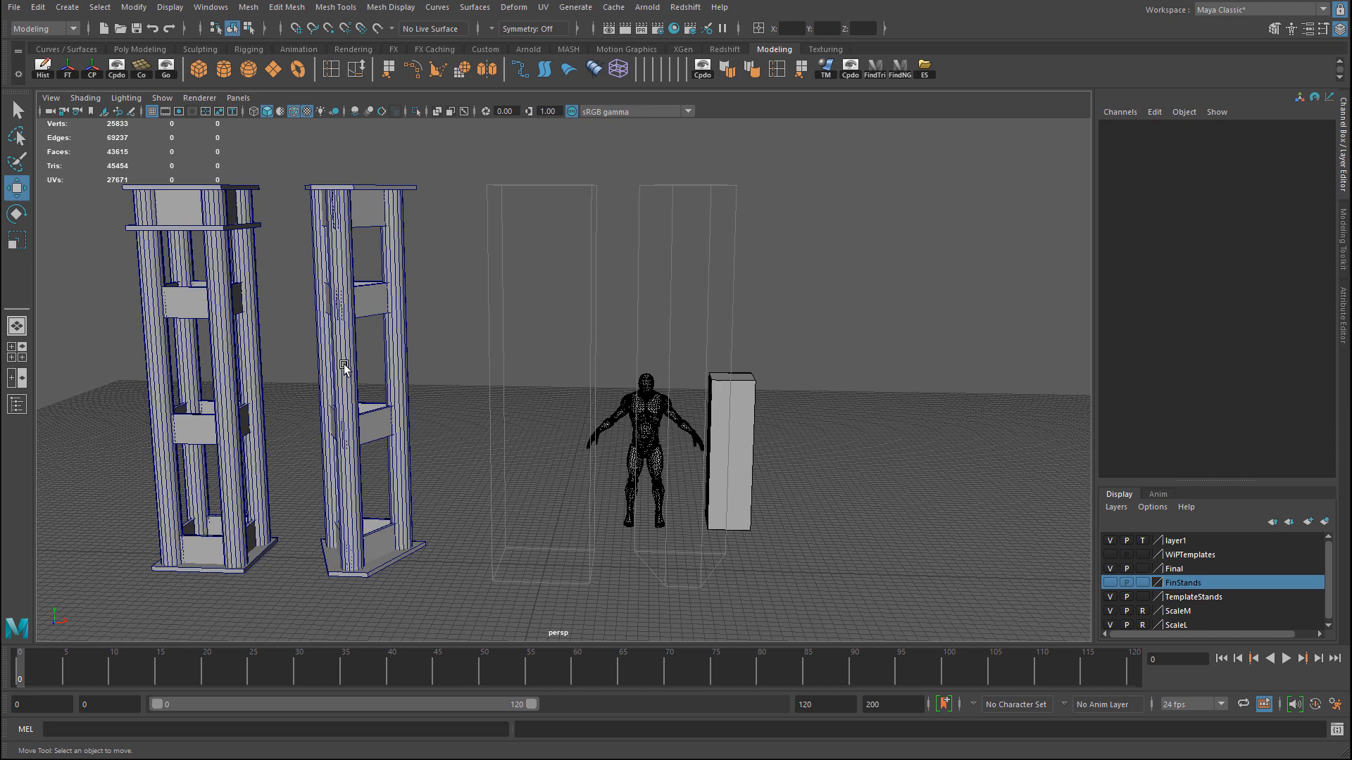
Move the triangular and square template stands along X into their matching block outlines.
left_click(408, 442)
left_click_drag(424, 561, 742, 559)
left_click(259, 468)
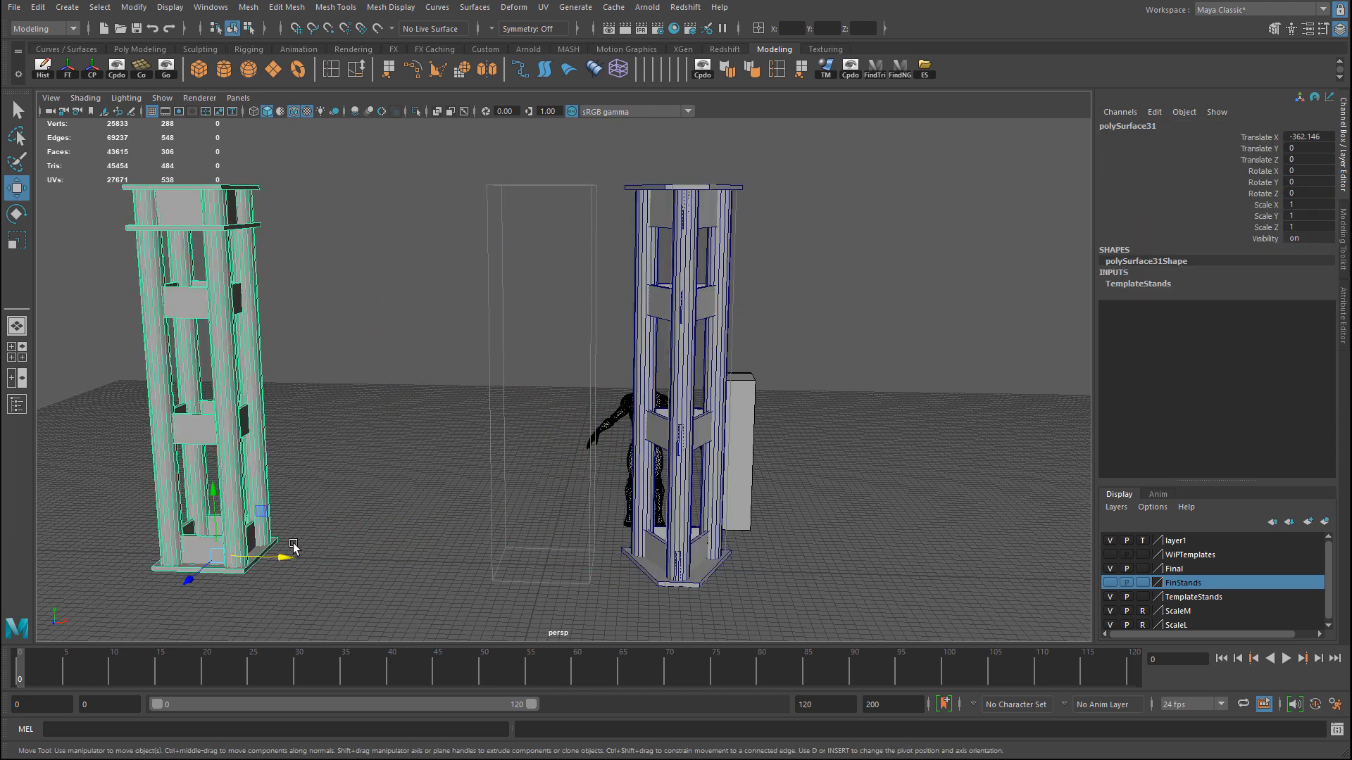
left_click_drag(279, 560, 608, 579)
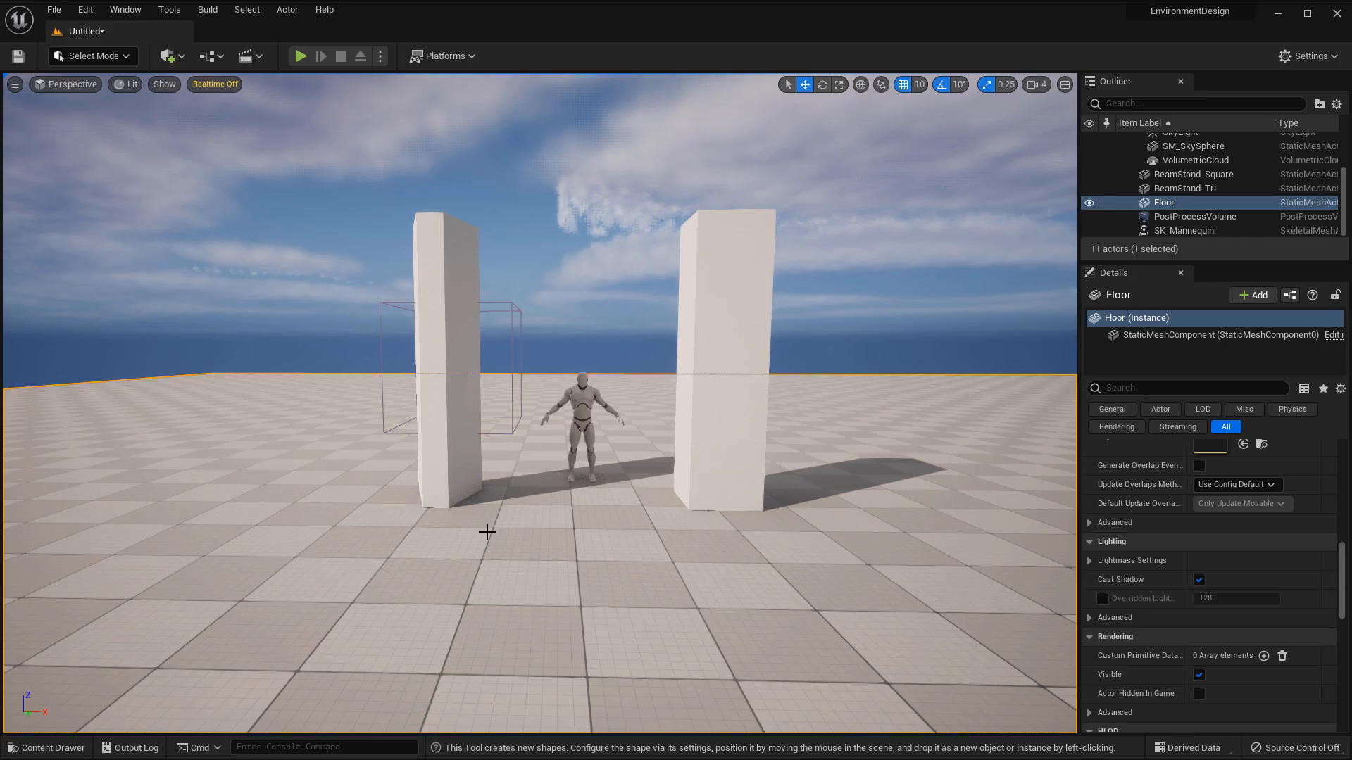
Switch to Unreal Engine and reimport the BeamStand-Square and BeamStand-Tri static meshes.
key("ctrl+space")
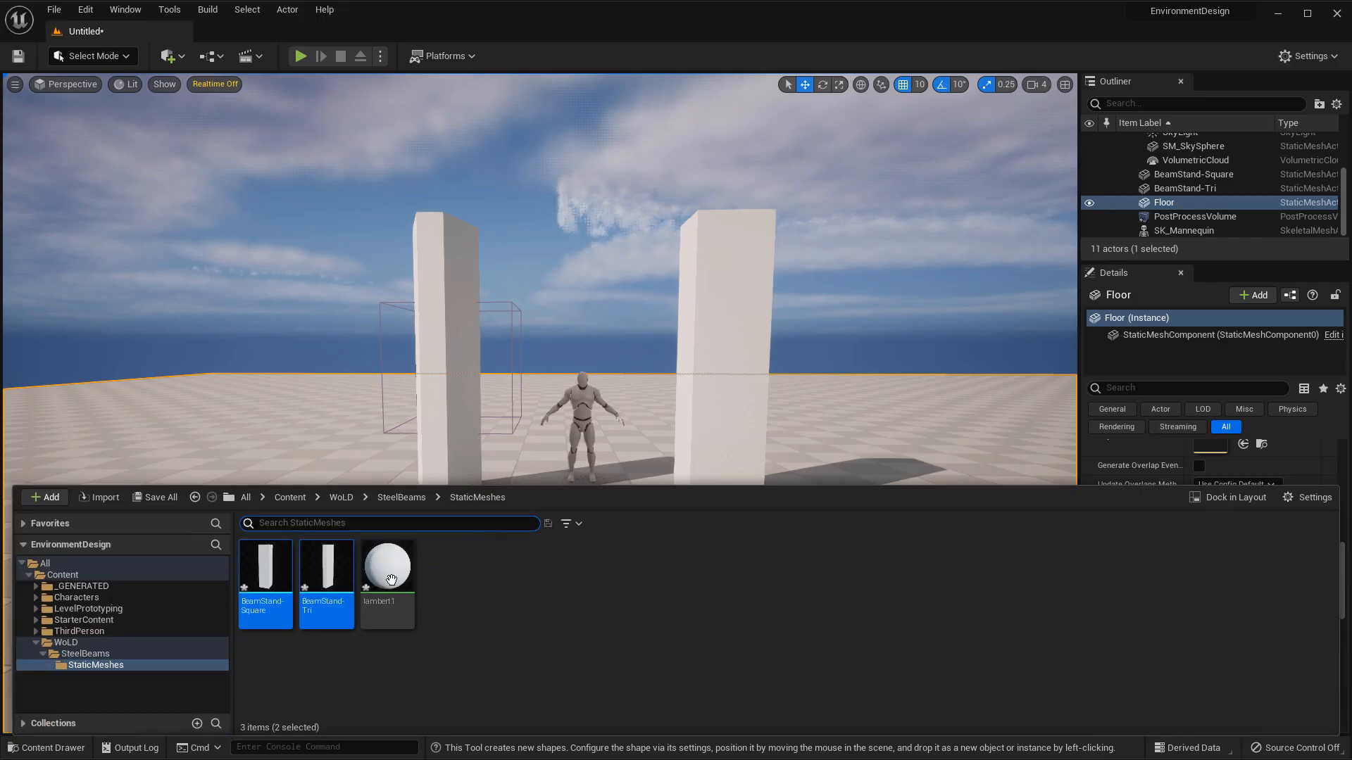
left_click(326, 584, "ctrl")
right_click(326, 578)
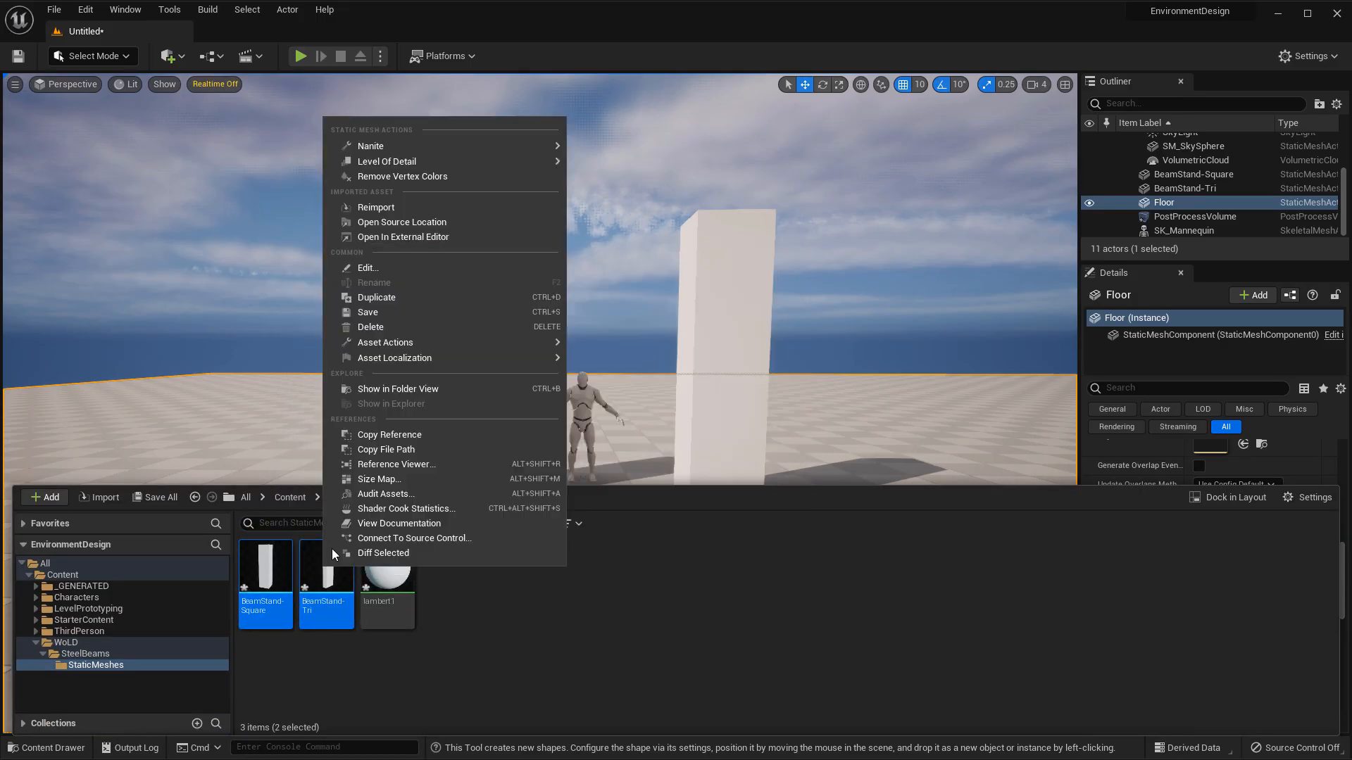
left_click(392, 205)
Play the level, run and jump the character around both beam stands to judge their scale, and end the play session.
right_click_drag(564, 459, 564, 490)
key("alt+p")
key("w")
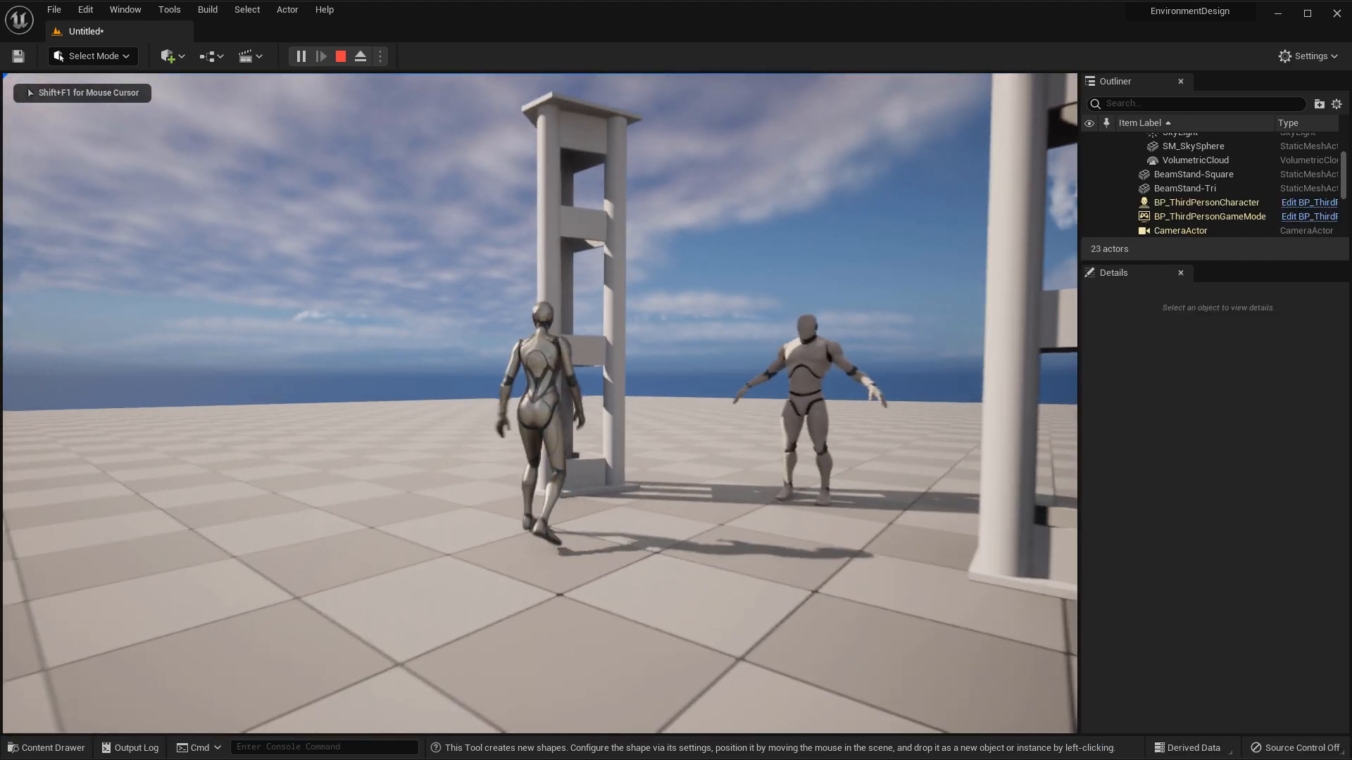
key("a")
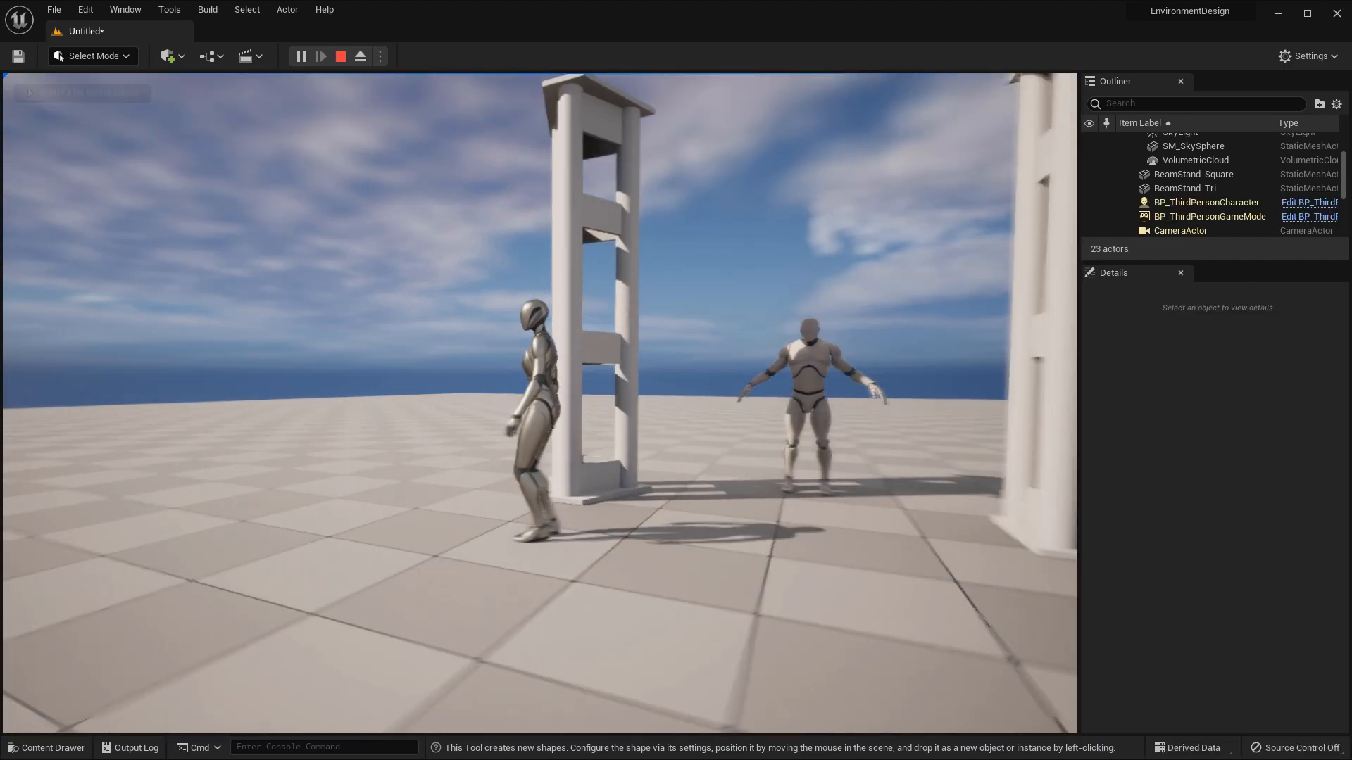
key("a")
key("d")
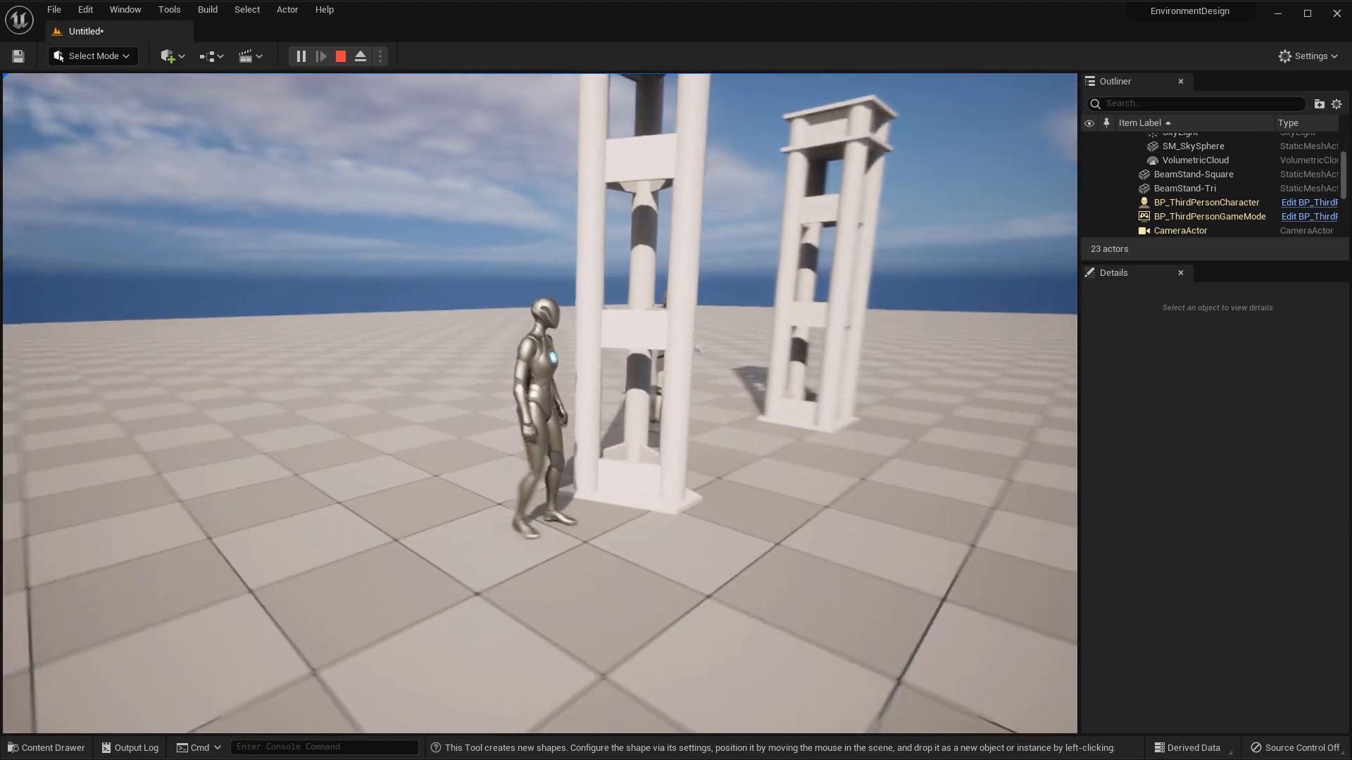
key("s")
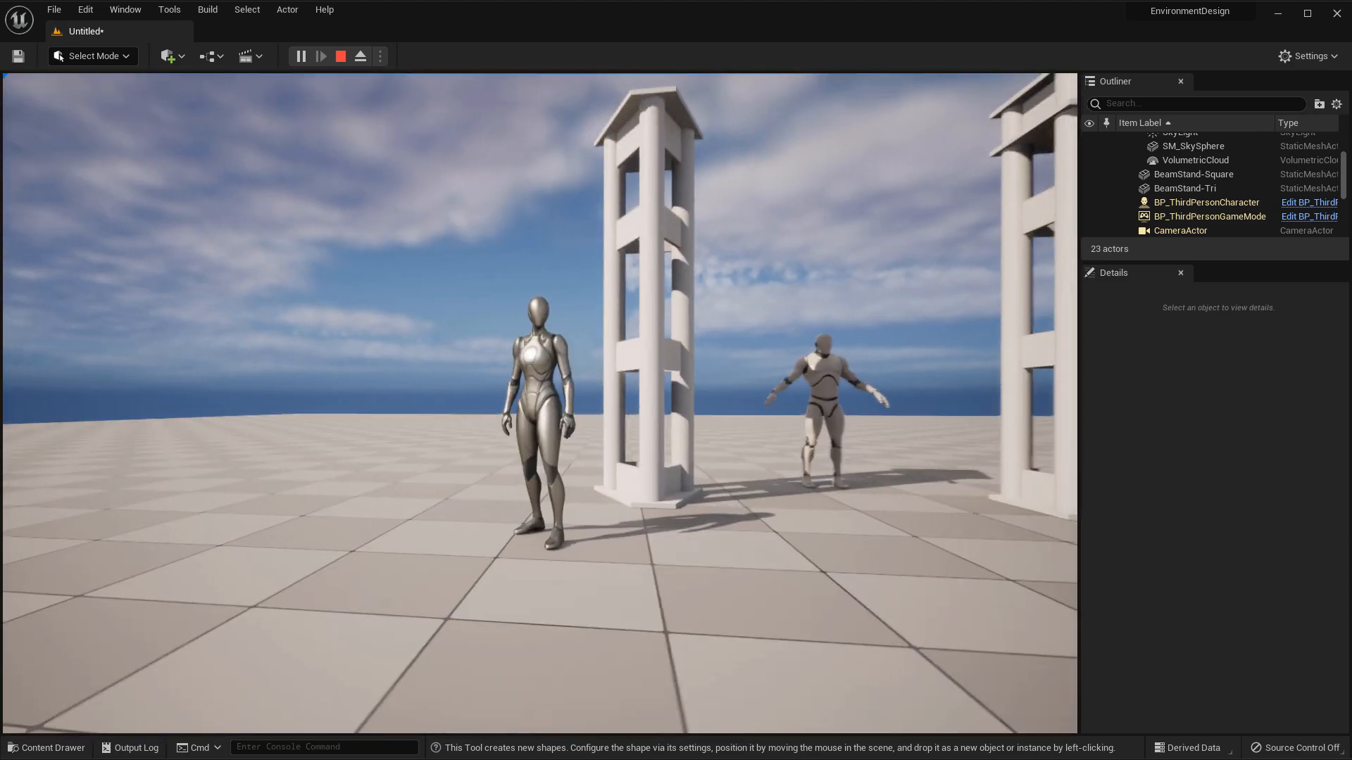
key("d")
key("w")
key("space")
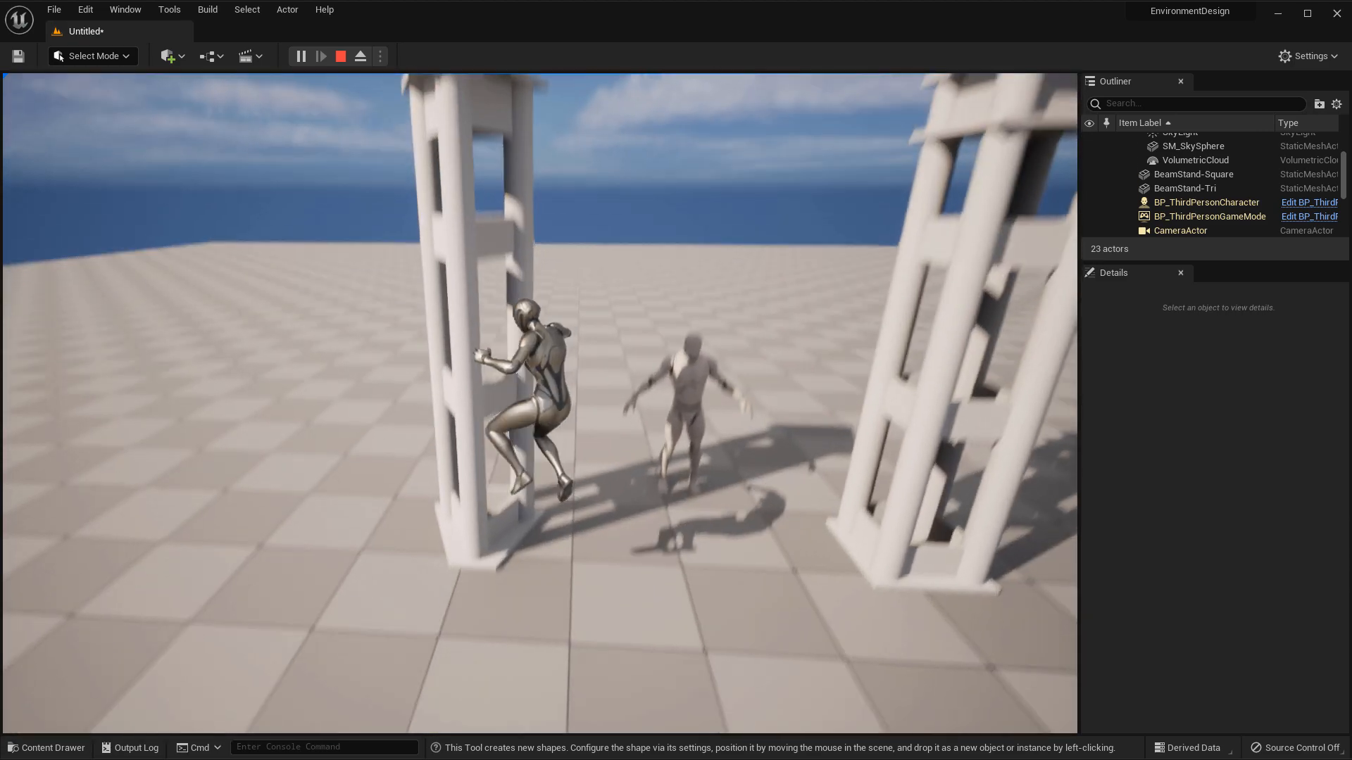
key("s")
key("space")
key("d")
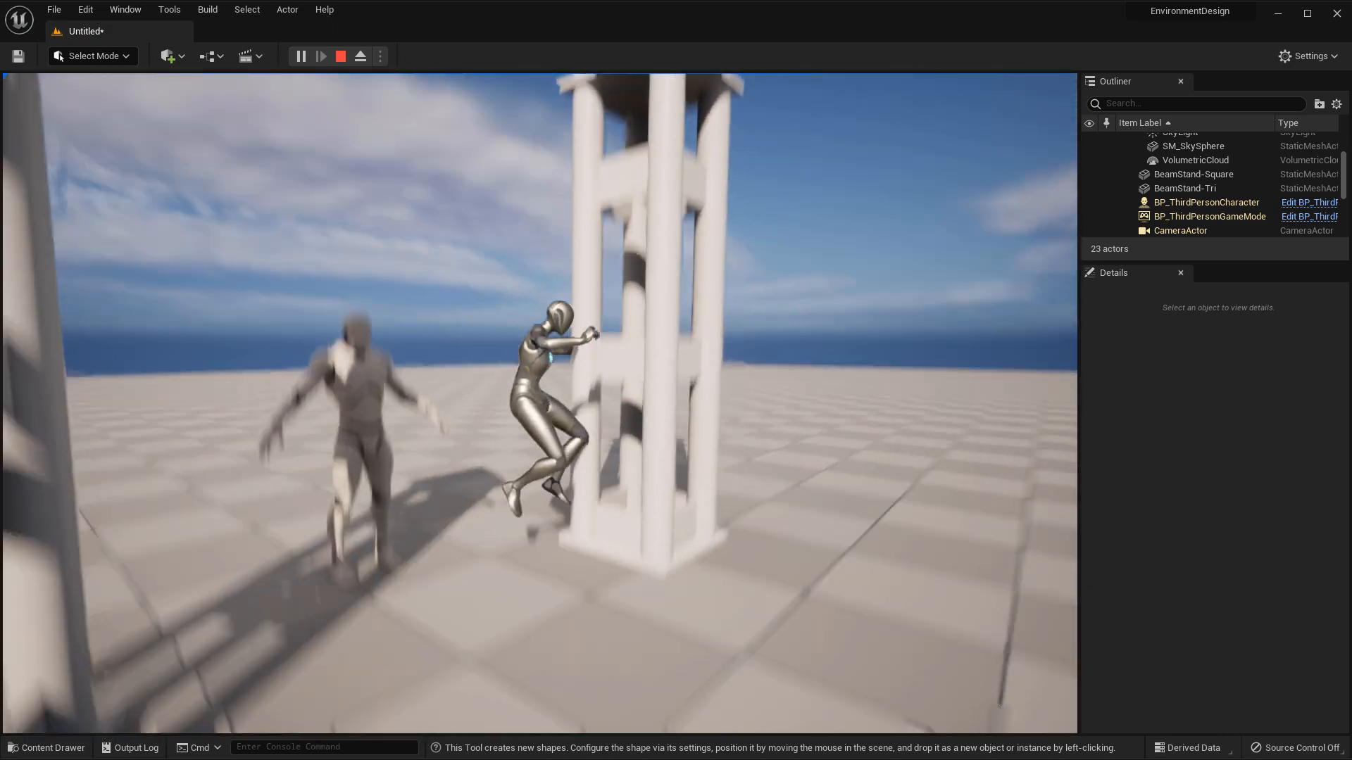
key("s")
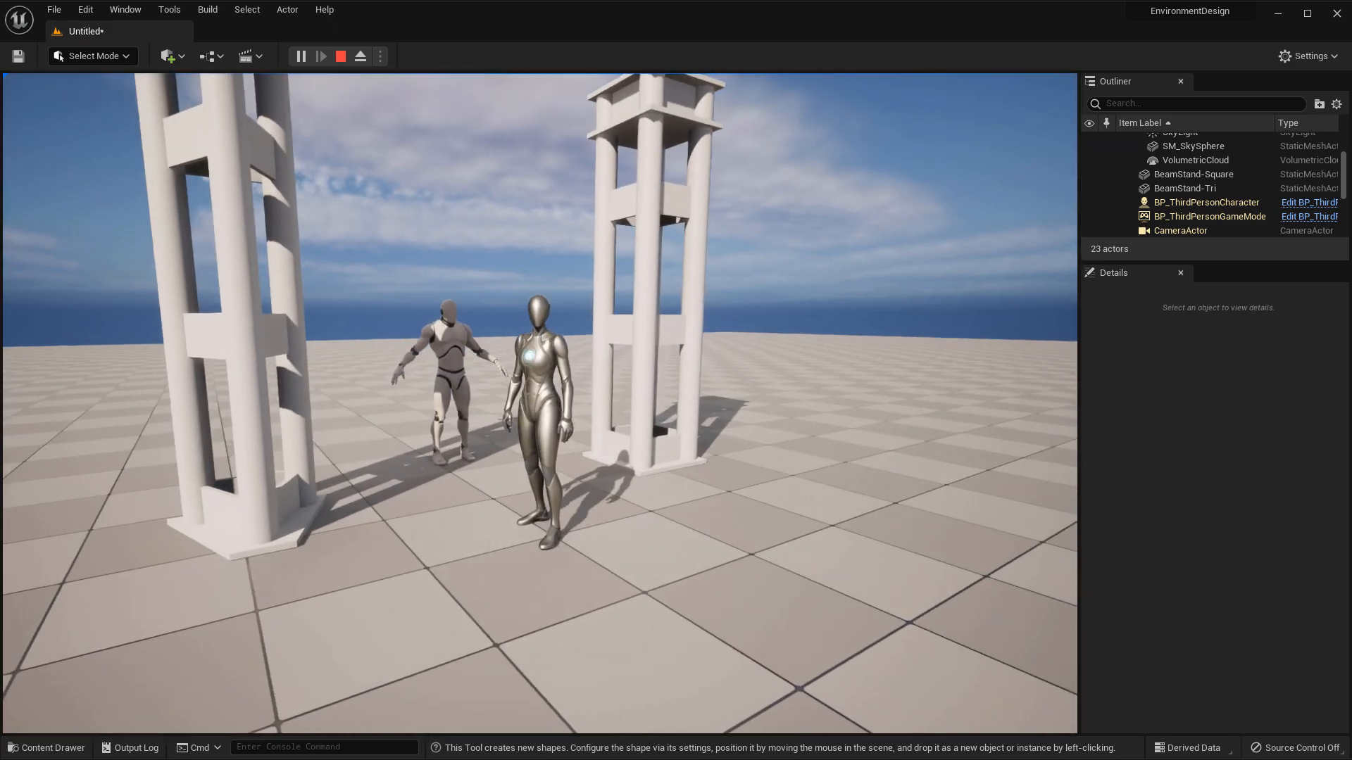
key("Escape")
Switch back to Maya and set the TemplateStands layer to template display.
scroll(815, 319, "down", 3)
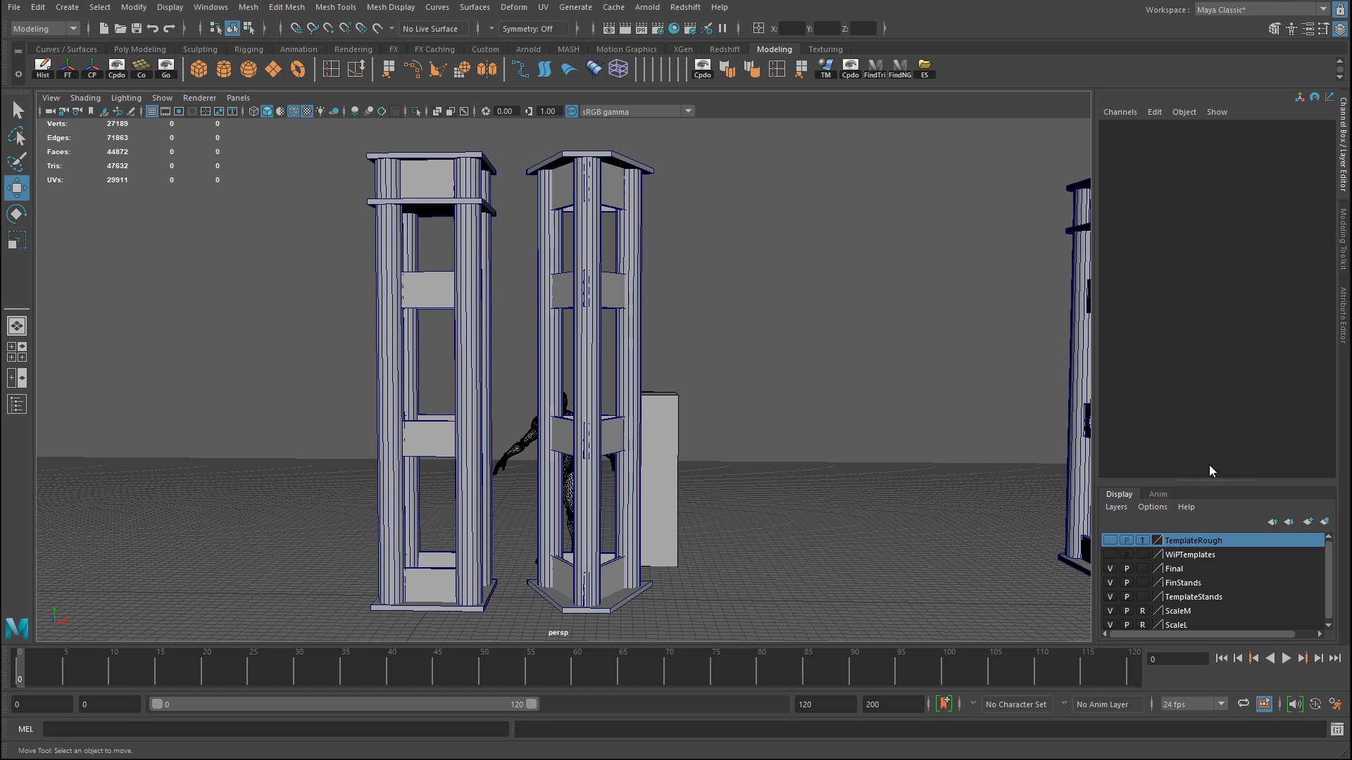
left_click(1142, 597)
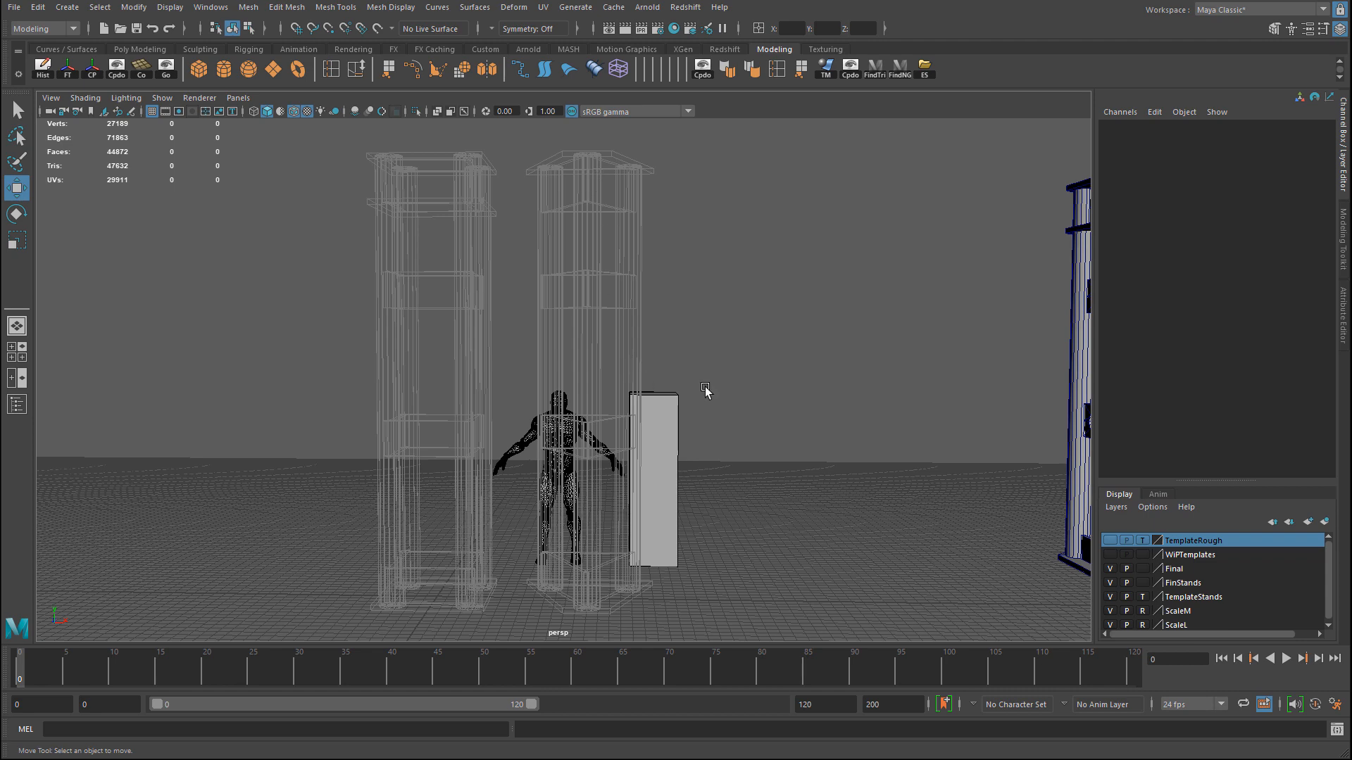
left_click_drag(714, 372, 663, 393, "alt")
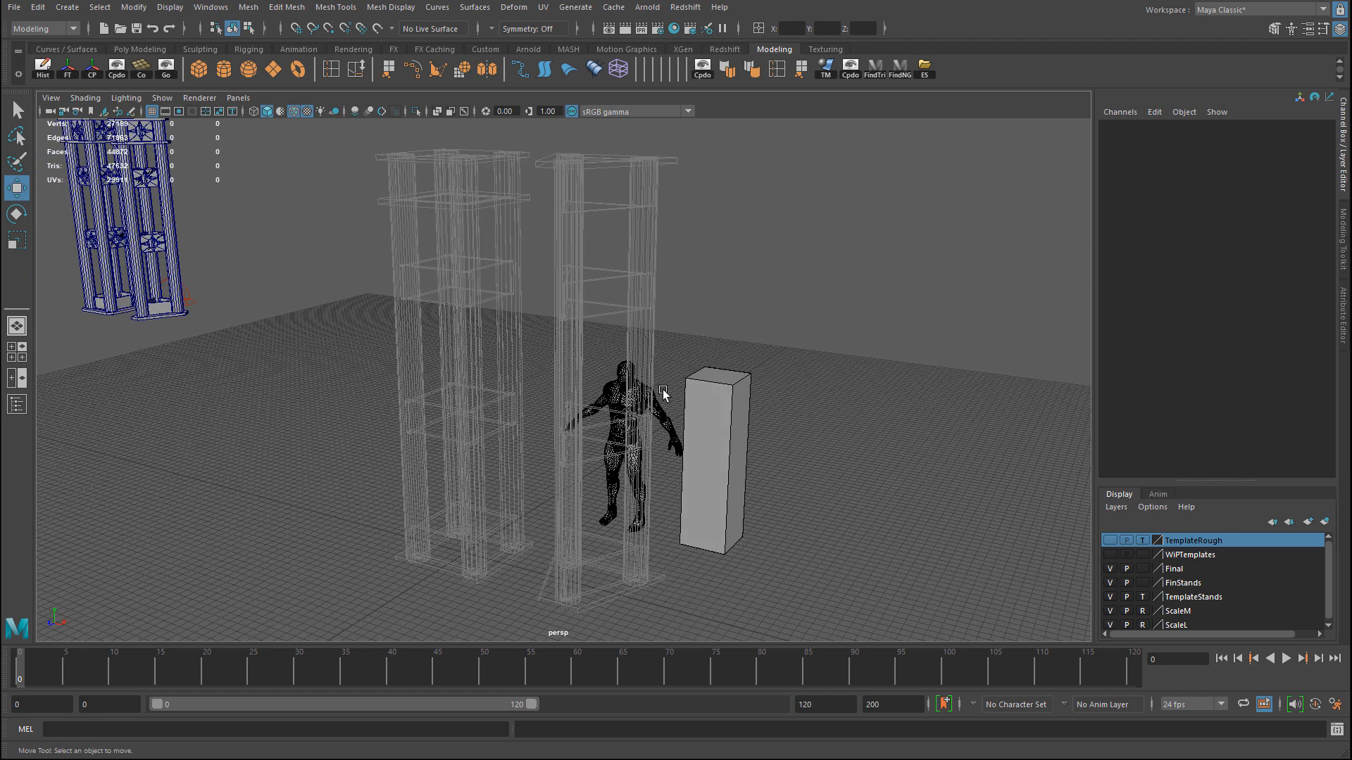
left_click_drag(540, 320, 590, 297, "alt")
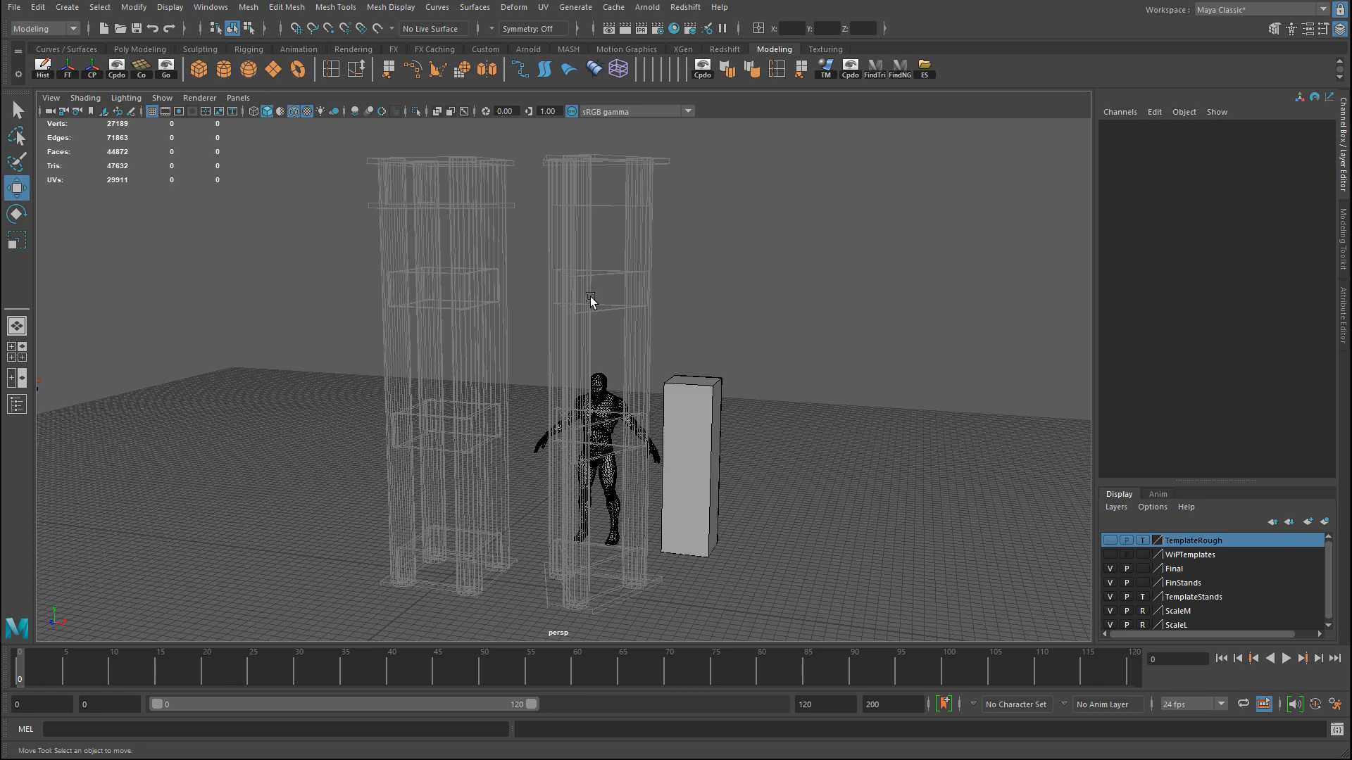
Move the finished square and triangular stand groups together across the grid onto the template stands.
scroll(673, 338, "down", 3)
left_click_drag(151, 209, 345, 440)
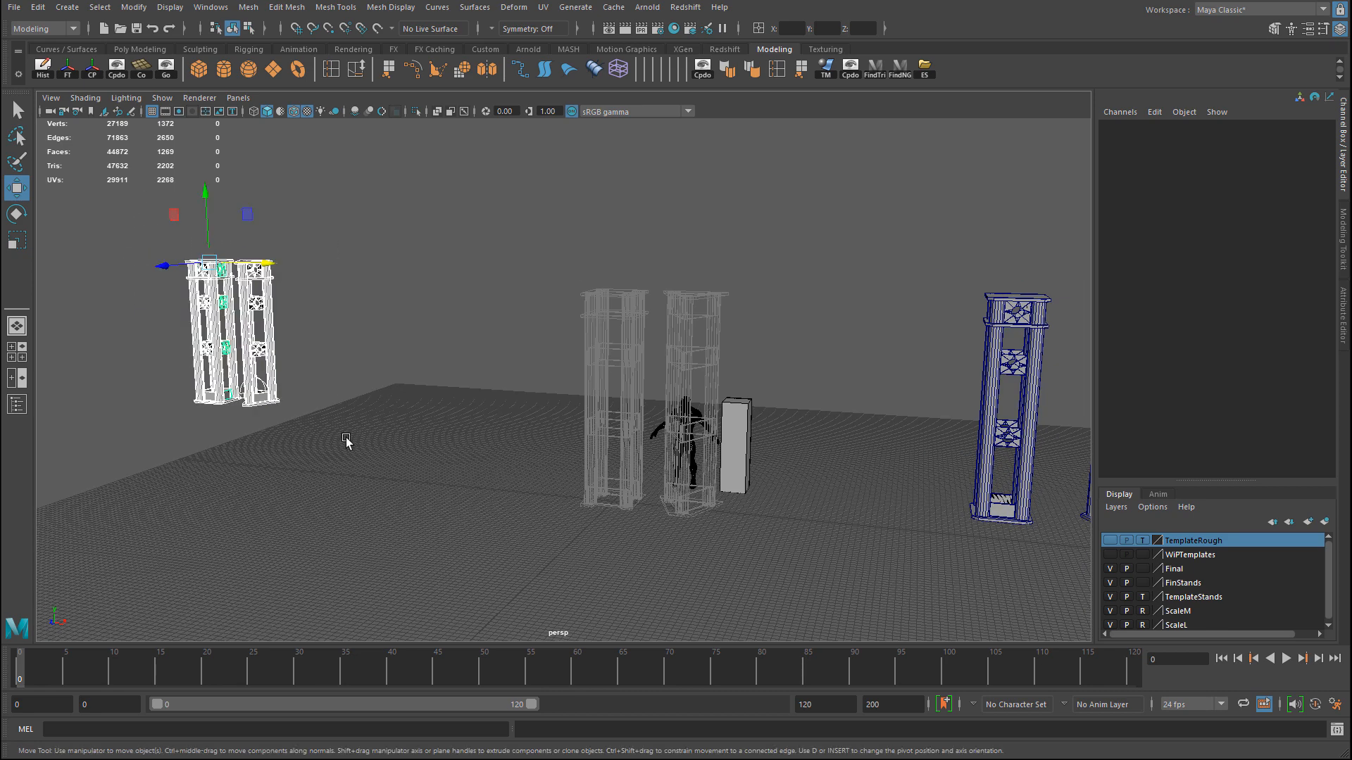
key("Up")
left_click_drag(276, 405, 580, 474)
key("ctrl+z")
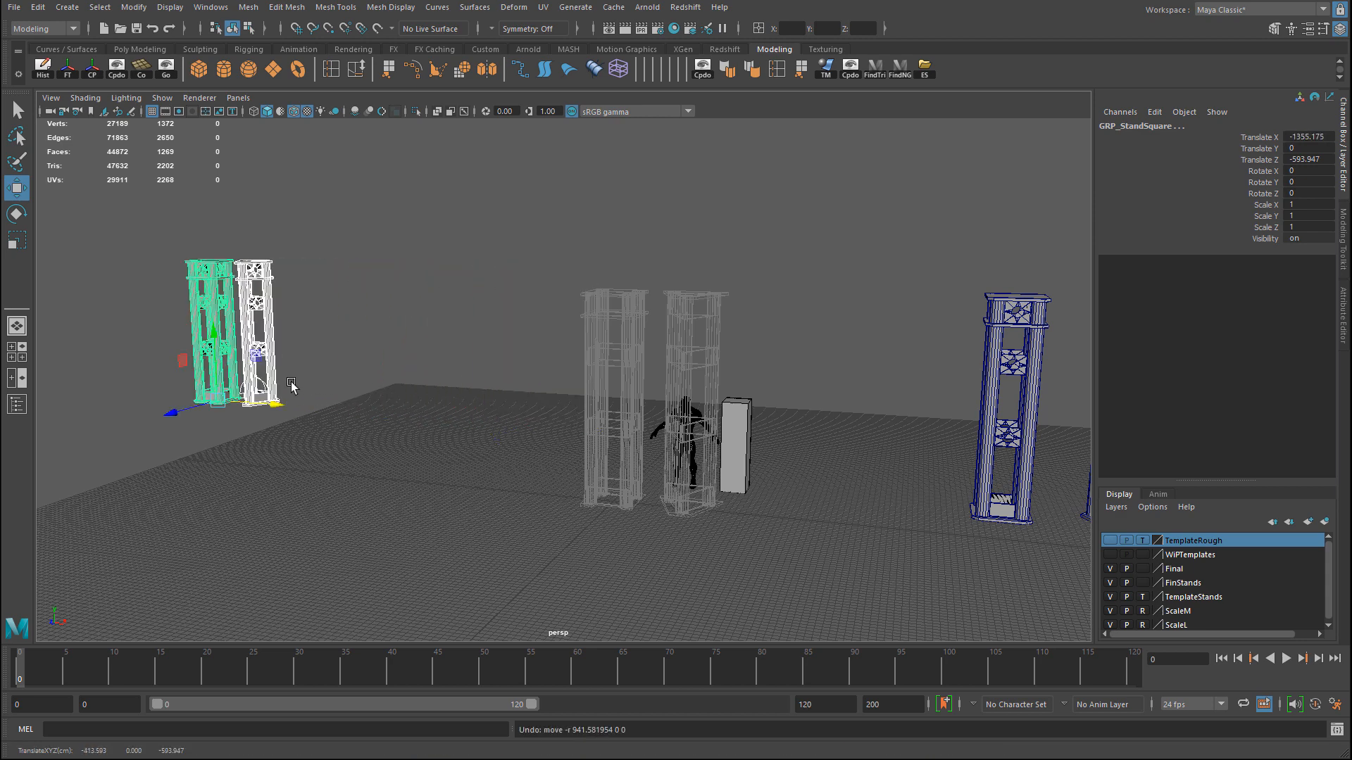
left_click_drag(274, 408, 634, 541)
left_click_drag(733, 512, 678, 535)
key("f")
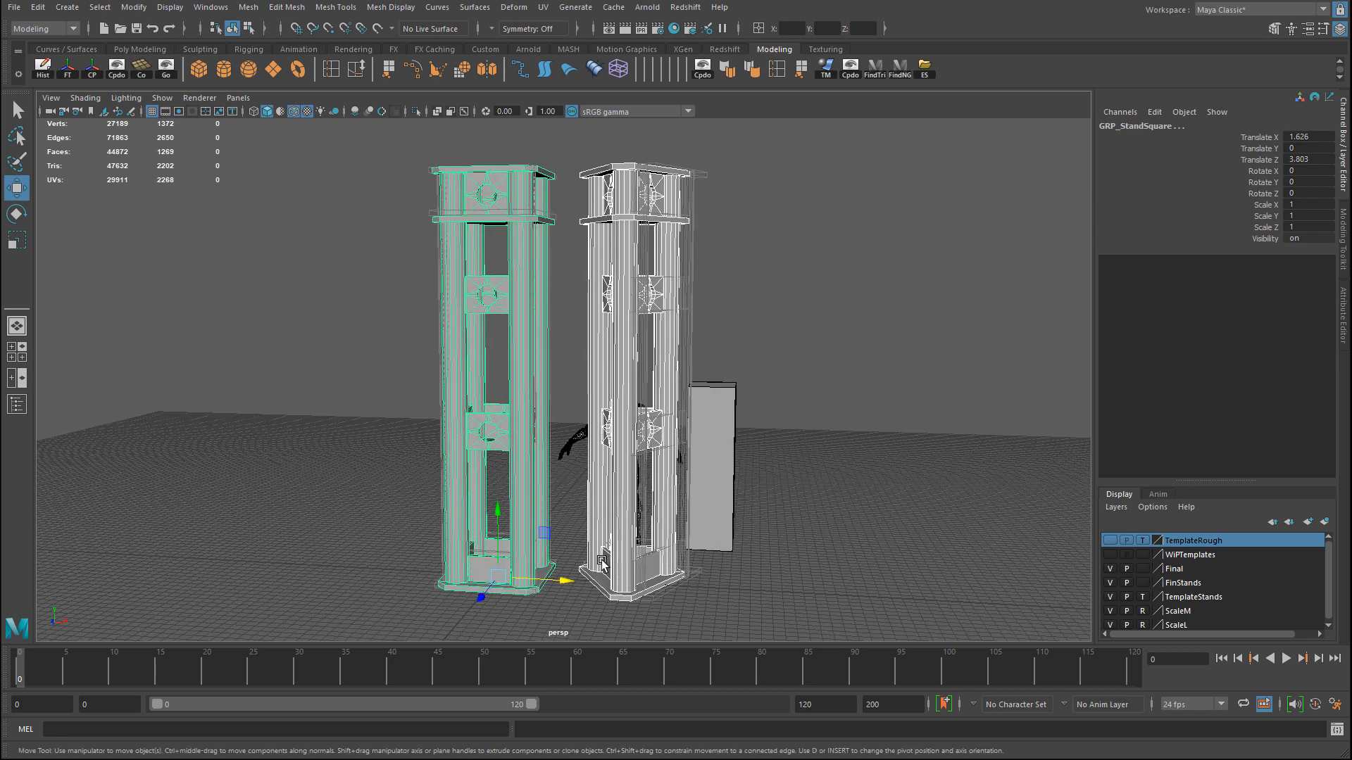
Set Translate X and Translate Z of both finished stand groups to 0.
middle_click_drag(602, 564, 559, 580)
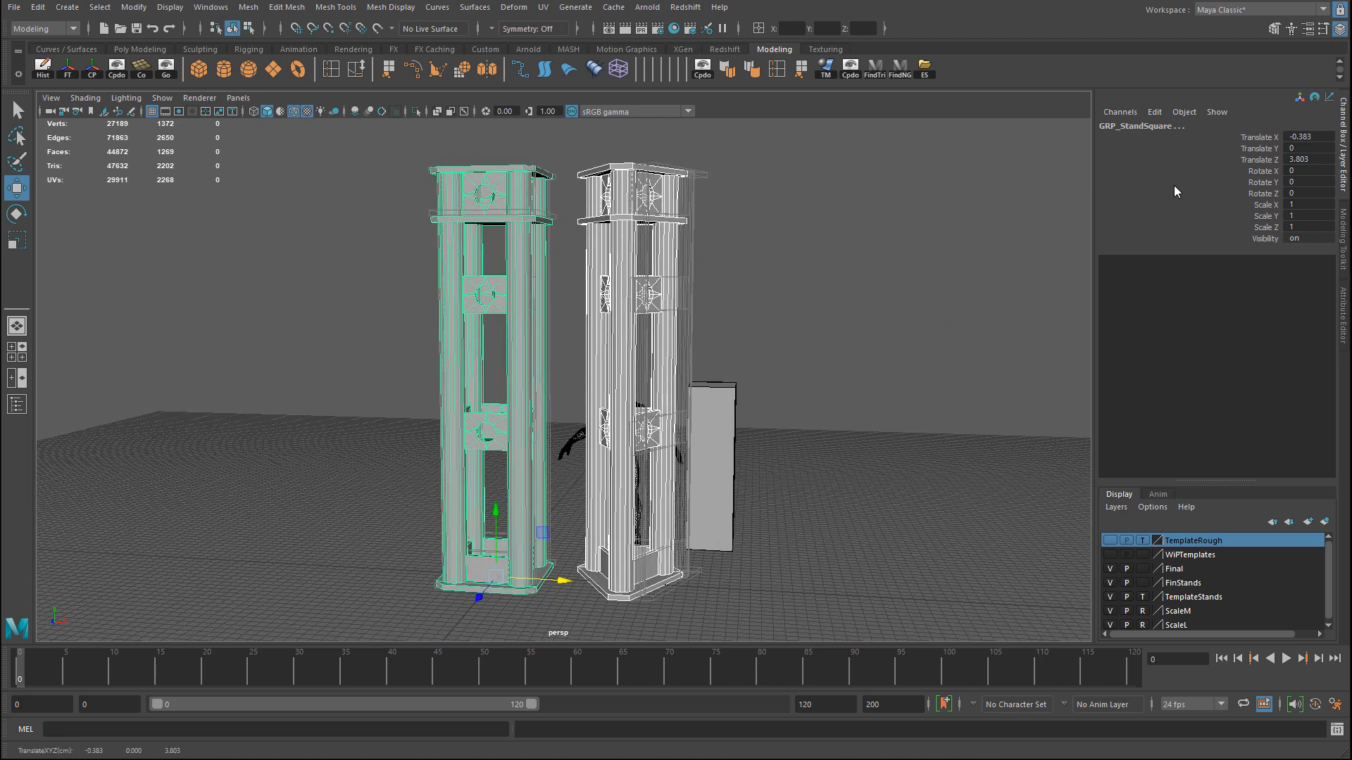
double_click(1308, 158)
type("0")
double_click(1329, 136)
type("0")
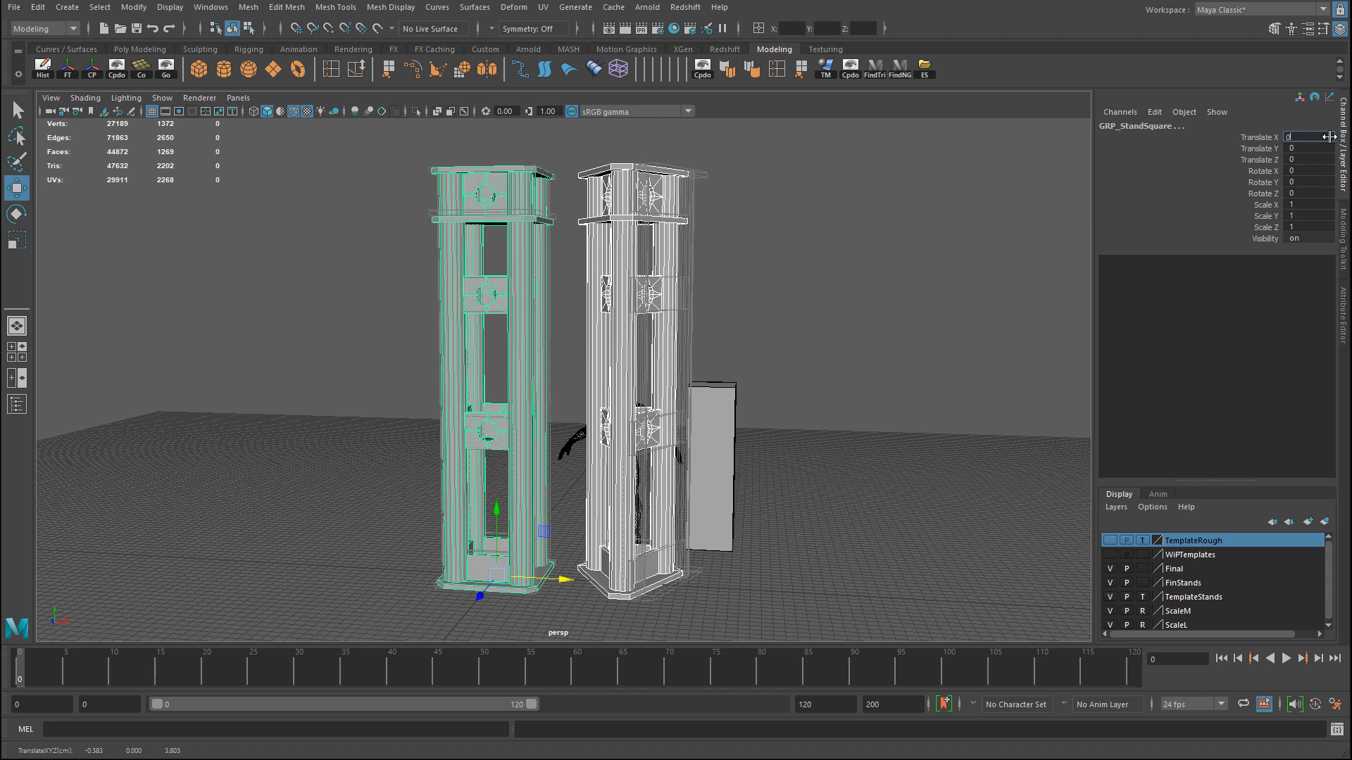
key("Return")
Move the GRP_StandTriangle group along X to about 139.6 so it overlaps the triangular template stand.
left_click(556, 467)
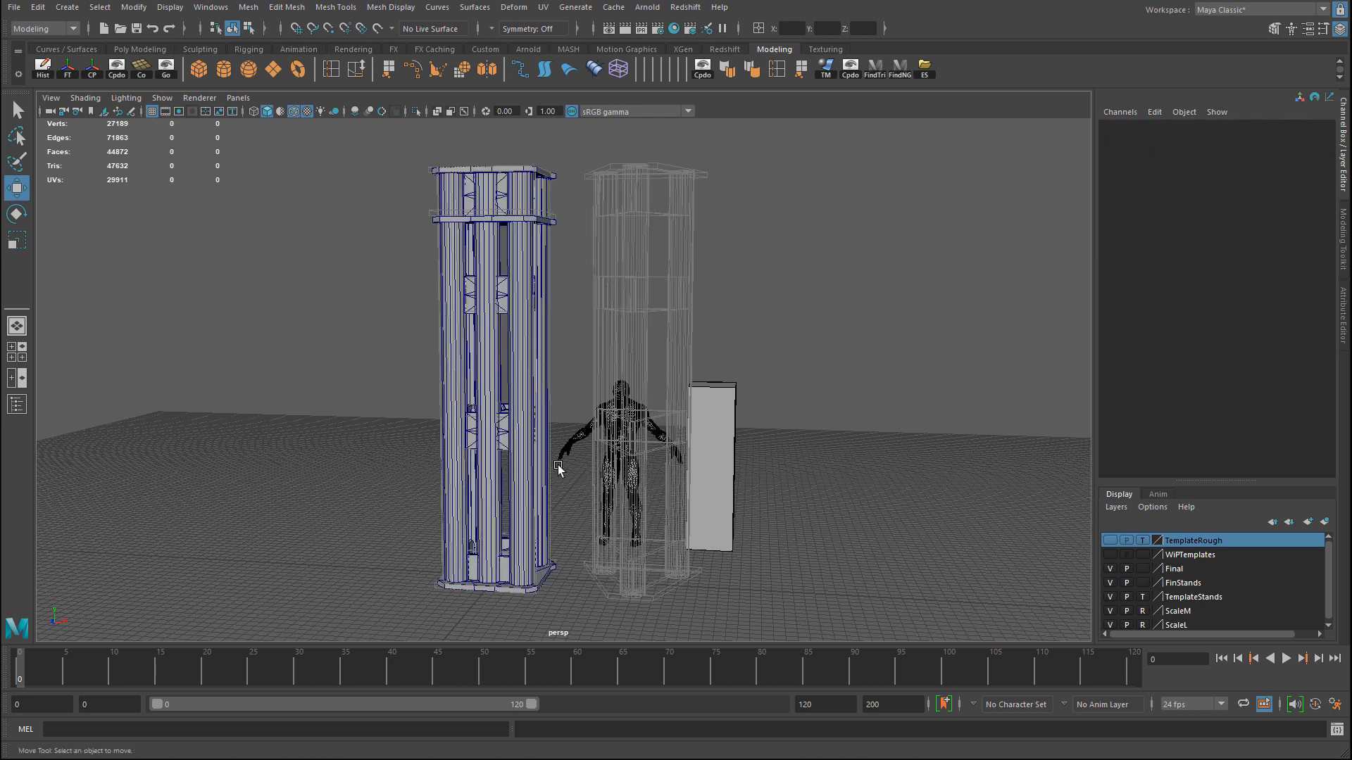
key("Up")
left_click(552, 478)
left_click(484, 443)
key("Up")
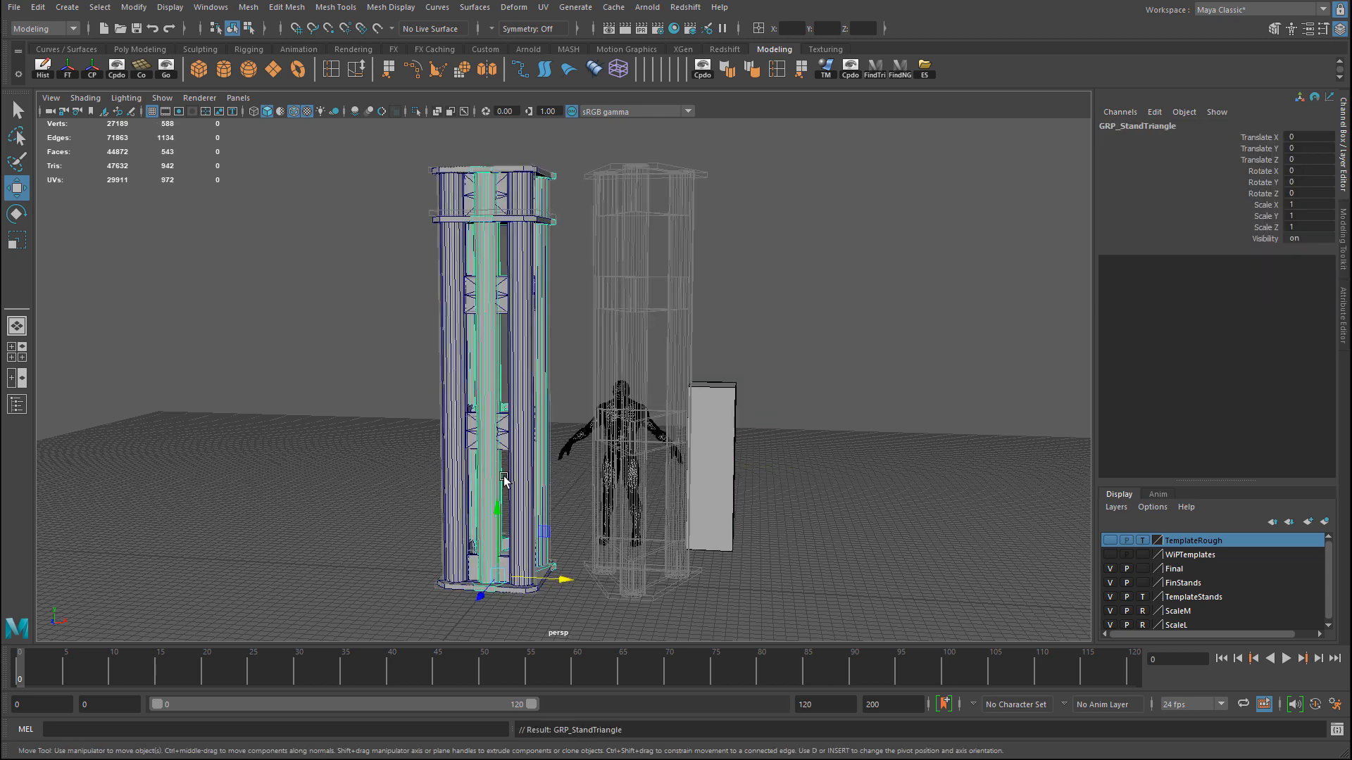
left_click_drag(577, 578, 704, 595)
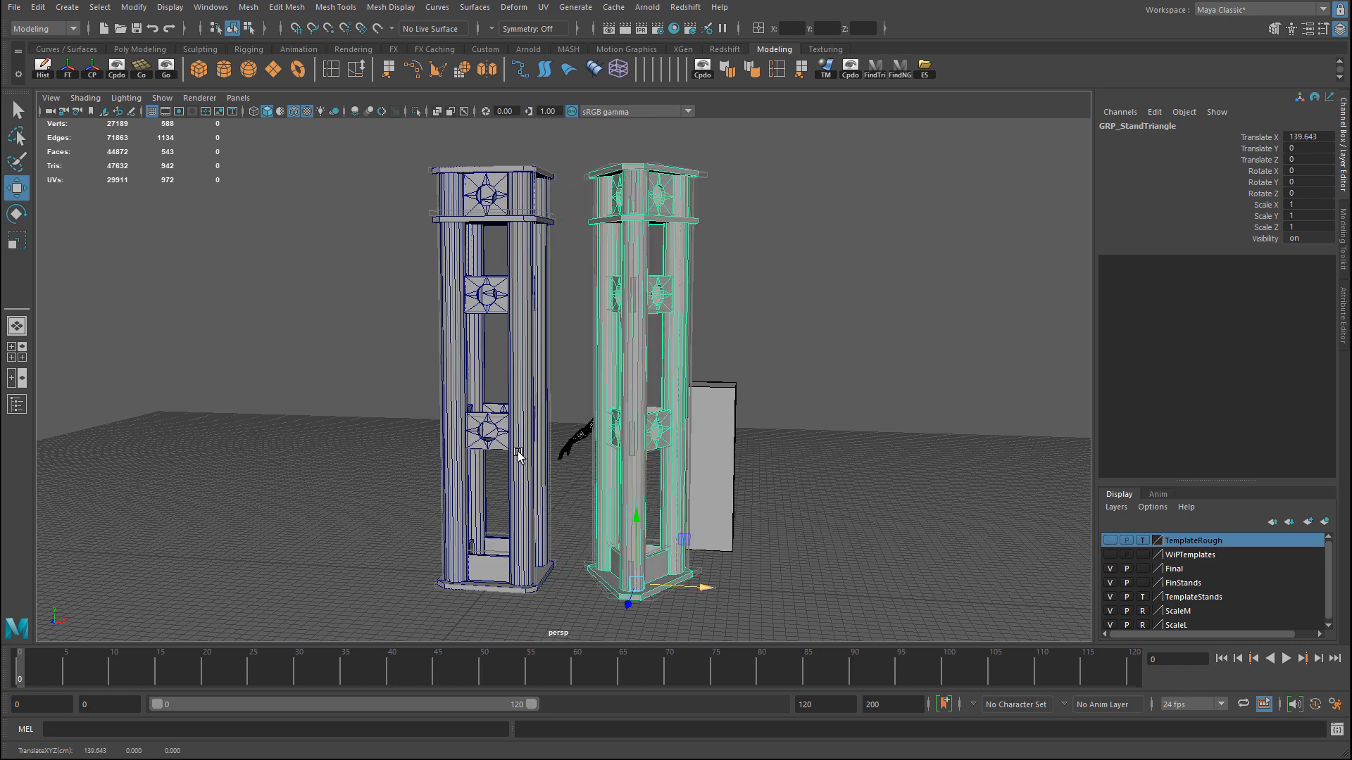
Examine the columns, lower panels and base plate of the finished square stand up close.
right_click_drag(521, 456, 676, 482, "alt")
middle_click_drag(676, 482, 606, 377, "alt")
right_click_drag(606, 378, 606, 332, "alt")
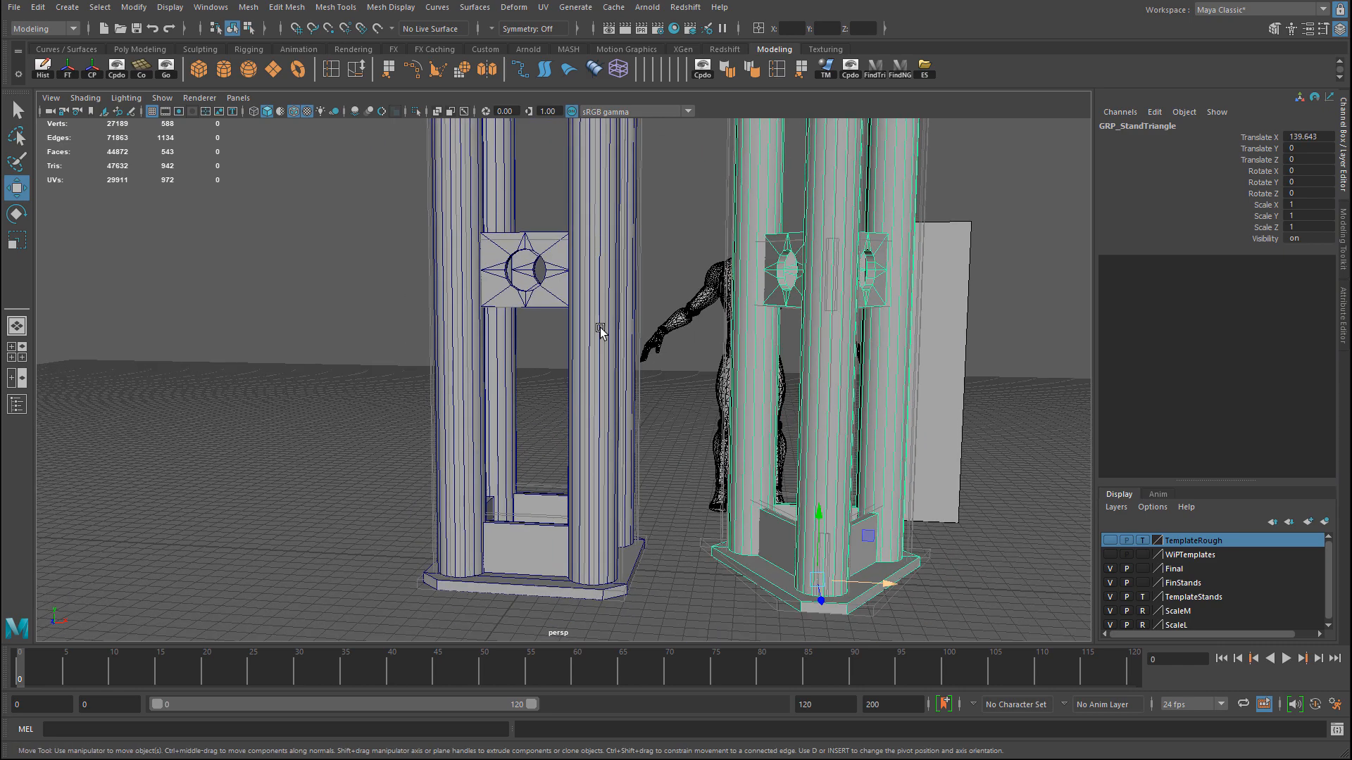
left_click(598, 394)
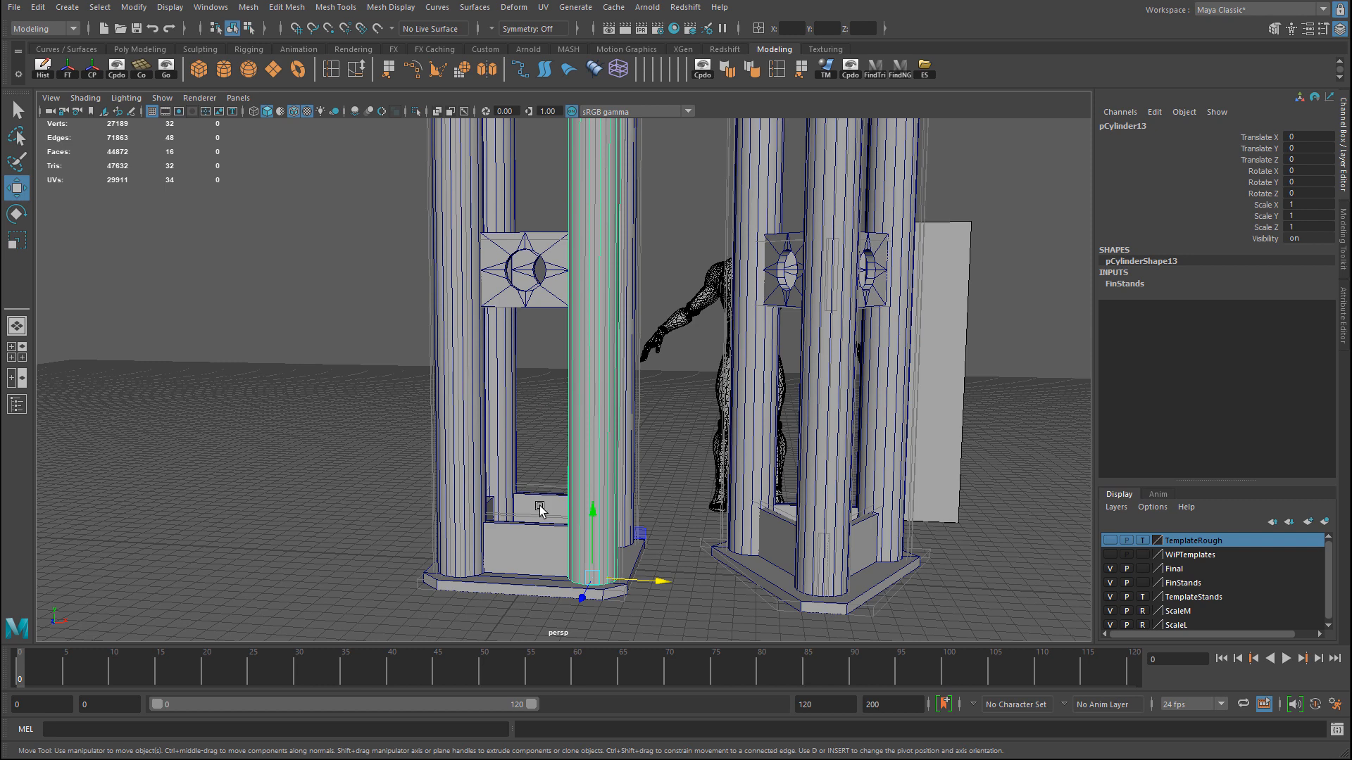
left_click(541, 553)
left_click_drag(530, 589, 420, 488, "alt")
scroll(607, 522, "up", 5)
left_click_drag(607, 521, 546, 453, "alt")
scroll(528, 593, "up", 3)
left_click(528, 595)
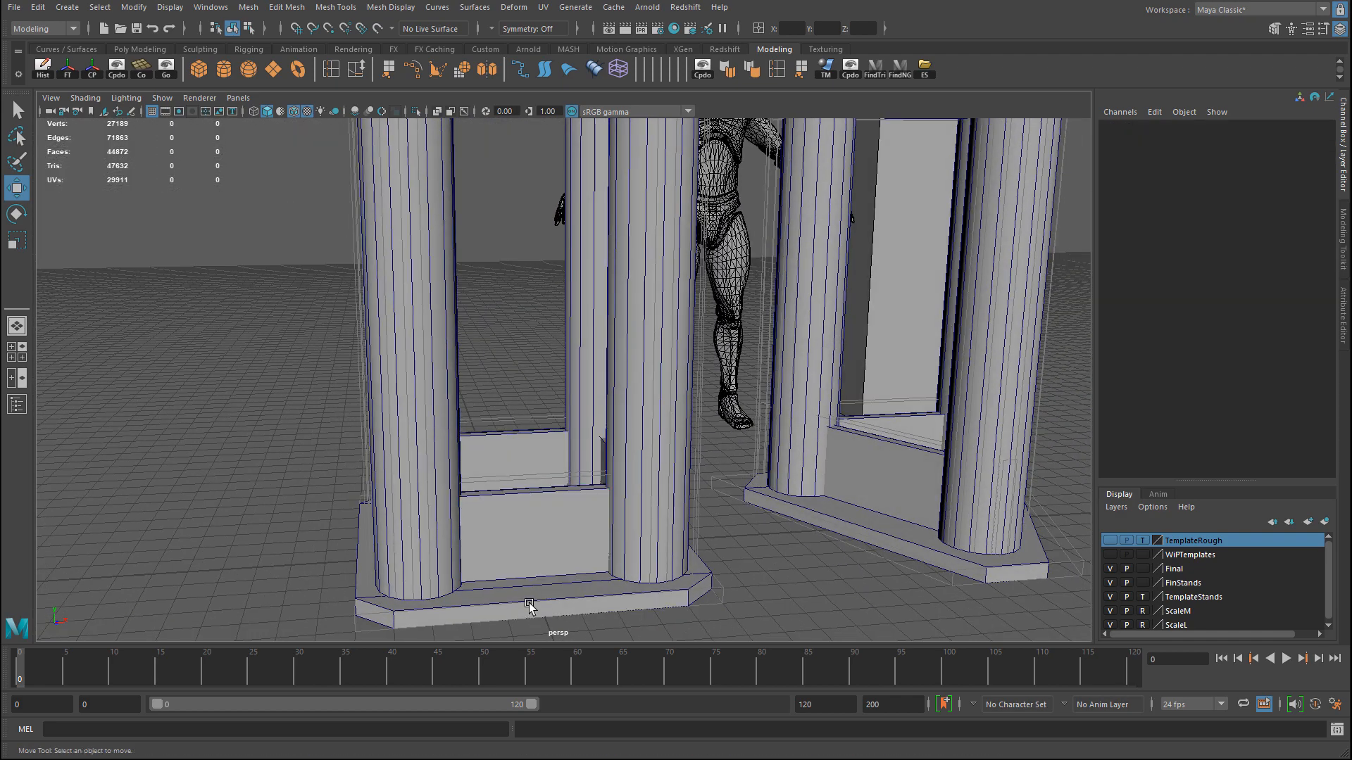
left_click(583, 591)
scroll(583, 591, "down", 5)
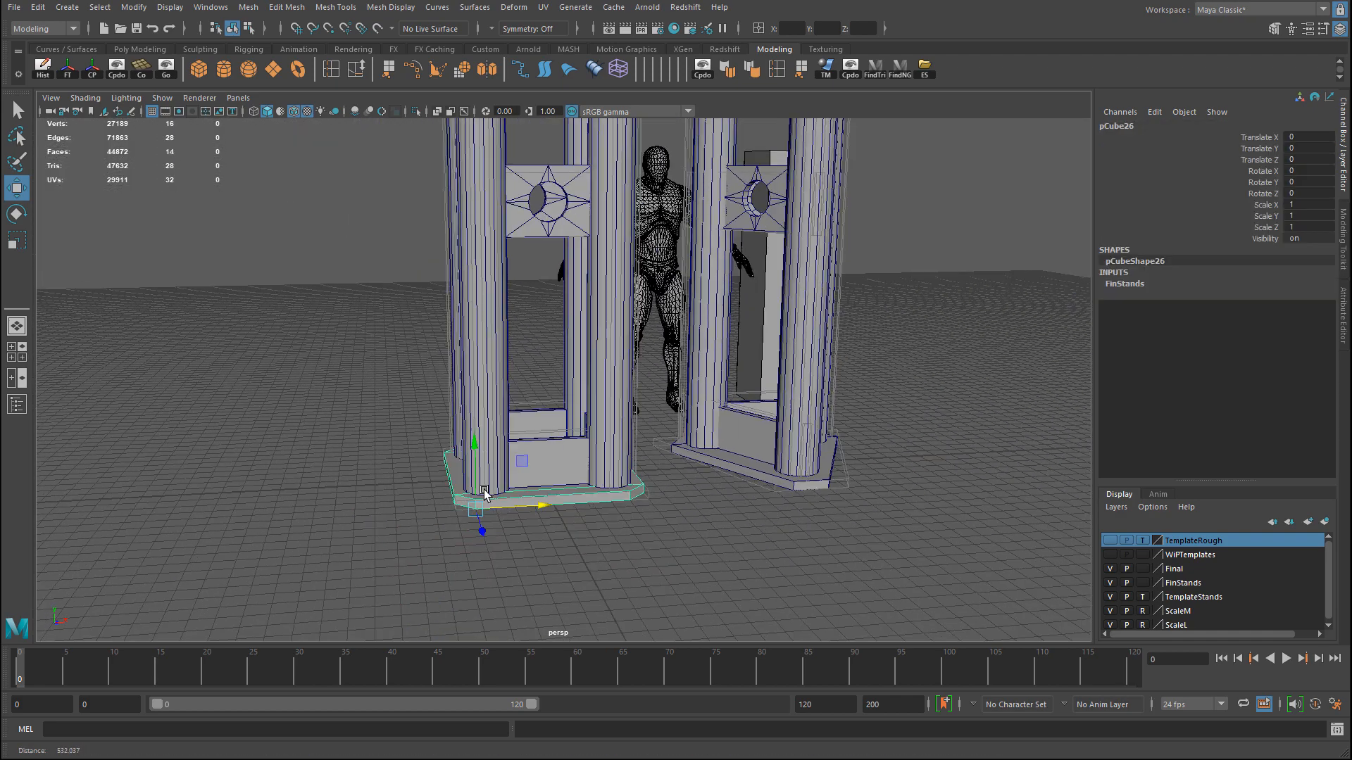
Examine the top plates, collar plates and round-holed brace panels of the finished stands.
left_click_drag(564, 493, 553, 295, "alt")
scroll(585, 401, "up", 5)
scroll(586, 401, "down", 5)
left_click(553, 296)
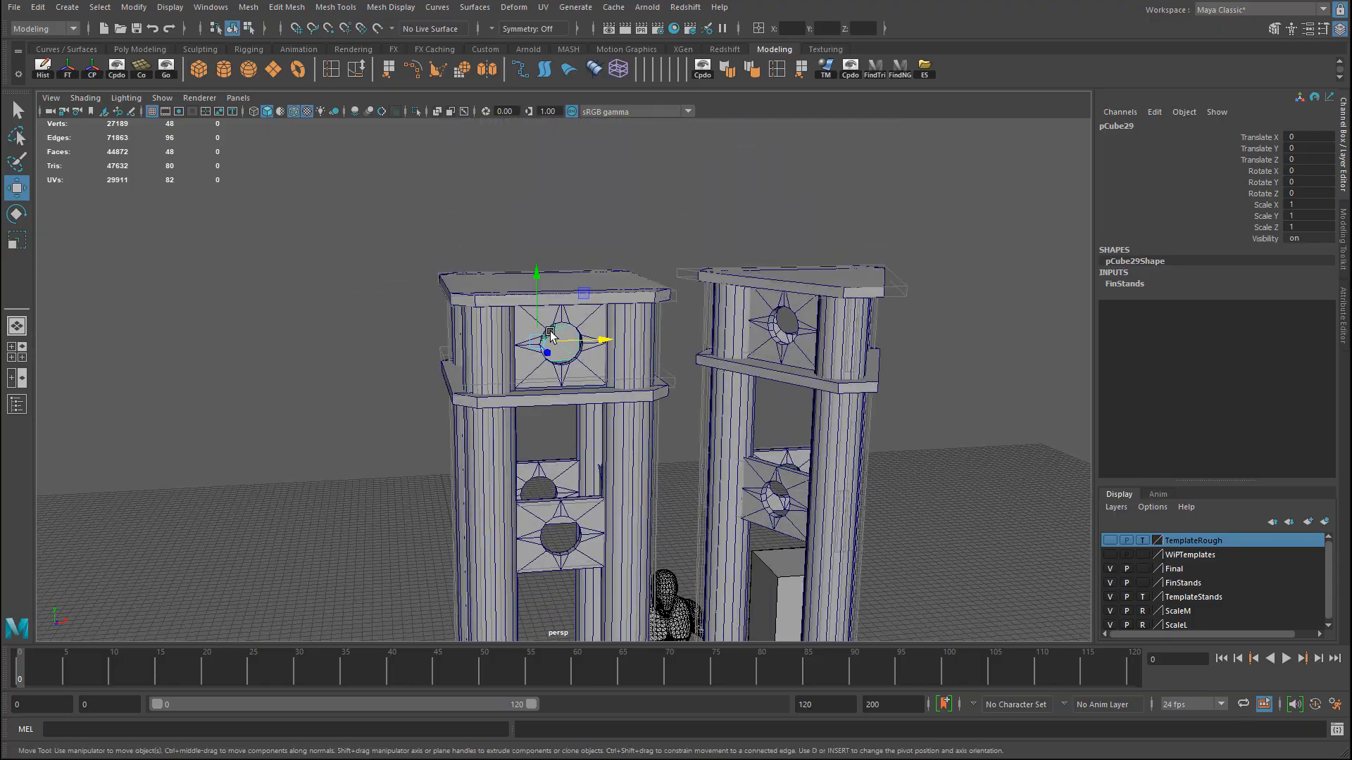
scroll(647, 409, "up", 5)
scroll(646, 408, "down", 4)
mouse_move(773, 420)
left_mouse_down("alt")
mouse_move(875, 416)
mouse_move(748, 431)
left_mouse_up("alt")
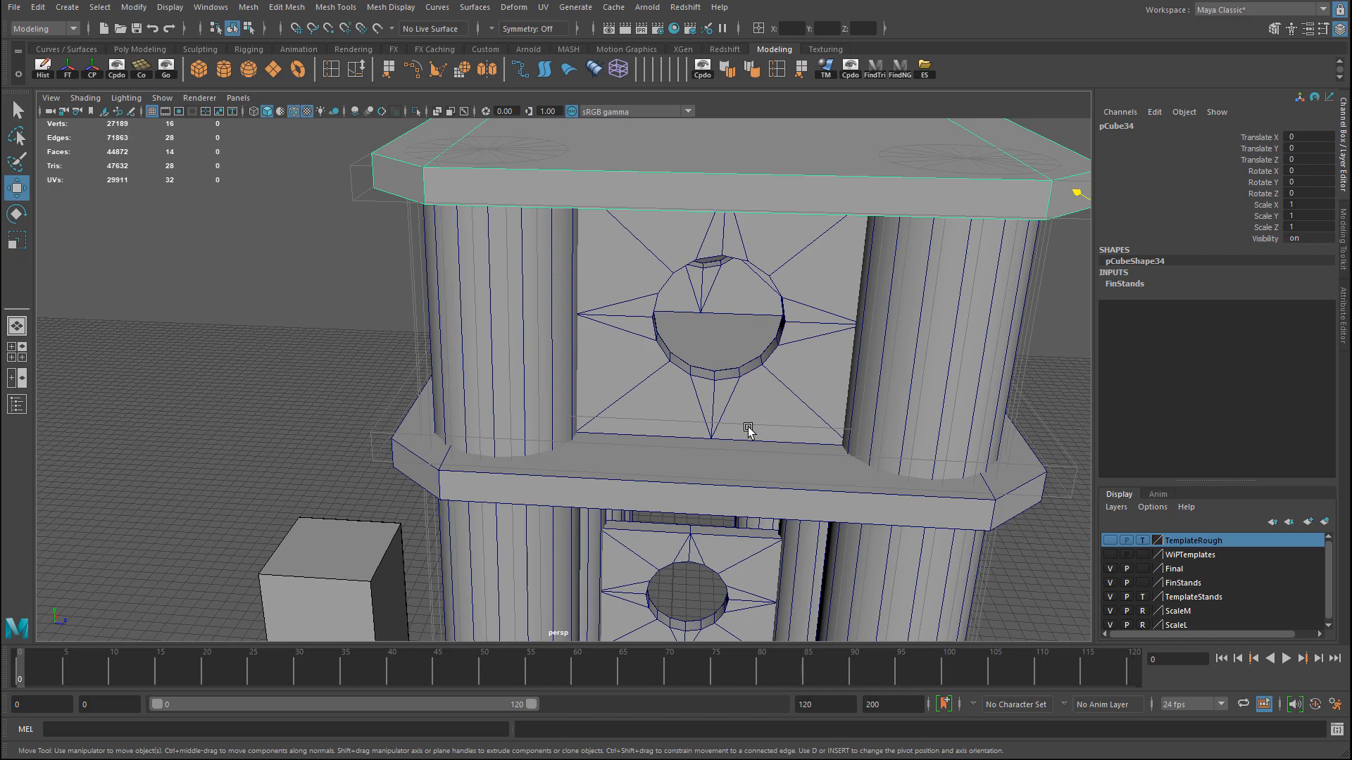
middle_click_drag(857, 493, 559, 441, "alt")
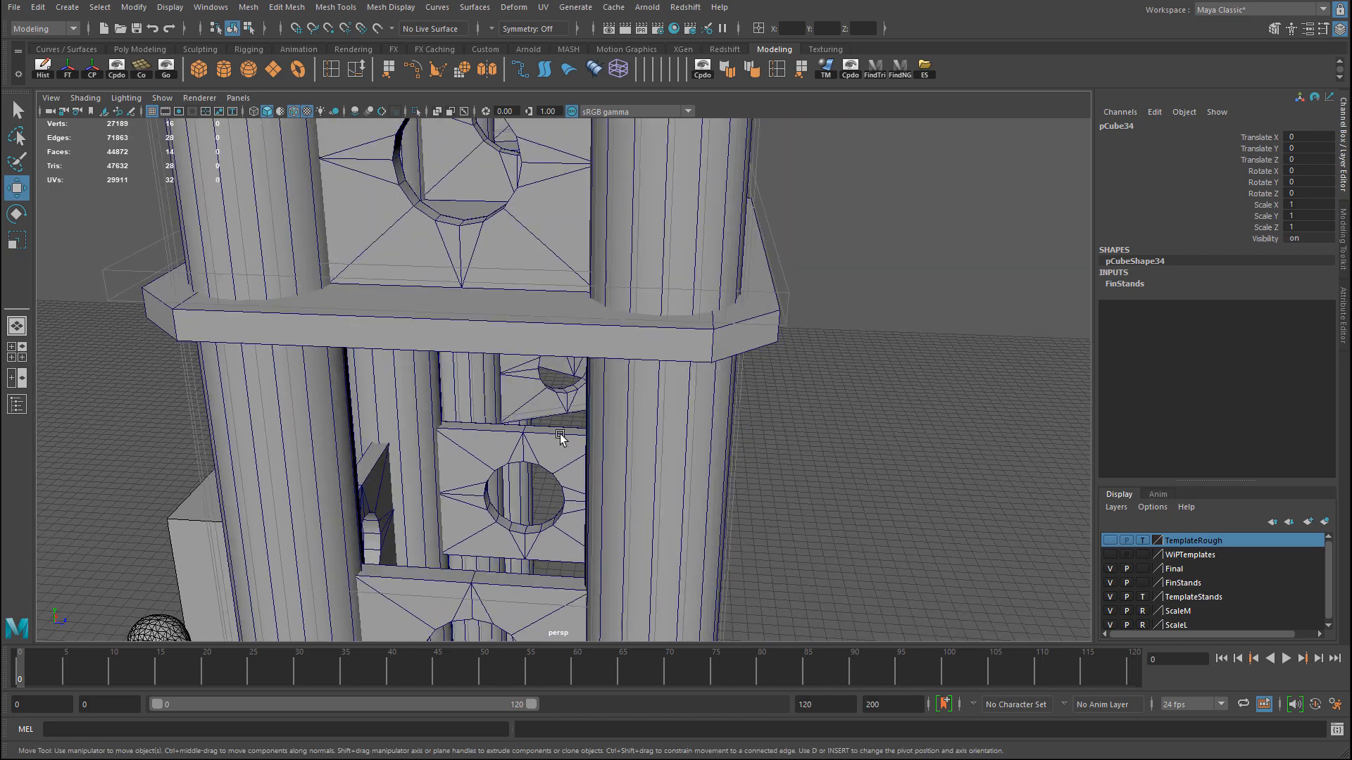
left_click(544, 448)
scroll(643, 474, "down", 5)
left_click_drag(643, 474, 474, 483, "alt")
scroll(628, 347, "up", 6)
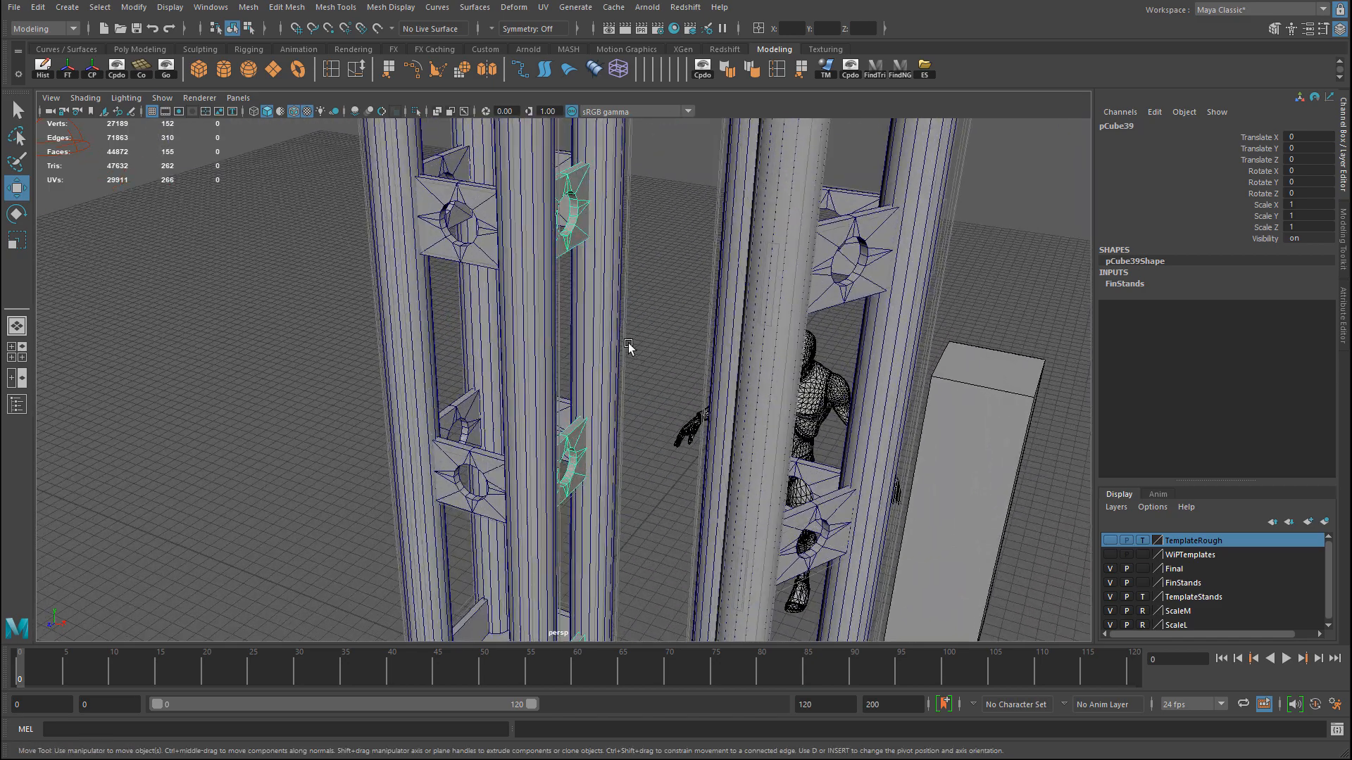
Try moving the square stand's side brace panels along Z, and undo the move.
left_click_drag(627, 347, 633, 169, "alt")
scroll(562, 274, "down", 5)
scroll(1011, 340, "up", 8)
left_click_drag(1011, 341, 752, 214, "alt")
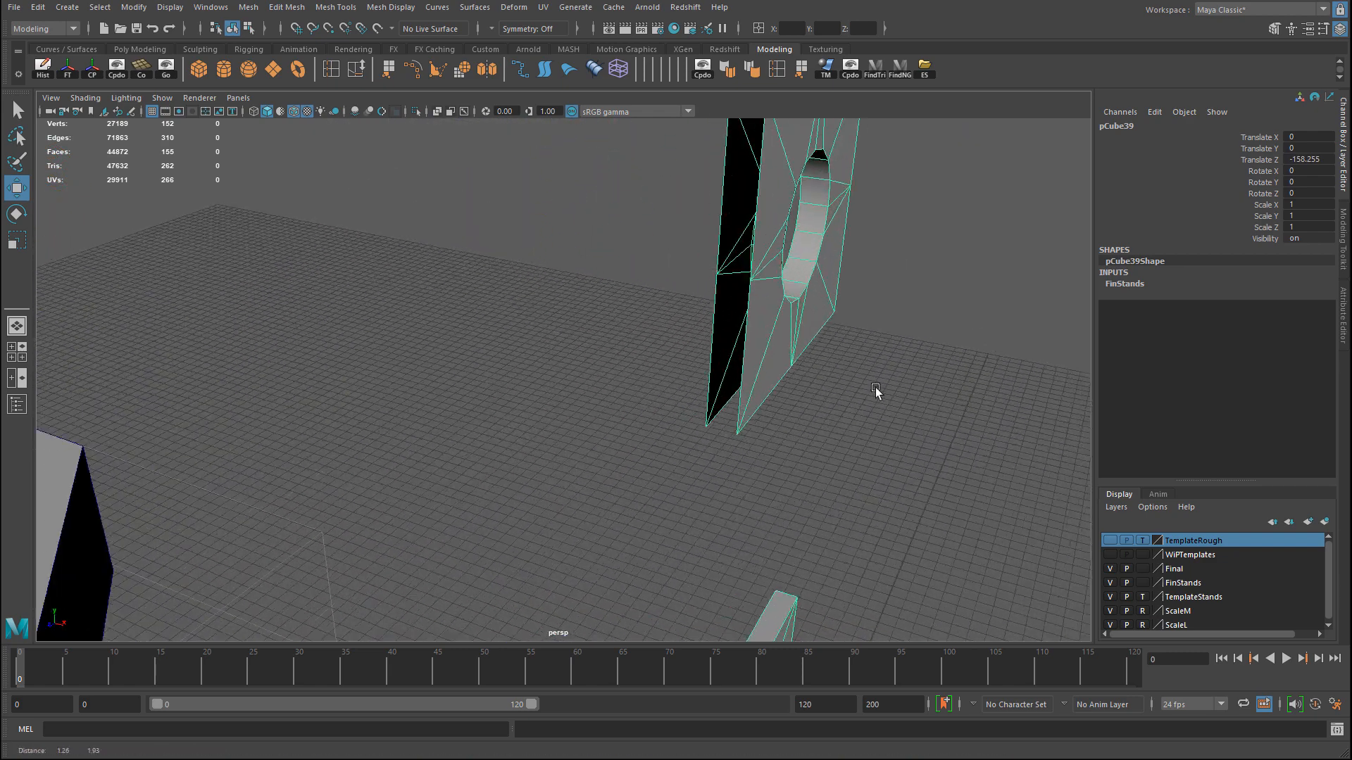
key("ctrl+z")
key("ctrl+z")
key("ctrl+z")
key("ctrl+z")
key("ctrl+z")
key("ctrl+z")
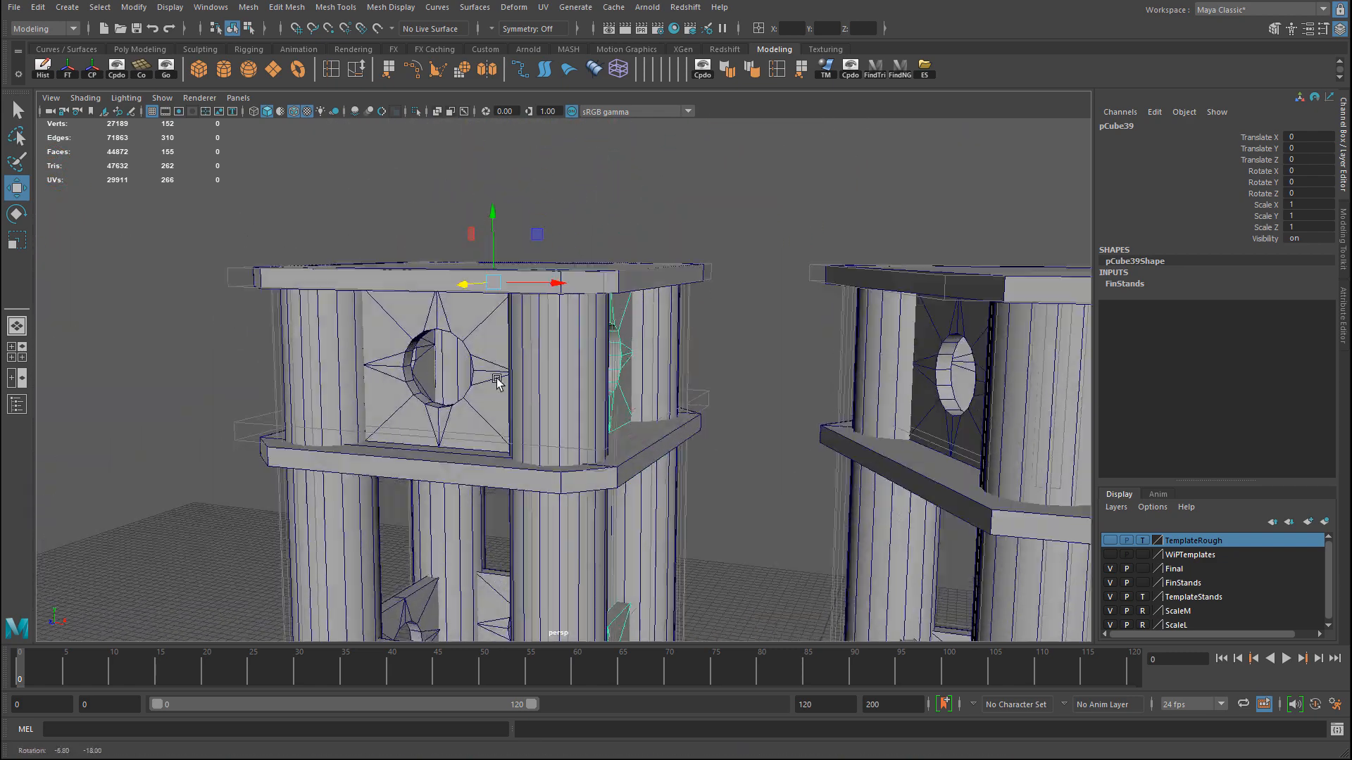
Create a polygon cube on the grid beside the triangular stand.
left_click_drag(550, 363, 581, 382, "alt")
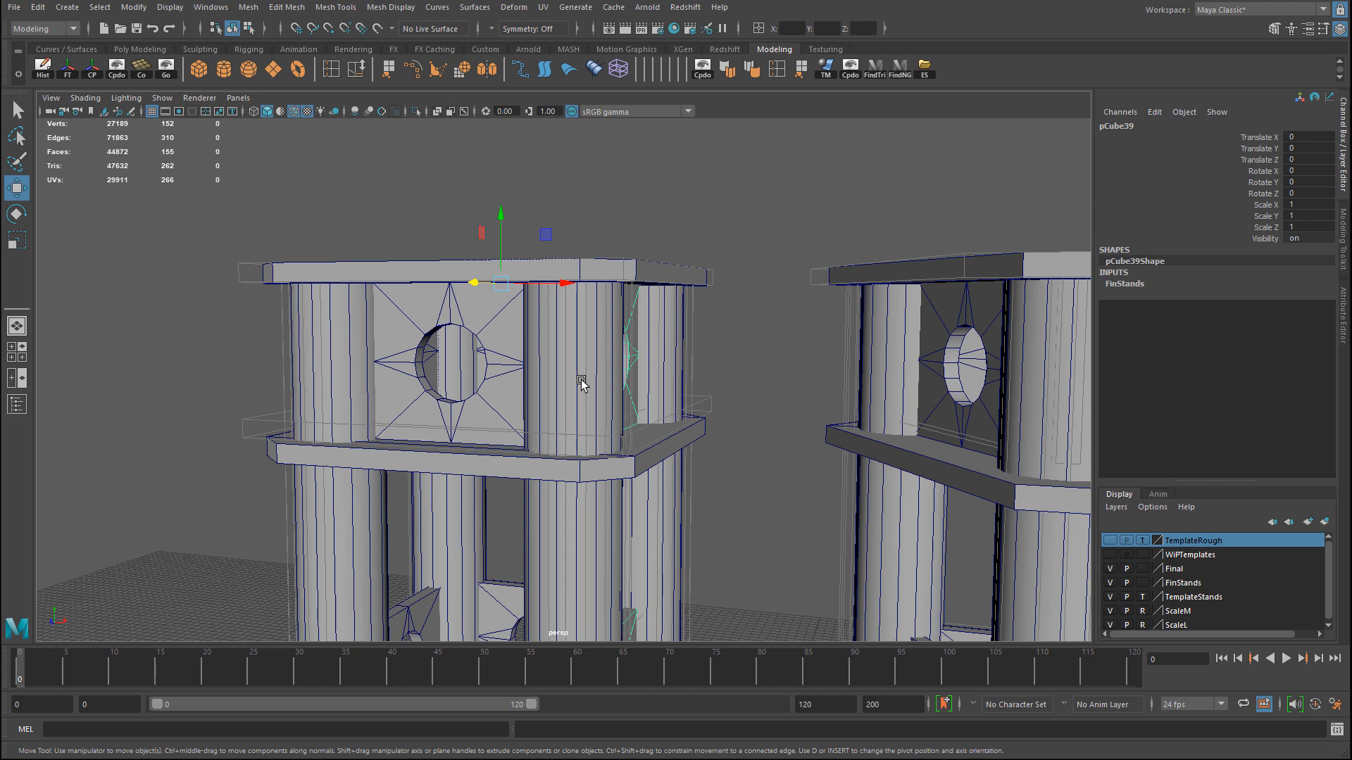
scroll(592, 395, "down", 6)
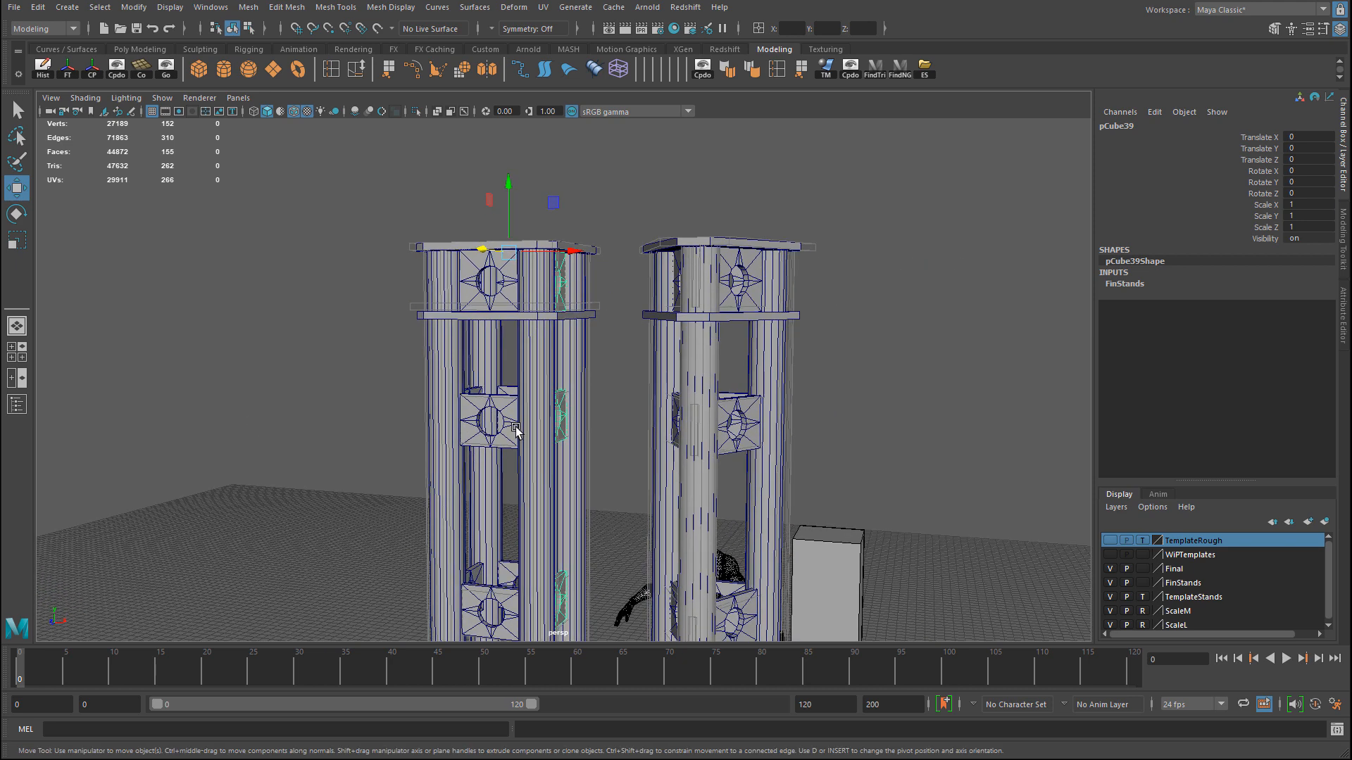
left_click(516, 431)
key("f")
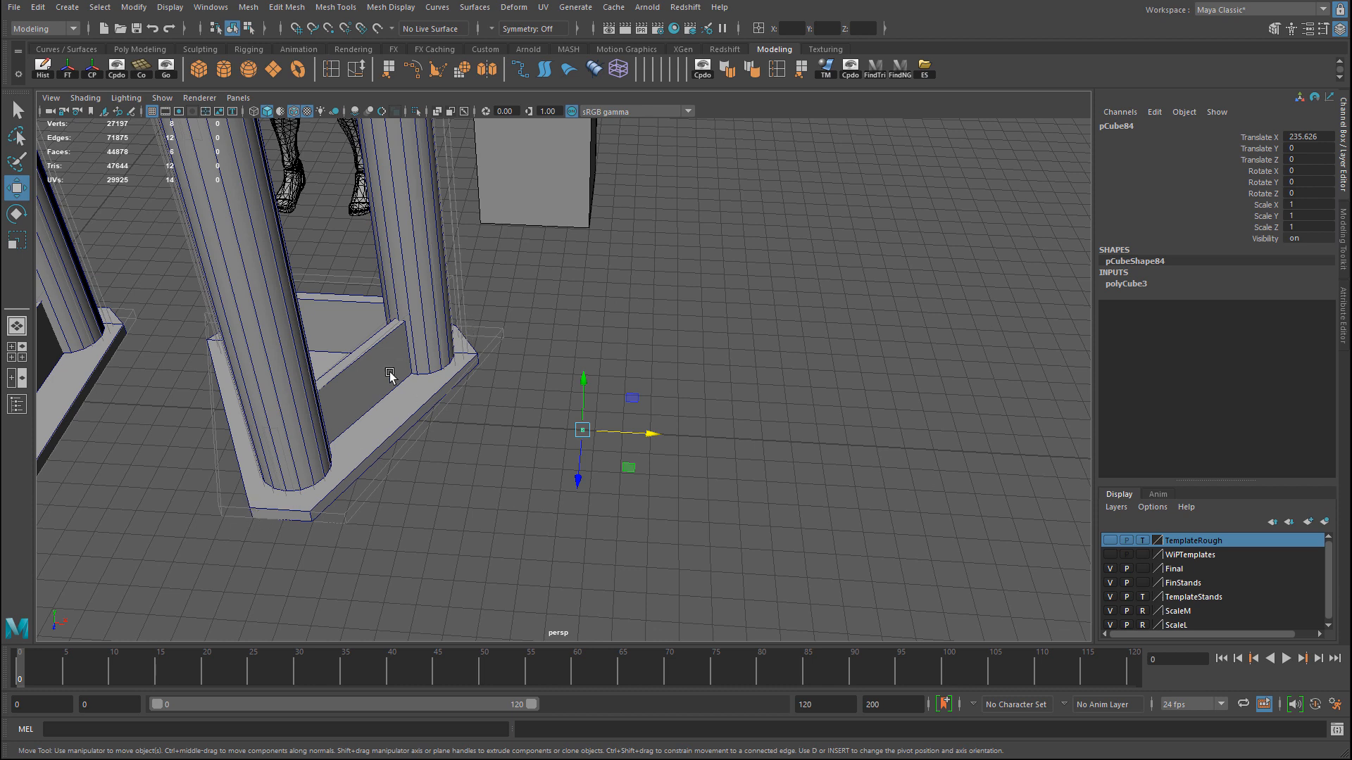
Set the cube's width and depth to 100 and height to 5, and shift it along X to about 280.5.
left_click(1151, 285)
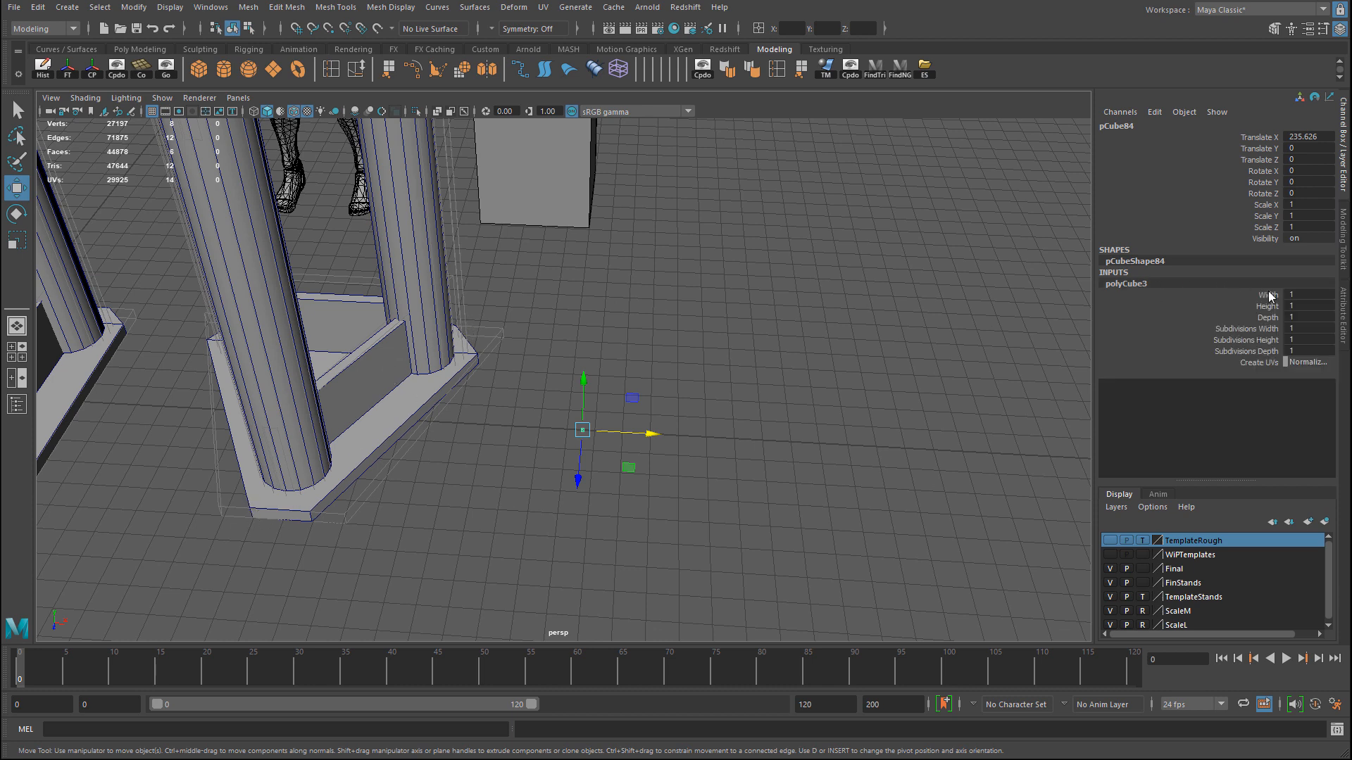
left_click(1302, 293)
type("100")
key("Return")
left_click(1300, 315)
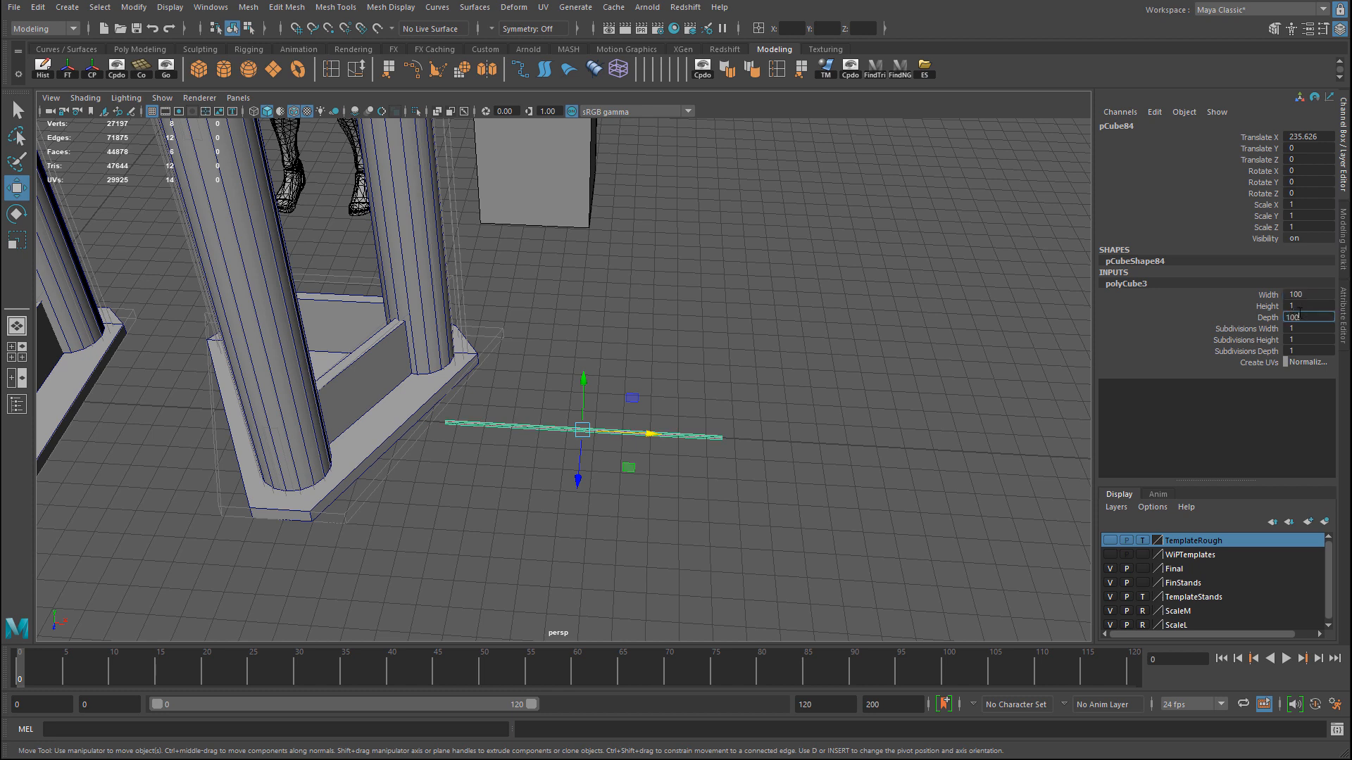
key("Return")
left_click(1300, 304)
type("5")
key("Return")
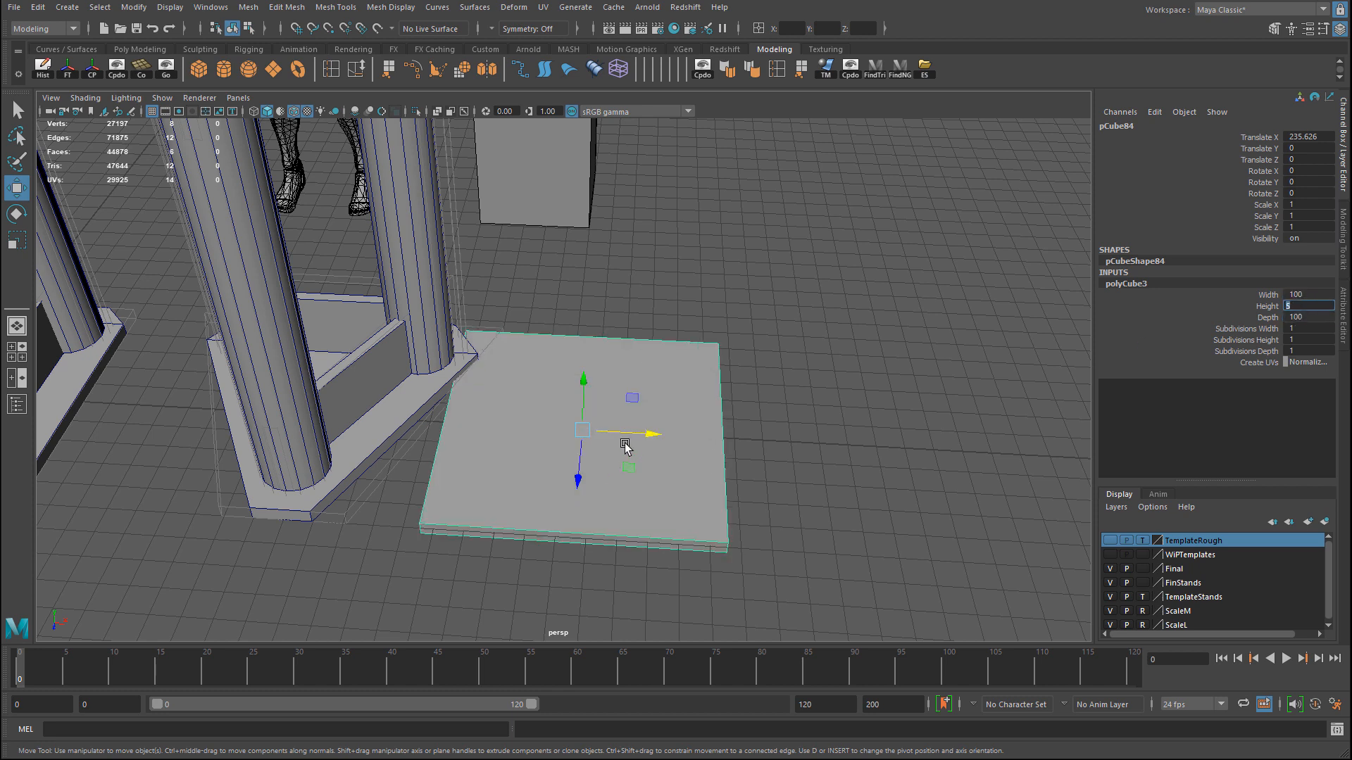
middle_click_drag(626, 446, 659, 456)
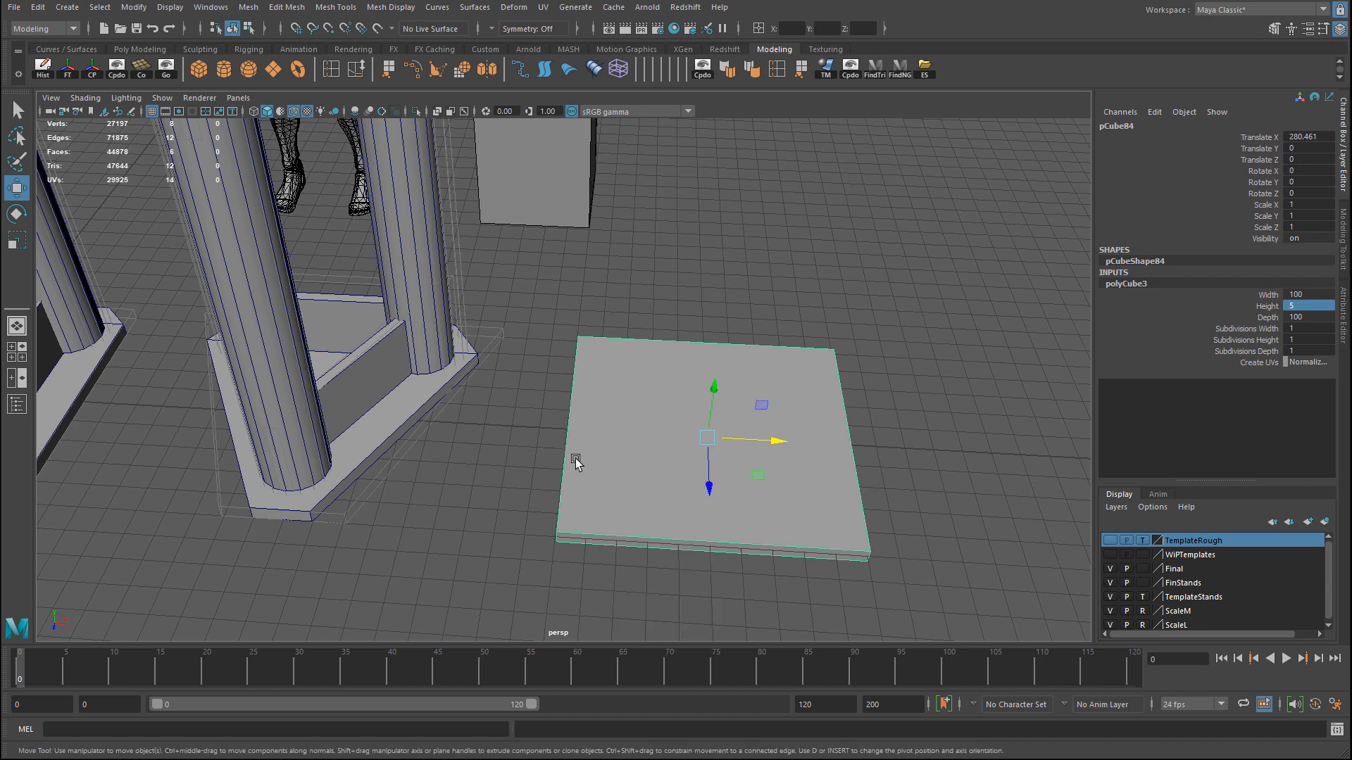
Scale the plate's front corner vertices toward each other to taper it into a blunt-tipped triangle.
key("F9")
left_click_drag(537, 477, 634, 583)
left_click_drag(852, 535, 909, 598, "shift")
middle_click_drag(901, 549, 607, 519, "alt")
key("r")
left_click_drag(602, 500, 551, 459)
Bevel the two vertical corner edges at the plate's wide end with a fraction of 0.3.
left_click(600, 529, "shift")
key("w")
right_click_drag(550, 459, 610, 407, "alt")
key("ctrl+b")
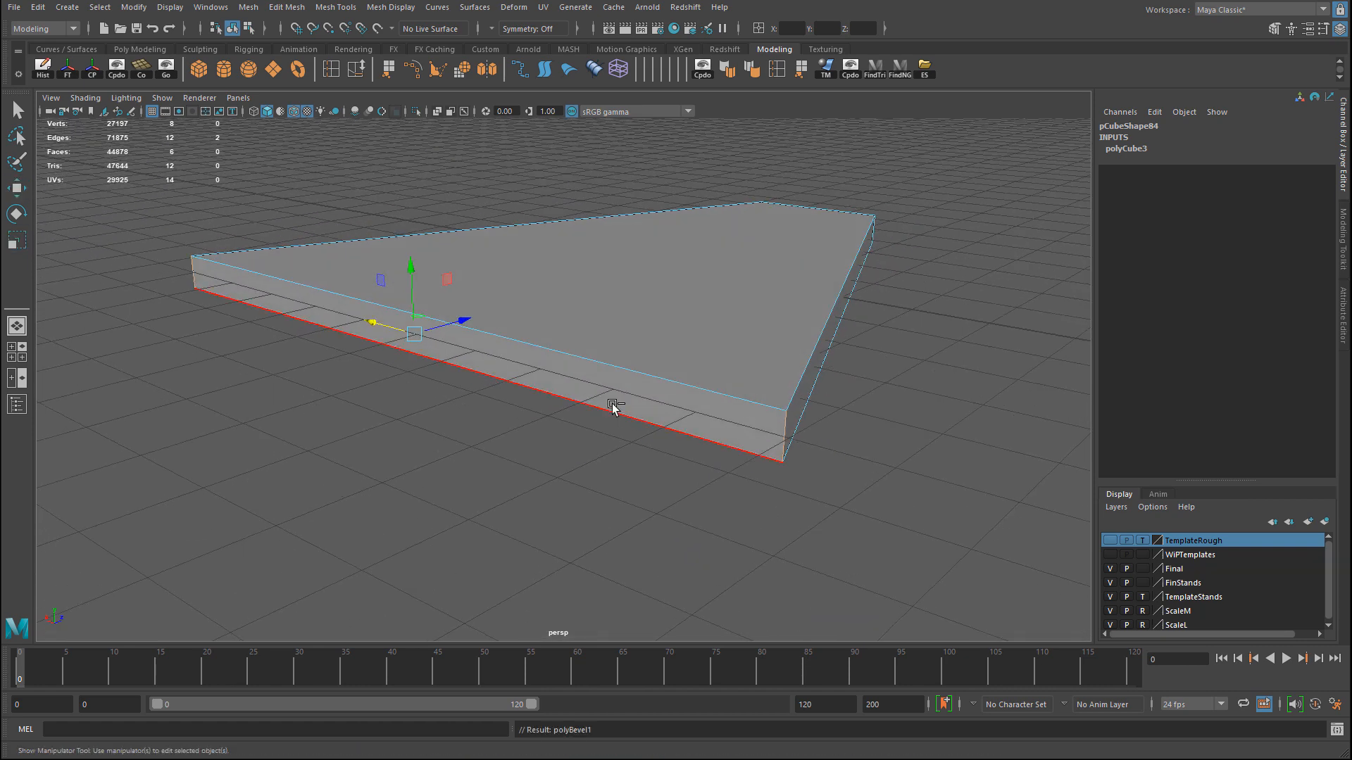
left_click_drag(610, 407, 676, 380, "alt")
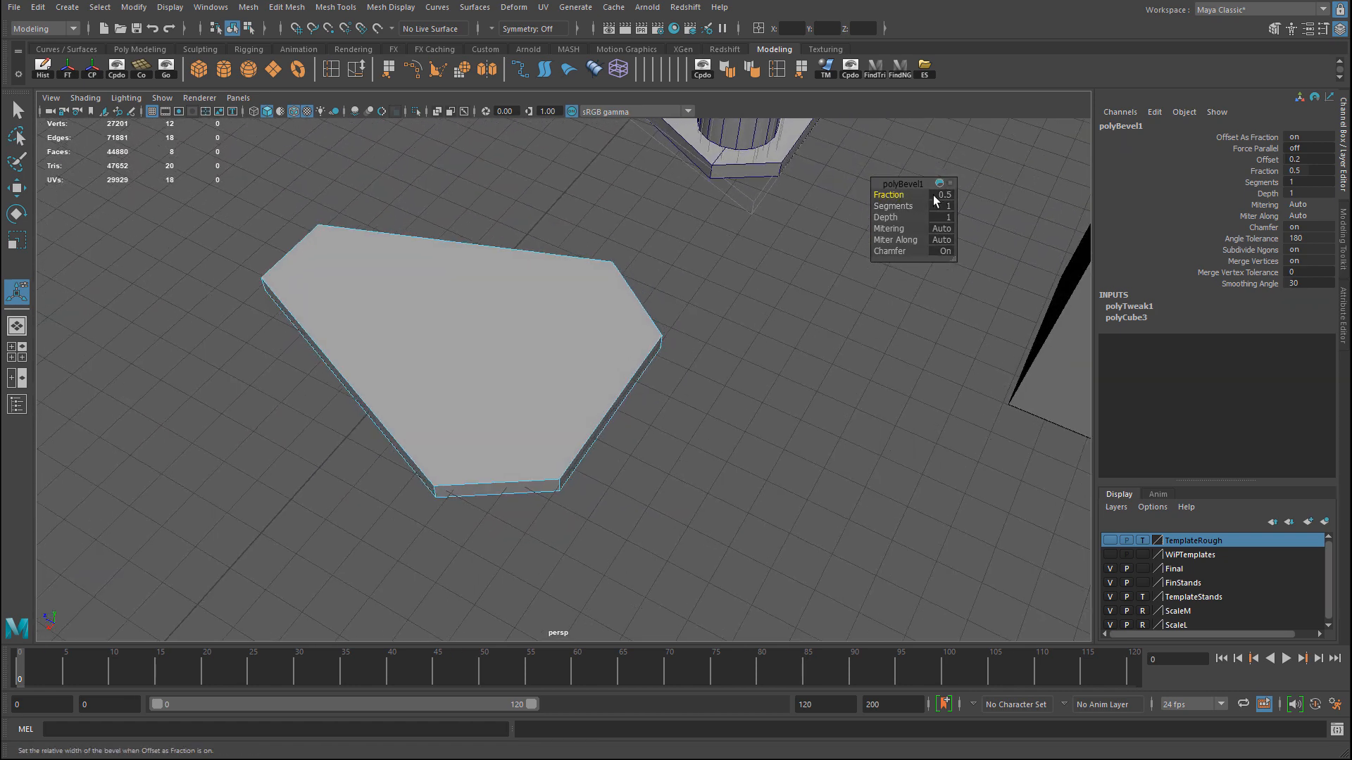
left_click(943, 195)
type(".25")
key("Return")
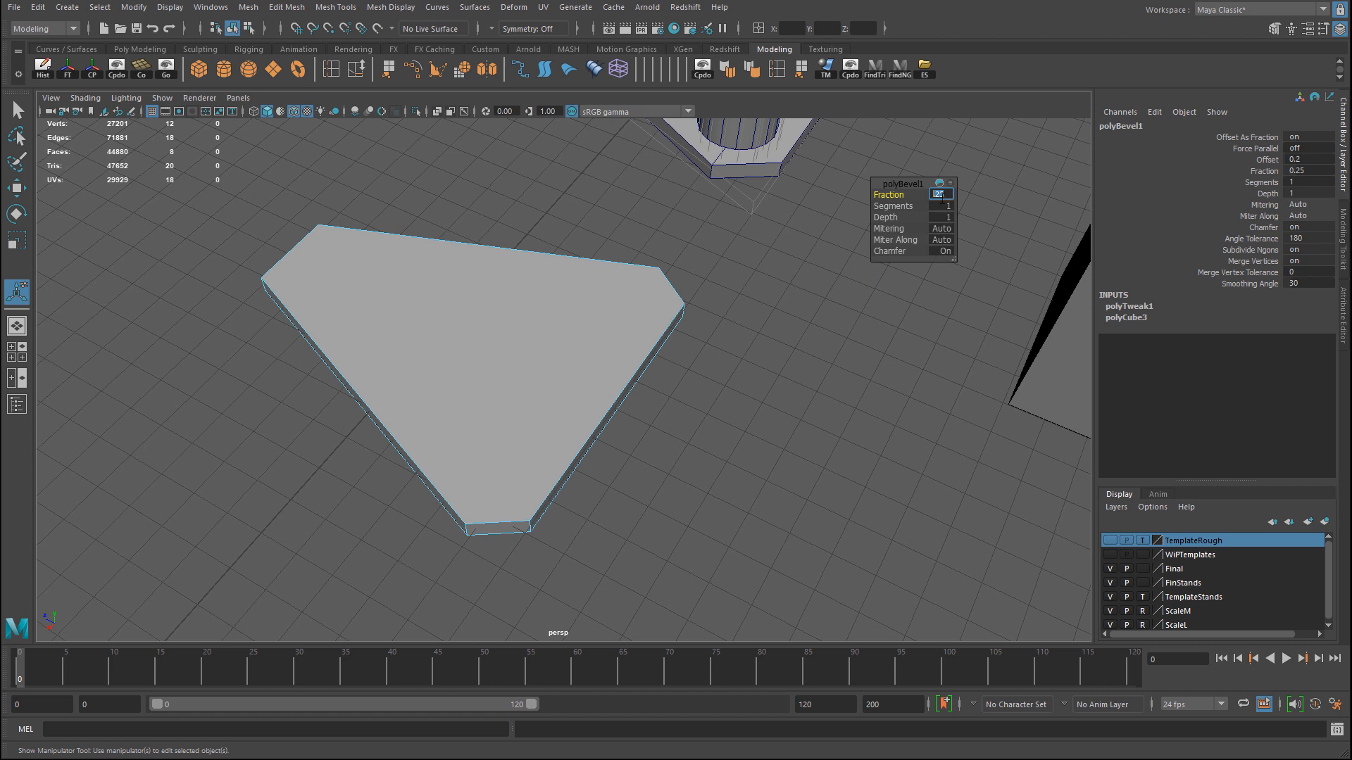
type(".3")
key("Return")
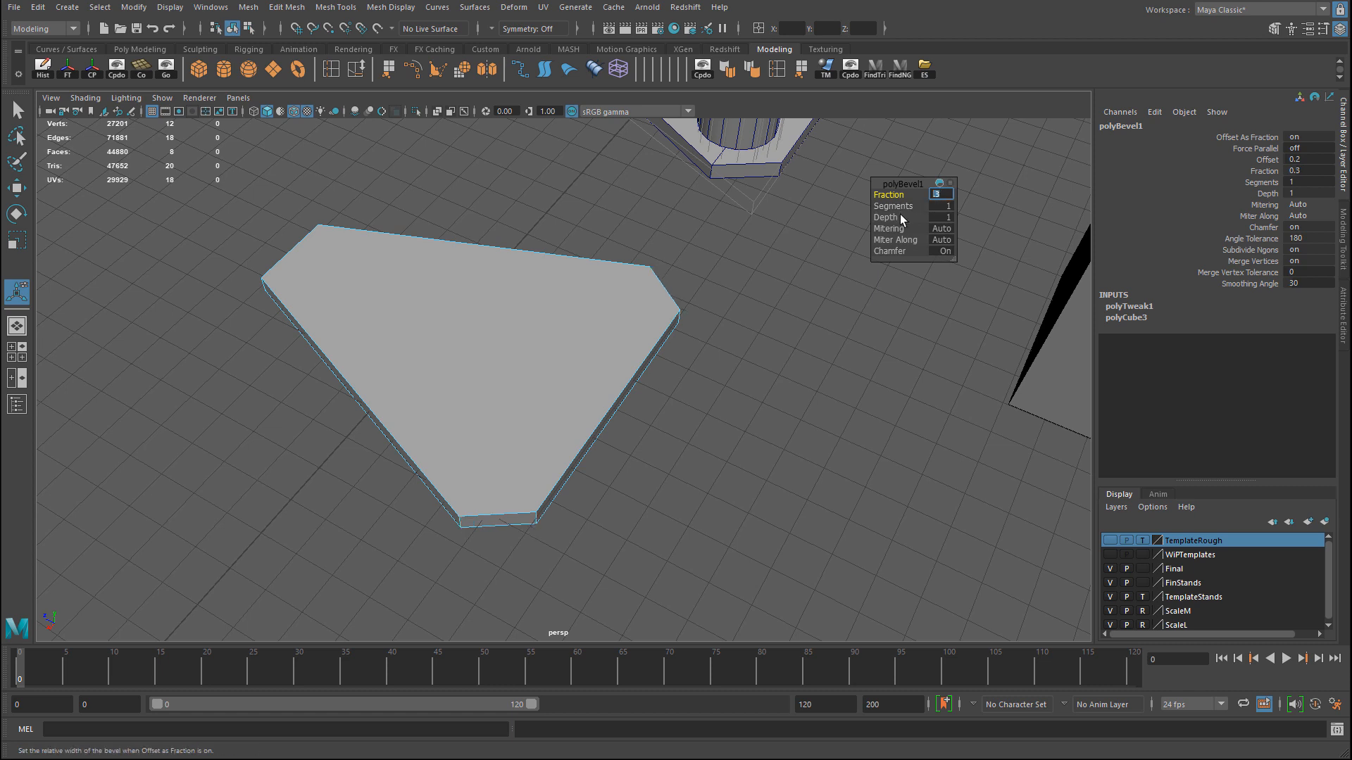
Return the triangular plate to object mode and raise it to a Translate Y of about 4.17.
scroll(510, 365, "down", 2)
right_click_drag(510, 365, 620, 359)
left_click_drag(677, 373, 722, 364, "alt")
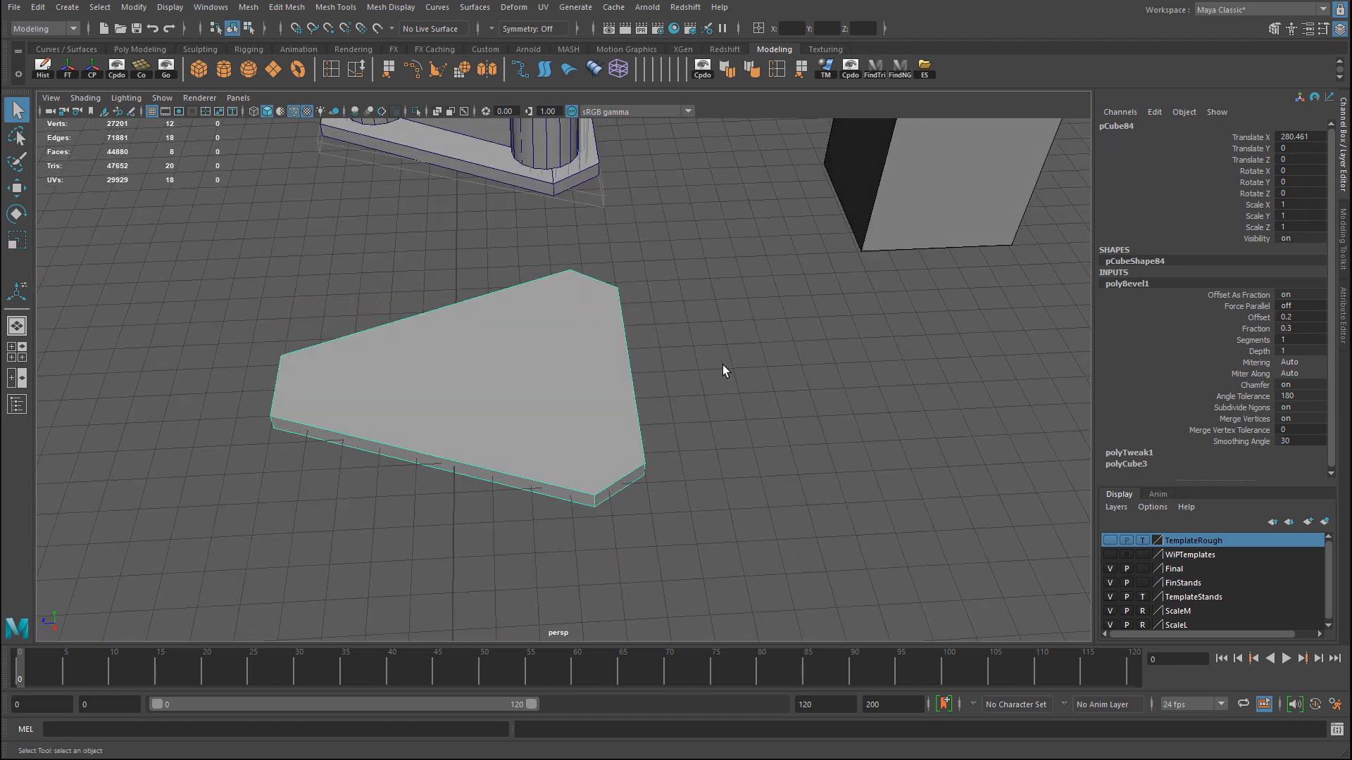
left_click_drag(573, 417, 538, 356, "alt")
key("w")
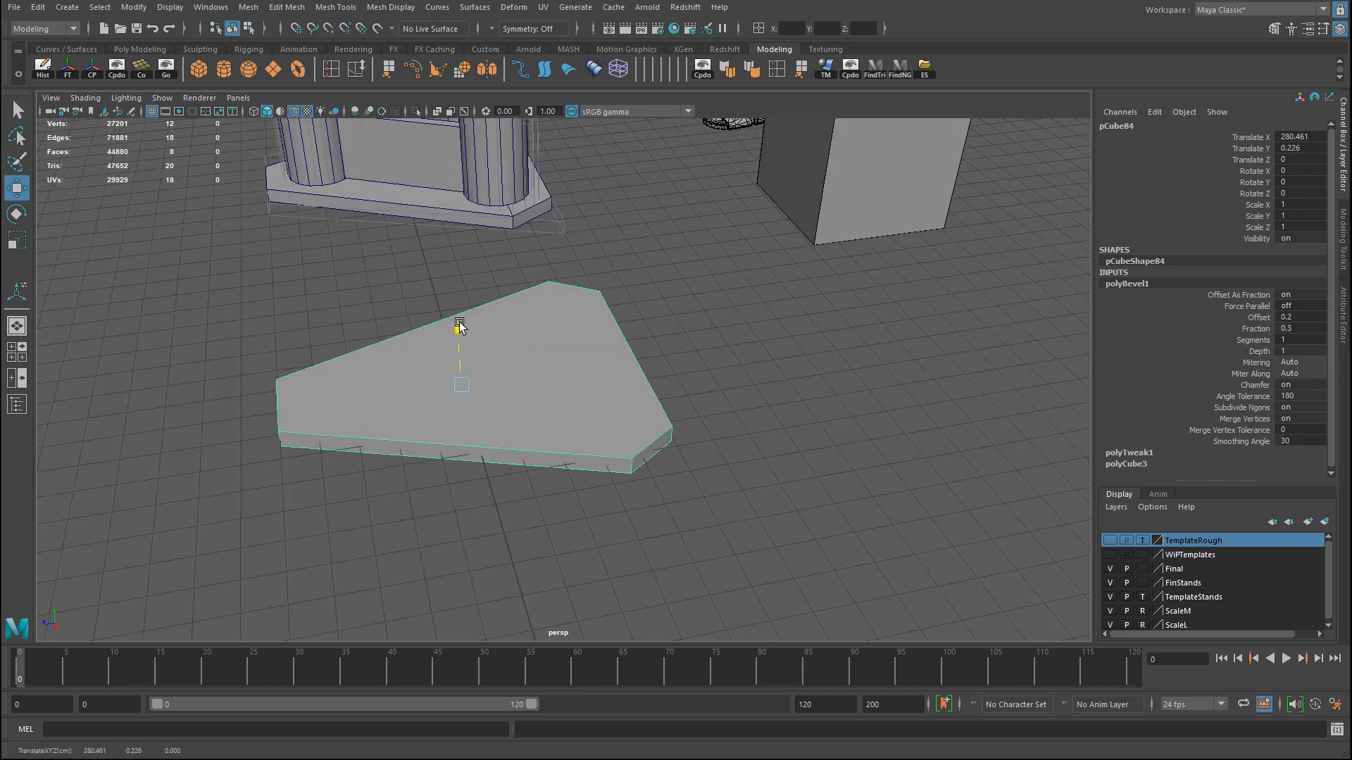
left_click_drag(459, 330, 459, 310)
left_click_drag(401, 343, 590, 352, "alt")
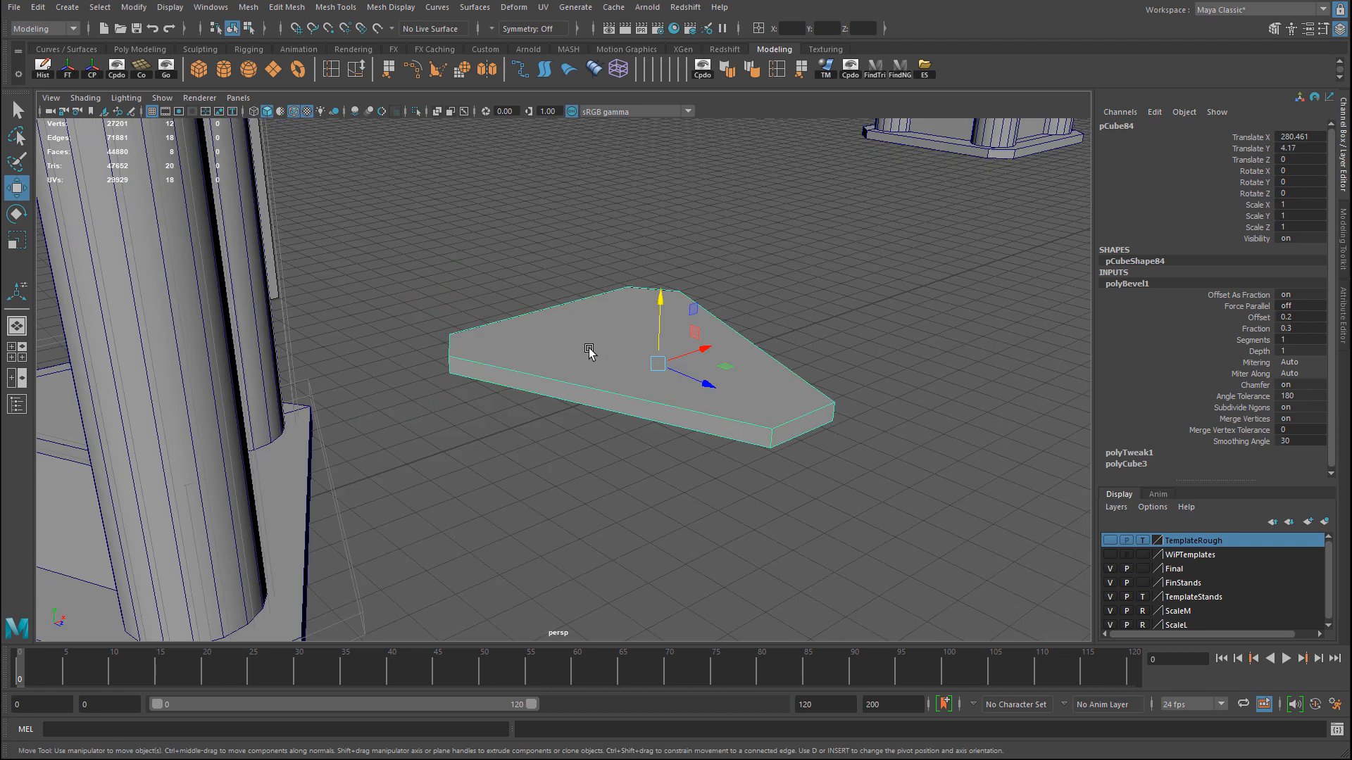
Check the plate's height above the grid in the front view, and return to the perspective view.
left_click_drag(646, 519, 489, 568, "alt")
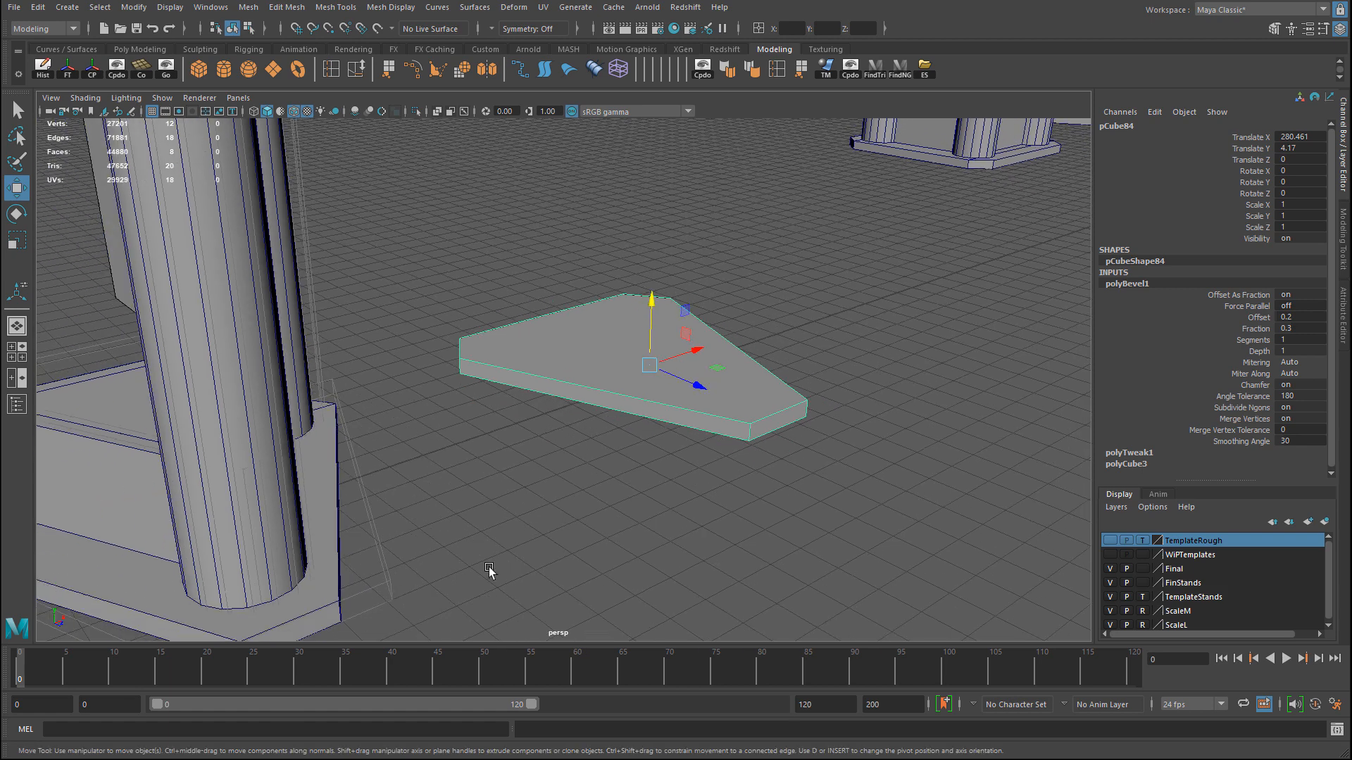
key("space")
key("space")
key("f")
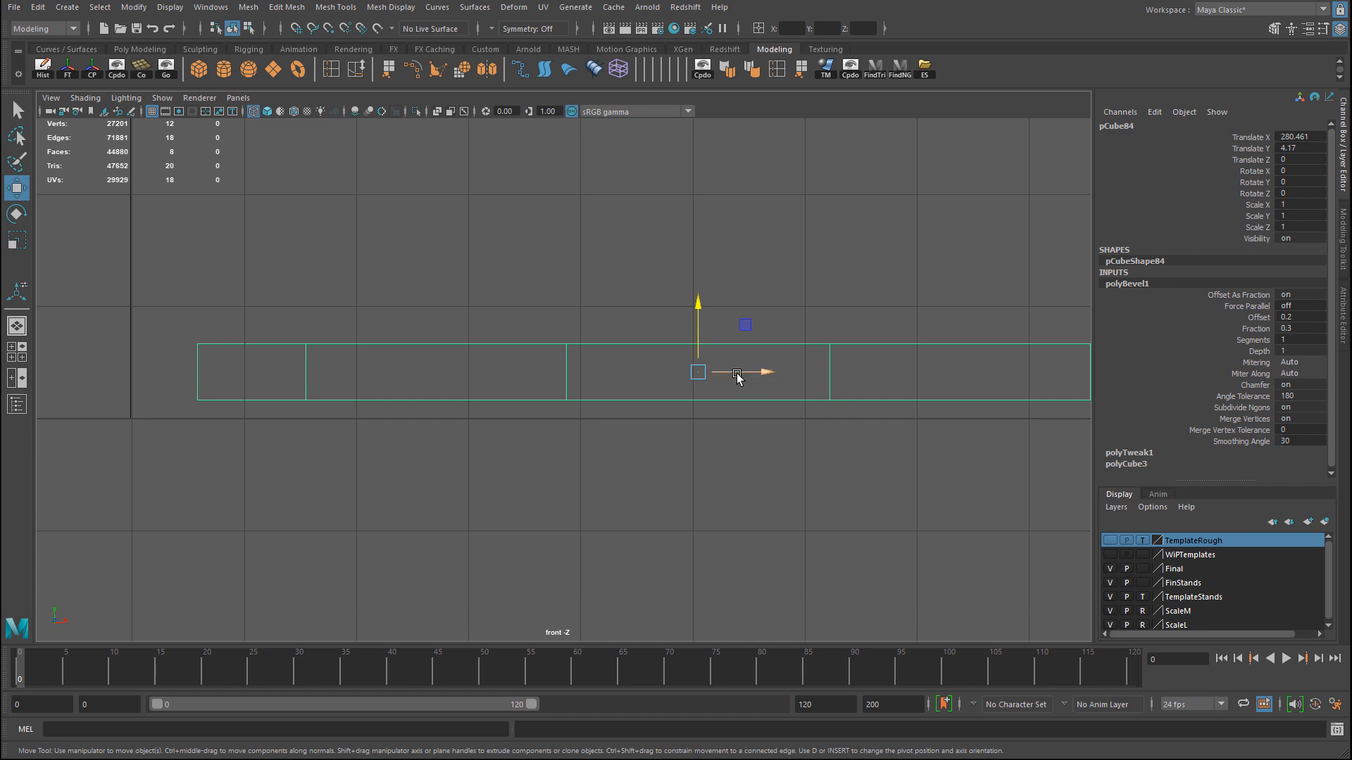
key("space")
key("space")
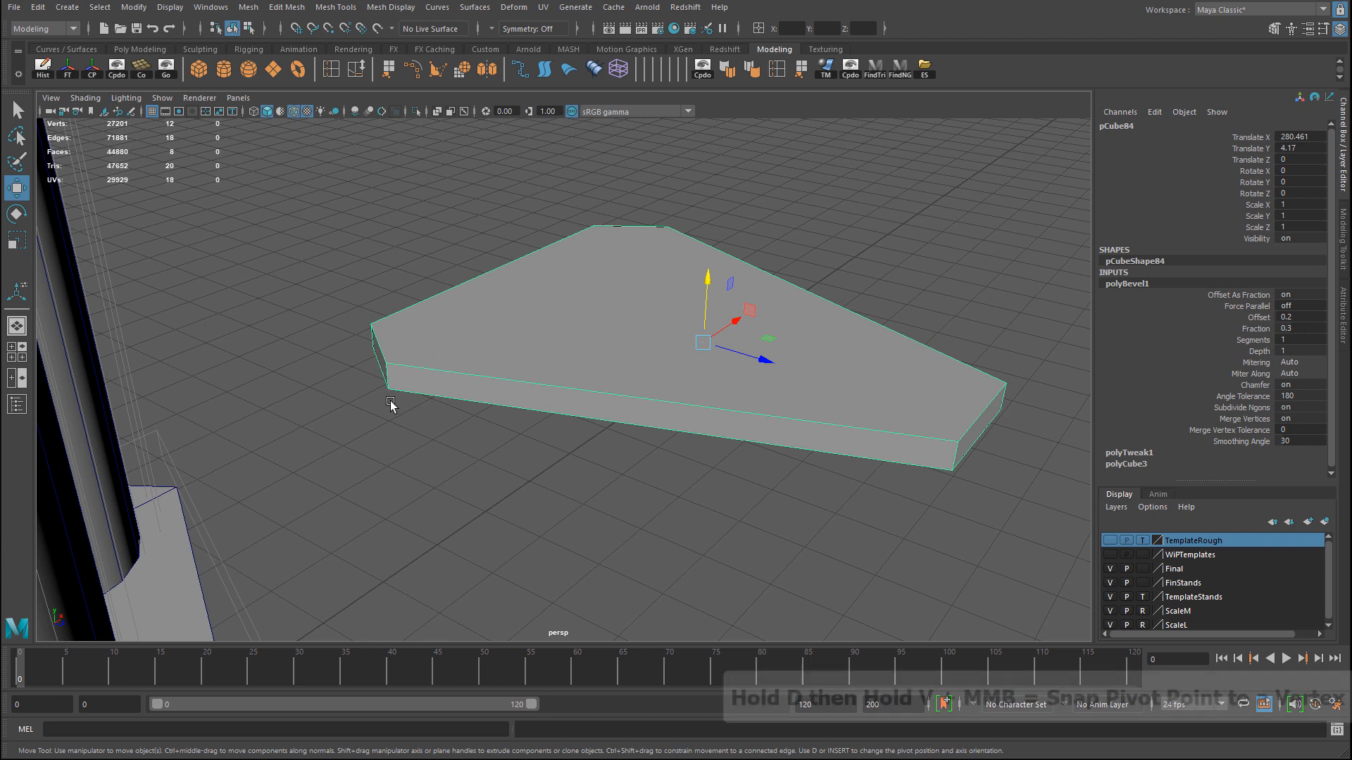
Snap the triangular plate's pivot to its bottom corner vertex and grid-snap the plate down onto the ground, at Translate Y 2.5.
key("d")
key("v")
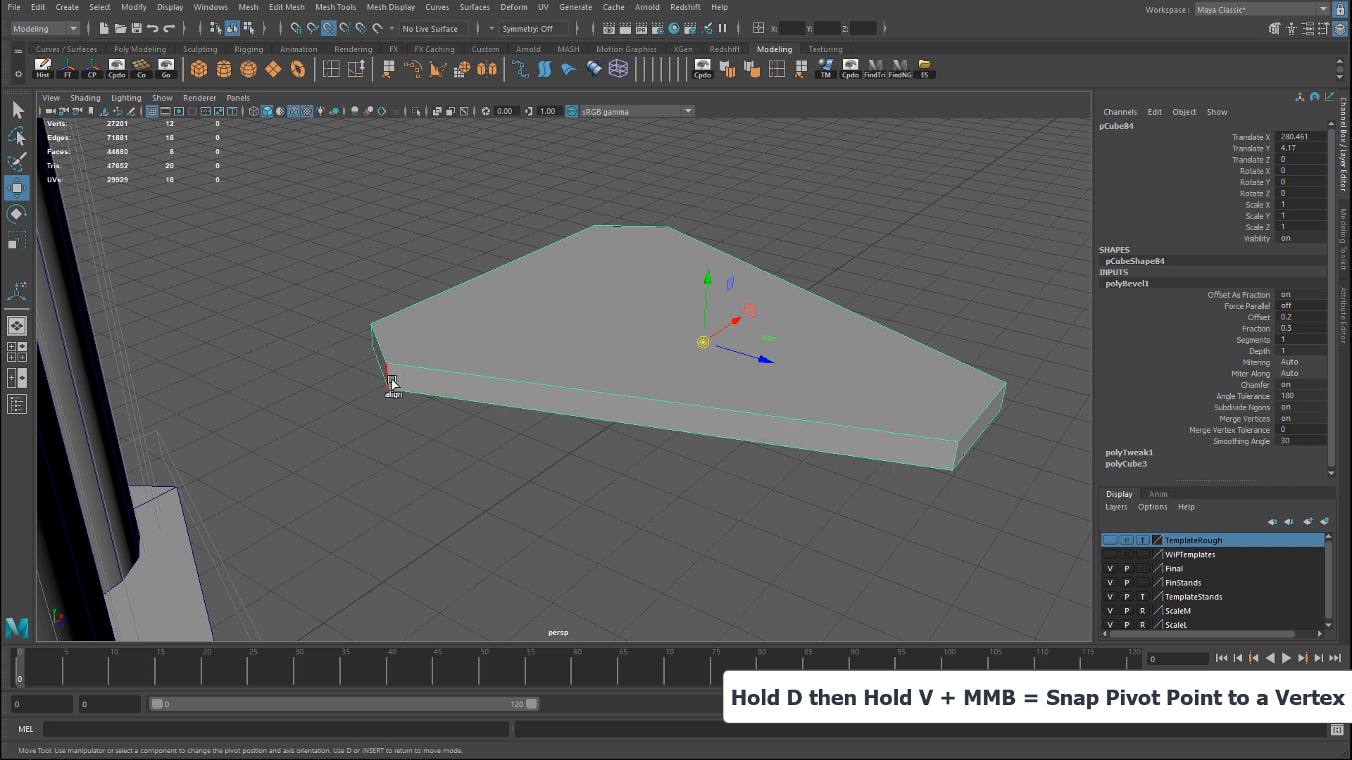
middle_click_drag(390, 384, 387, 394)
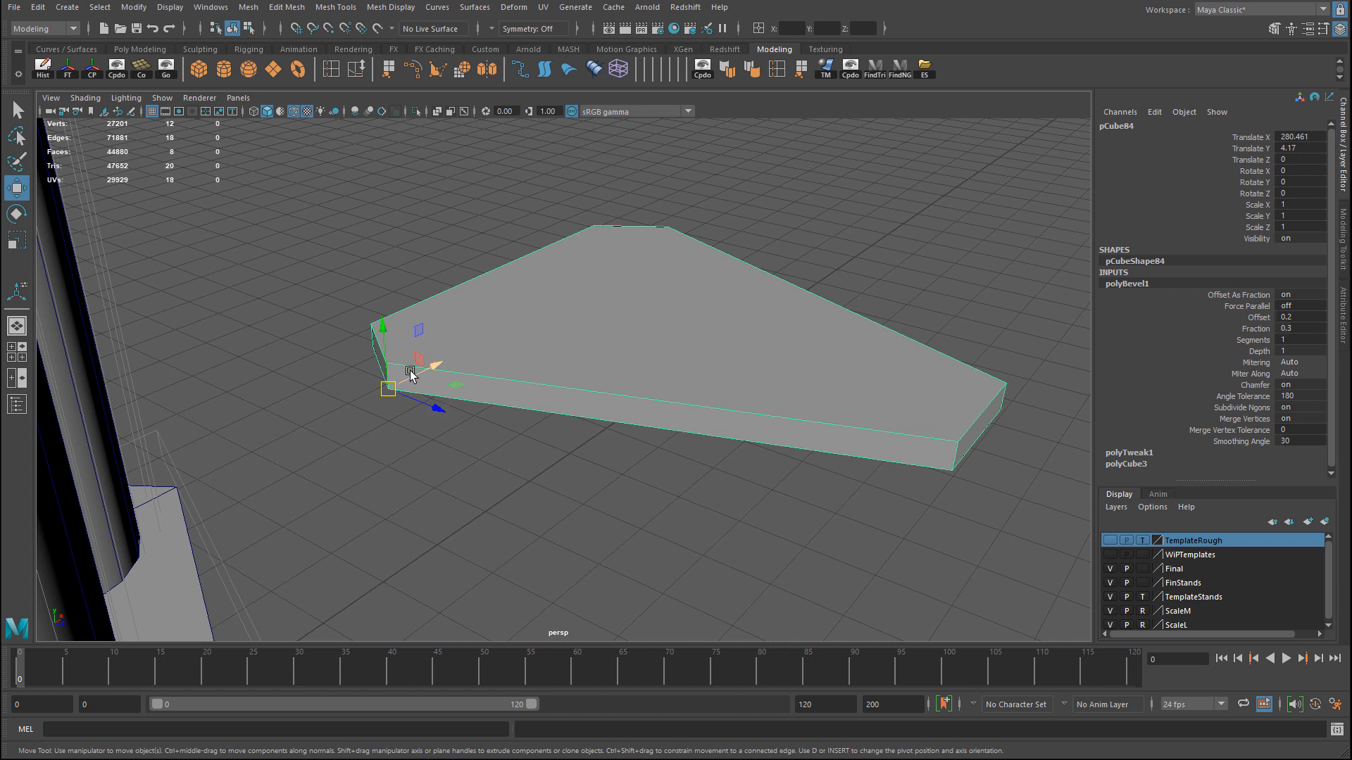
key("x")
middle_click_drag(385, 331, 399, 423)
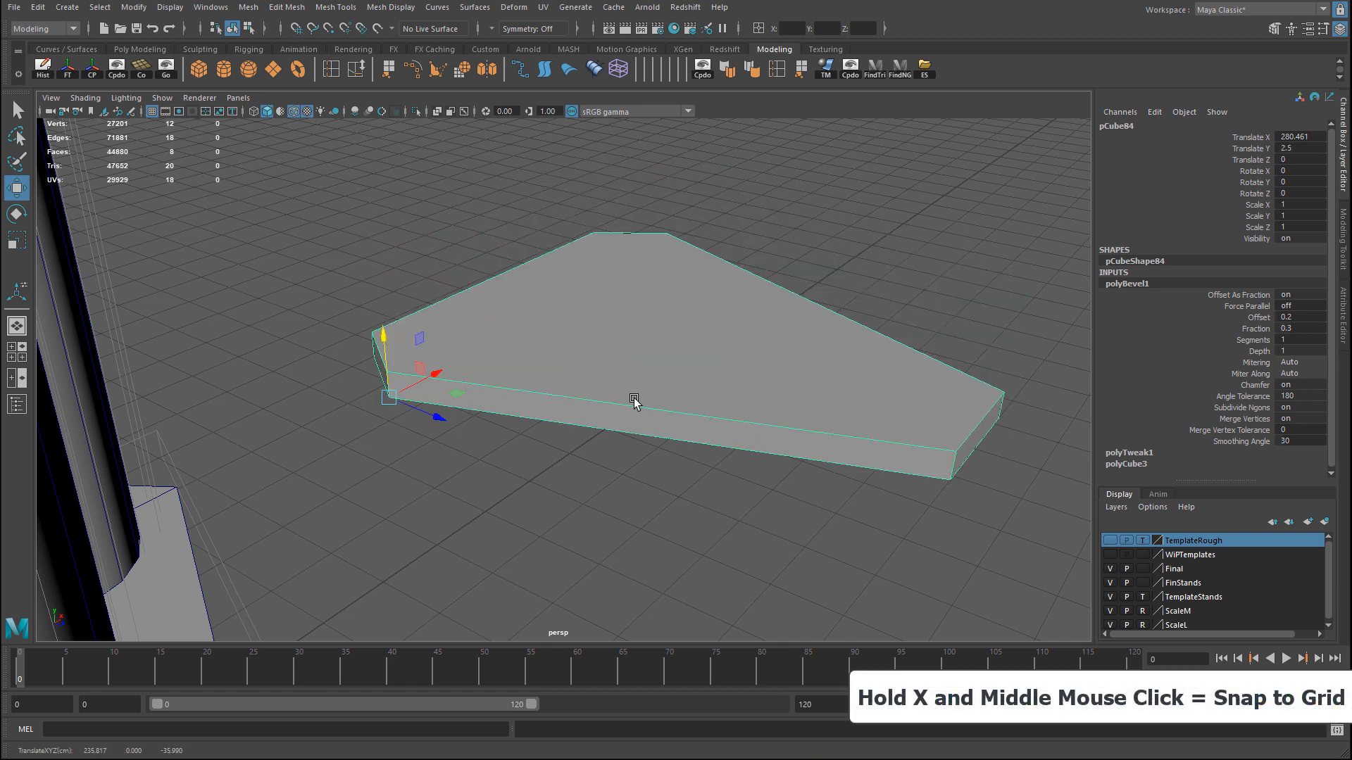
left_click_drag(633, 398, 441, 301, "alt")
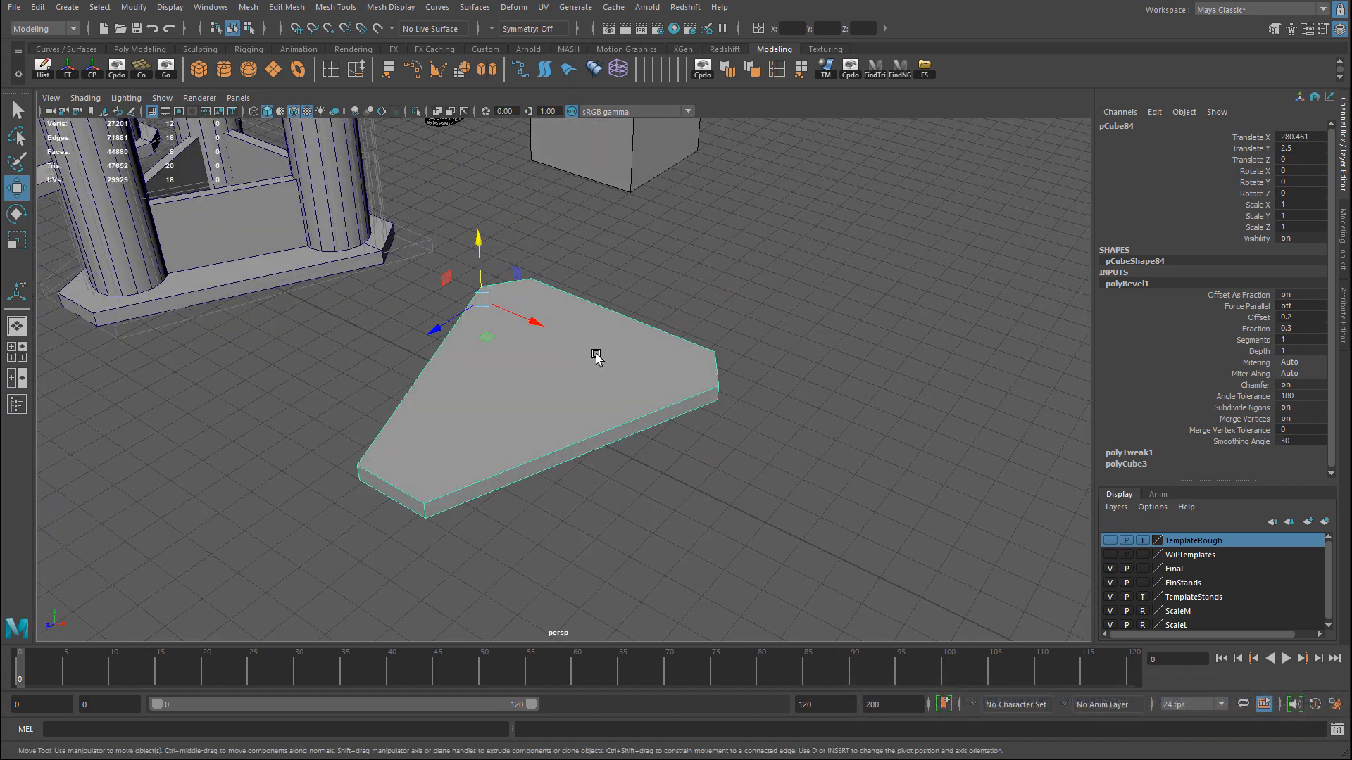
Try duplicating the triangular plate upward to the stand's upper levels, and delete the copies.
left_click(1344, 257)
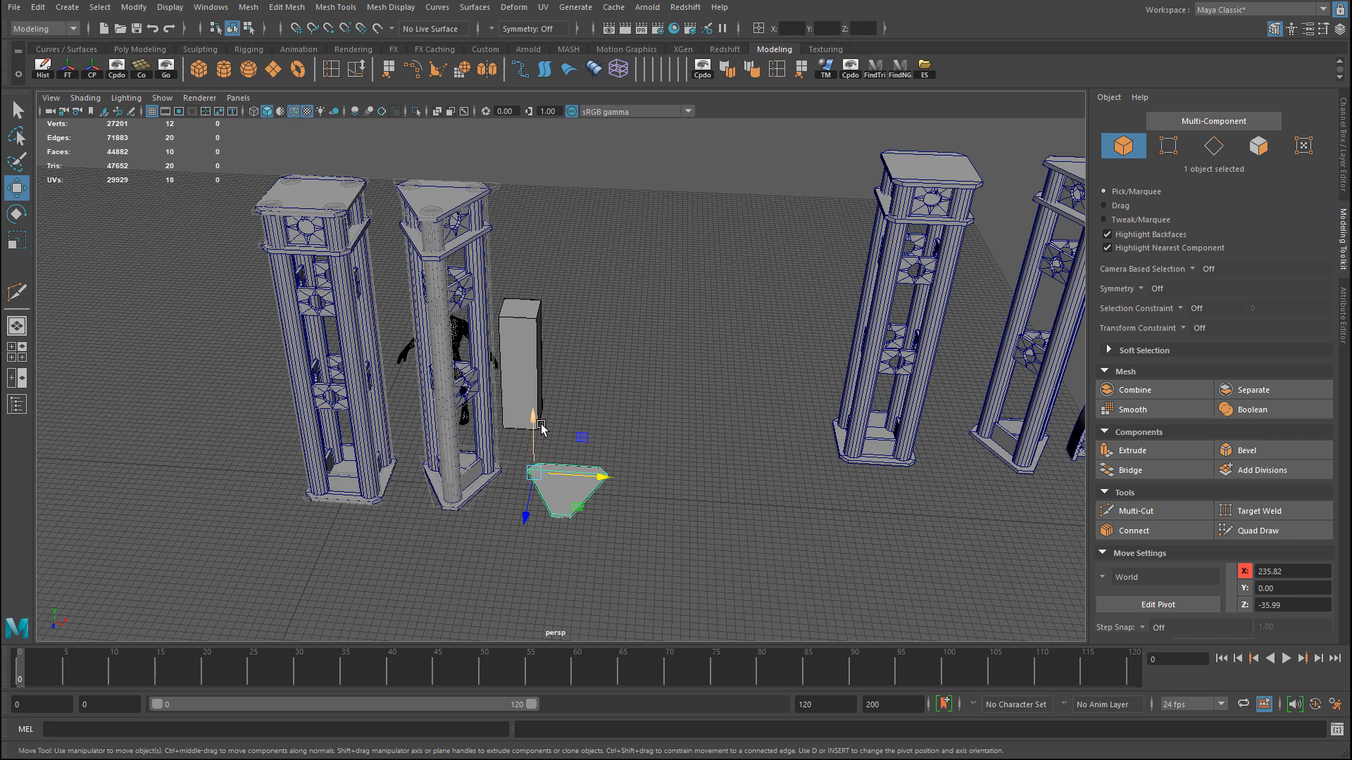
left_click_drag(541, 427, 532, 112, "shift")
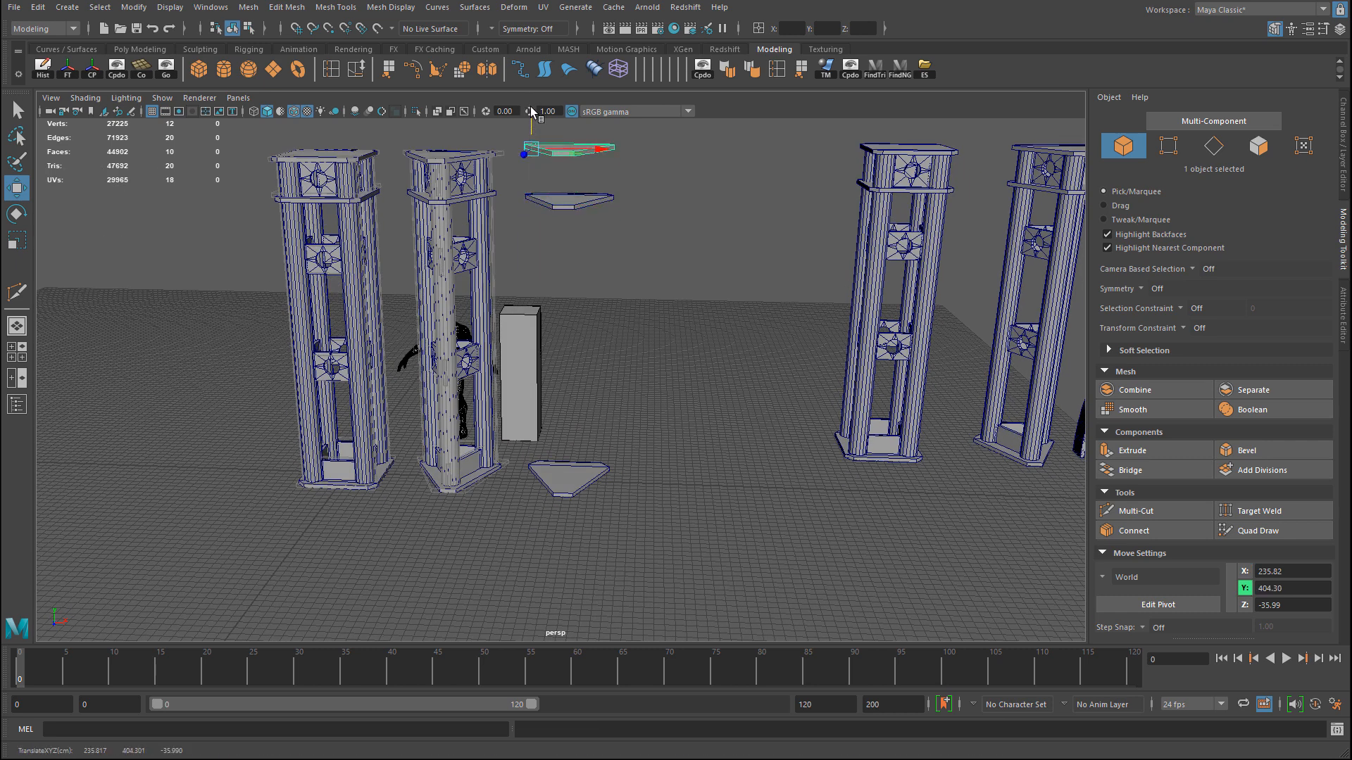
left_click(572, 200, "shift")
key("Delete")
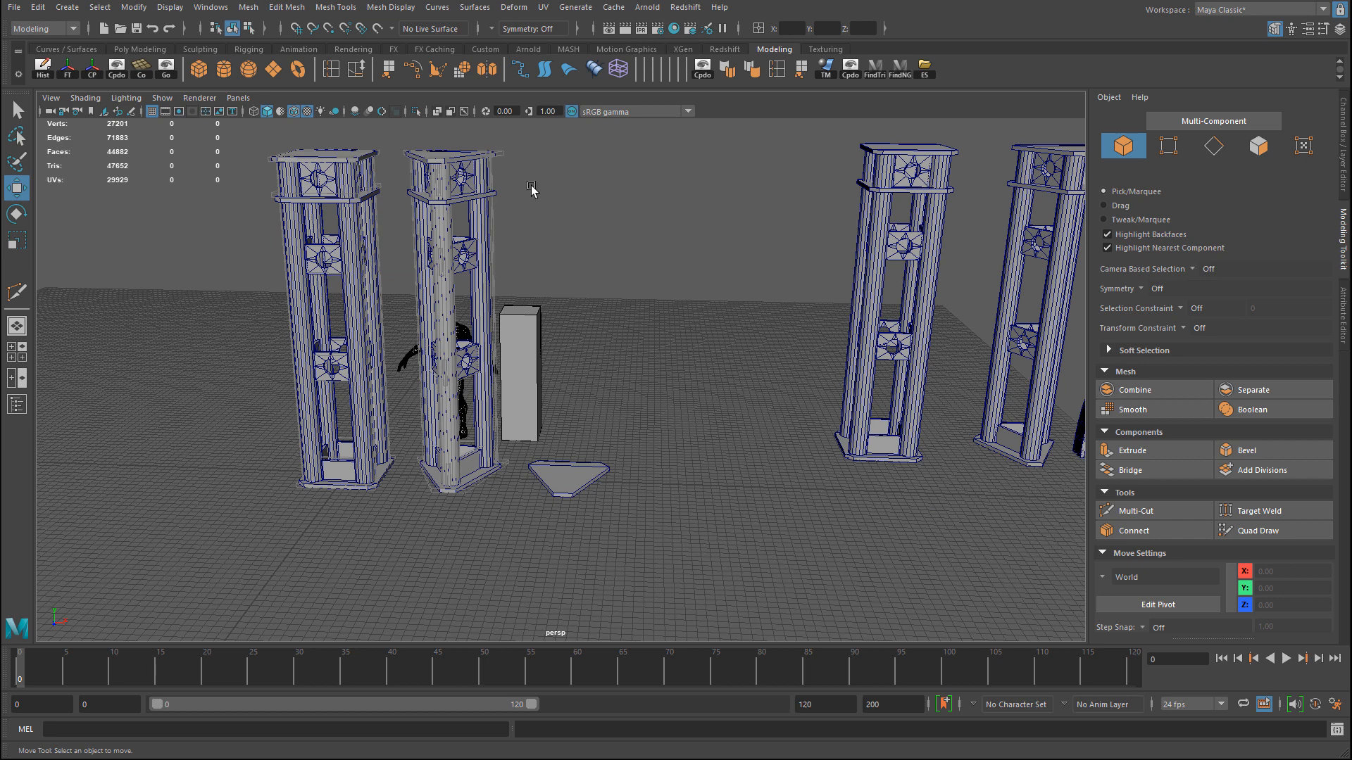
left_click(583, 480)
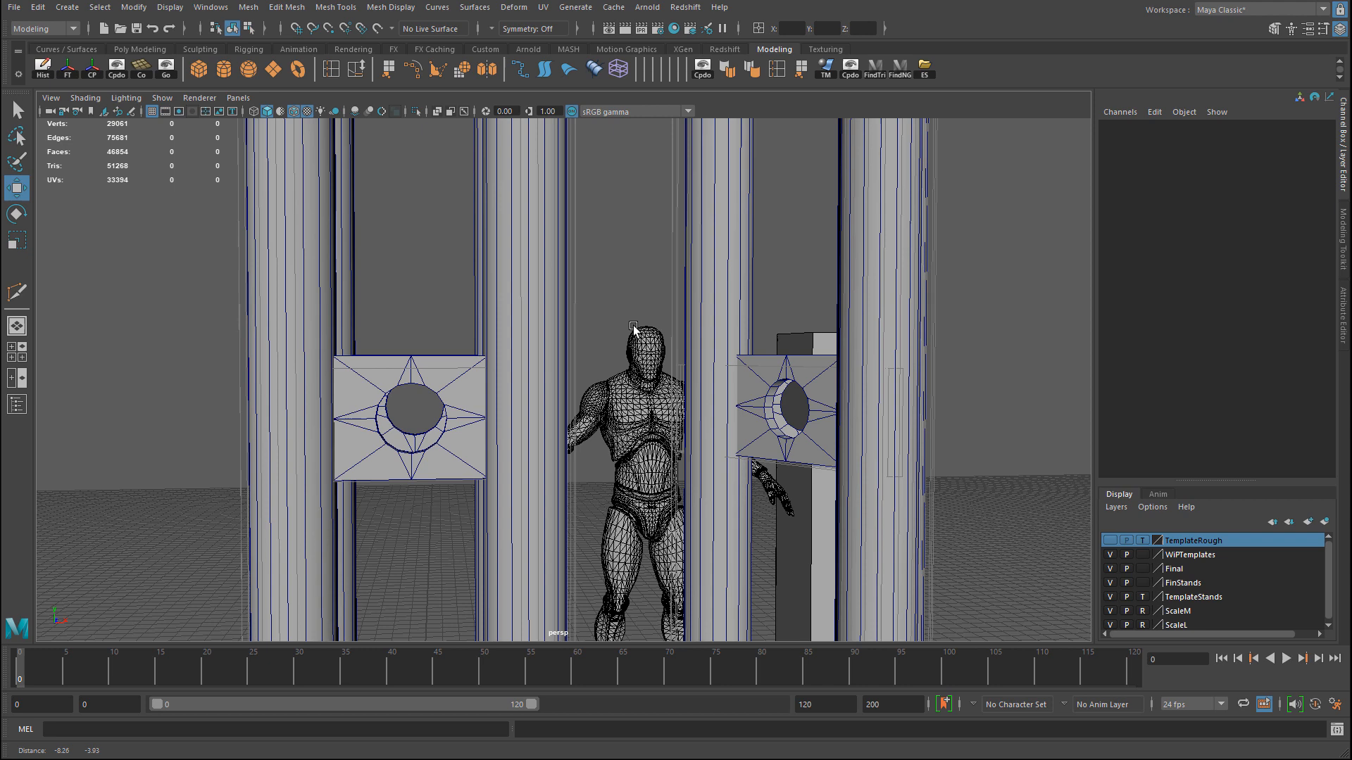
Scale the thin box on the square stand's holed panel to about 43.8 by 34.6 and move it beside the stand, at Translate X -103.991.
left_click_drag(605, 355, 560, 355, "alt")
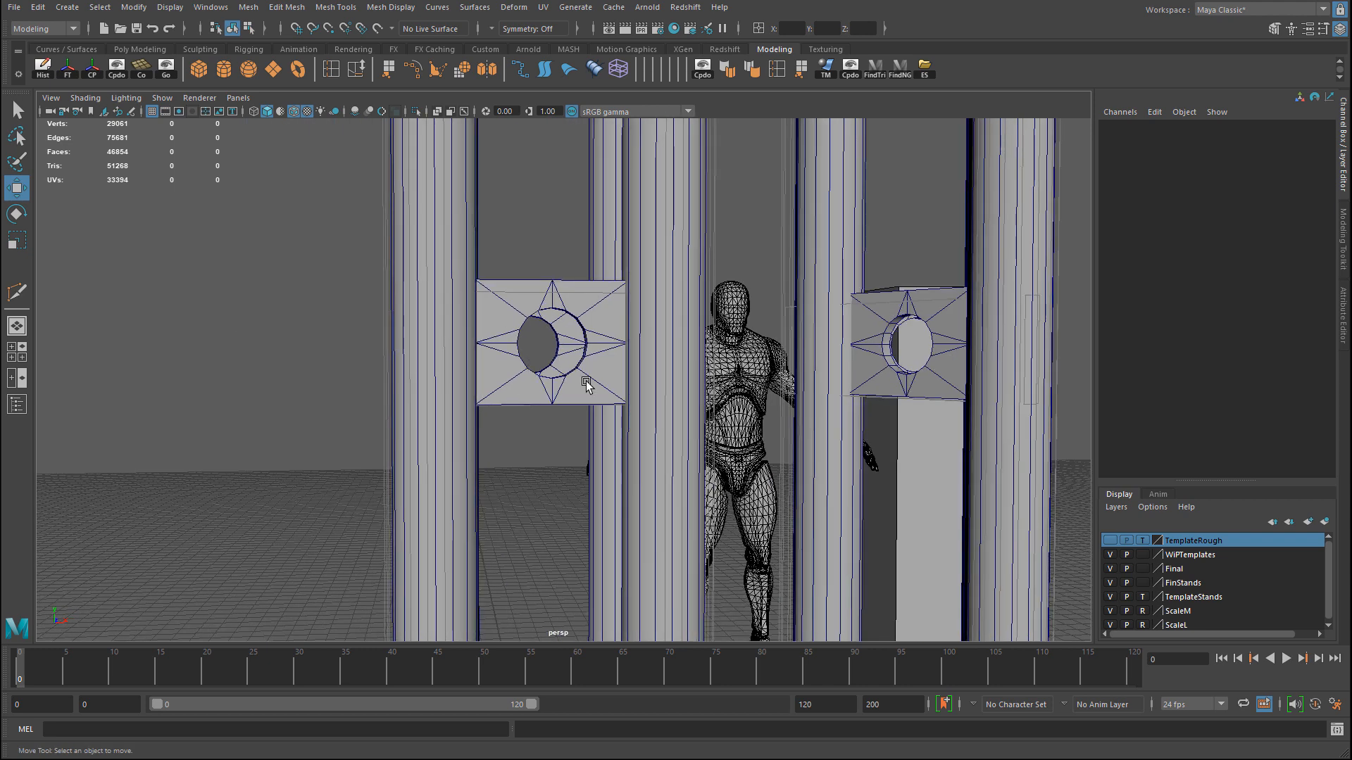
scroll(586, 297, "down", 5)
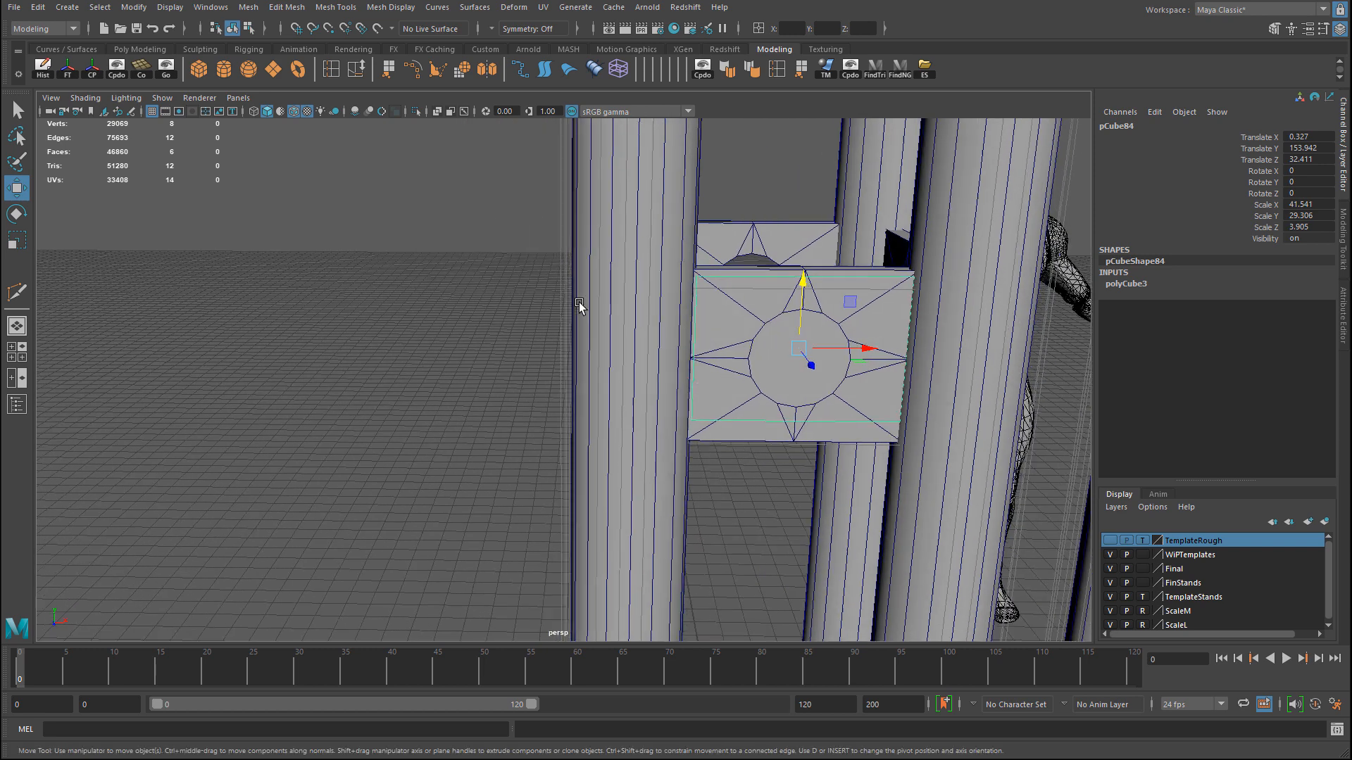
key("r")
mouse_move(809, 291)
left_mouse_down()
mouse_move(805, 278)
mouse_move(817, 310)
left_mouse_up()
key("w")
key("r")
left_click_drag(880, 364, 352, 361)
key("w")
middle_click_drag(448, 372, 559, 378, "alt")
left_click_drag(559, 379, 549, 366, "alt")
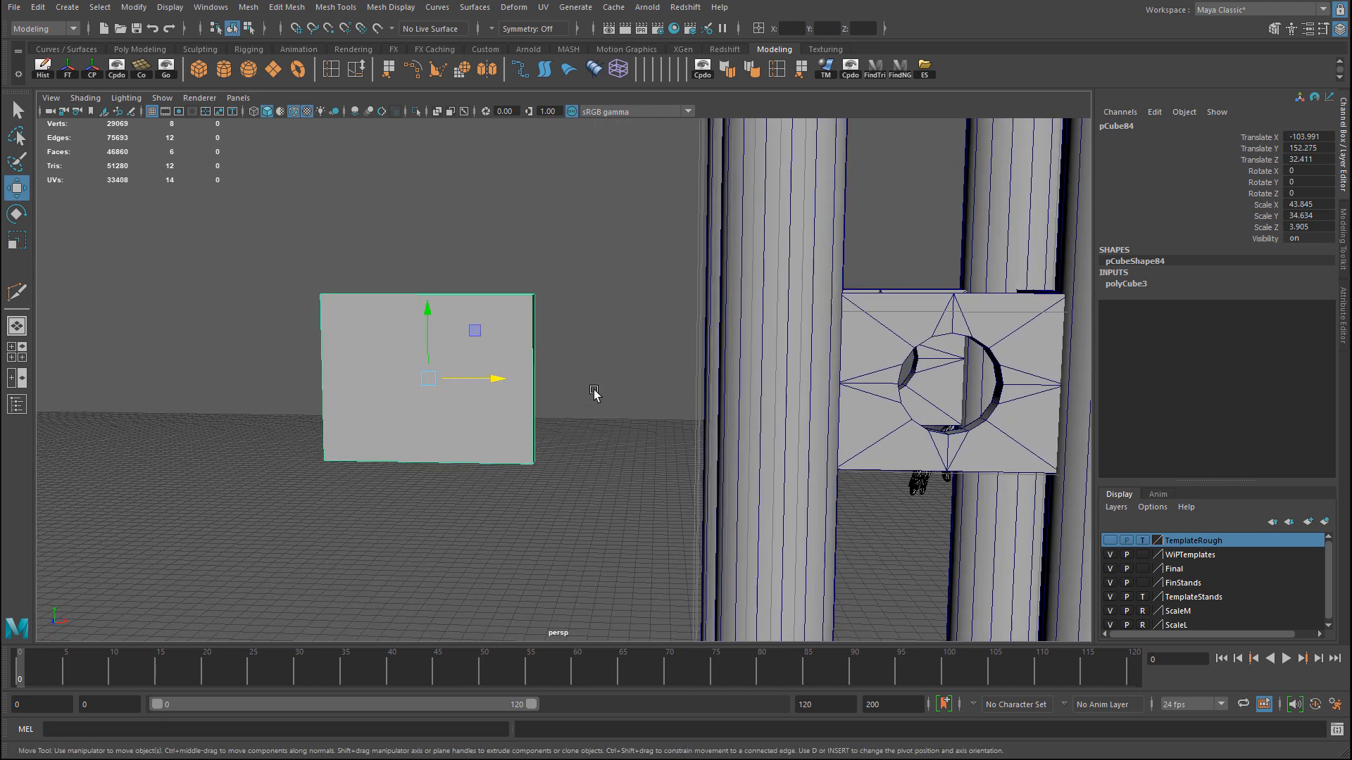
Create a polygon cylinder beside the square stand, at Translate X -116.762, with 16 axis subdivisions.
right_click_drag(512, 396, 401, 381, "alt")
middle_click_drag(535, 394, 468, 339, "alt")
left_click(224, 69)
left_click_drag(697, 574, 508, 571)
left_click(1132, 284)
left_click(1309, 317)
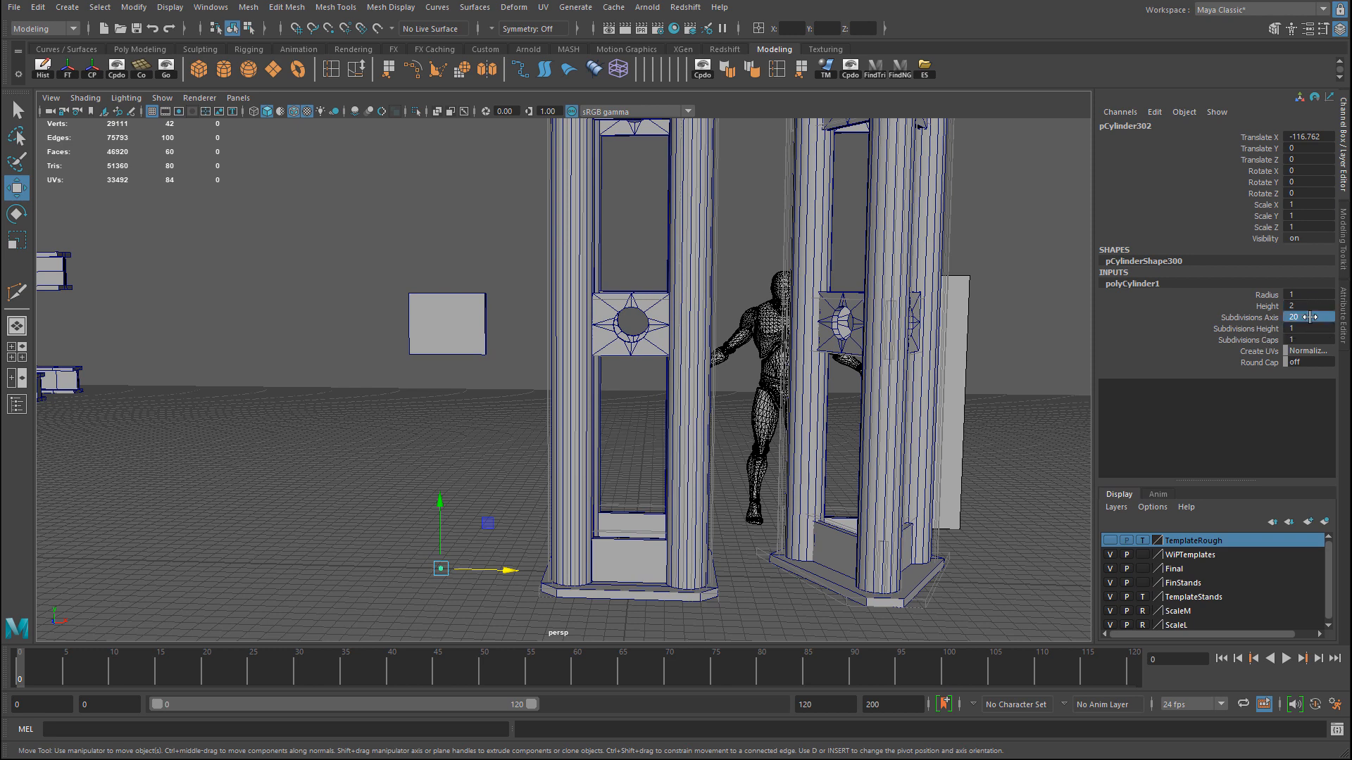
type("16")
Scale the new cylinder up uniformly to about 6.444.
left_click_drag(517, 513, 535, 507, "alt")
middle_click_drag(534, 507, 570, 476, "alt")
right_click_drag(371, 462, 661, 479, "alt")
middle_click_drag(619, 509, 620, 465, "alt")
left_click_drag(609, 466, 583, 466, "alt")
key("e")
key("r")
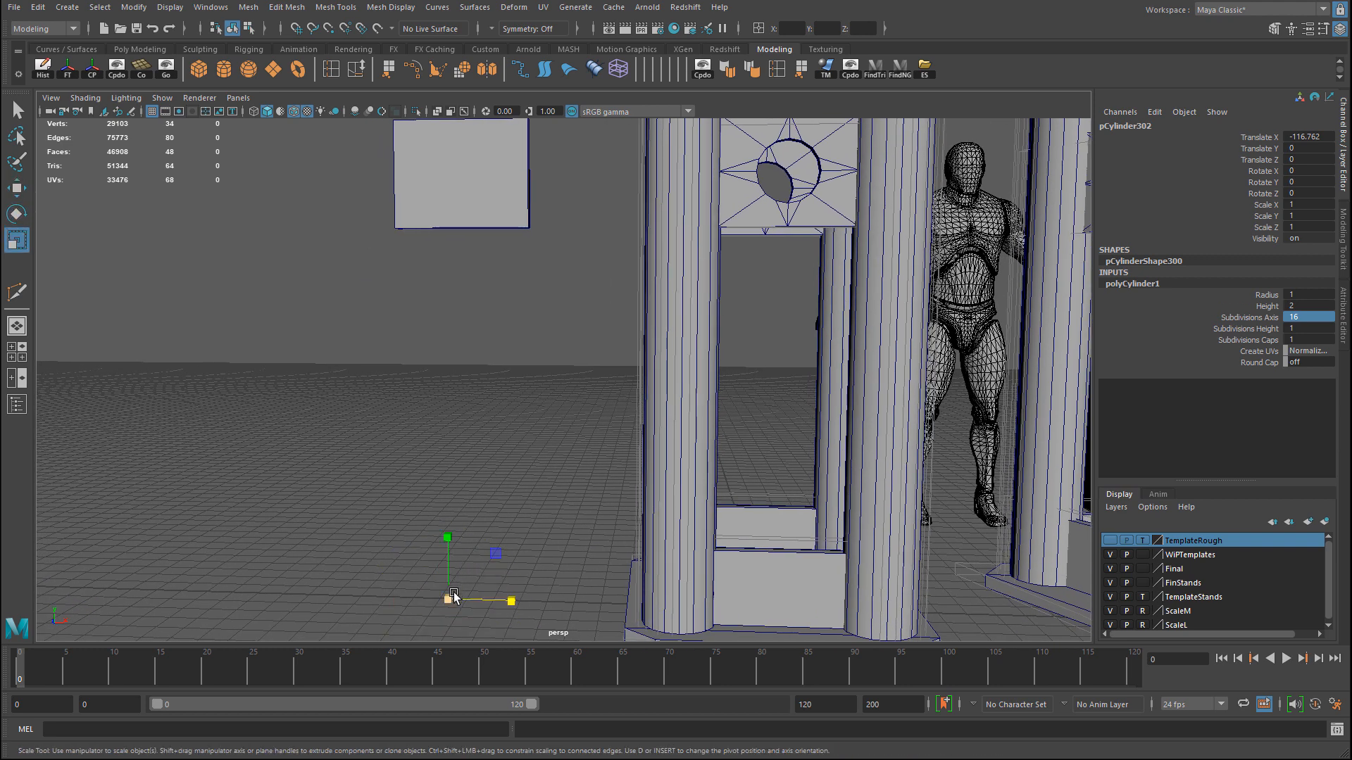
left_click_drag(448, 599, 479, 604)
key("w")
Rotate the cylinder 90 degrees about X in the front view so its cap faces forward.
key("space")
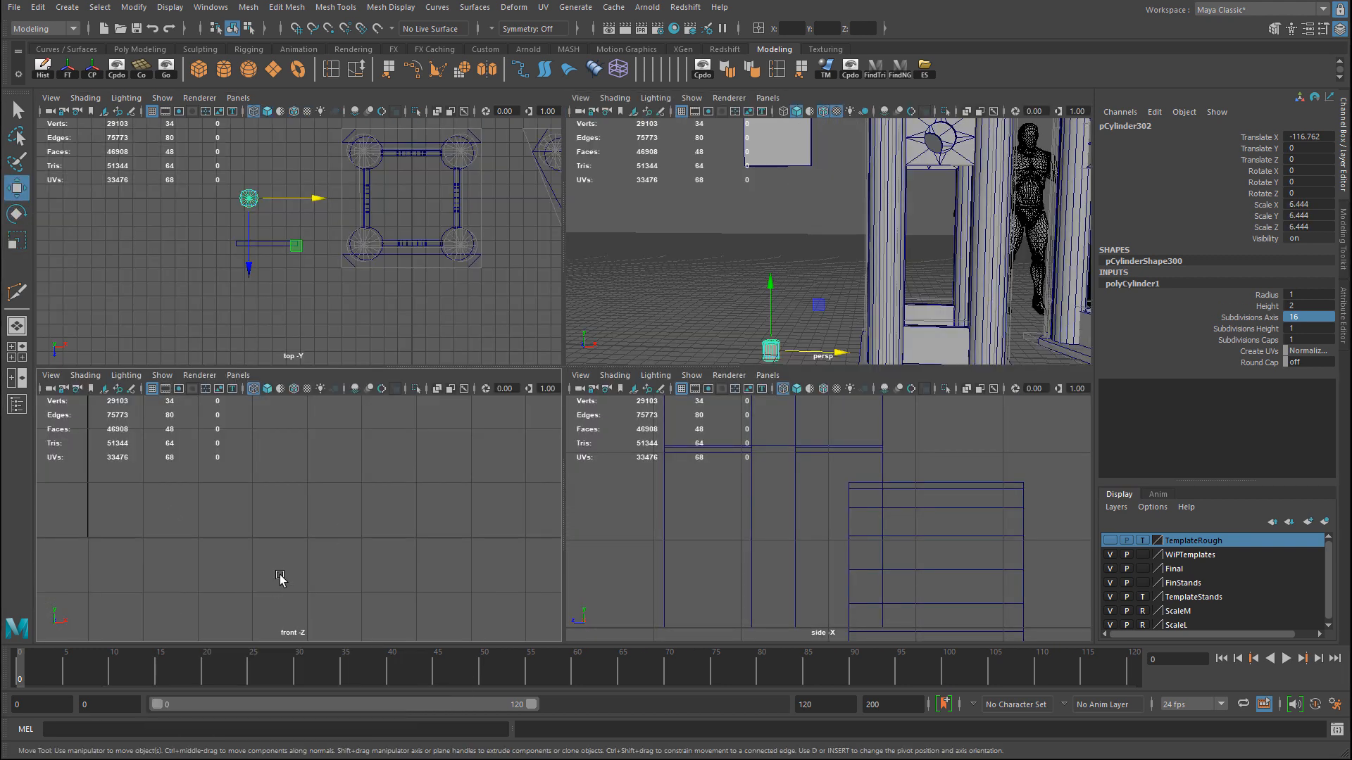
key("space")
right_click_drag(707, 483, 721, 336, "alt")
middle_click_drag(721, 336, 704, 450, "alt")
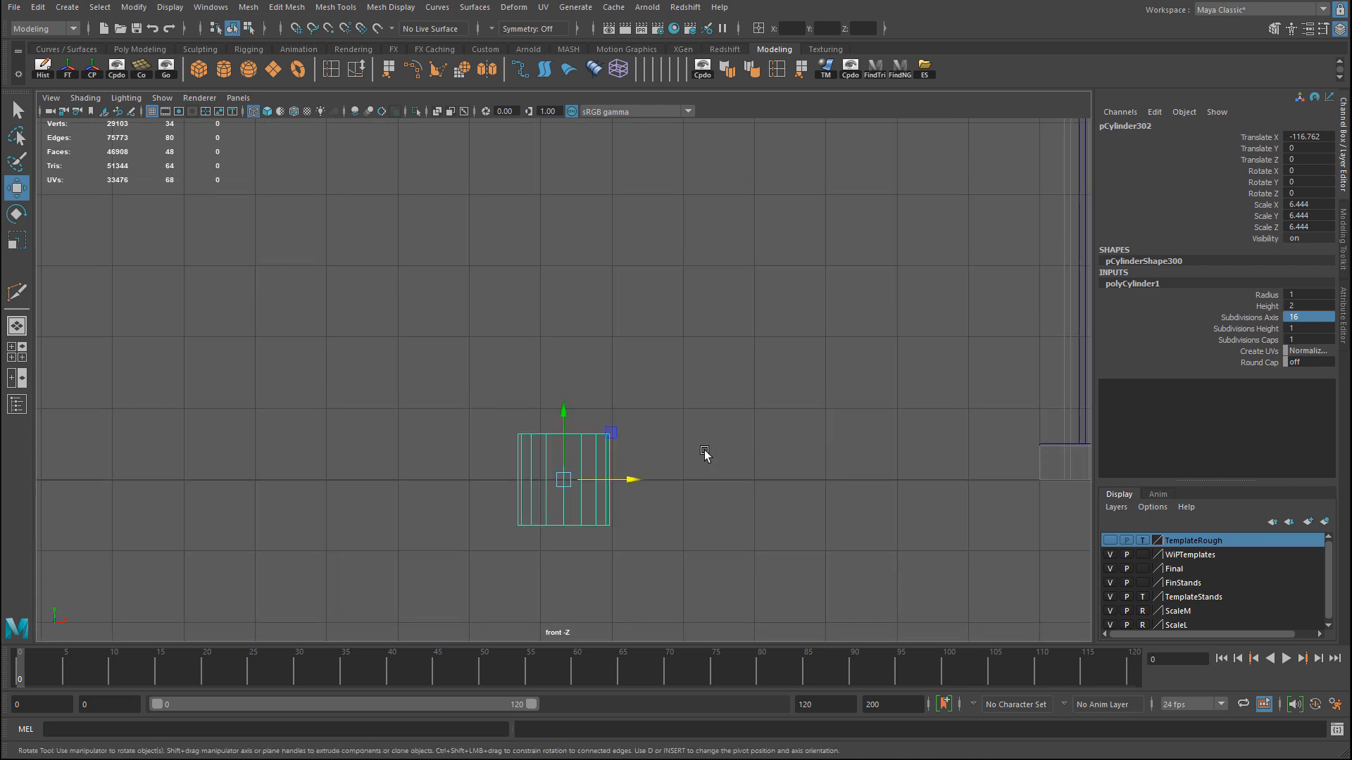
key("e")
left_click_drag(596, 447, 567, 521)
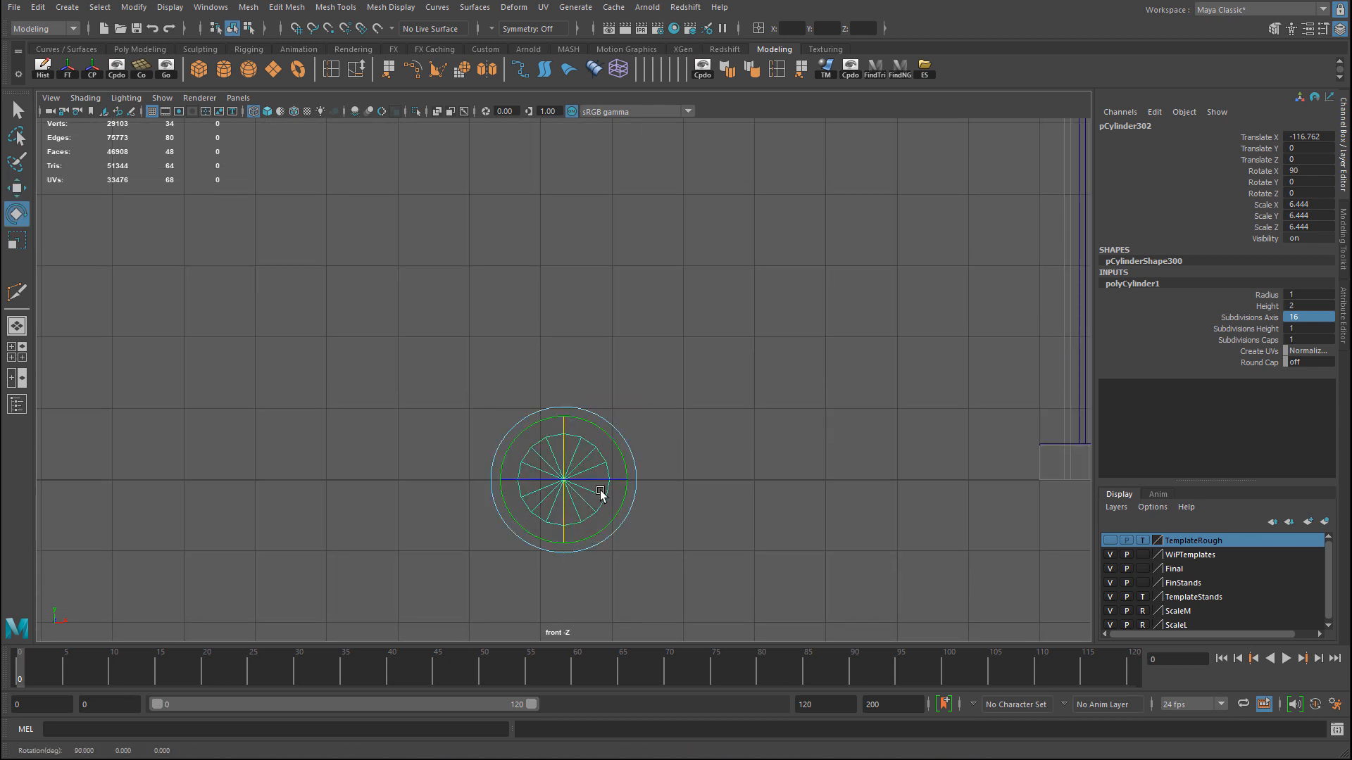
Raise the cylinder to the panel's mid-height in the front view, at a Translate Y of about 151.6.
right_click_drag(836, 415, 222, 404, "alt")
middle_click_drag(222, 404, 198, 499, "alt")
key("w")
left_click_drag(536, 512, 536, 210)
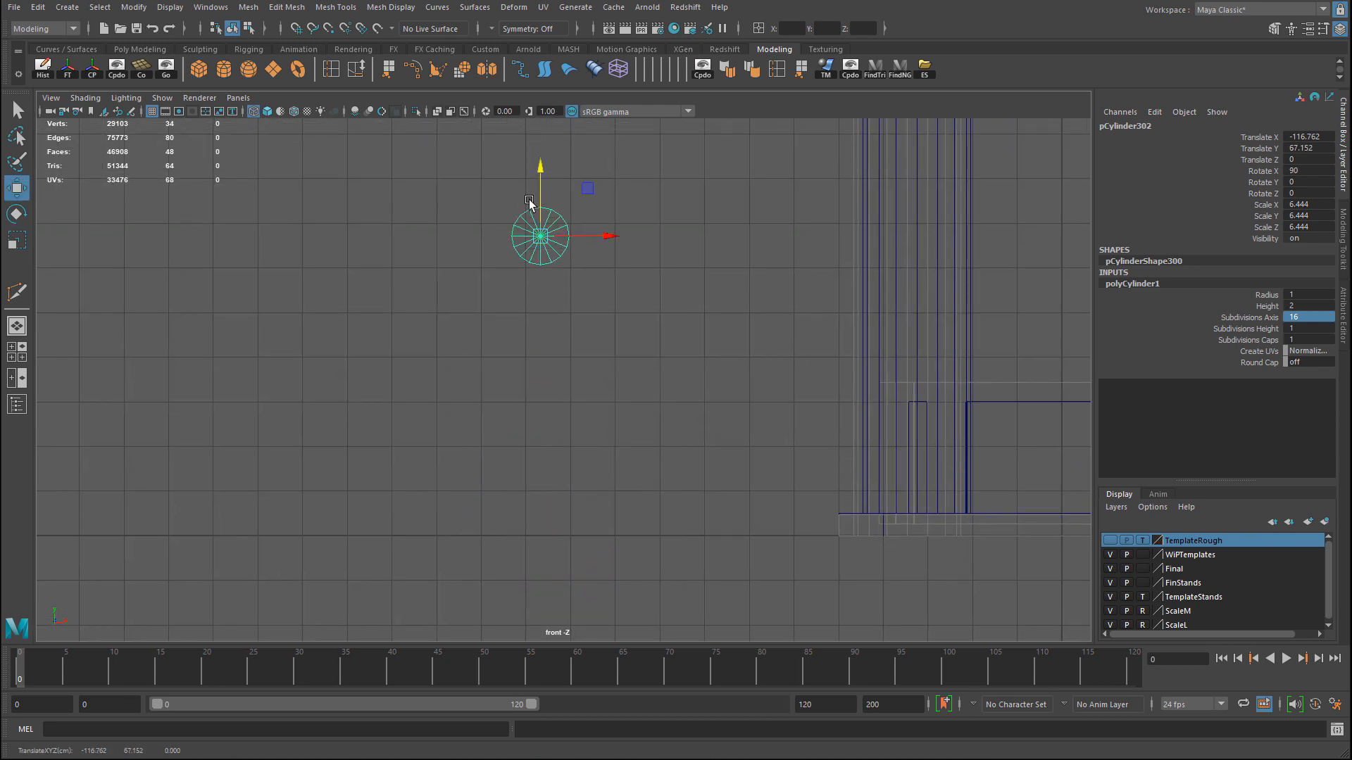
middle_click_drag(537, 211, 606, 522, "alt")
left_click_drag(606, 493, 608, 211)
middle_click_drag(661, 221, 588, 482, "alt")
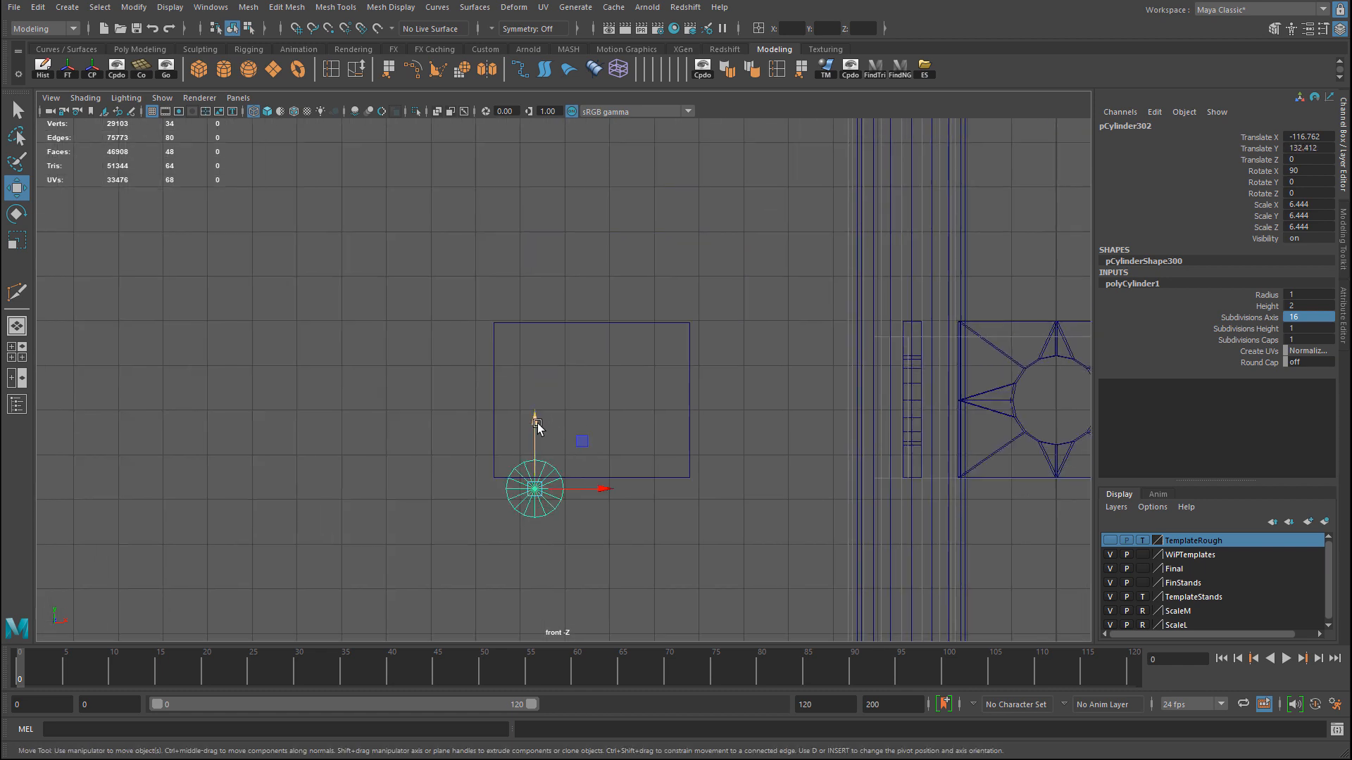
left_click_drag(534, 426, 535, 329)
Scale the cylinder uniformly to about 11.722 and position it through the panel, at Translate X -103.205 and Translate Z 30.453.
key("r")
left_click_drag(534, 393, 615, 384)
key("w")
key("space")
left_click_drag(703, 368, 707, 366)
key("f")
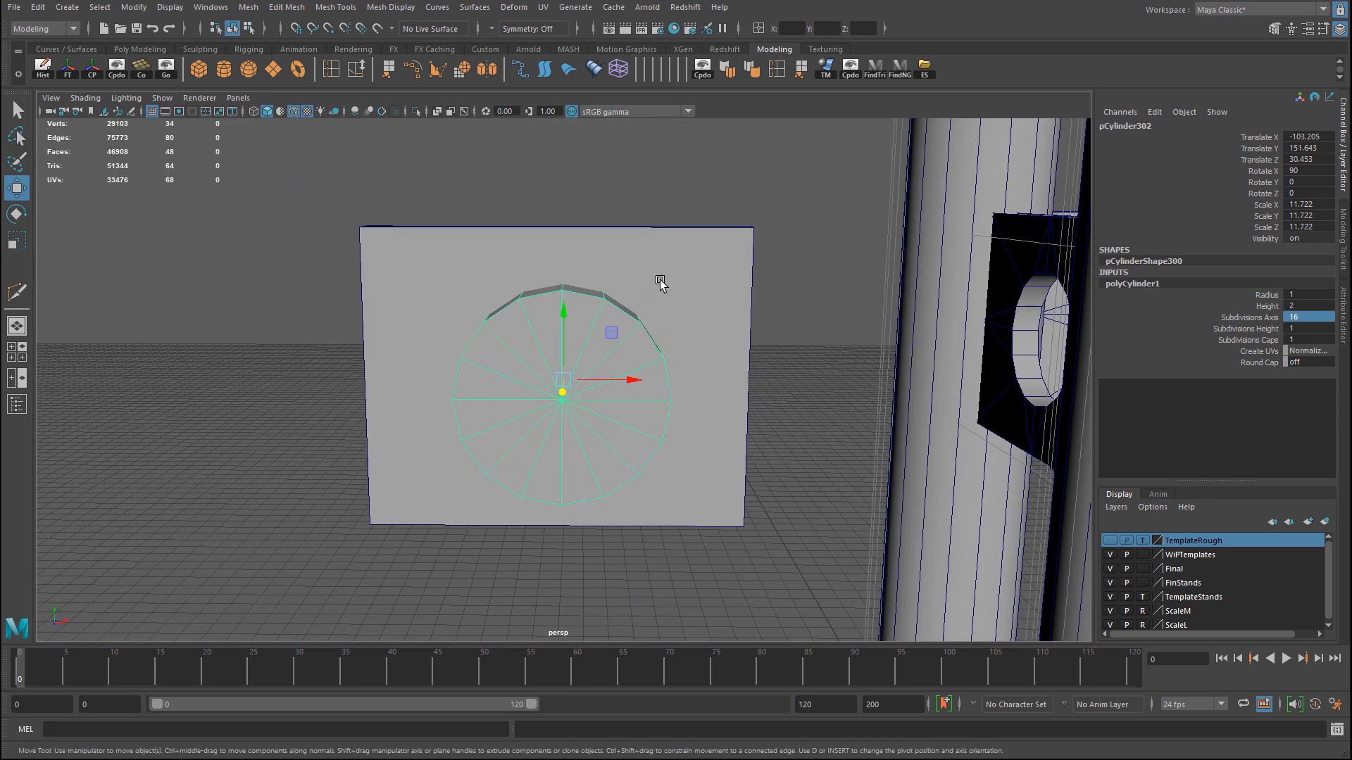
Nudge the cylinder sideways to Translate X -104.281 to centre it on the panel.
left_click(690, 297)
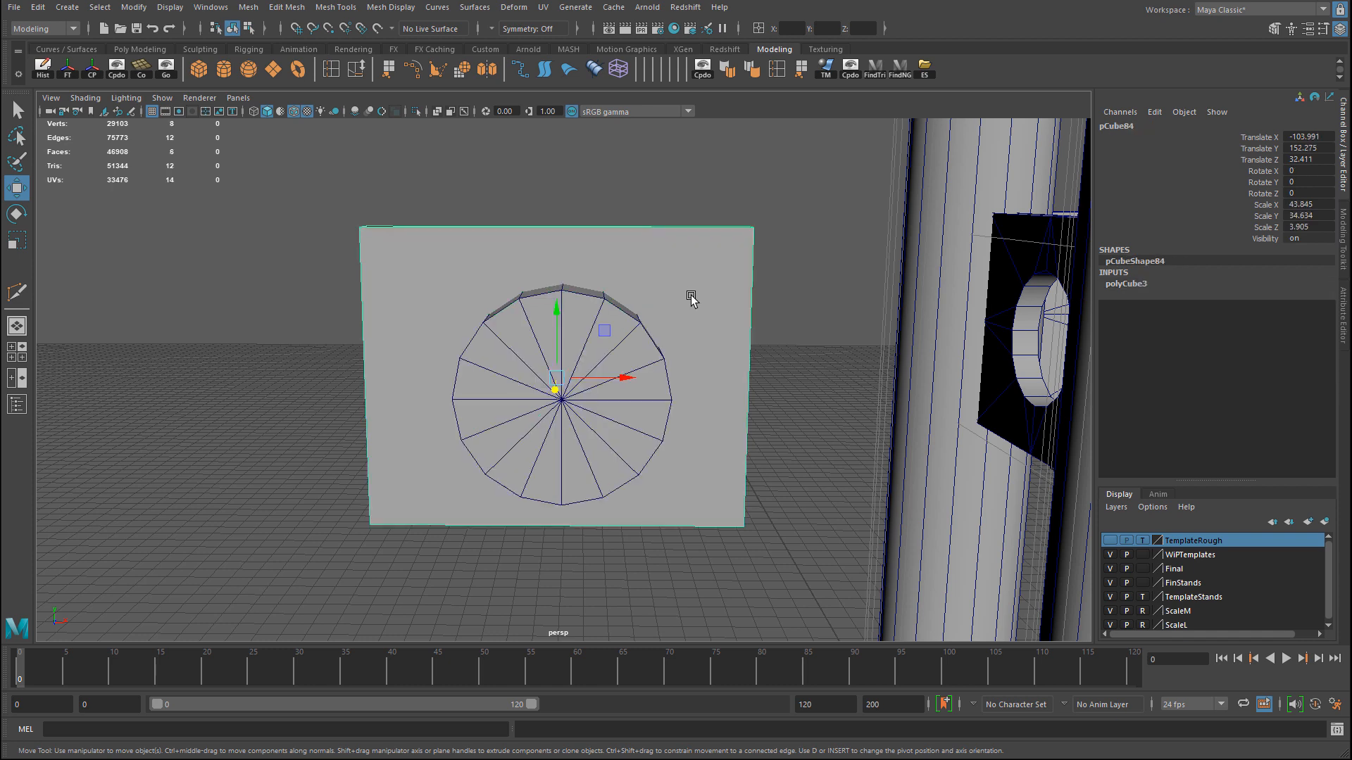
left_click(658, 352)
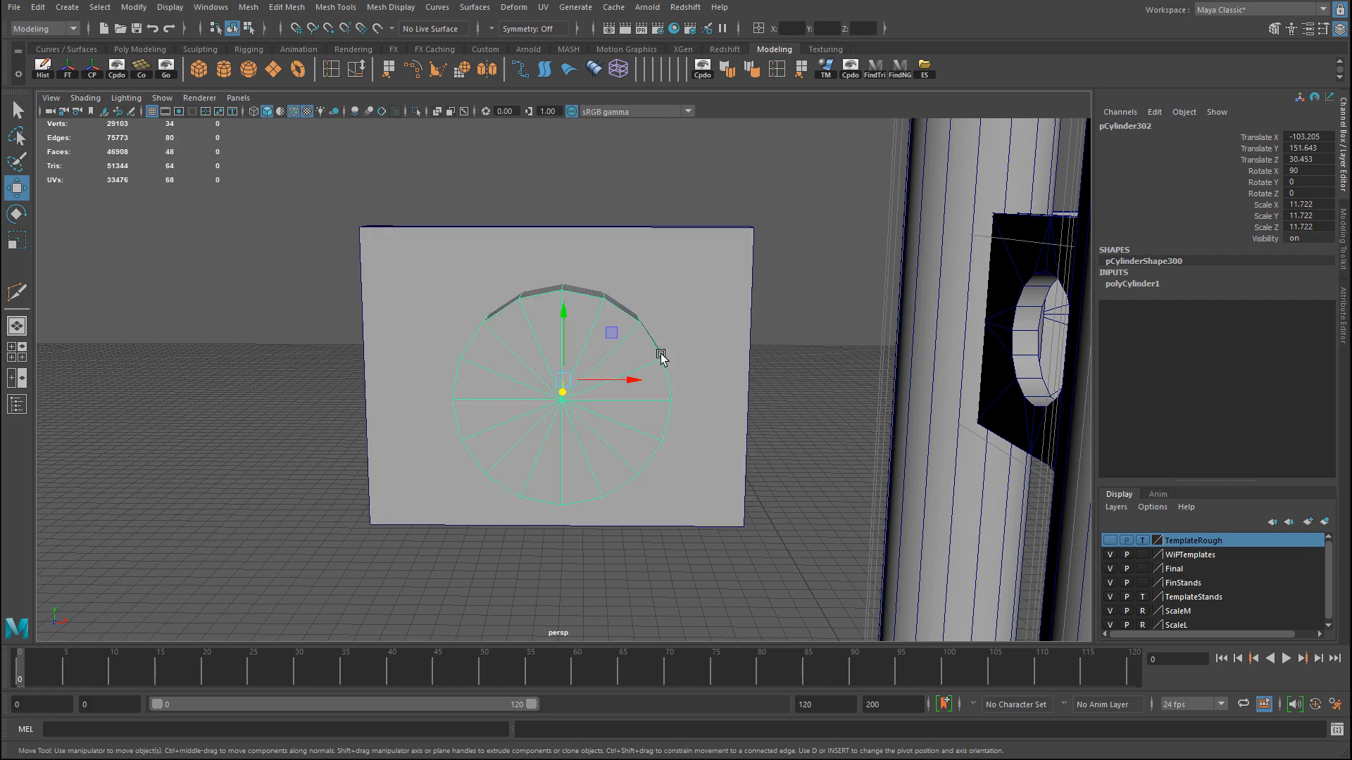
left_click_drag(611, 338, 615, 335, "alt")
left_click_drag(640, 380, 713, 381)
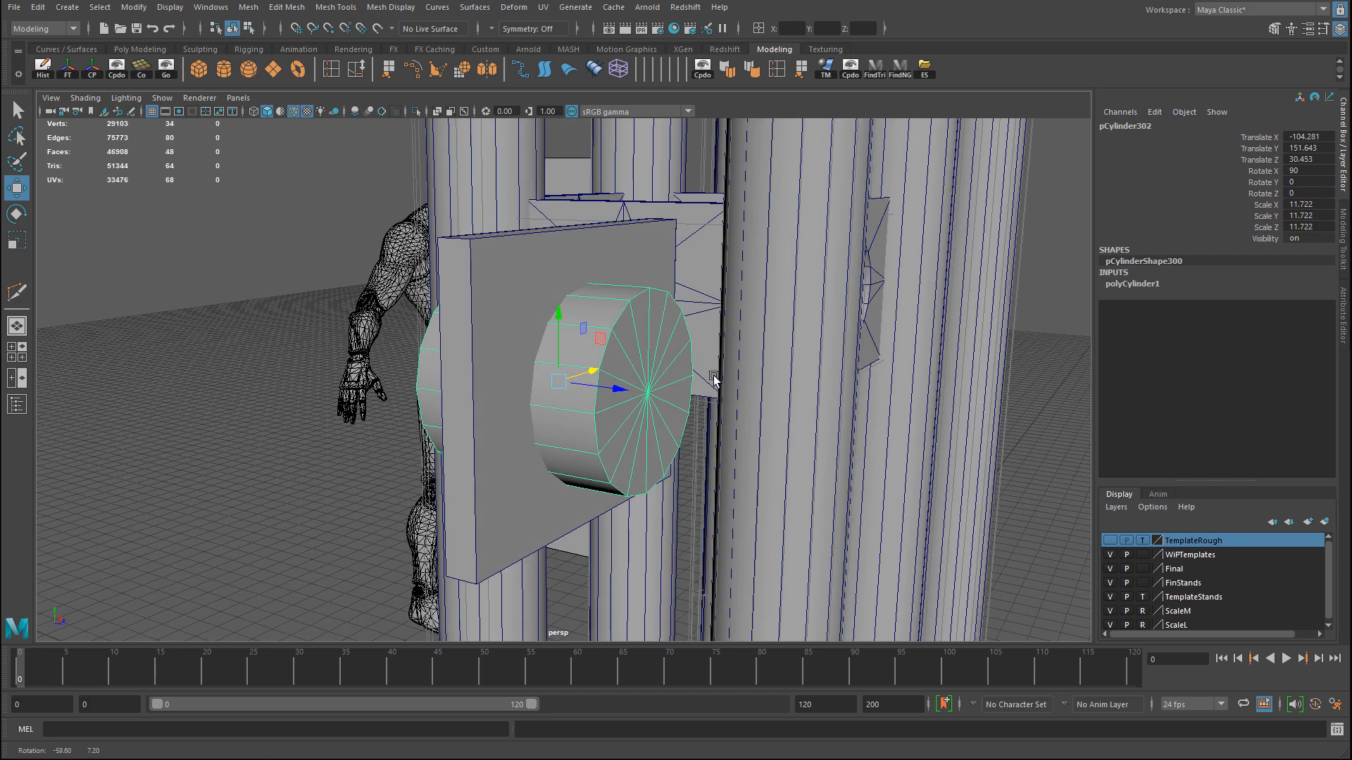
Select the panel and the cylinder together and detach the Booleans operations as a floating window beside them.
left_click(598, 267)
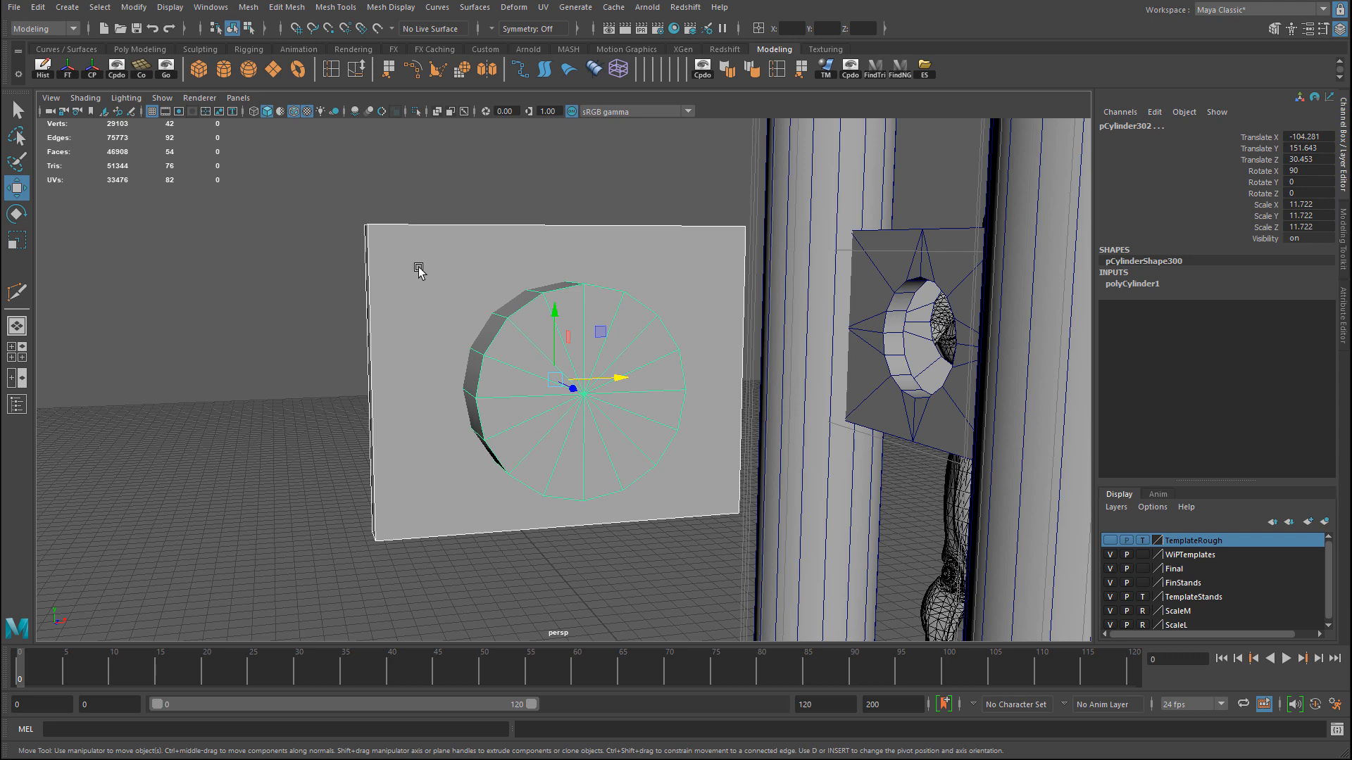
left_click_drag(659, 317, 490, 307, "alt")
left_click(248, 8)
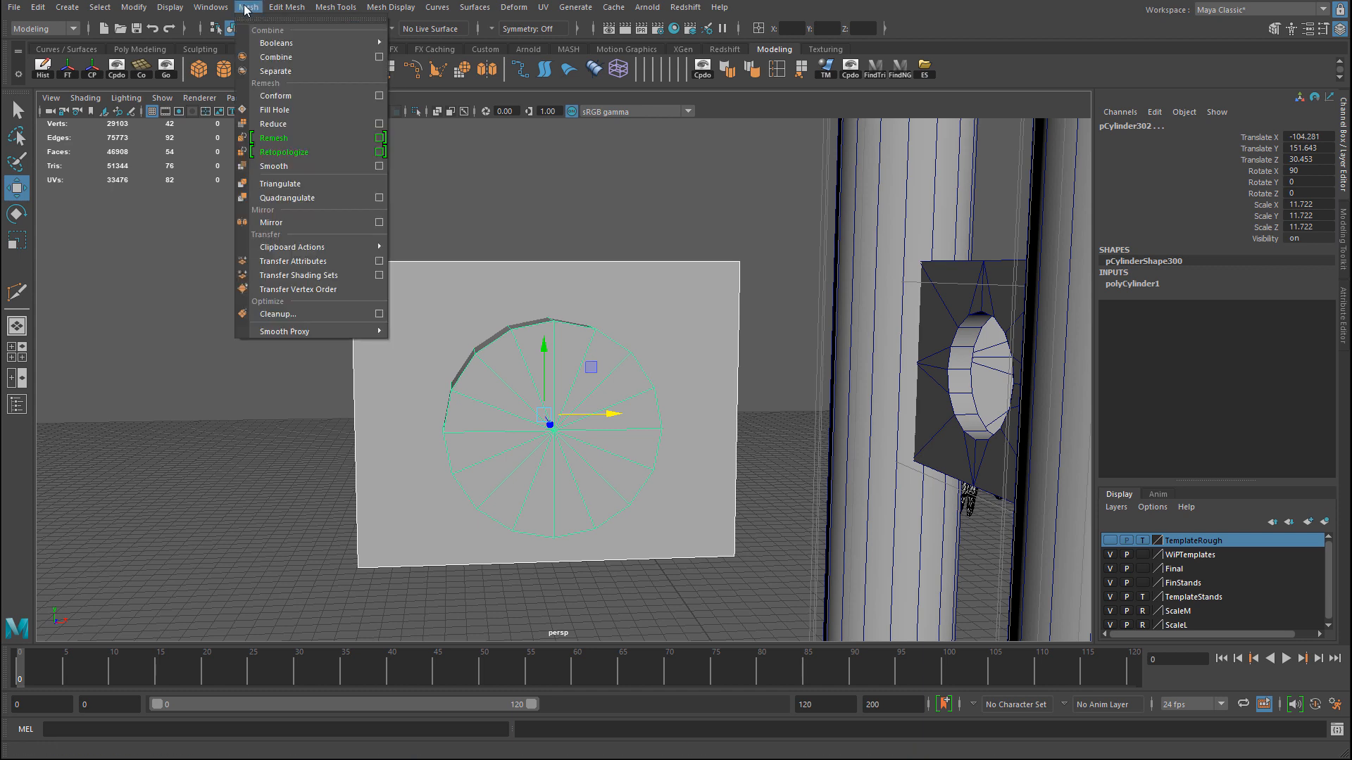
mouse_move(275, 42)
left_click(427, 28)
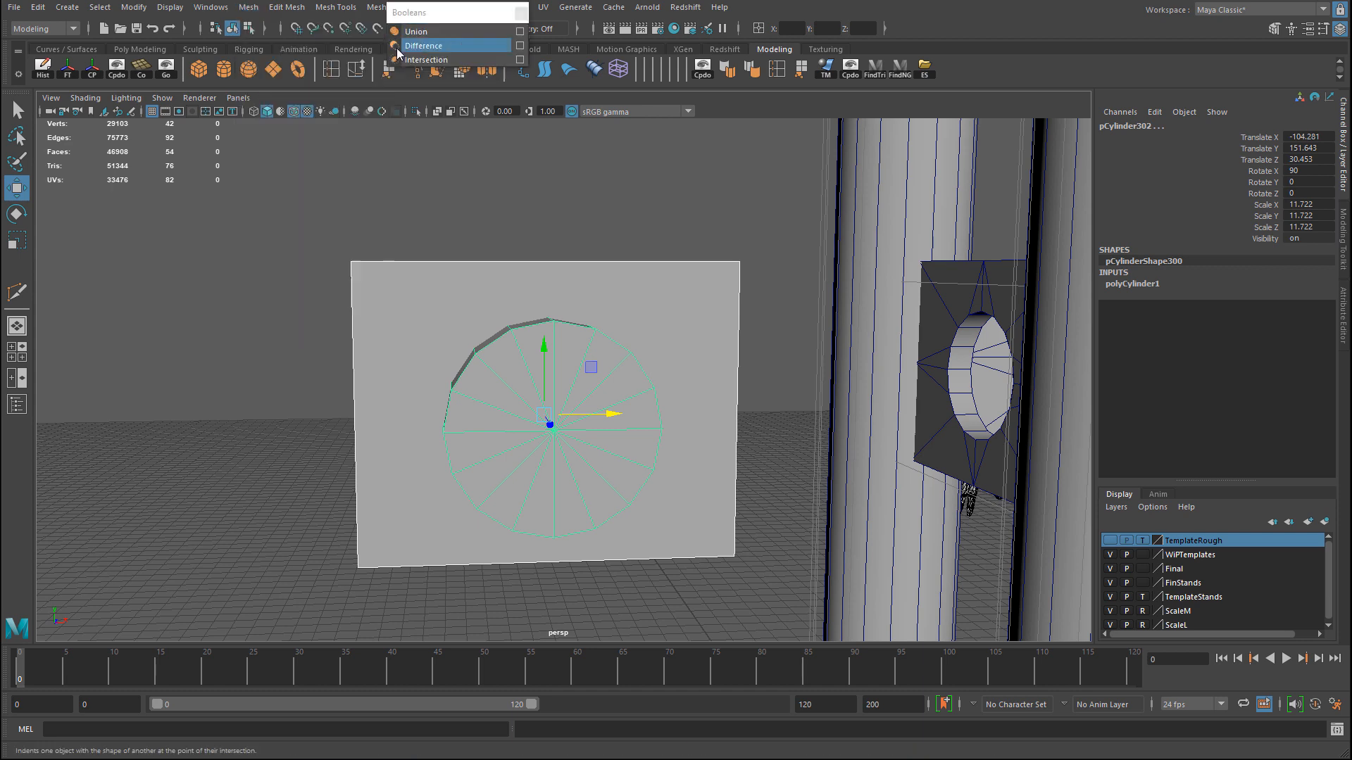
left_click_drag(428, 19, 958, 183)
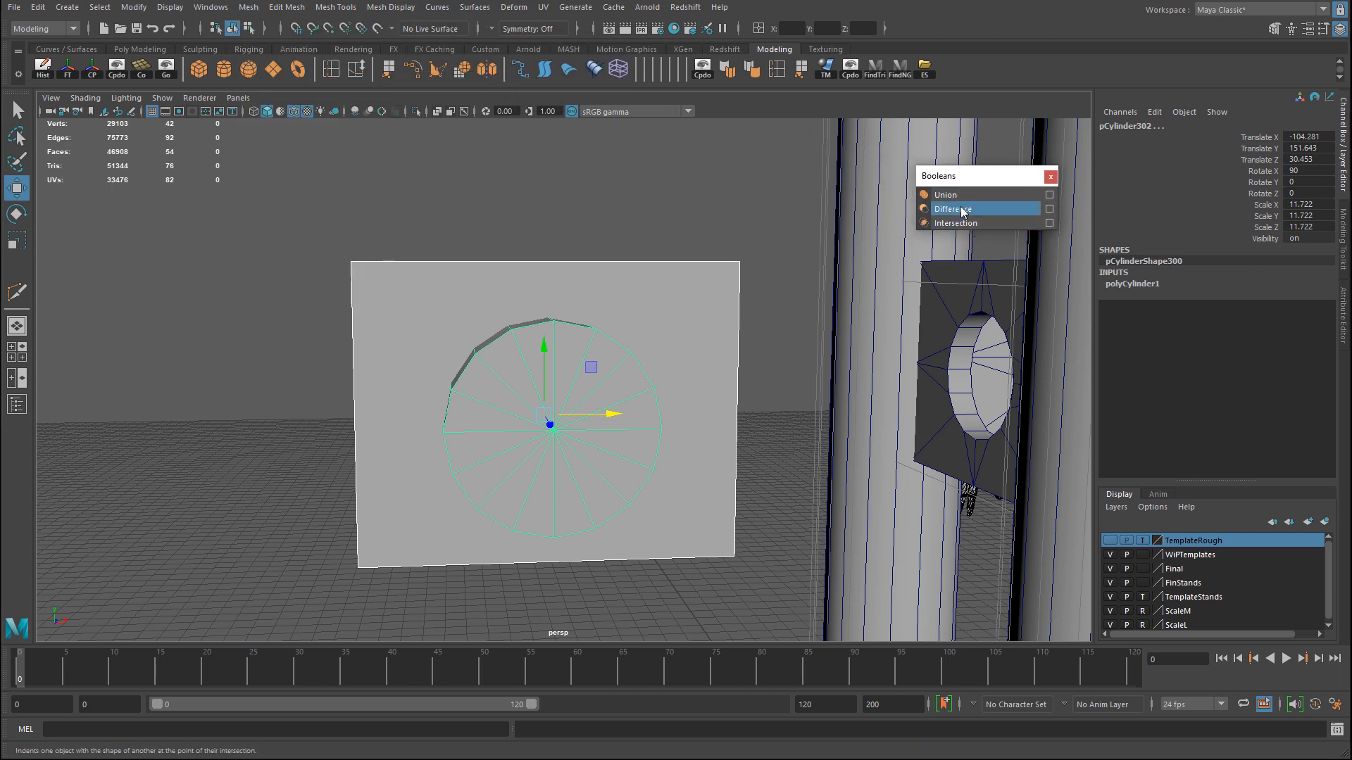
Undo the last operation on the panel and cylinder, and move the cylinder clear of the panel to Translate X -168.37.
key("ctrl+z")
left_click_drag(543, 314, 549, 347, "alt")
key("w")
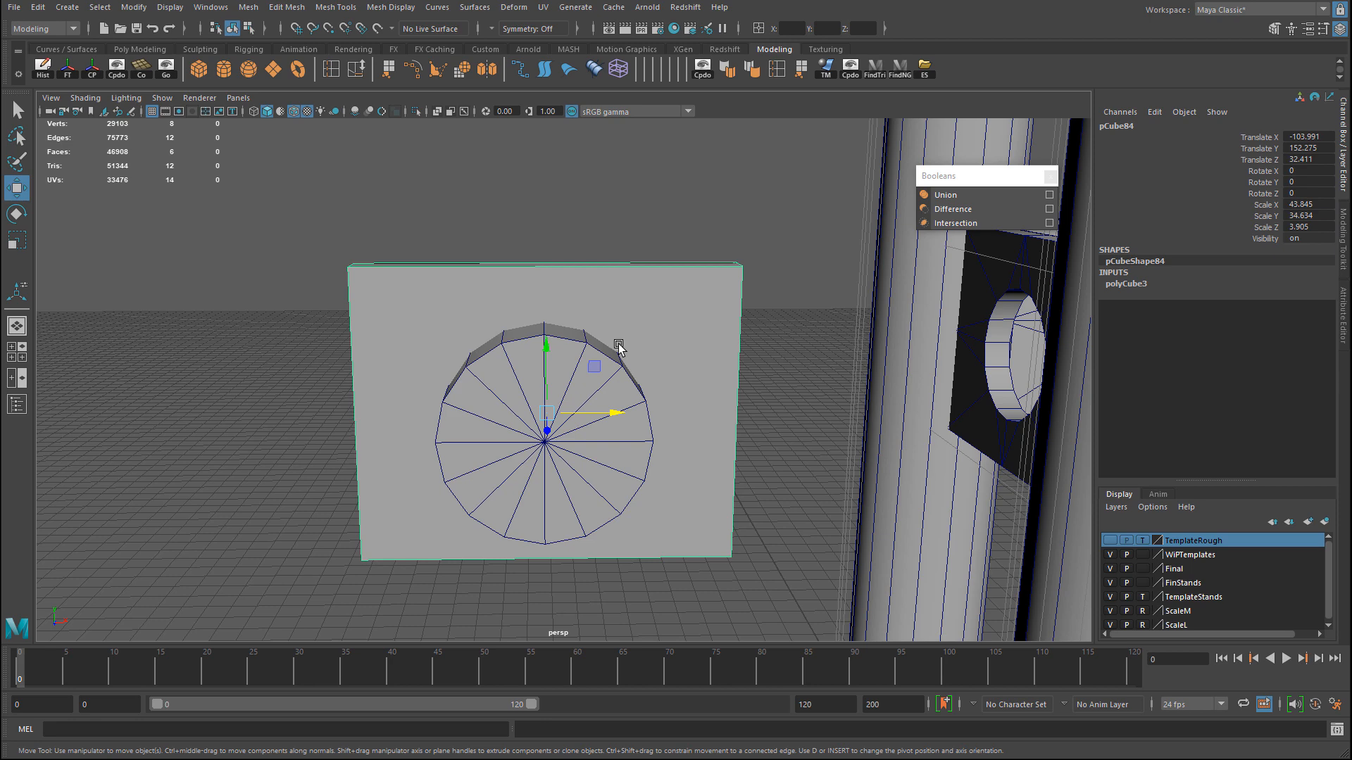
left_click_drag(619, 347, 608, 297, "alt")
left_click(539, 463)
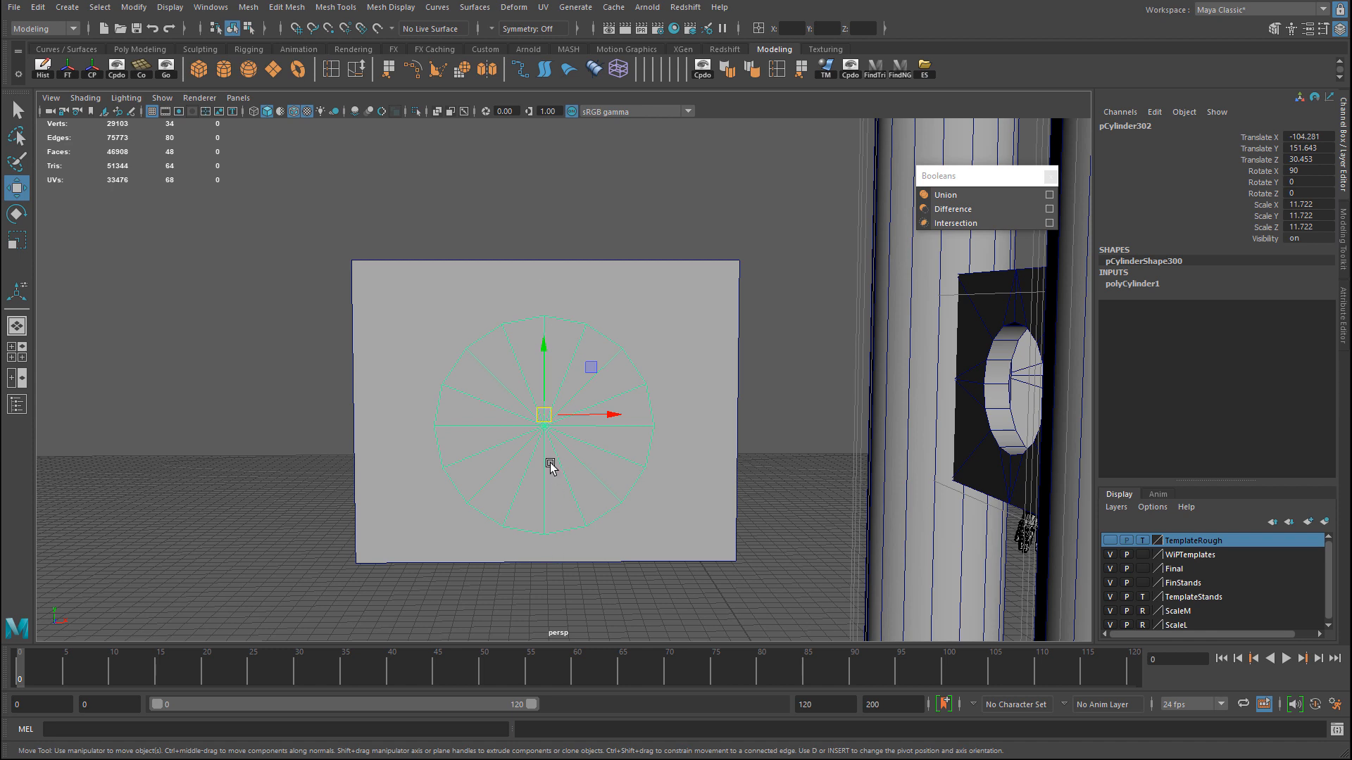
left_click(658, 335)
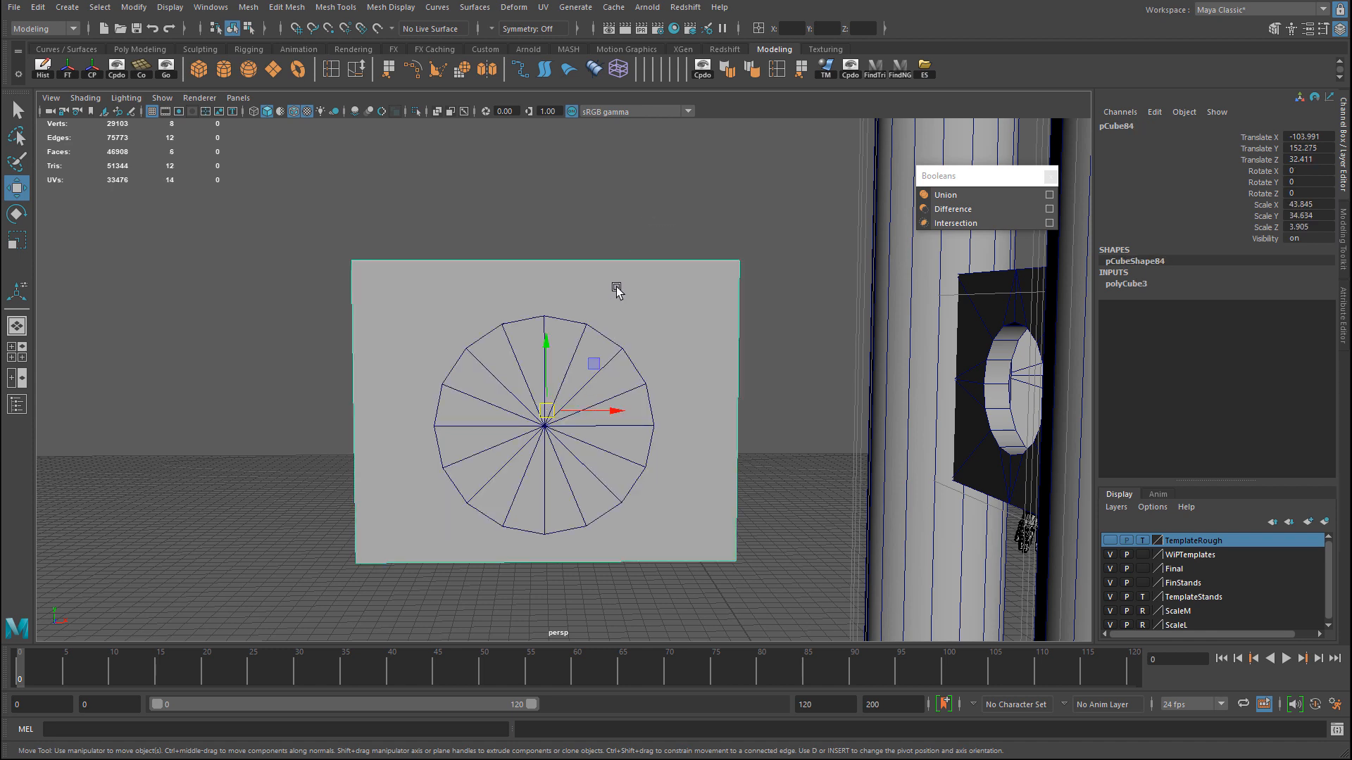
right_click_drag(616, 290, 472, 404, "alt")
left_click(559, 441)
left_click_drag(607, 413, 317, 392)
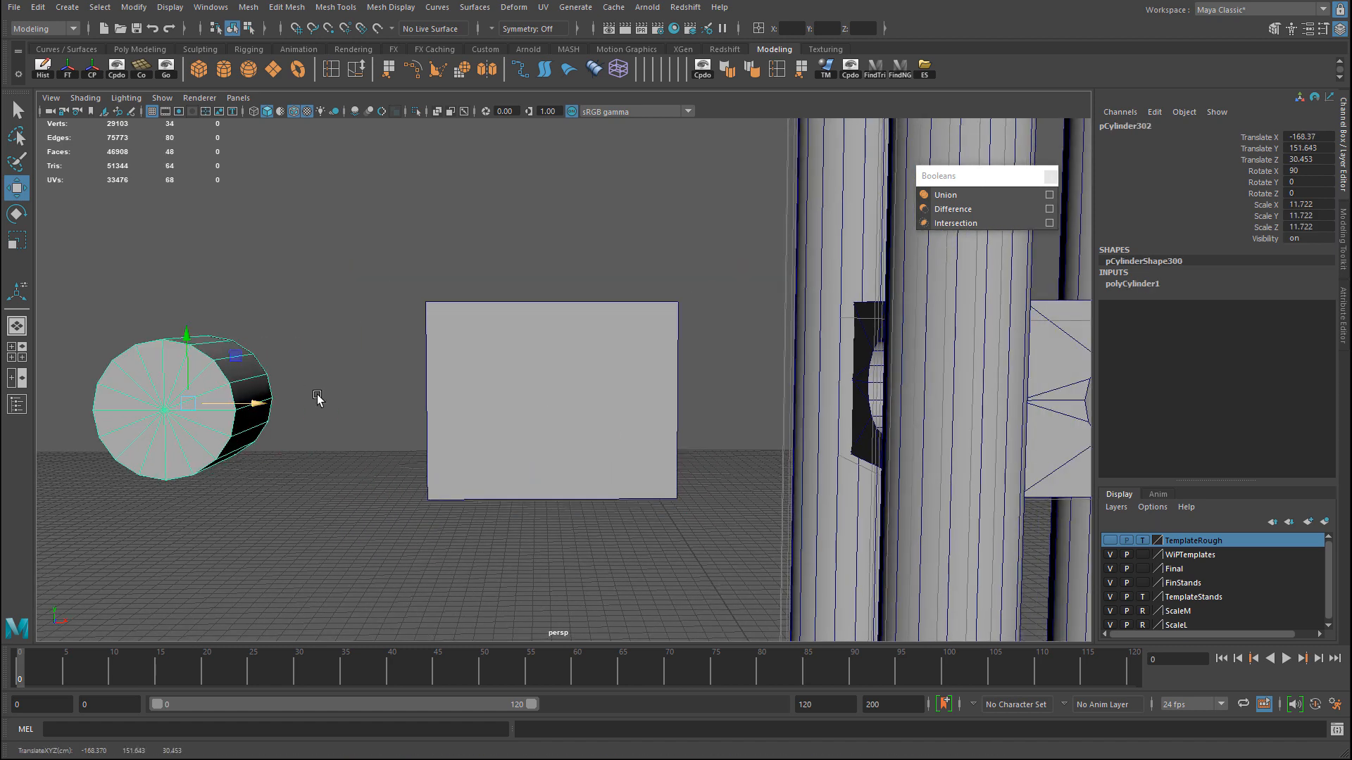
Insert centred vertical and horizontal edge loops across the panel with Multi-Cut.
left_click(550, 367)
left_click_drag(550, 367, 525, 305, "alt")
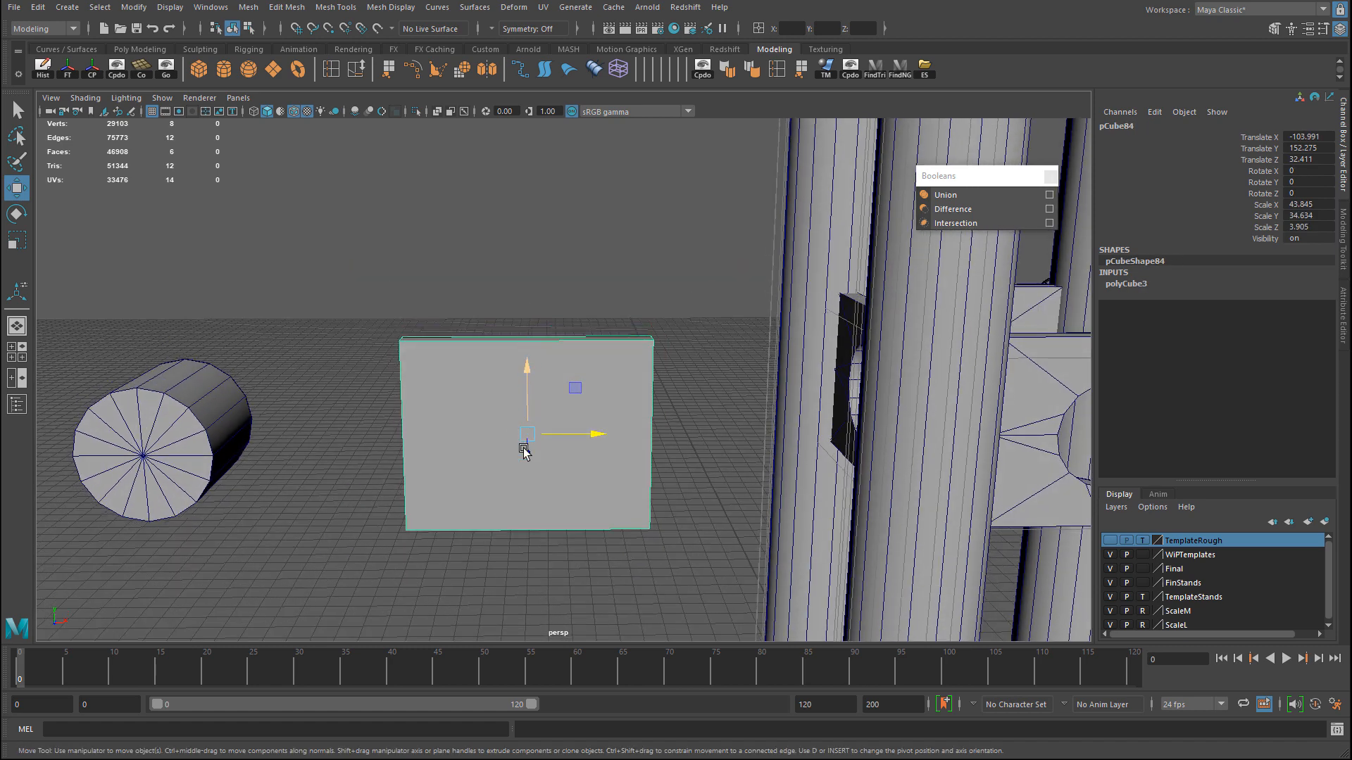
left_click(1342, 253)
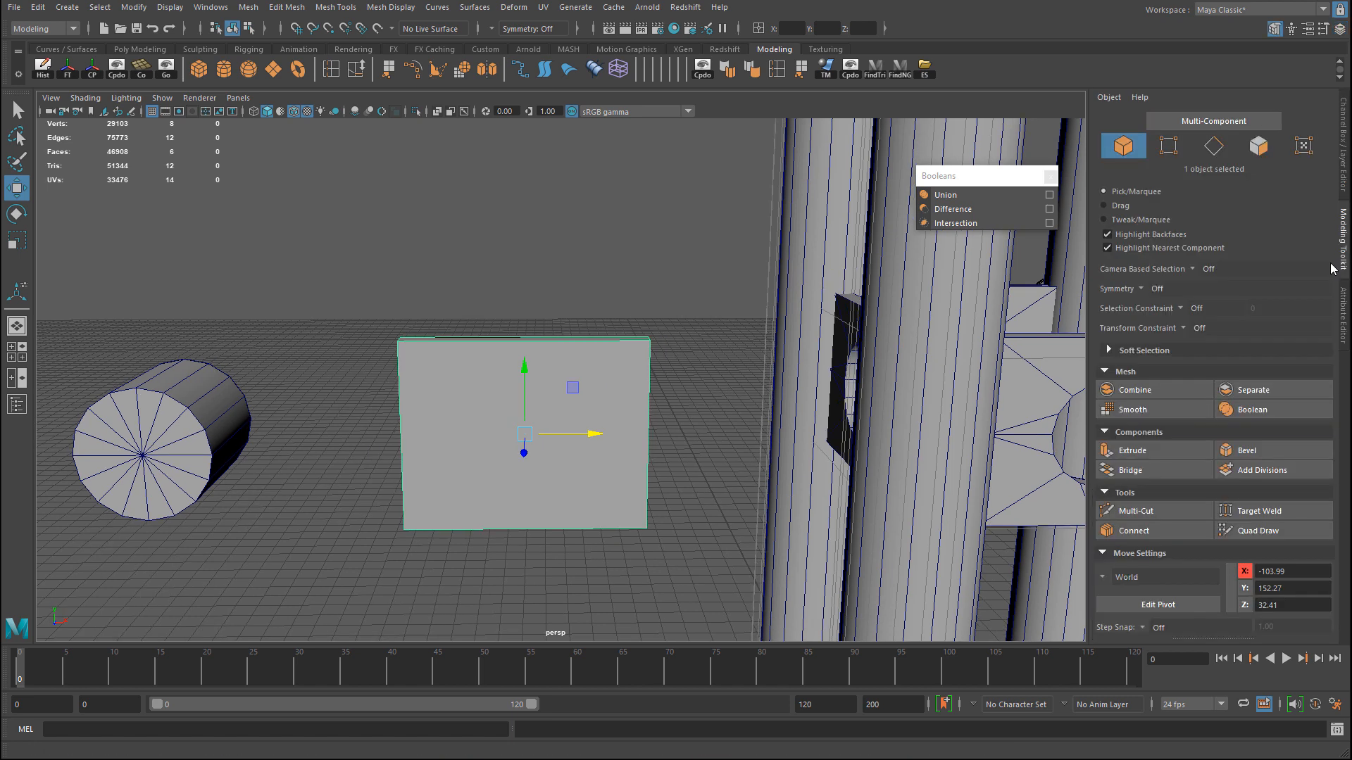
left_click(1160, 508)
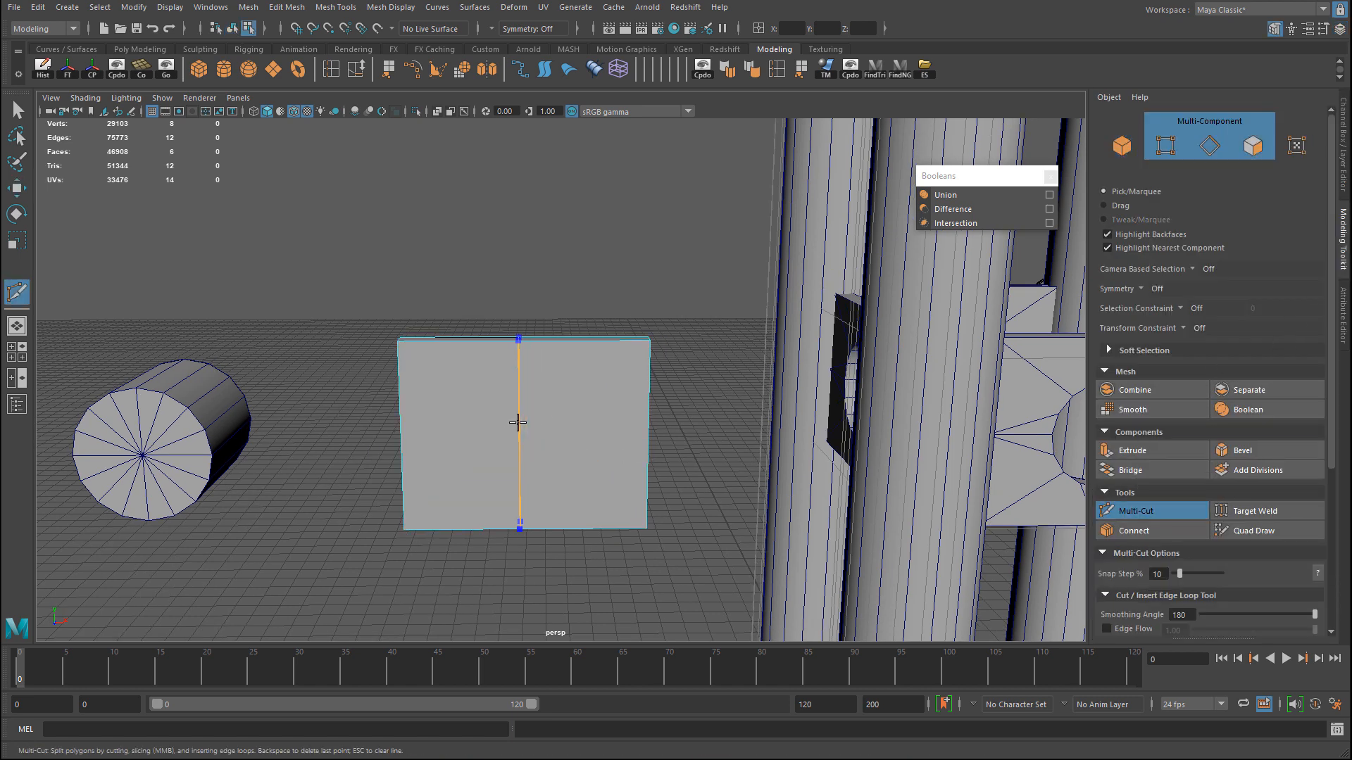
left_click(524, 429, "ctrl")
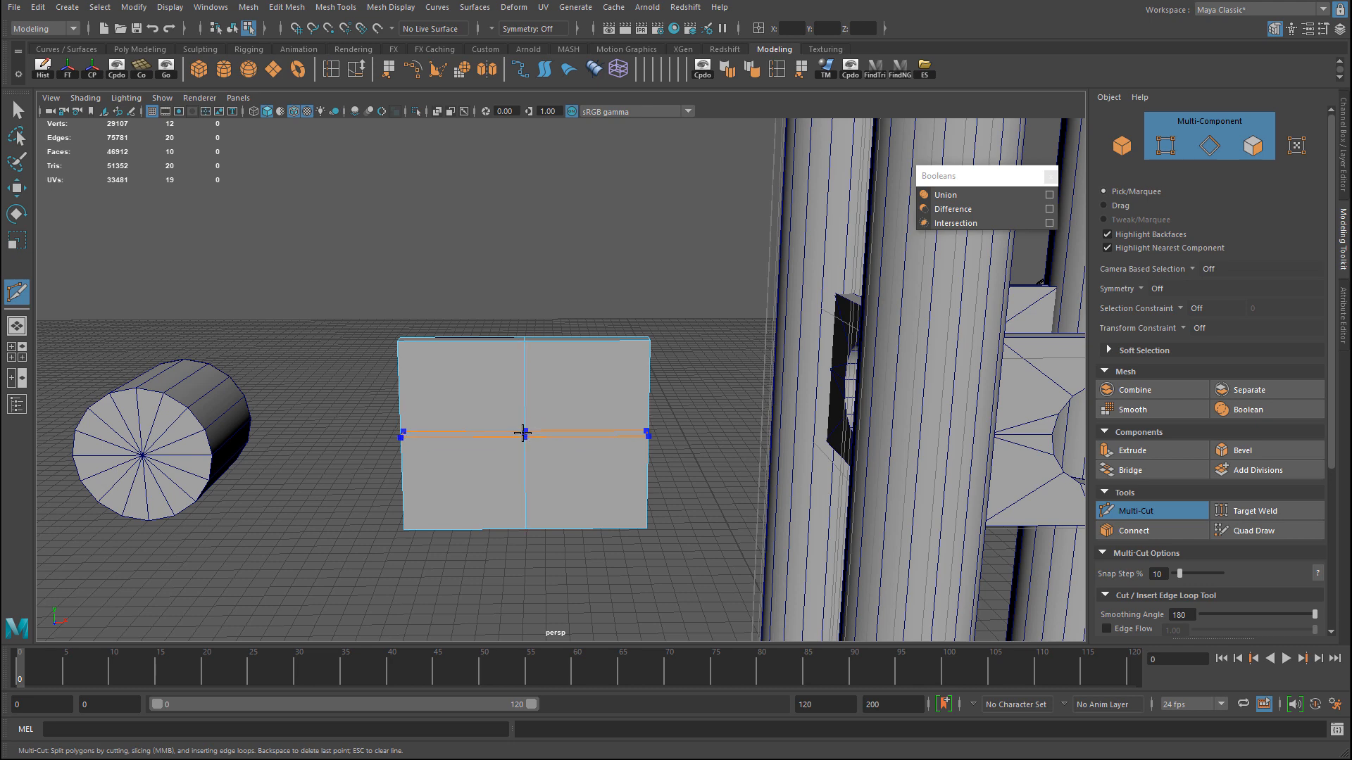
middle_click(523, 433, "ctrl")
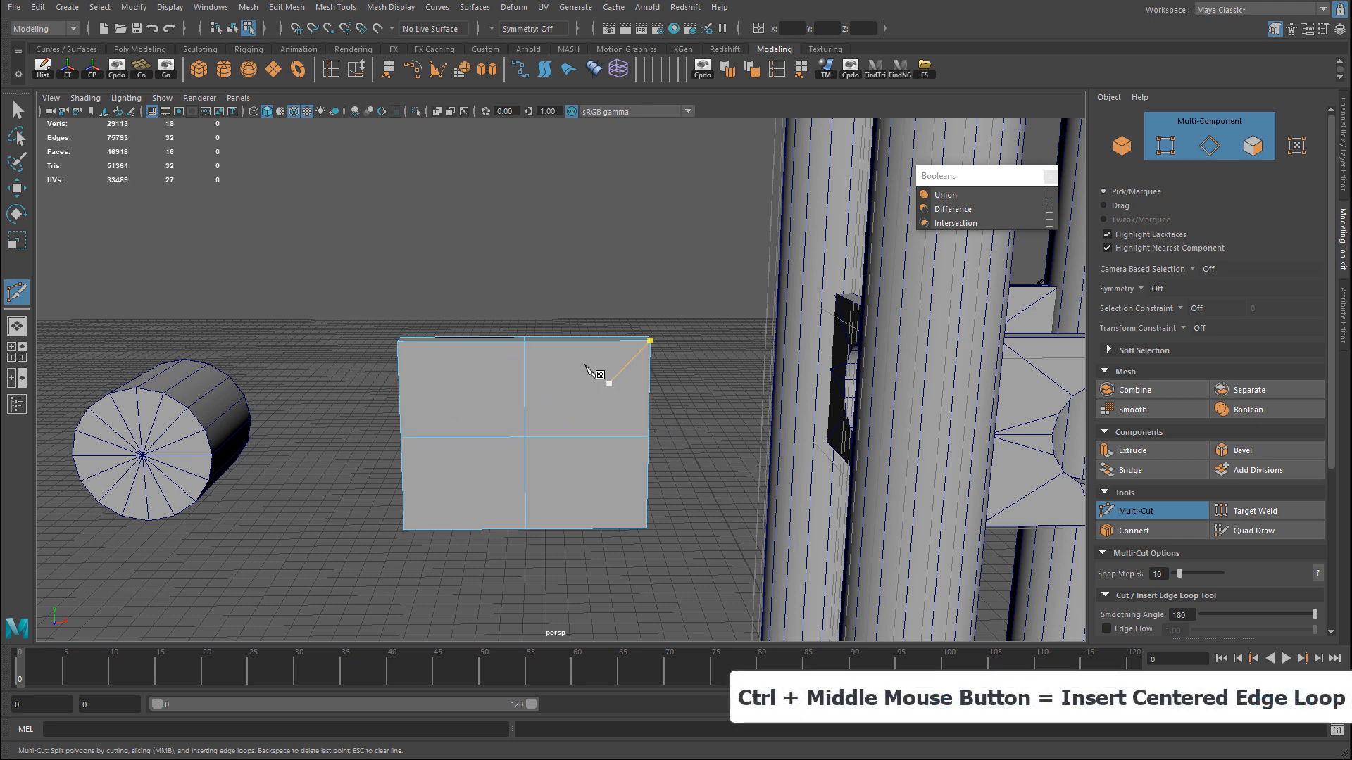
Snap the cylinder onto the centre vertex where the panel's new edge loops cross.
left_click_drag(595, 425, 467, 413, "alt")
right_click_drag(468, 413, 519, 318, "alt")
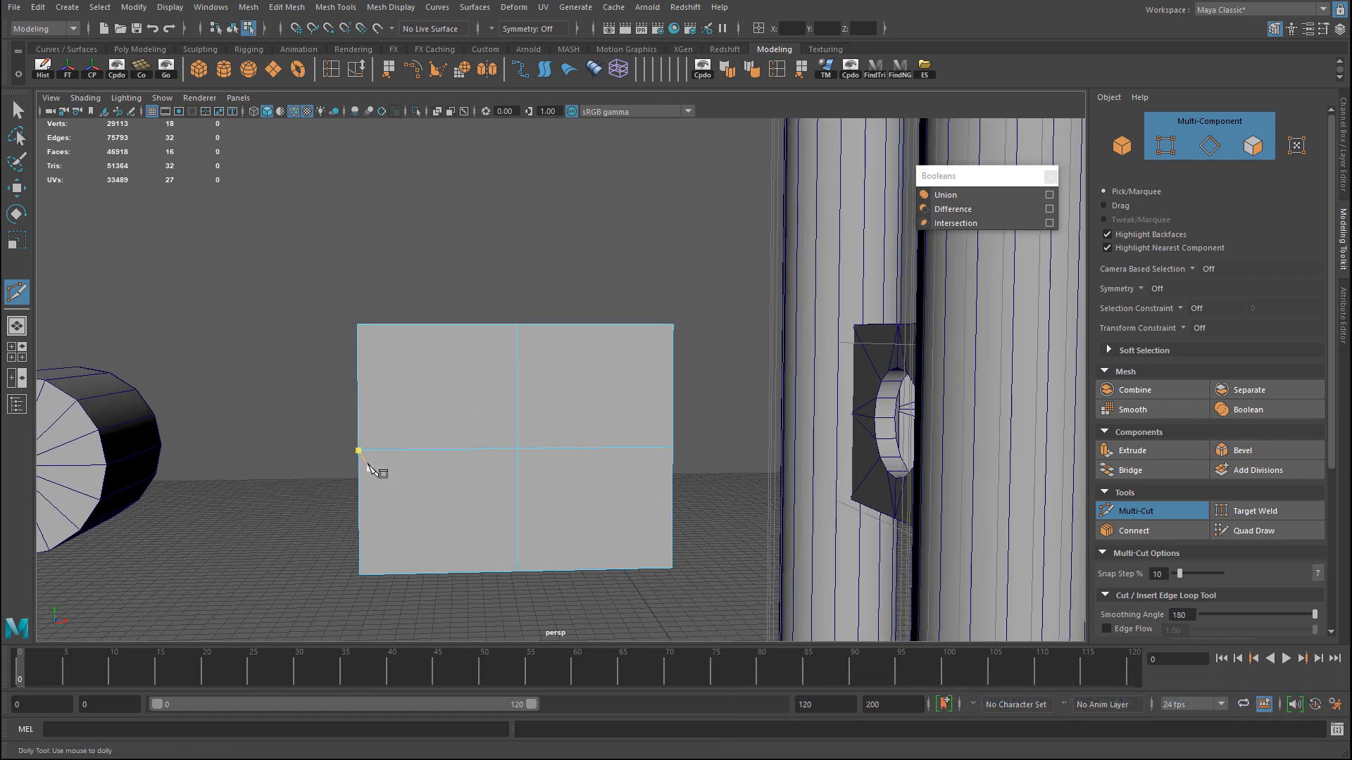
left_click_drag(519, 452, 155, 412, "alt")
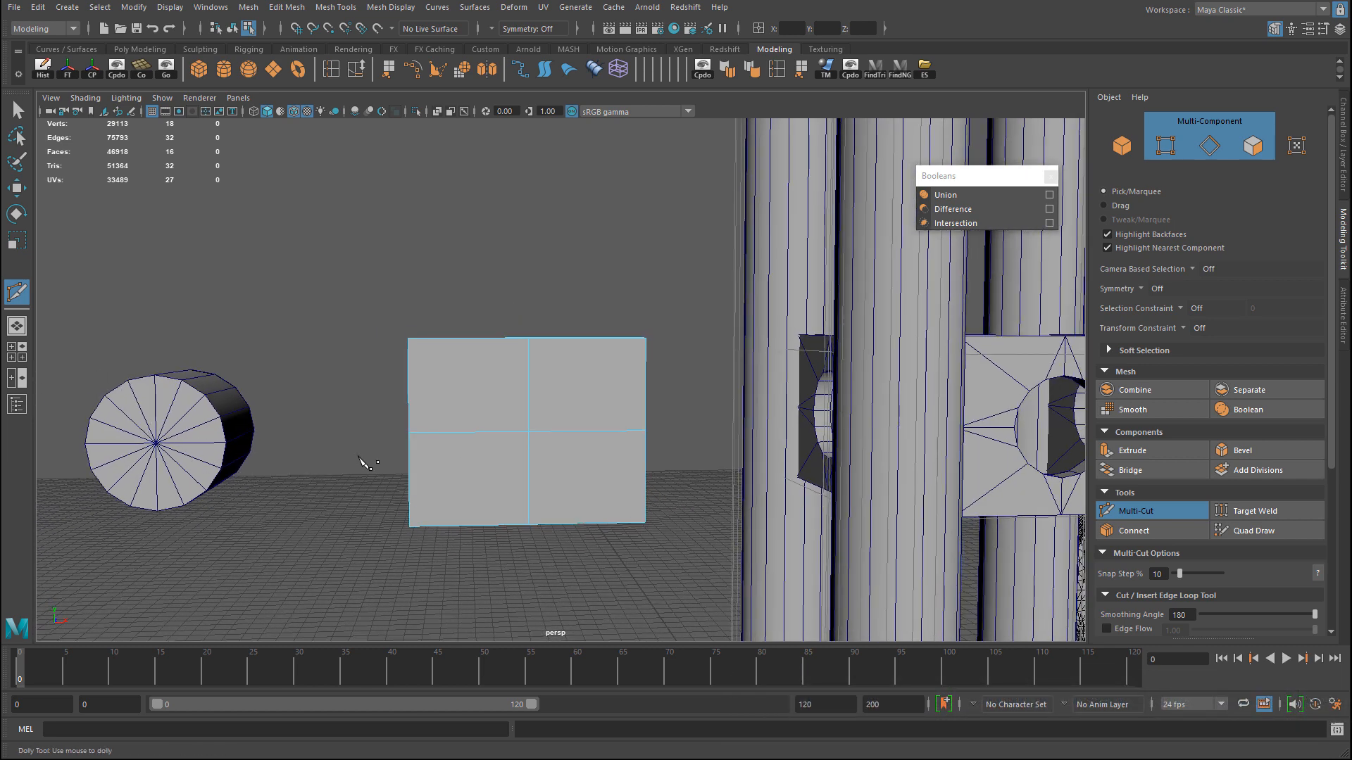
key("w")
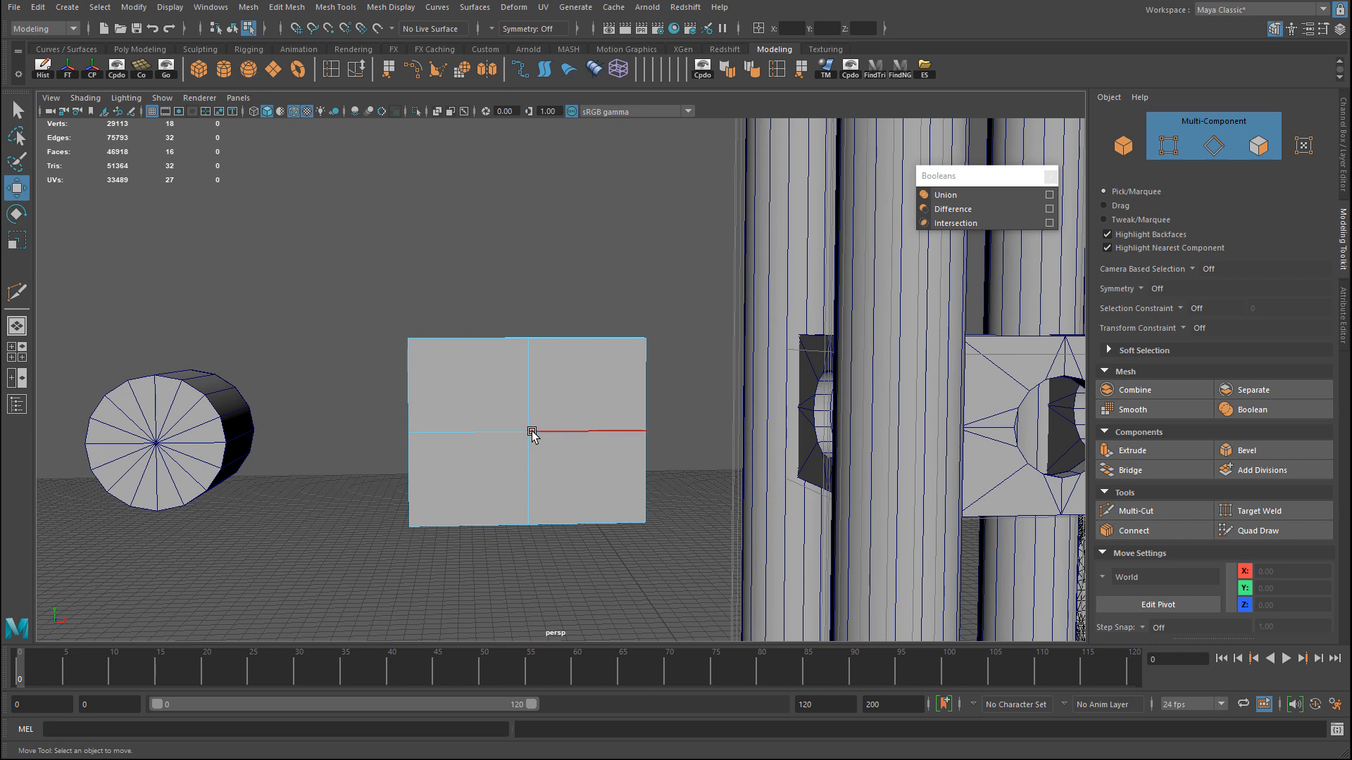
left_click(169, 440)
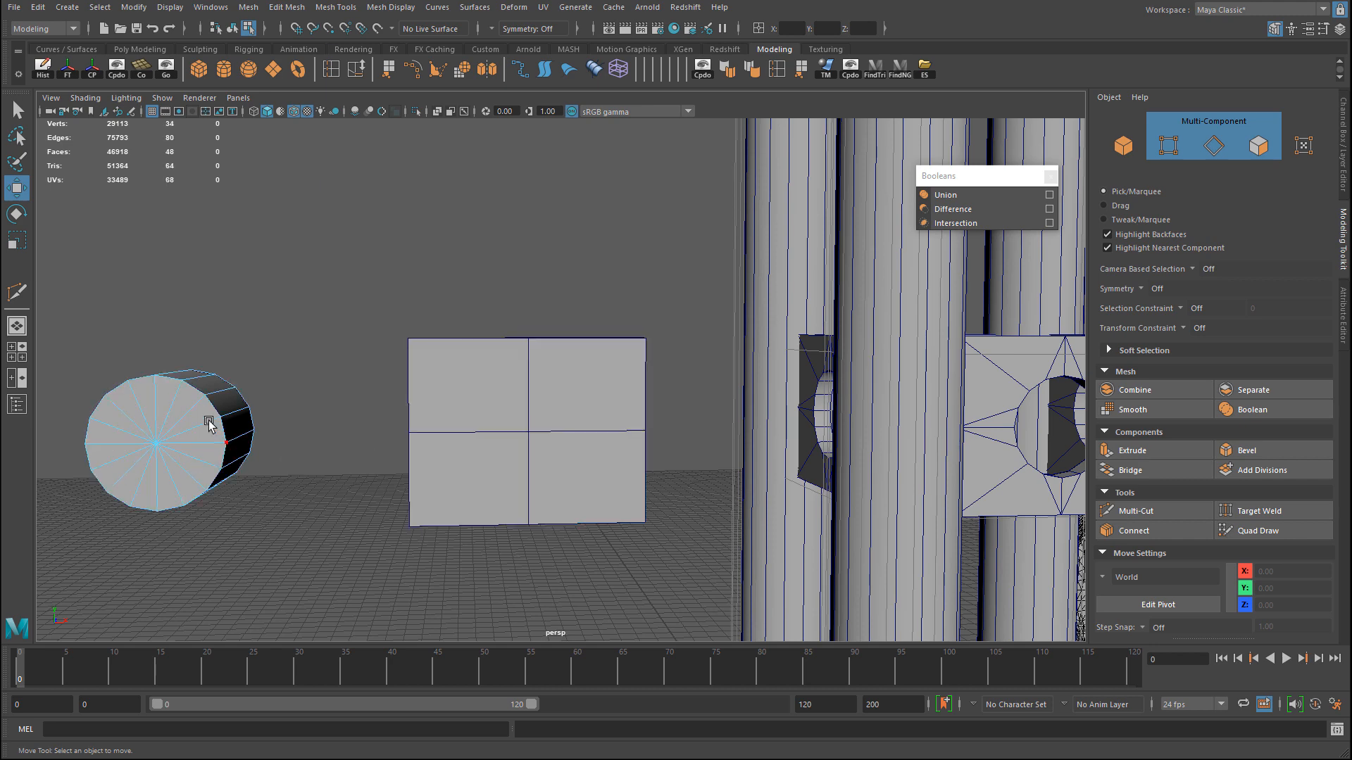
right_click_drag(209, 425, 282, 399)
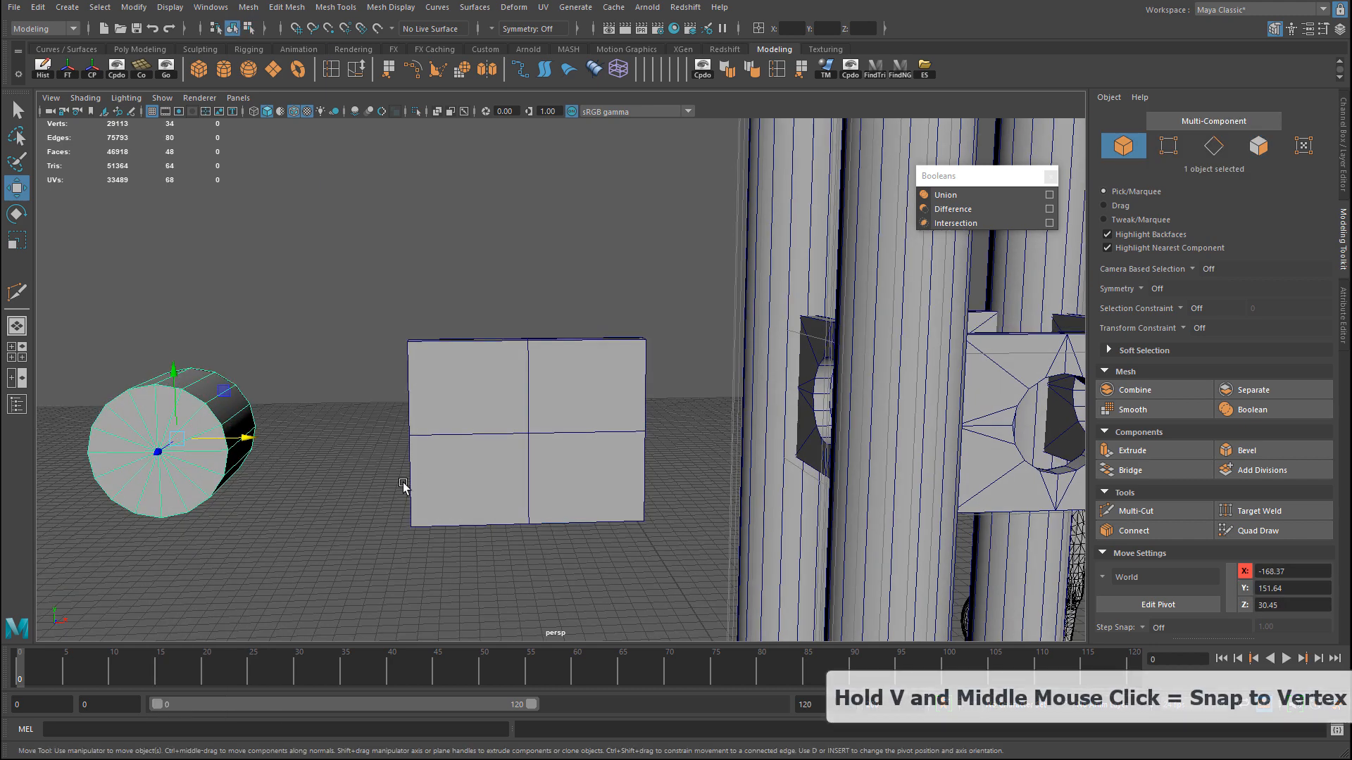
key("v")
middle_click(530, 425)
Cut the cylinder out of the panel with a Boolean Difference to make a centred round hole.
left_click_drag(519, 365, 486, 391, "alt")
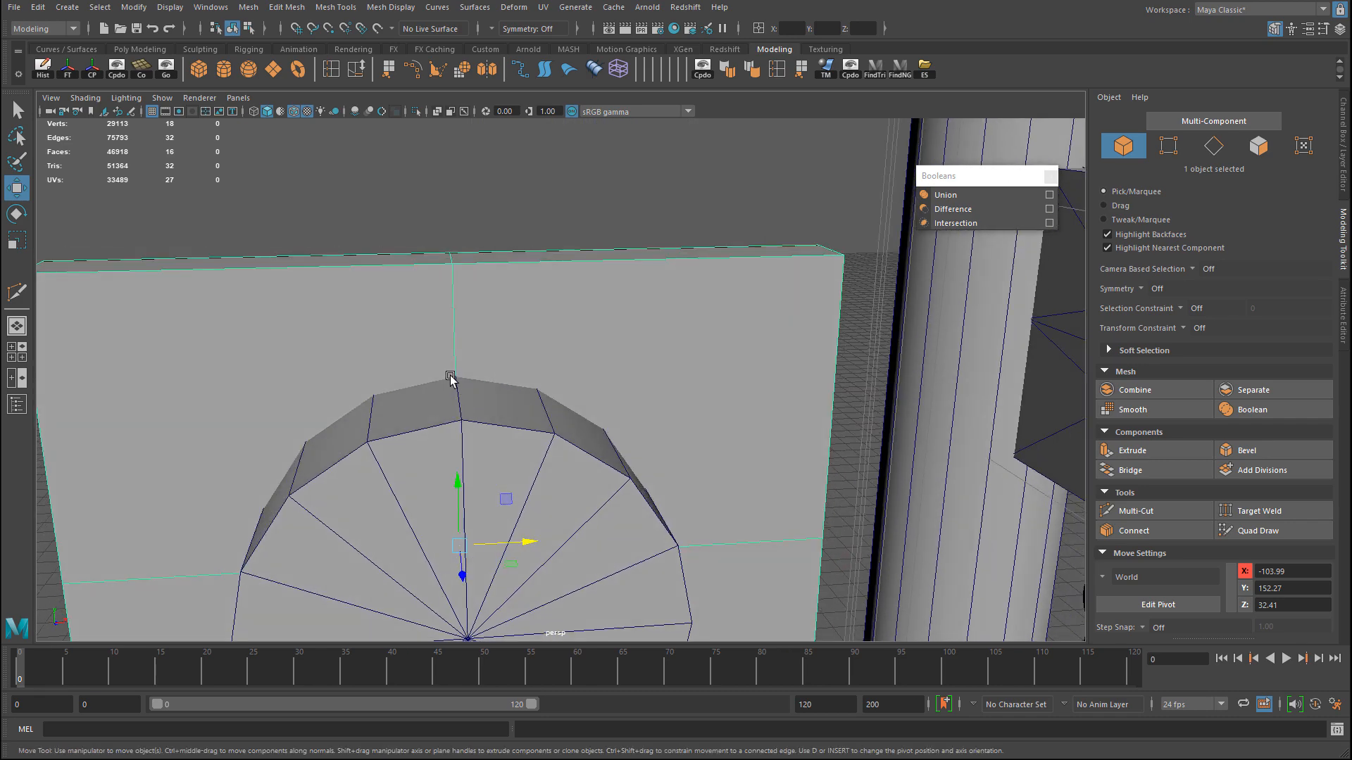
right_click_drag(552, 446, 470, 427, "alt")
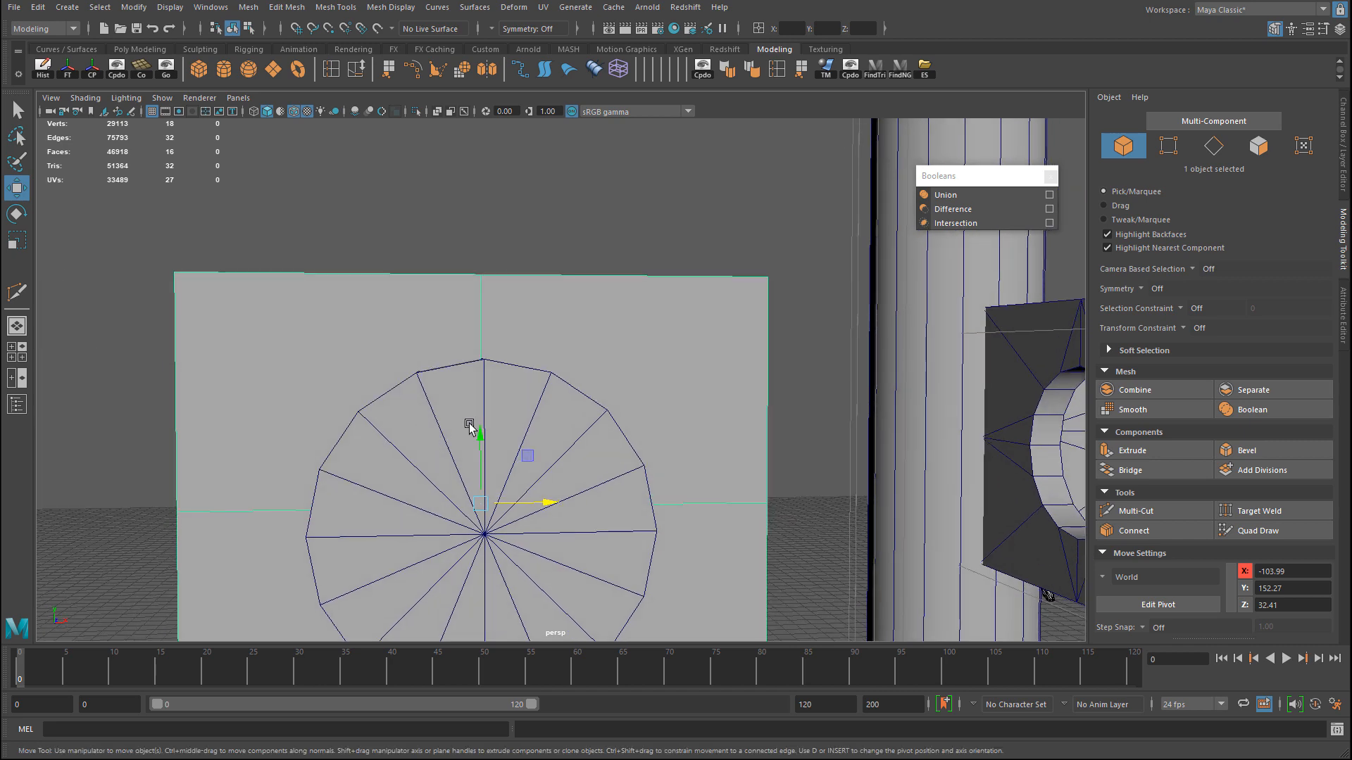
left_click(578, 427, "shift")
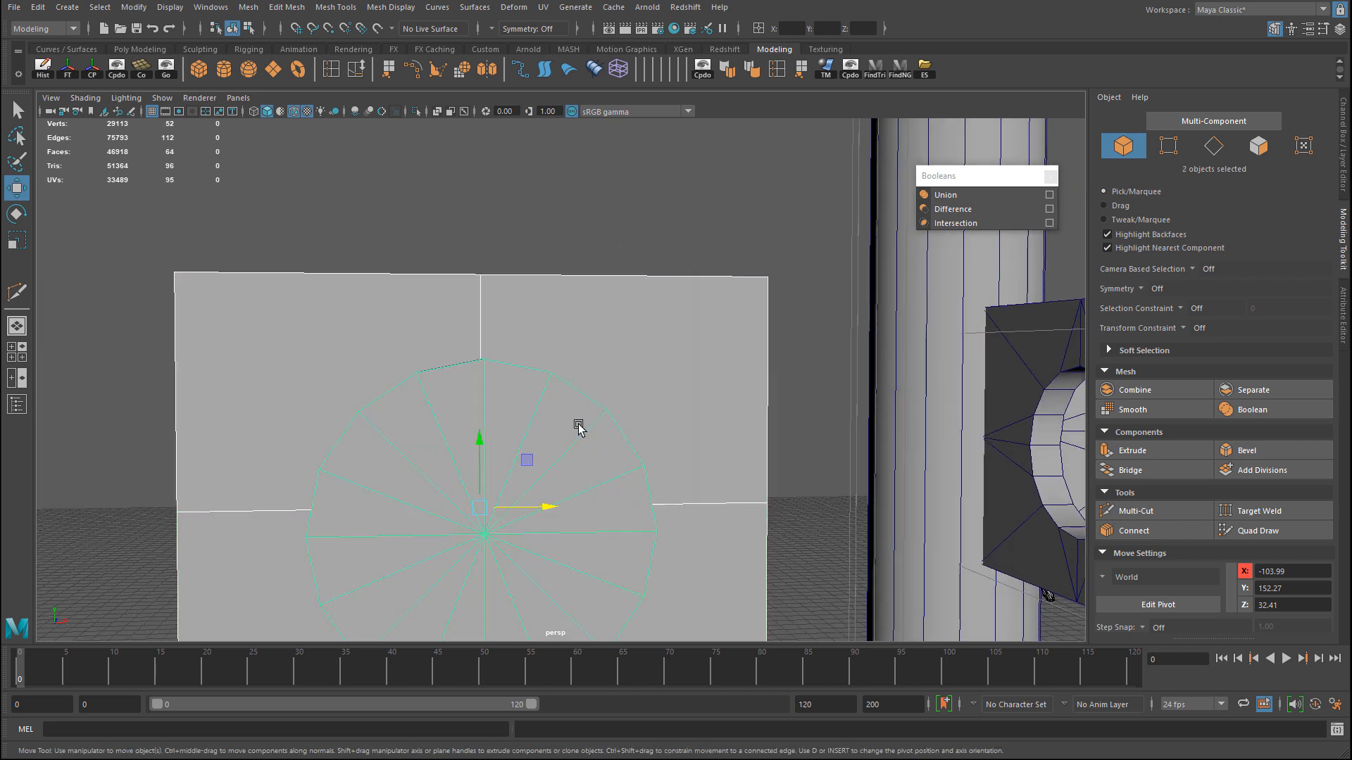
left_click(990, 213)
right_click_drag(799, 422, 568, 432, "alt")
left_click_drag(568, 431, 594, 419, "alt")
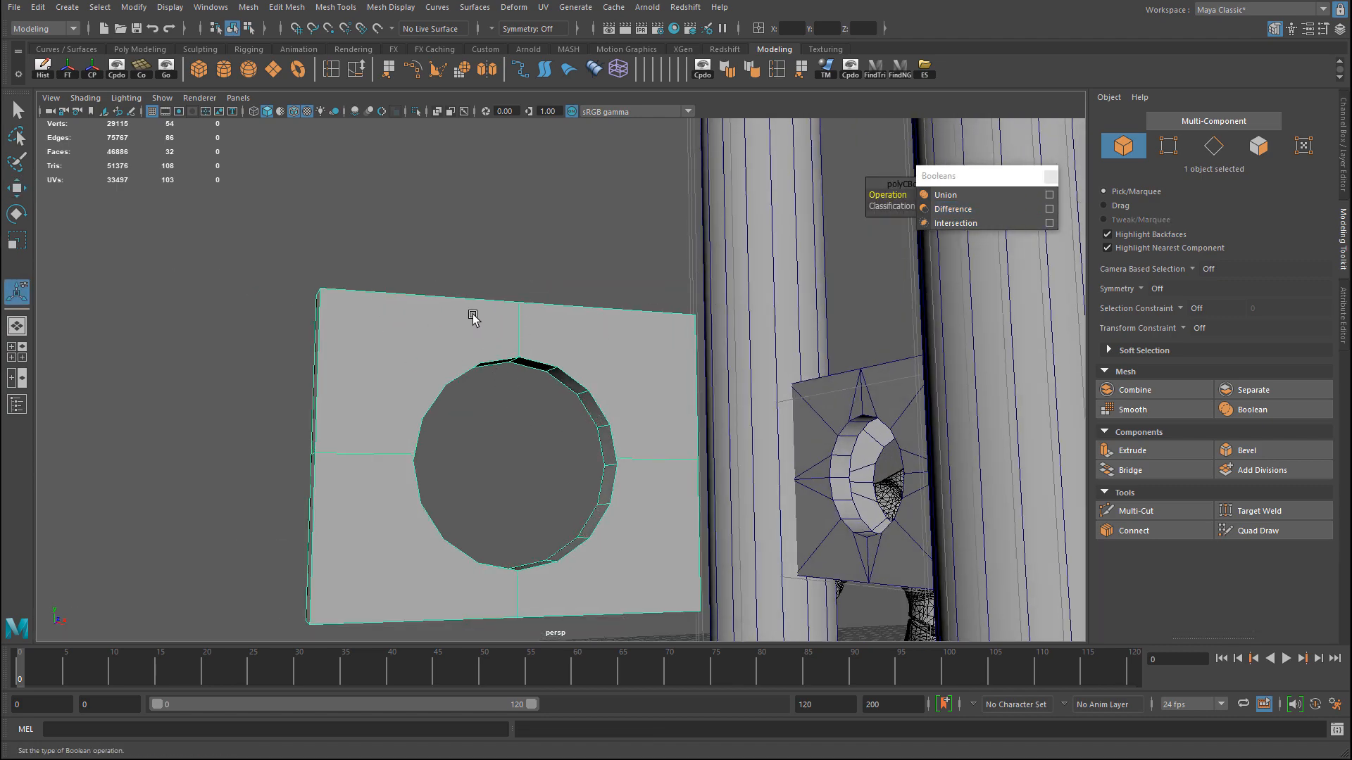
left_click_drag(345, 331, 513, 314, "alt")
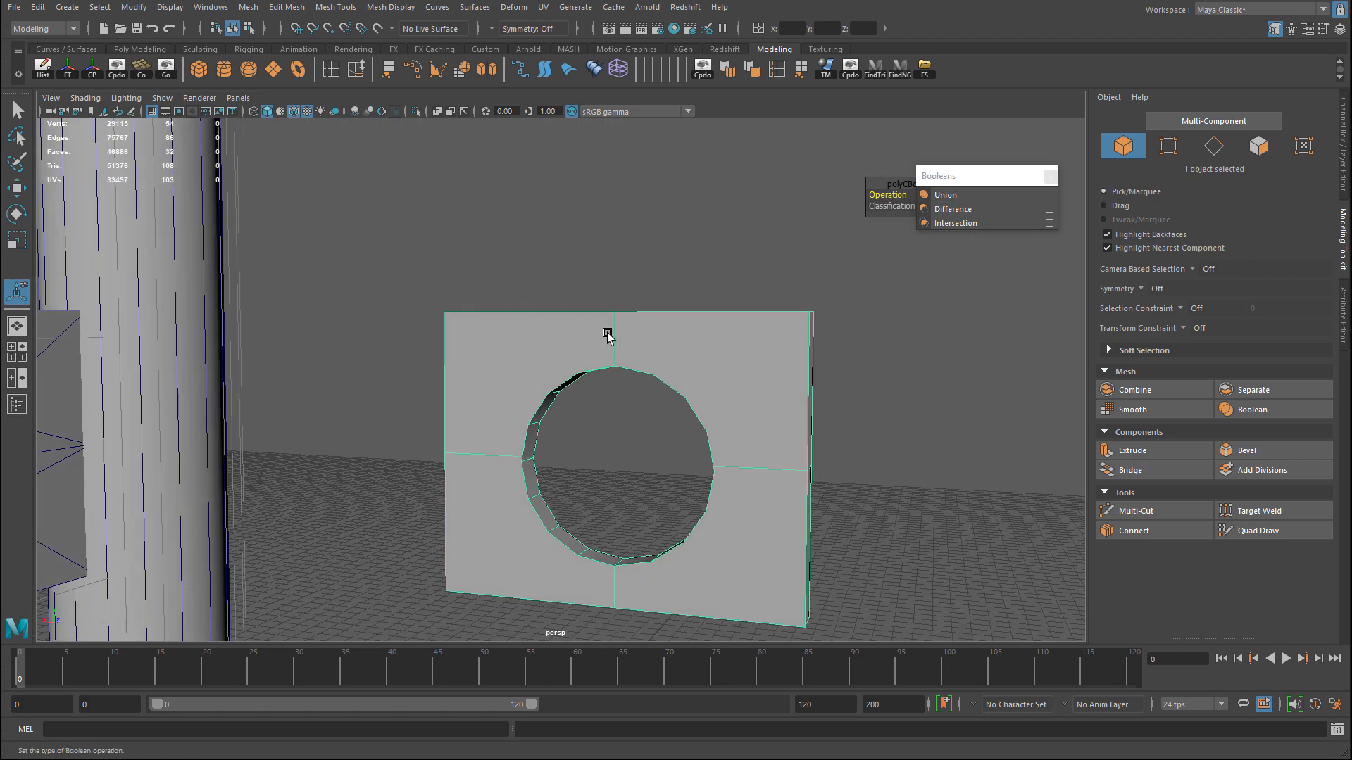
left_click_drag(740, 420, 585, 426, "alt")
Compare the Normal and Edge classifications on the panel's Boolean cut, leave it on Edge, and exit its manipulator.
left_click_drag(891, 184, 881, 274)
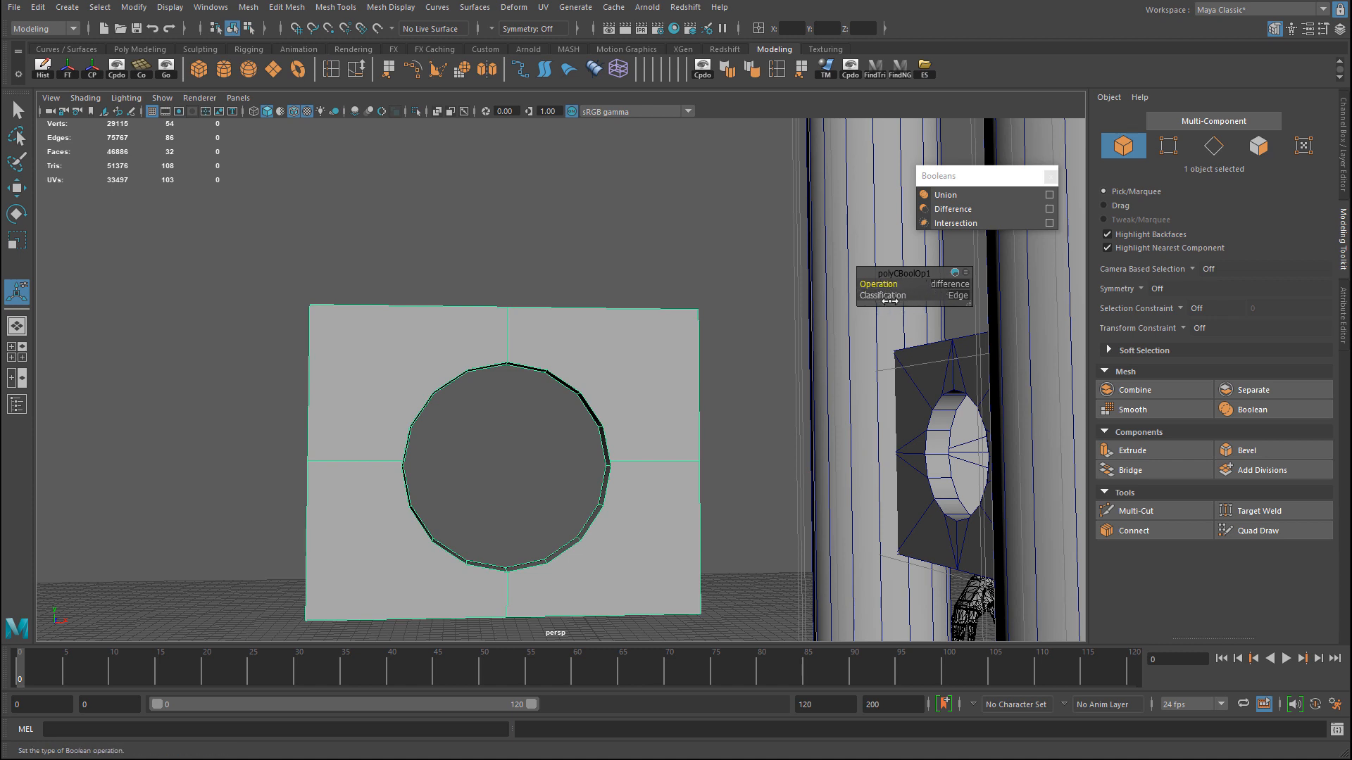
left_click(956, 295)
left_click(982, 312)
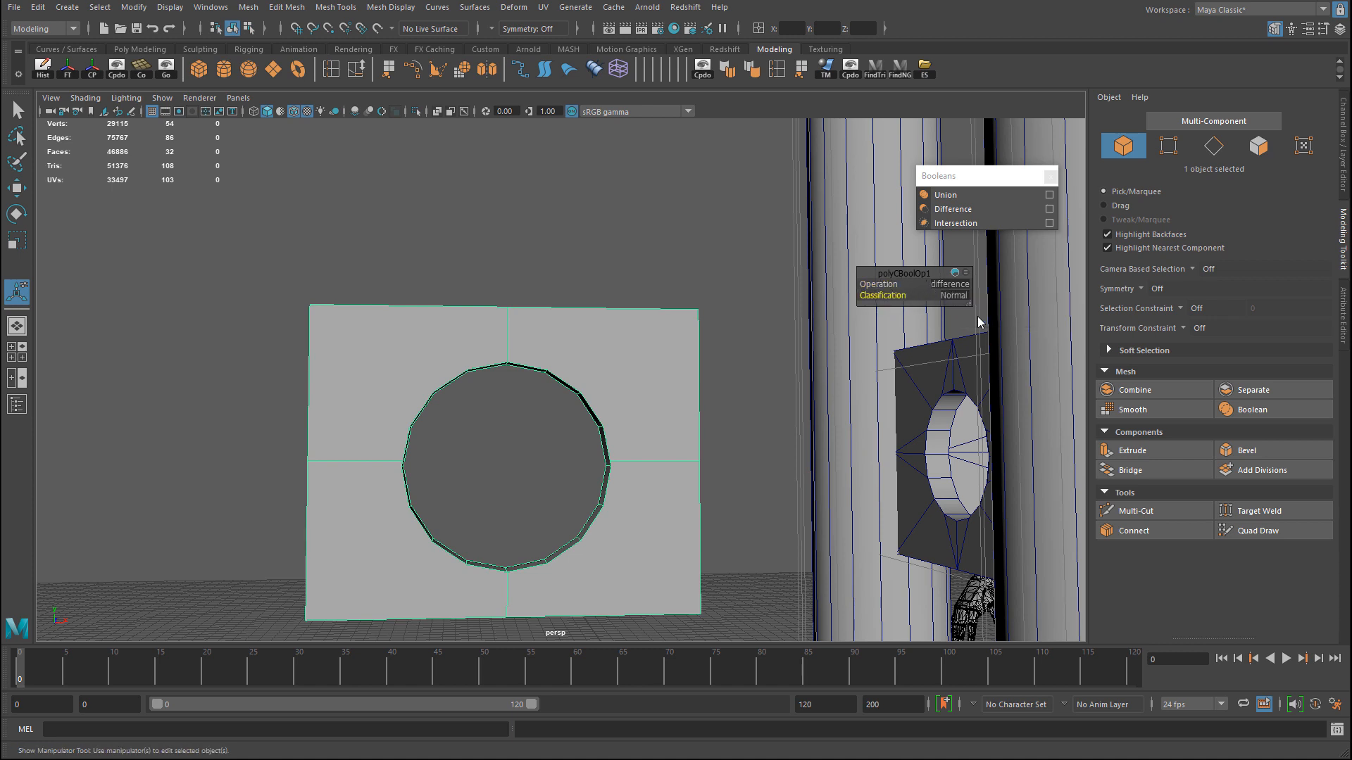
left_click(955, 296)
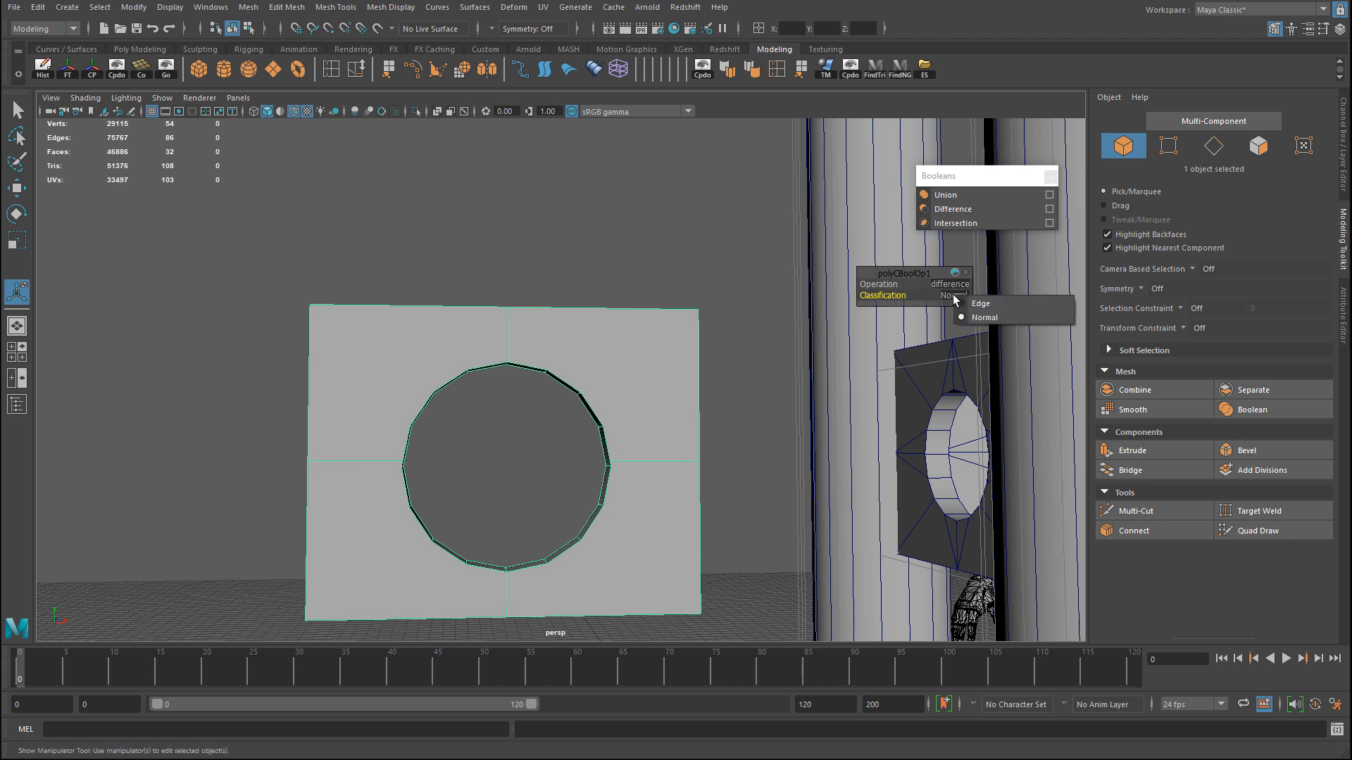
left_click(985, 309)
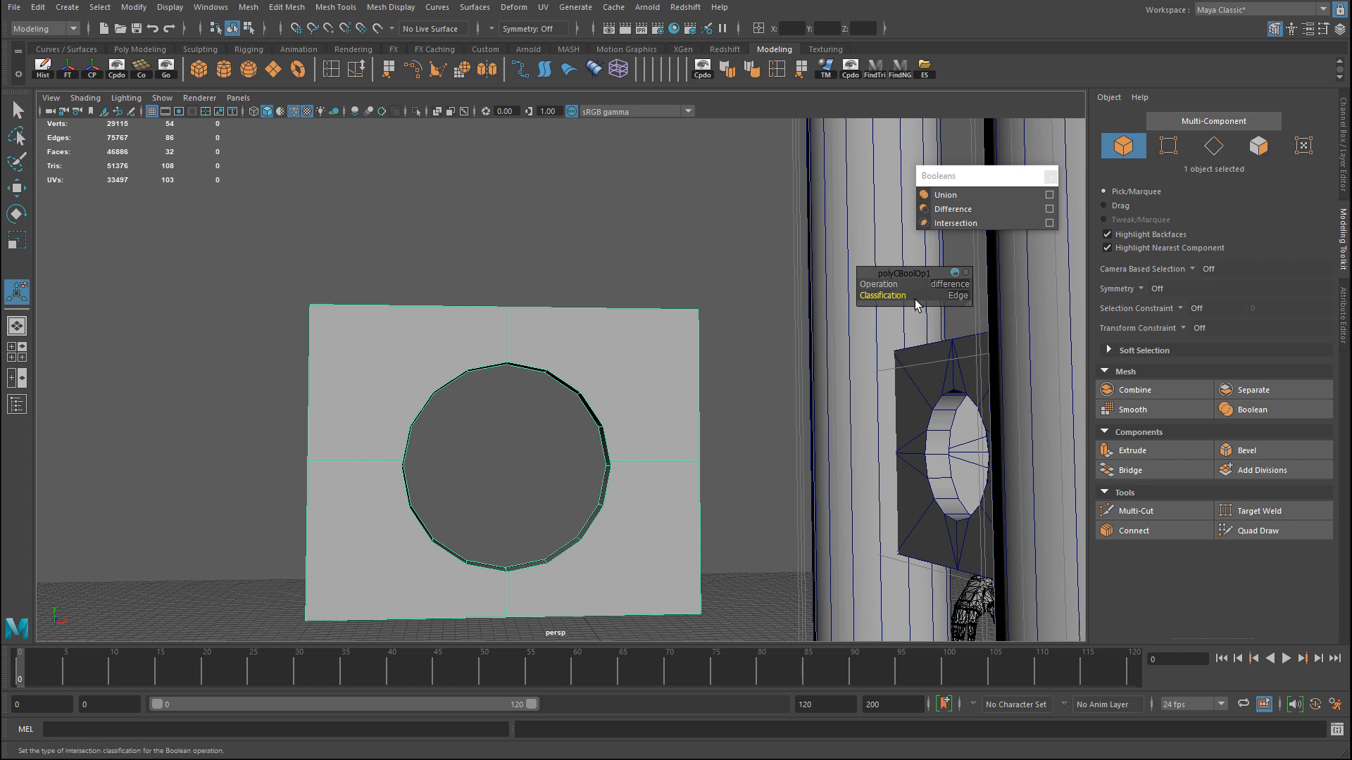
left_click_drag(380, 375, 557, 384, "alt")
left_click(958, 296)
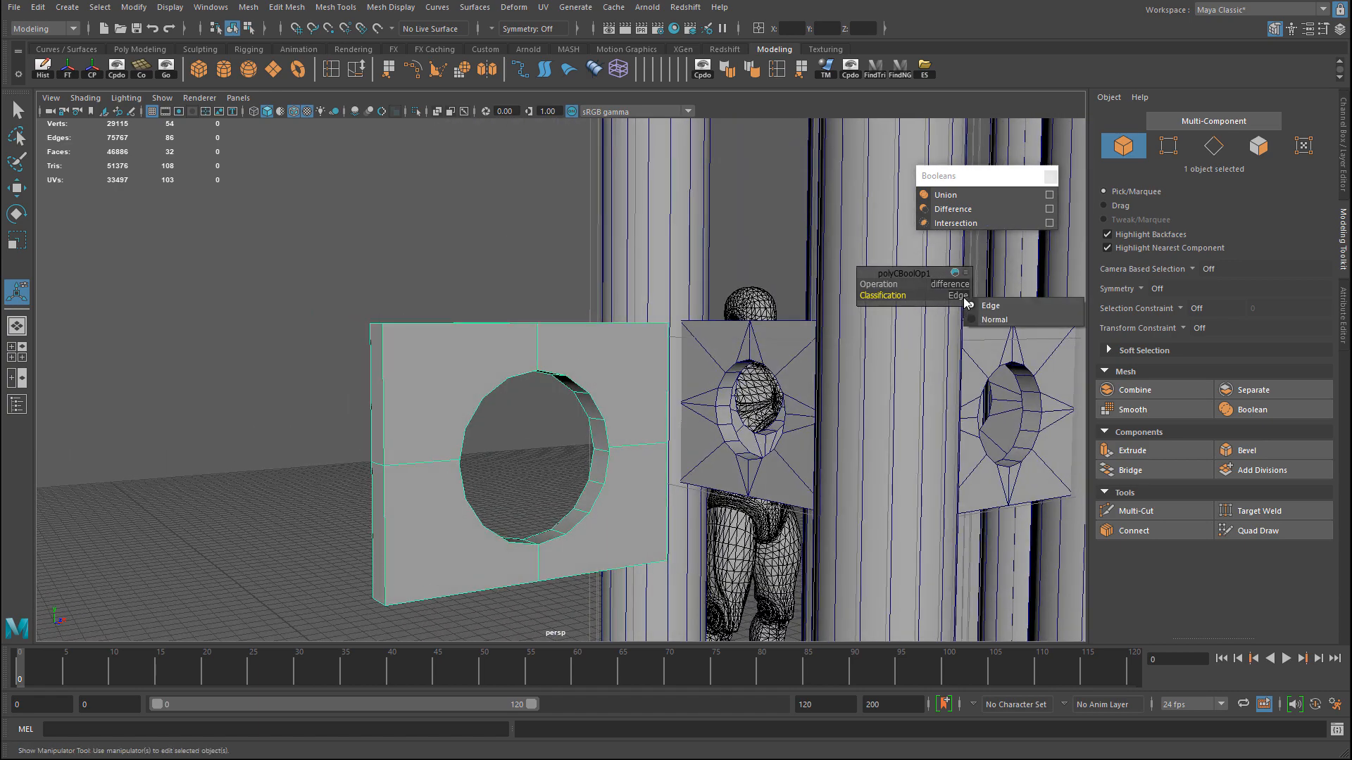
left_click(991, 319)
left_click(956, 299)
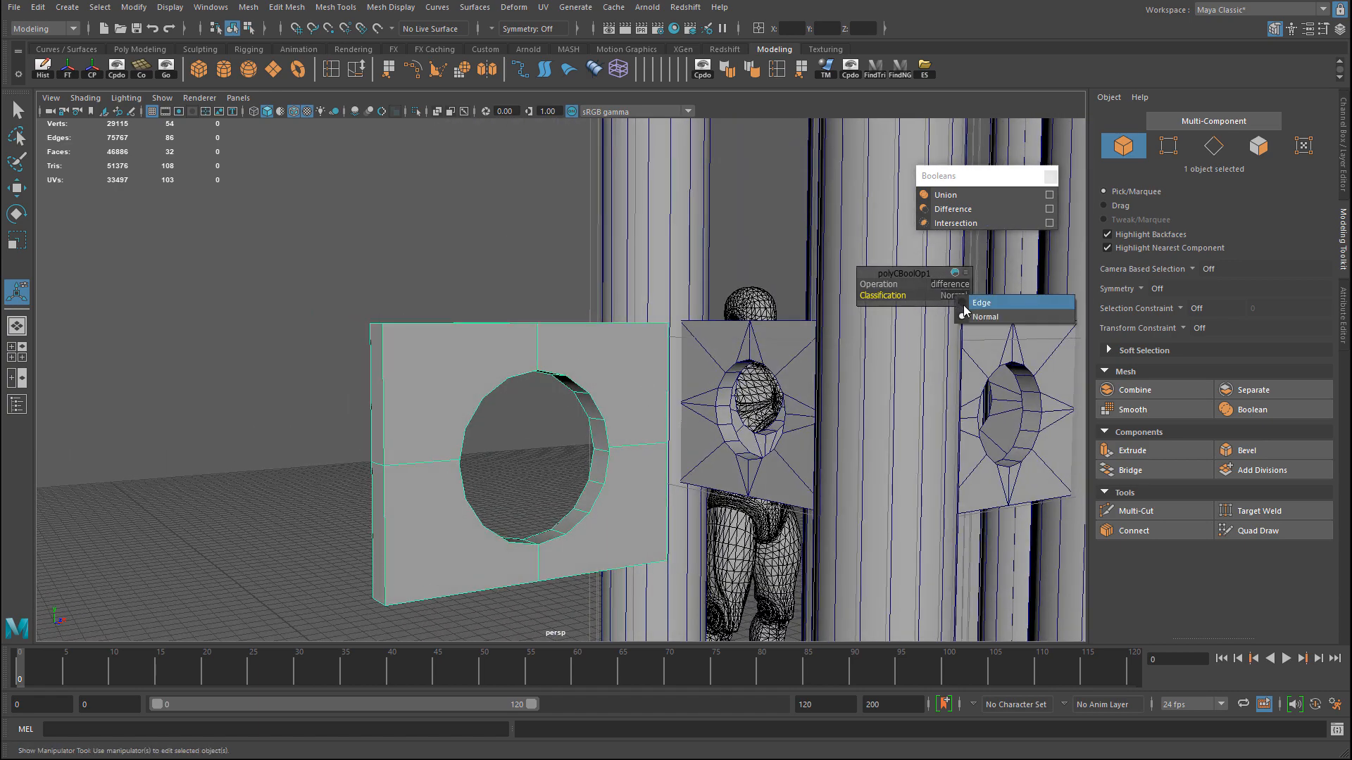
left_click(985, 309)
left_click_drag(704, 387, 537, 388, "alt")
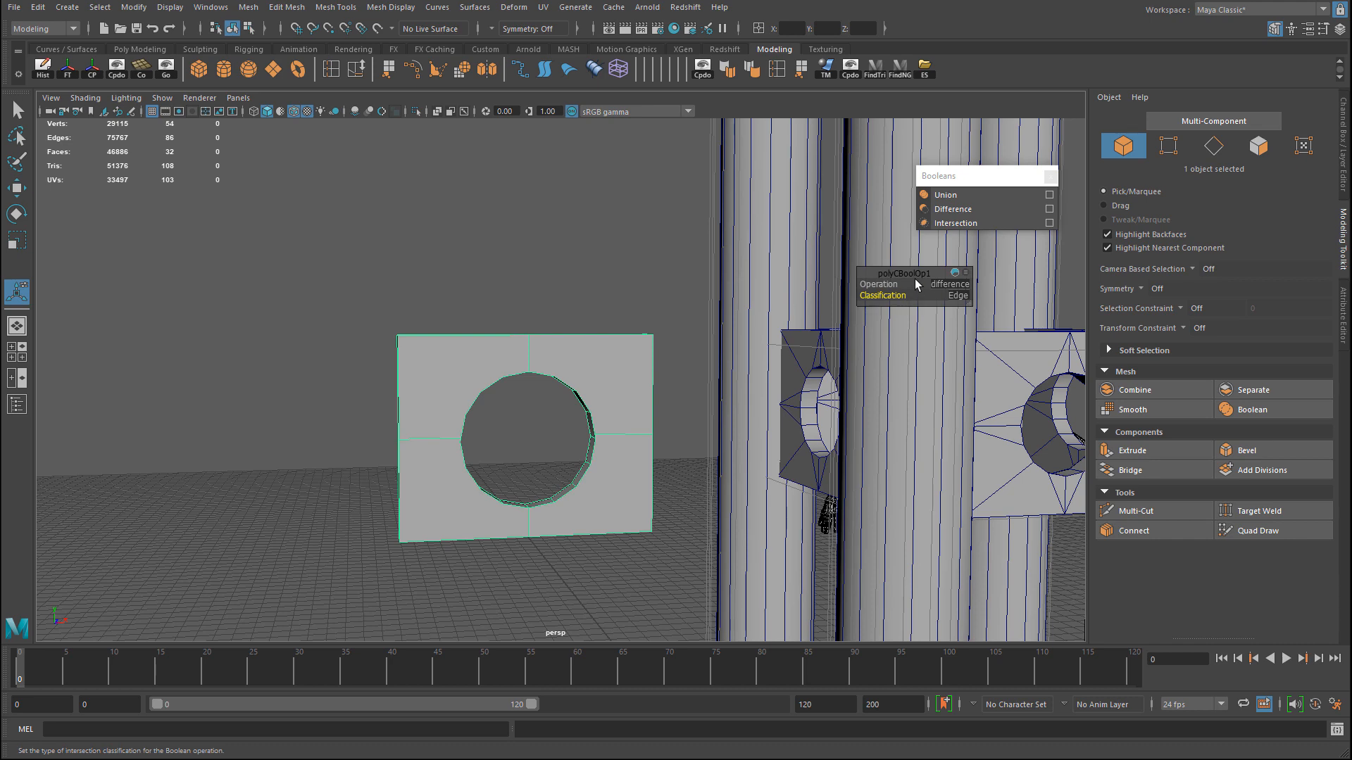
left_click_drag(907, 273, 982, 257)
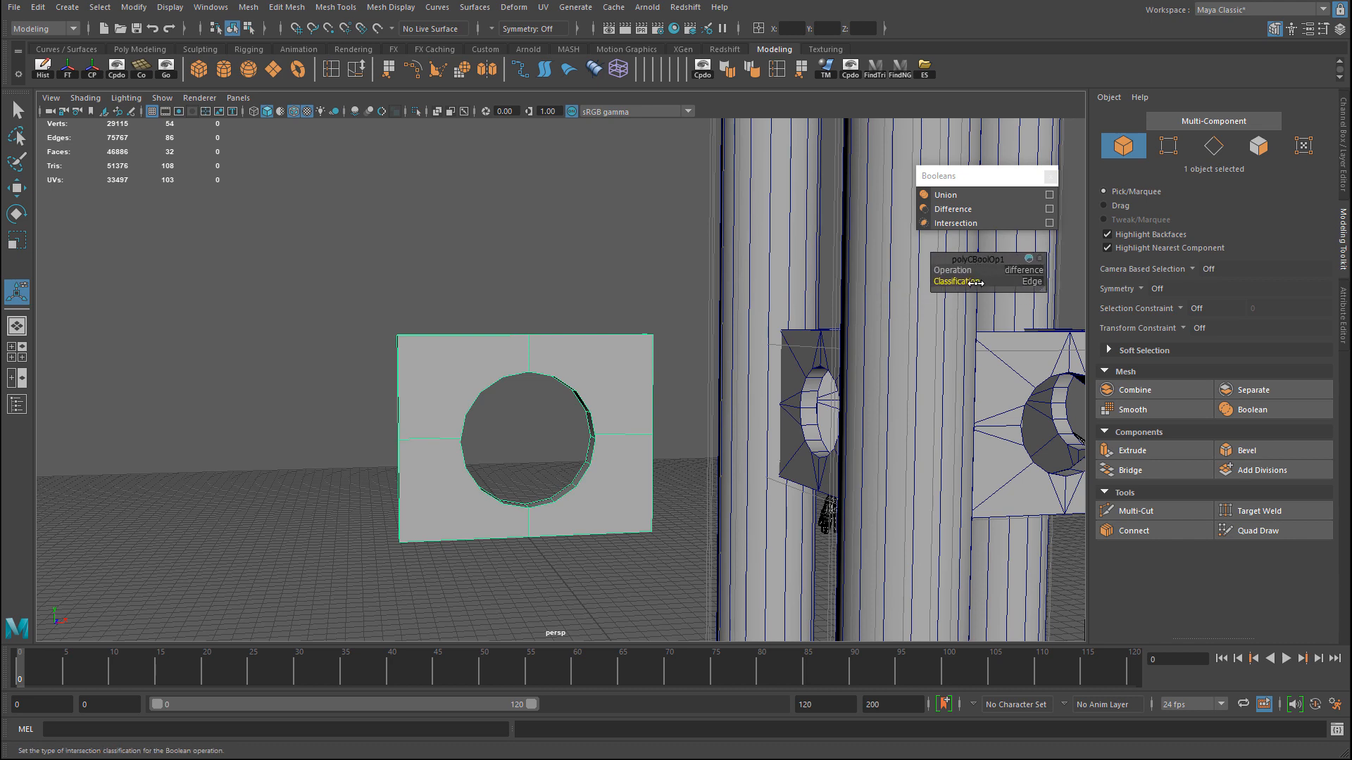
key("q")
Activate the Multi-Cut tool for the panel with the round hole.
left_click_drag(700, 319, 1087, 193, "alt")
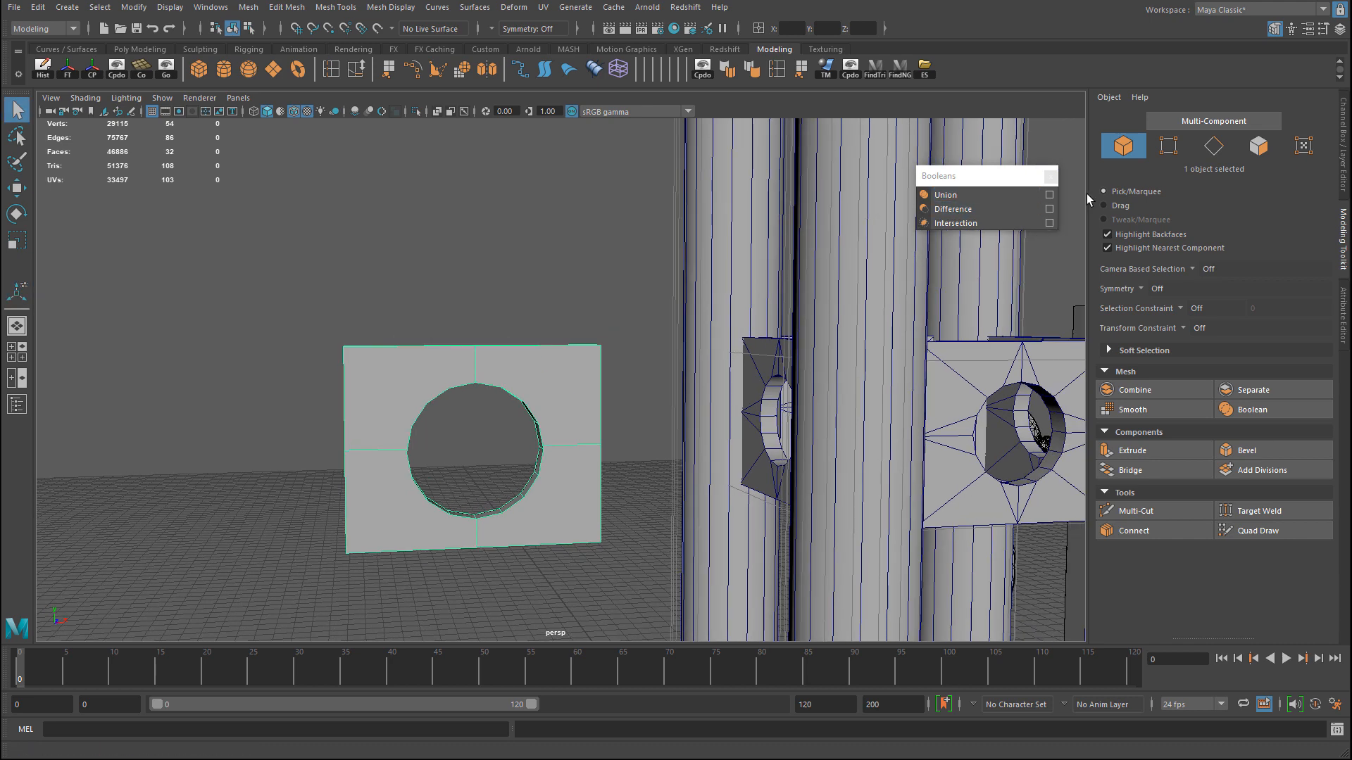
left_click_drag(645, 357, 519, 362, "alt")
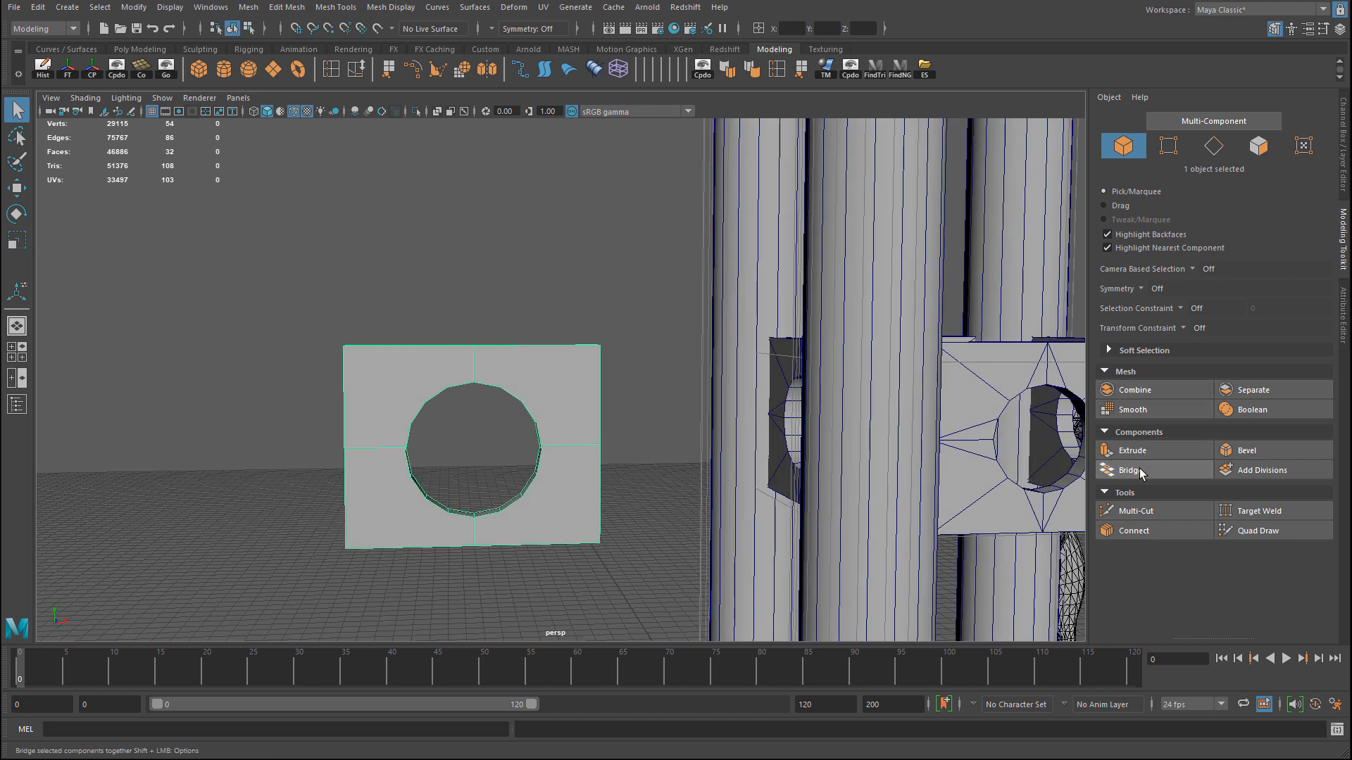
left_click(1155, 512)
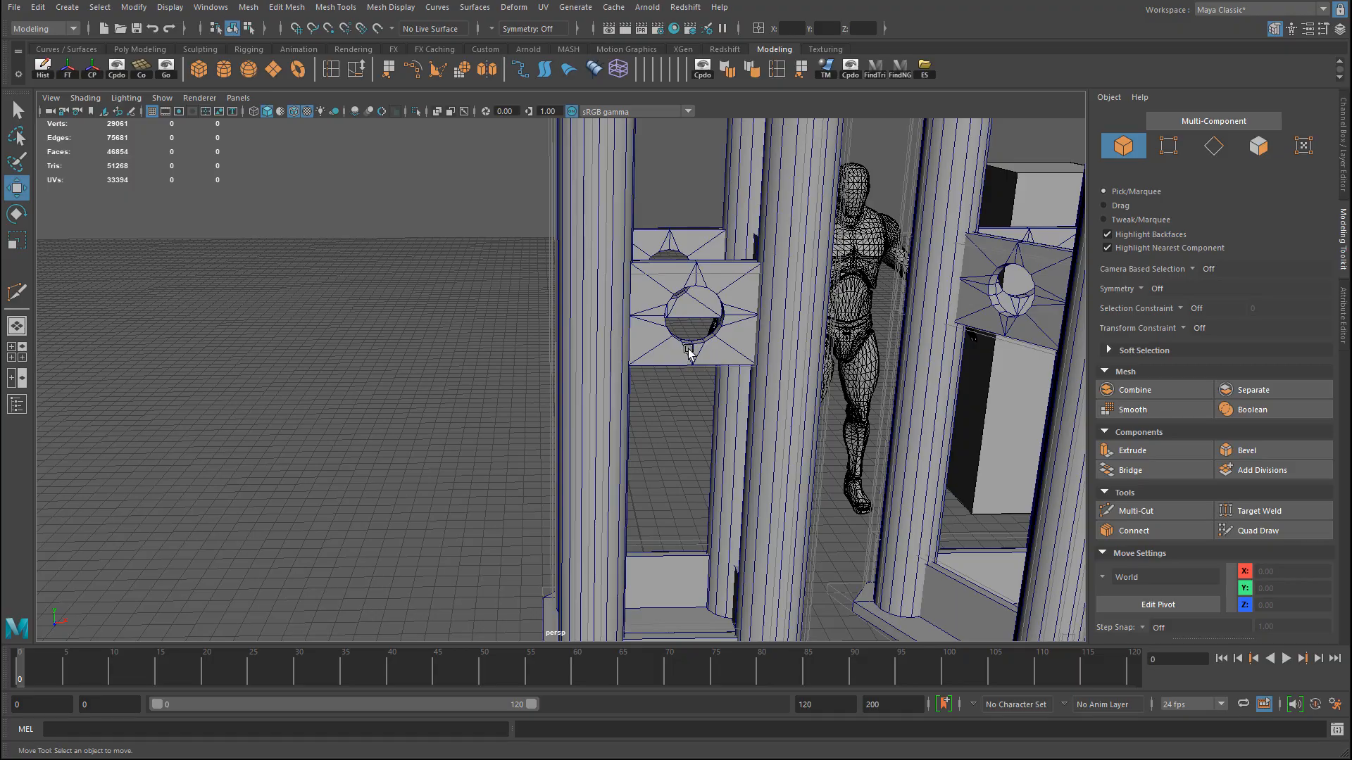
Select the square stand's pierced panels and examine how they repeat from its base to its top.
left_click(687, 352)
left_click_drag(802, 354, 854, 352, "alt")
right_click_drag(854, 352, 603, 253, "alt")
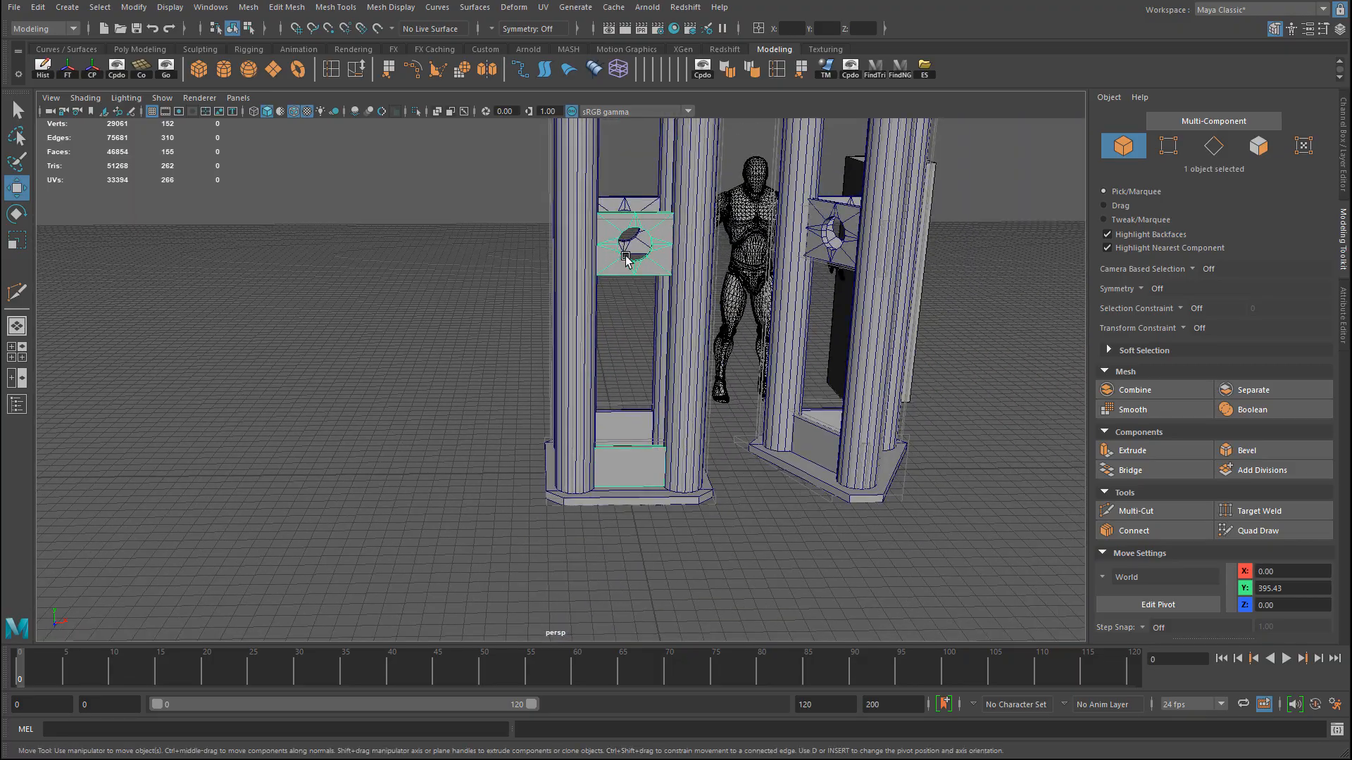
middle_click_drag(626, 258, 654, 413, "alt")
middle_click_drag(692, 187, 647, 479, "alt")
right_click_drag(648, 479, 646, 444, "alt")
left_click_drag(617, 407, 734, 407, "alt")
left_click_drag(520, 414, 380, 398, "alt")
middle_click_drag(633, 421, 587, 322, "alt")
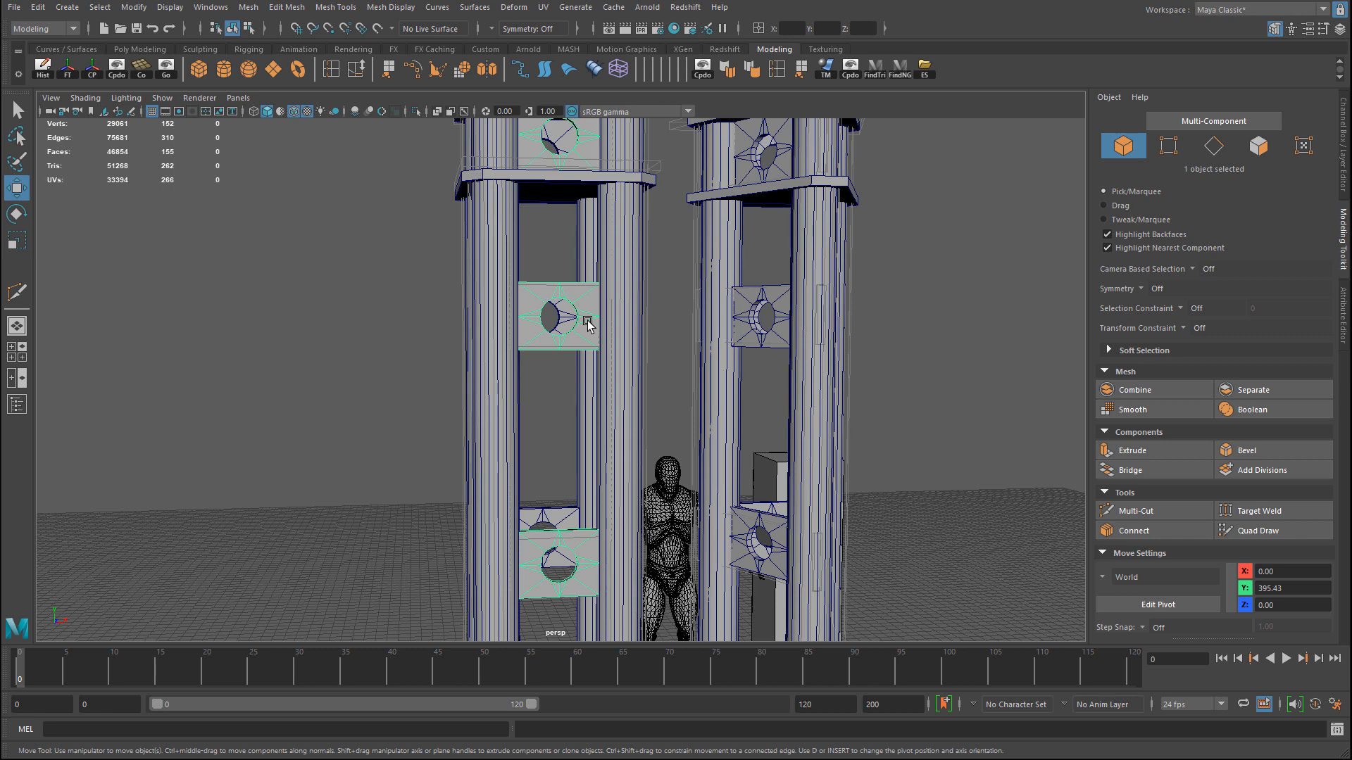
scroll(588, 324, "down", 3)
left_click_drag(588, 324, 595, 452, "alt")
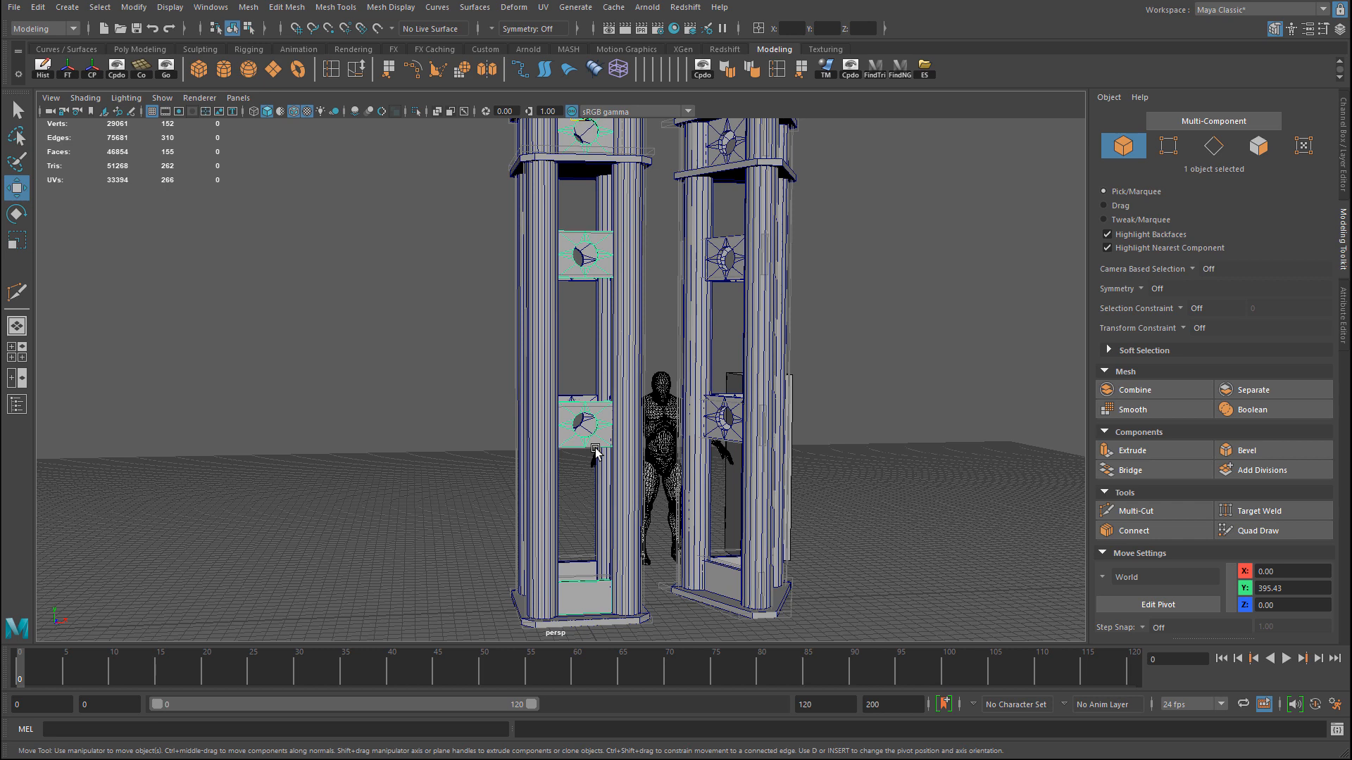
left_click_drag(595, 451, 622, 401, "alt")
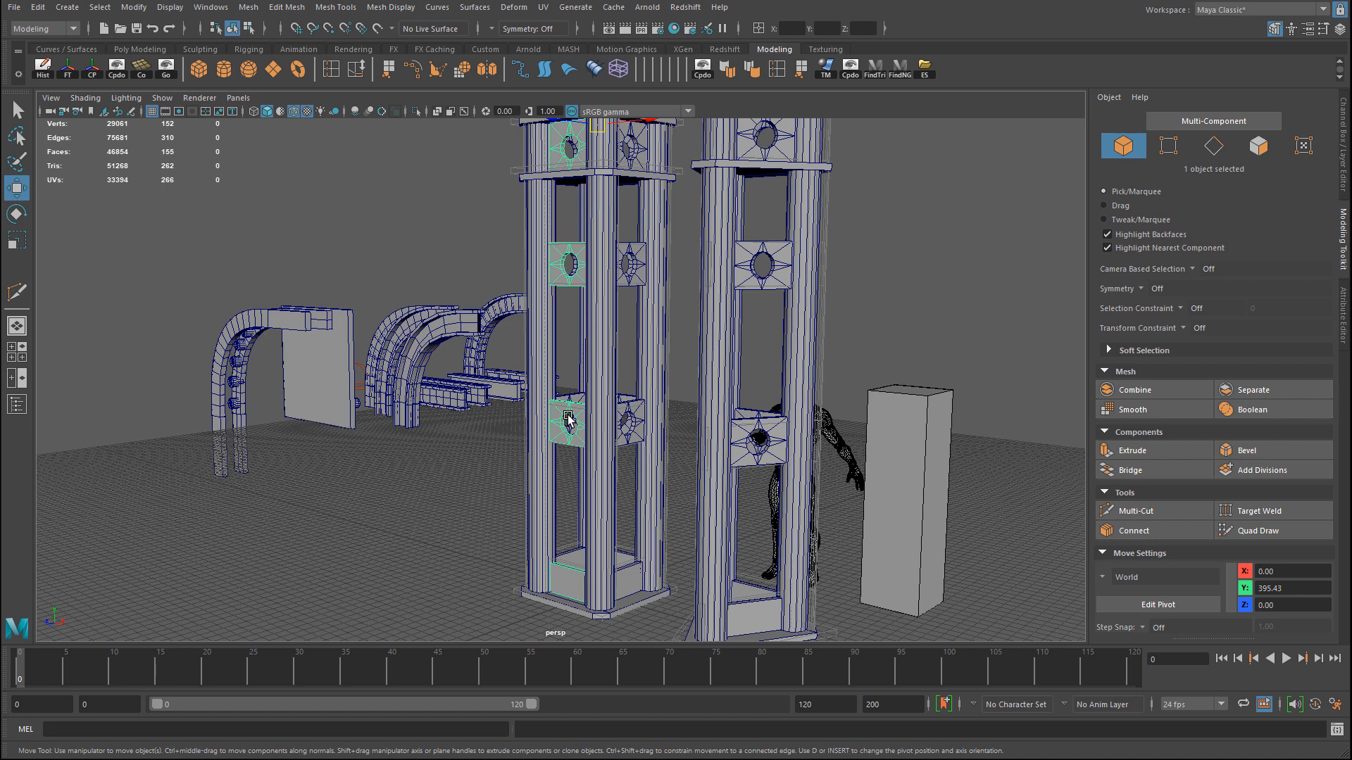
left_click_drag(716, 310, 749, 280, "alt")
Return the stands to object selection mode and clear the current selection.
left_click(766, 238)
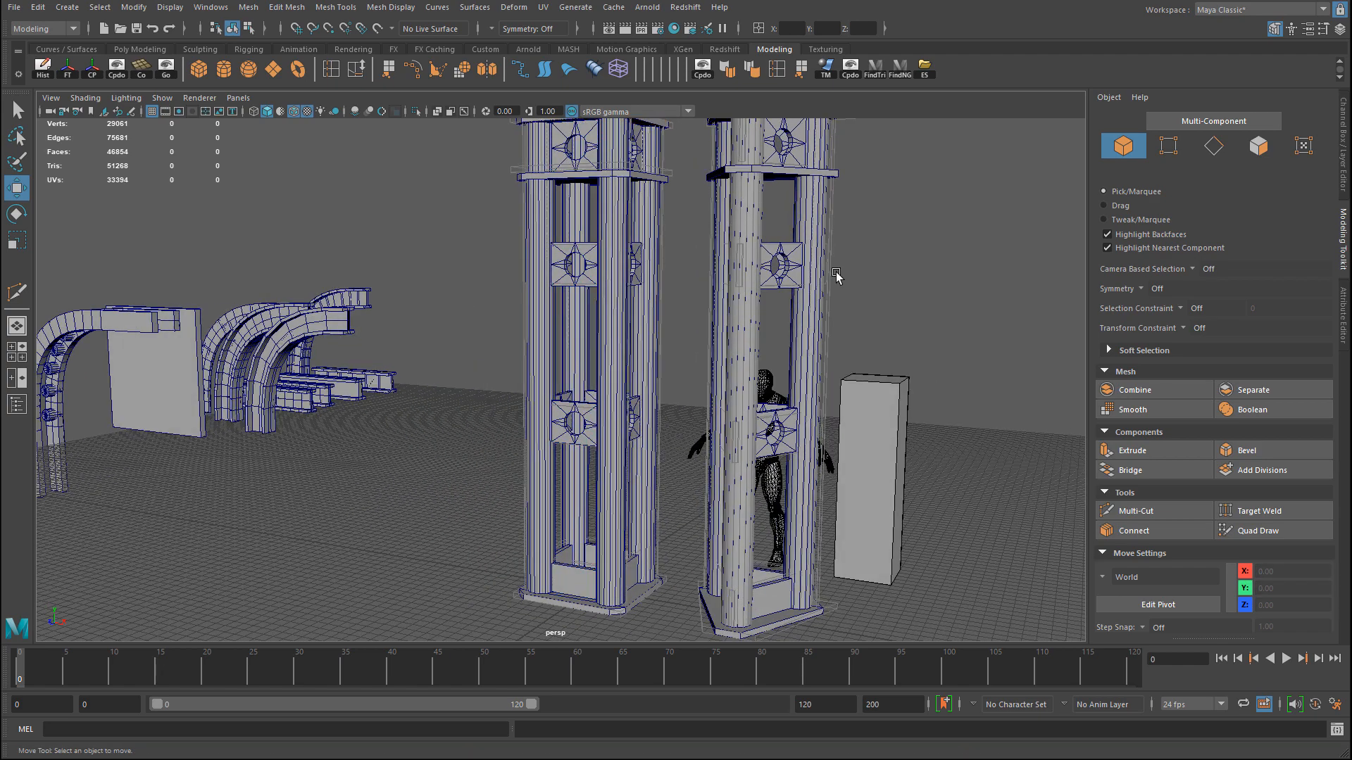
left_click_drag(837, 275, 633, 317, "alt")
left_click(746, 311)
left_click(590, 310)
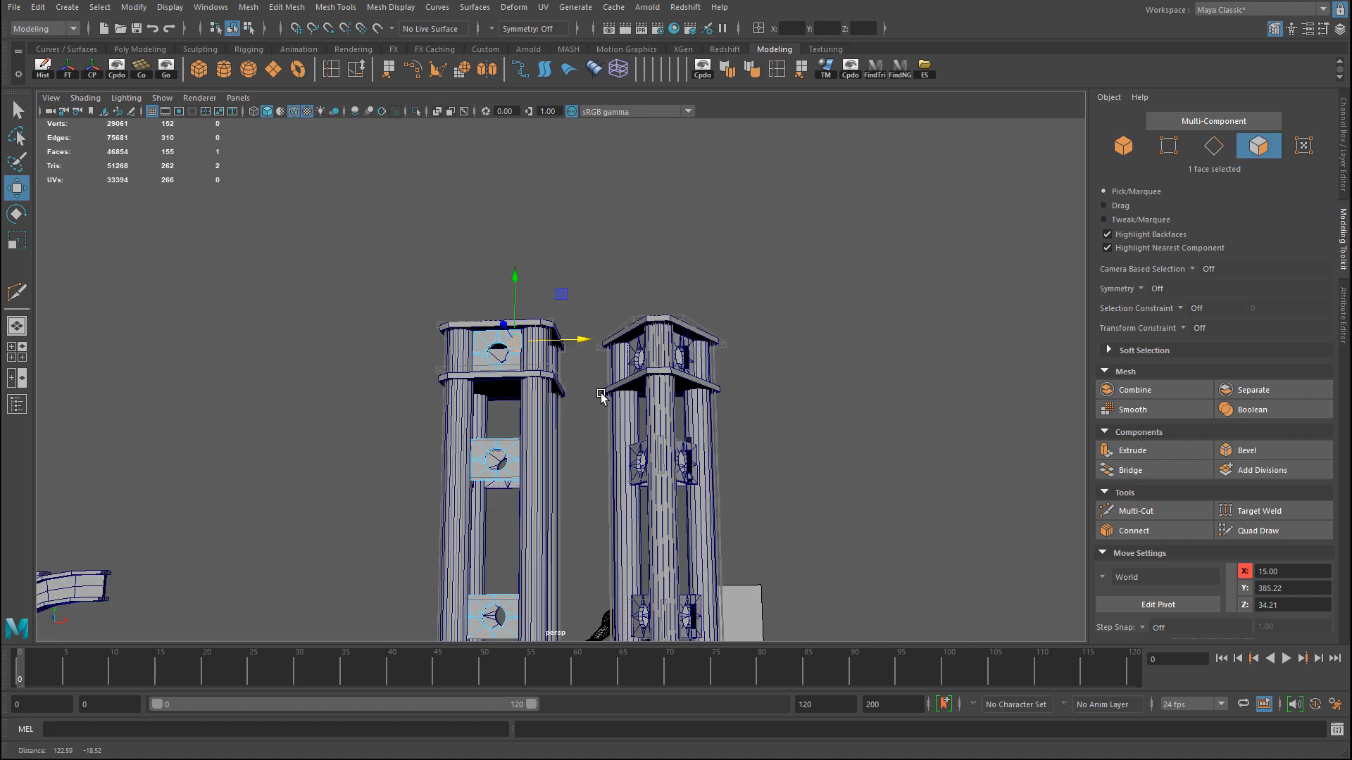
left_click_drag(601, 395, 641, 359, "alt")
left_click(642, 360)
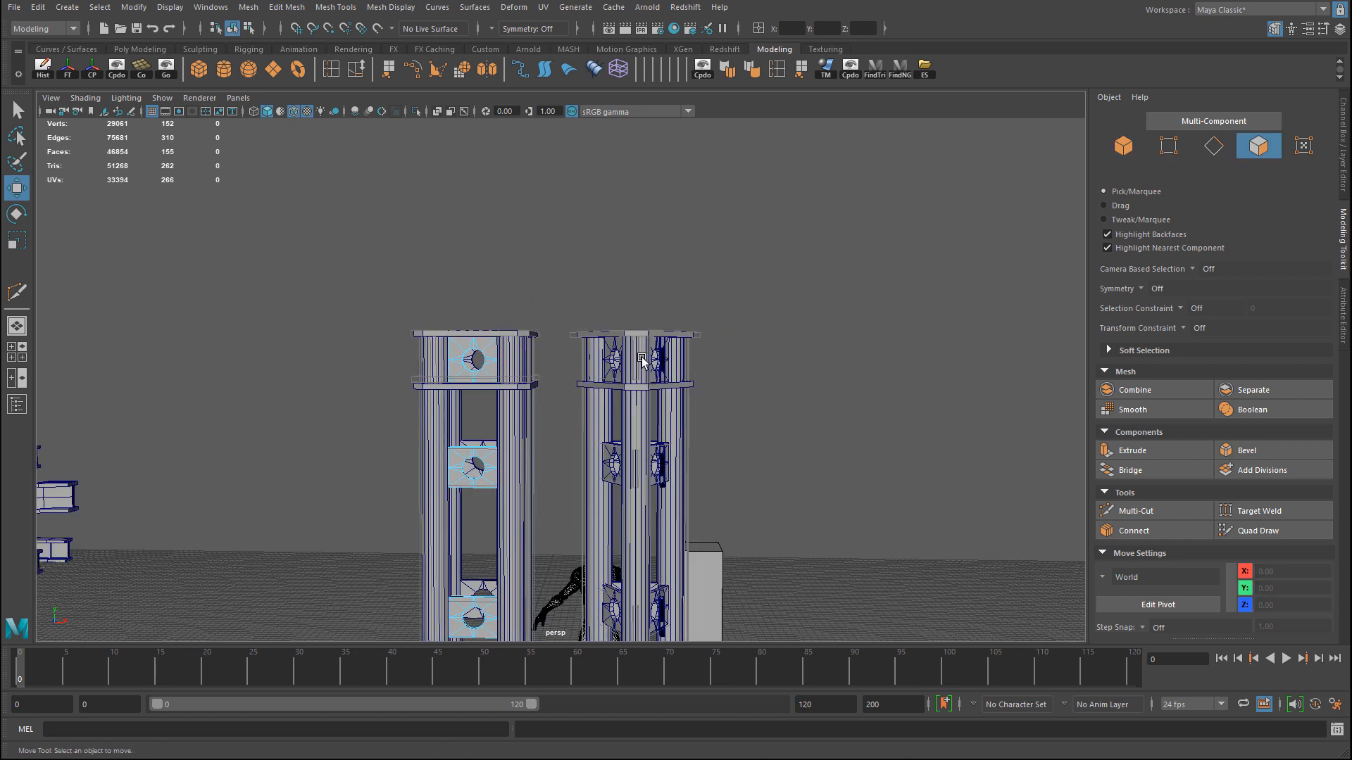
right_click_drag(641, 359, 716, 338)
left_click(873, 404)
right_click_drag(872, 405, 749, 380, "alt")
middle_click_drag(748, 380, 776, 318, "alt")
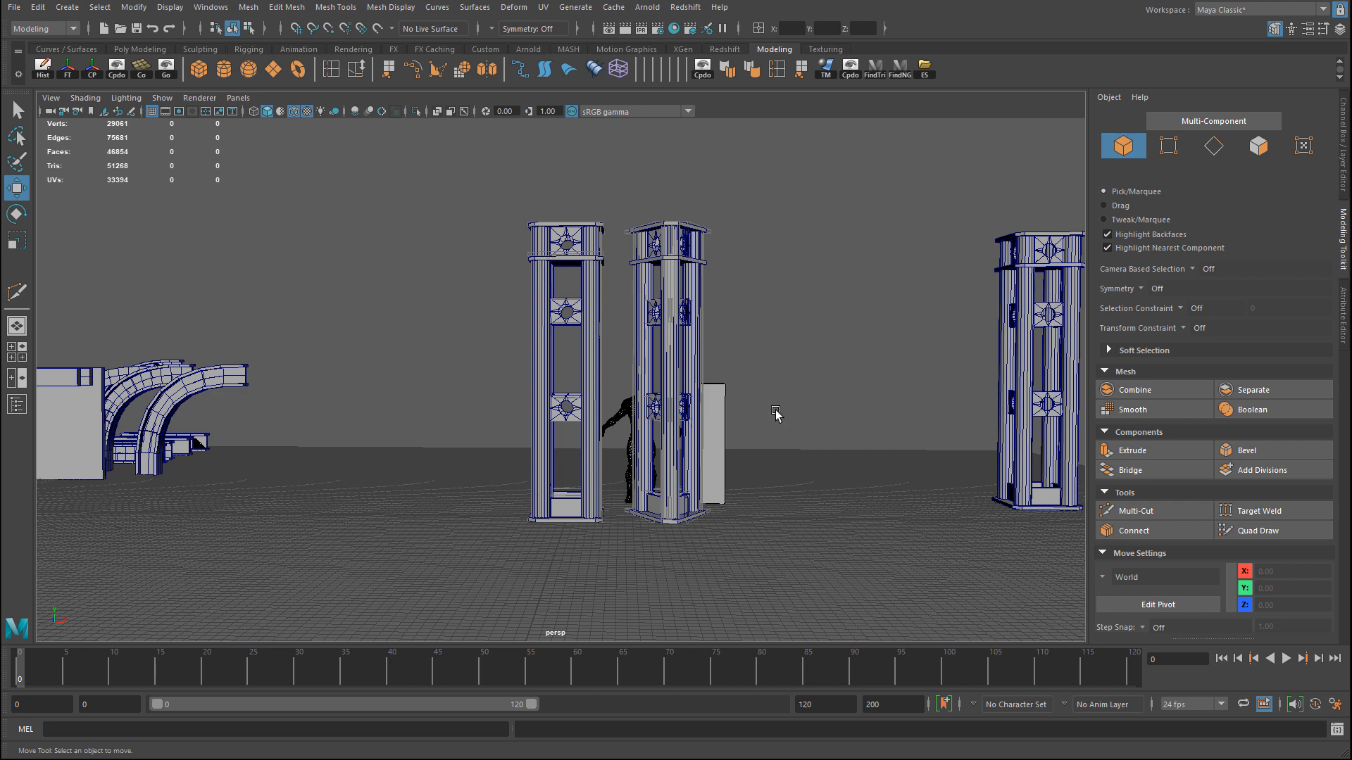
Try to move the finished square stand sideways off its template by -679.10 in X, and undo the move.
left_click_drag(492, 226, 703, 544)
left_click(591, 321)
left_click_drag(602, 364, 747, 352, "alt")
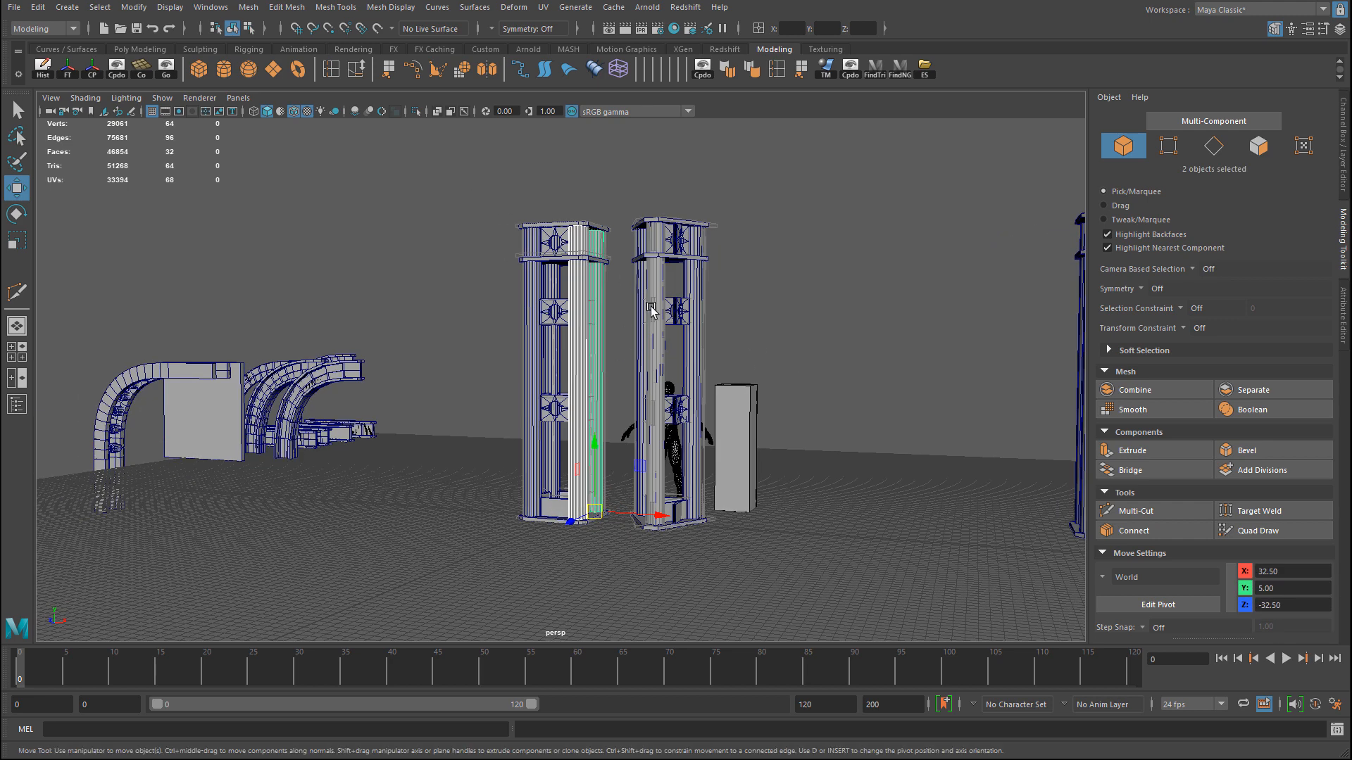
key("Up")
left_click_drag(629, 521, 275, 493)
key("ctrl+z")
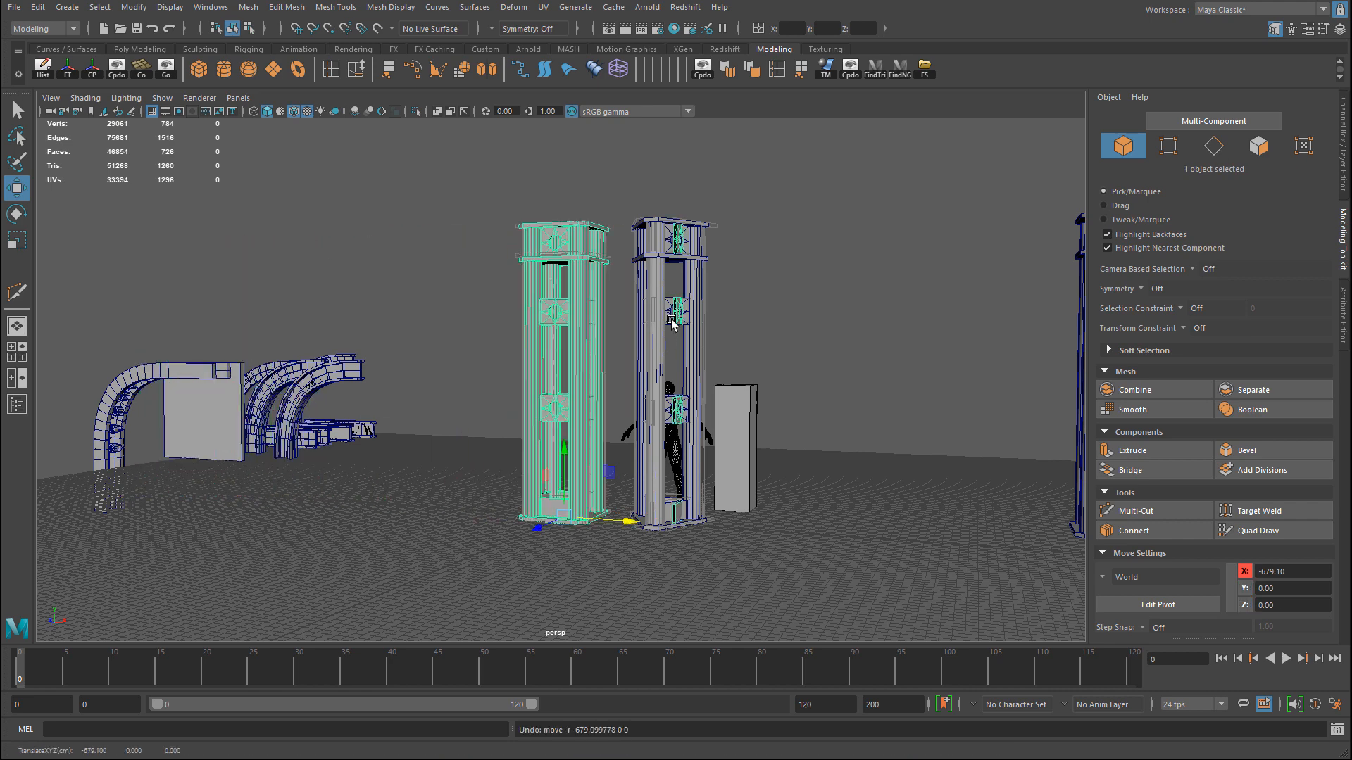
Move all parts of both finished stands off their templates to Translate X -690.863 and hide the TemplateStands layer.
left_click_drag(673, 240, 188, 256)
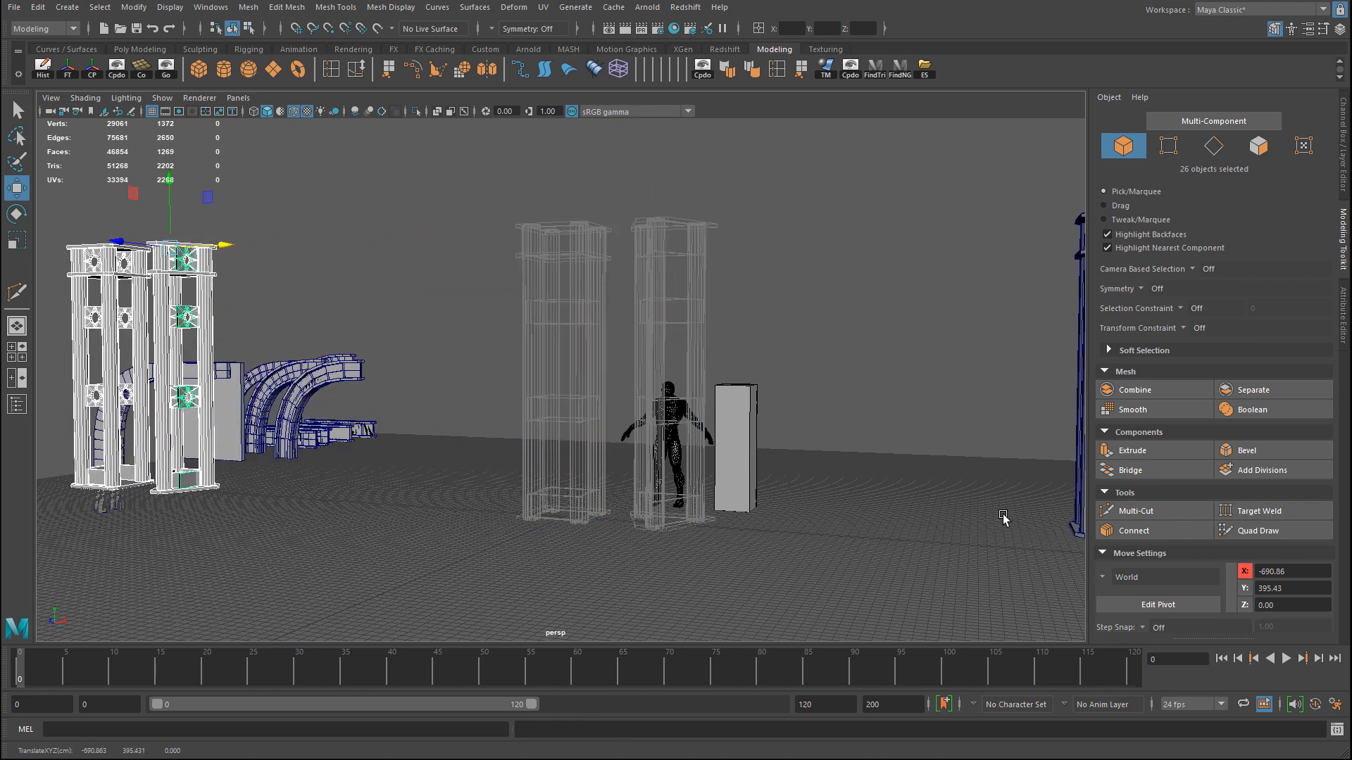
key("ctrl+a")
key("ctrl+a")
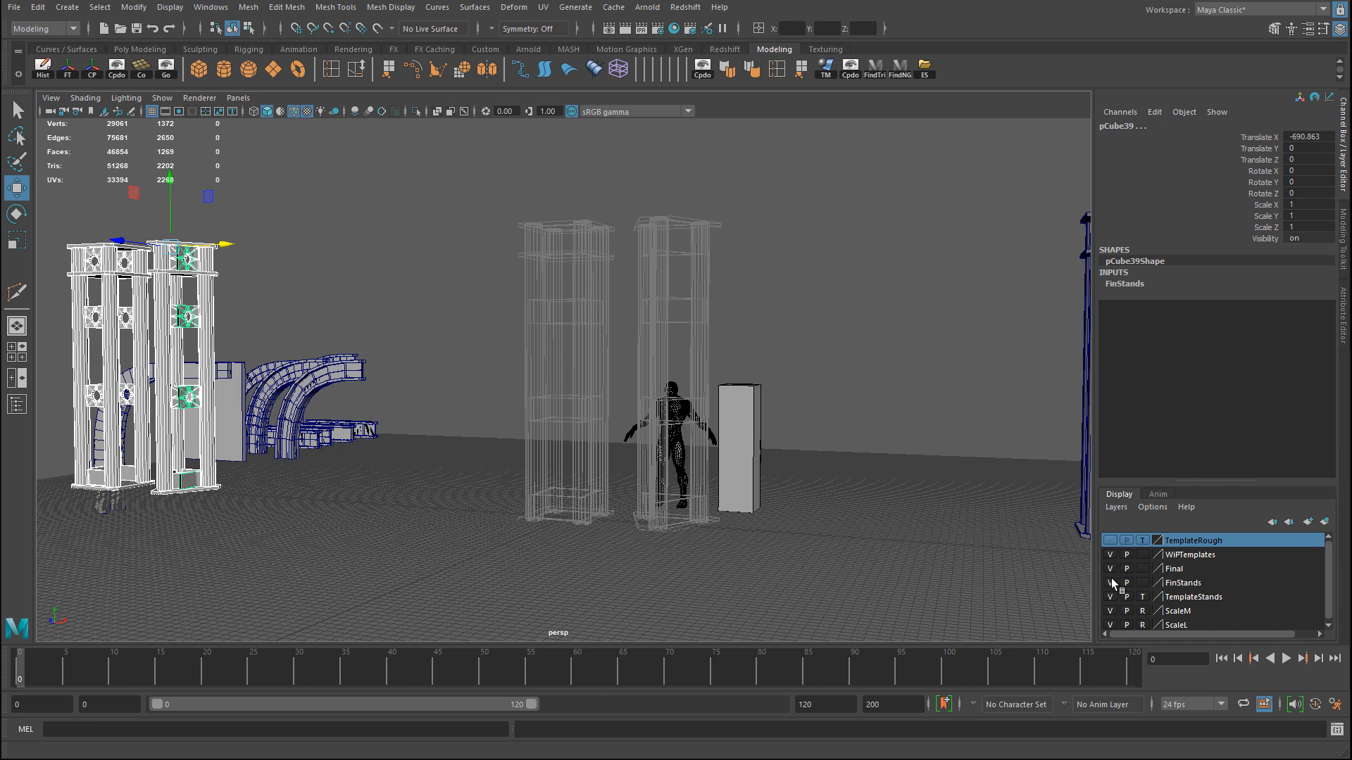
left_click(1110, 597)
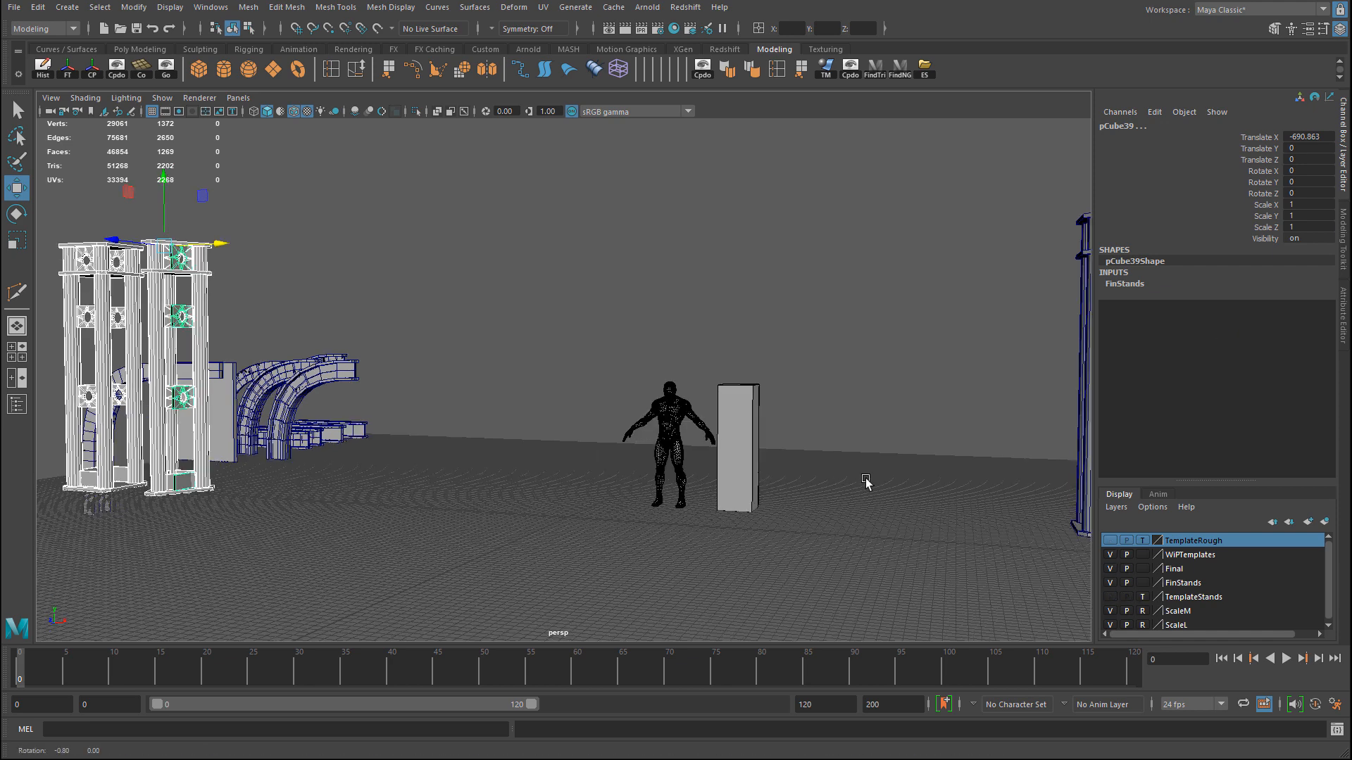
Place the combined square stand at the scene origin by setting its Translate X and Translate Z to 0.
left_click_drag(866, 483, 848, 462, "alt")
left_click(932, 383)
double_click(1321, 138)
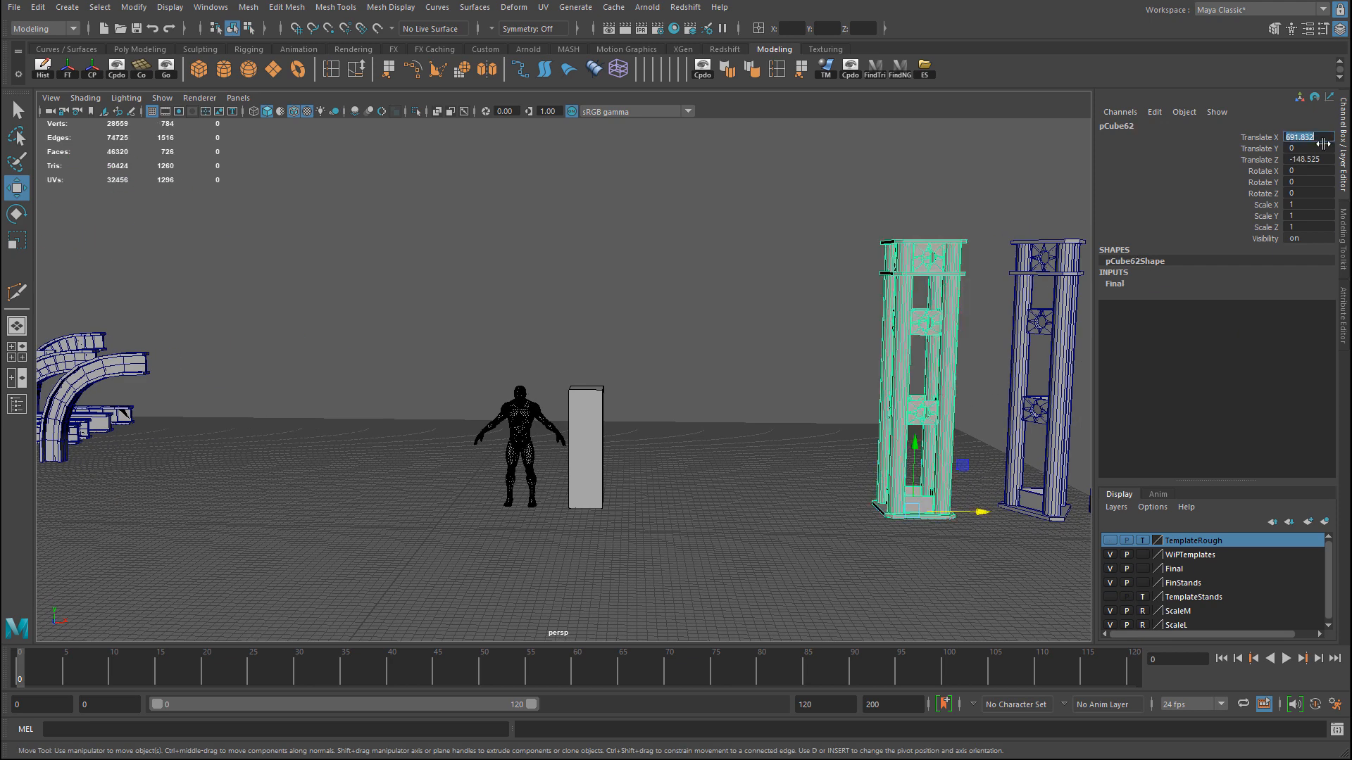
type("0")
key("Tab")
key("Tab")
type("0")
Set the combined triangular stand's Translate Z to 0 and slide it beside the square stand, to about 135.741 in X.
left_click(1040, 229)
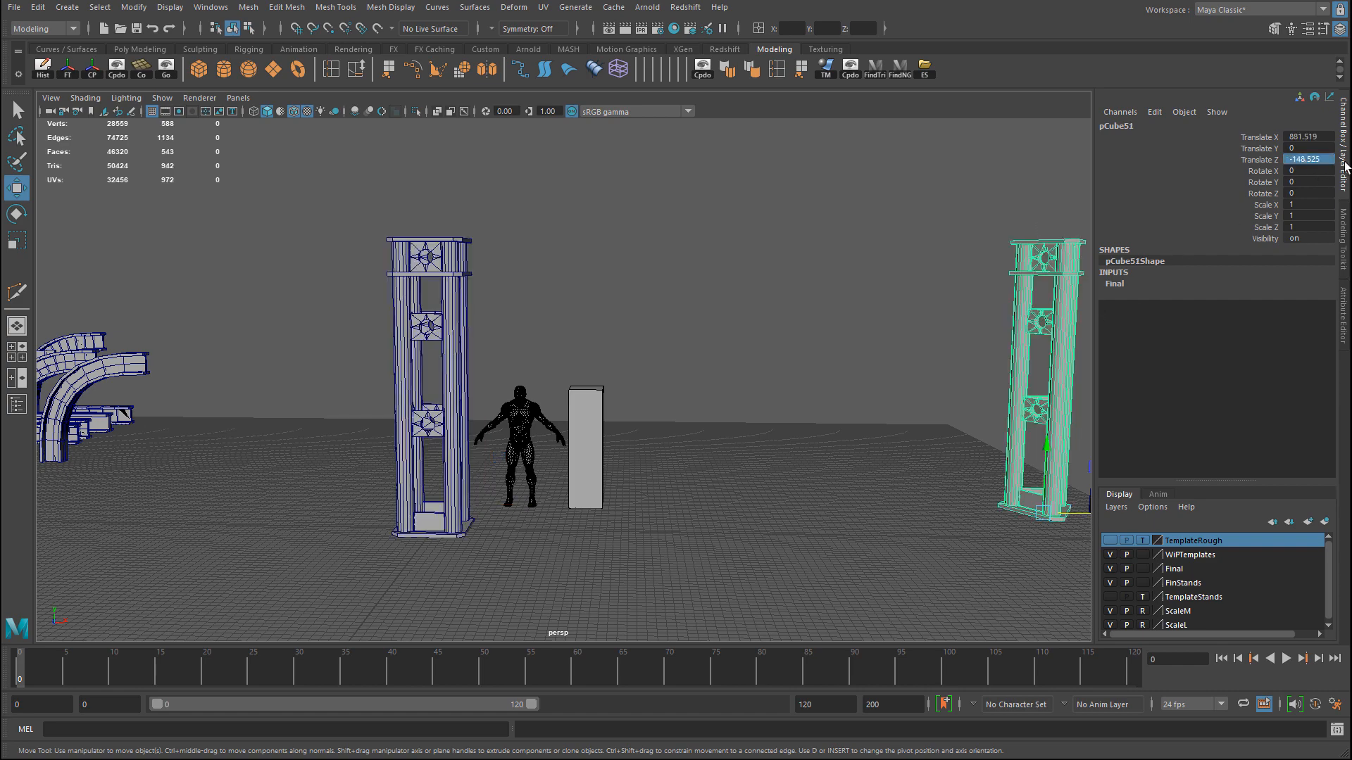
double_click(1325, 159)
type("0")
left_click(1325, 128)
left_click(1310, 137)
middle_click_drag(1020, 493, 595, 534)
scroll(712, 462, "up", 5)
left_click_drag(724, 562, 816, 391, "alt")
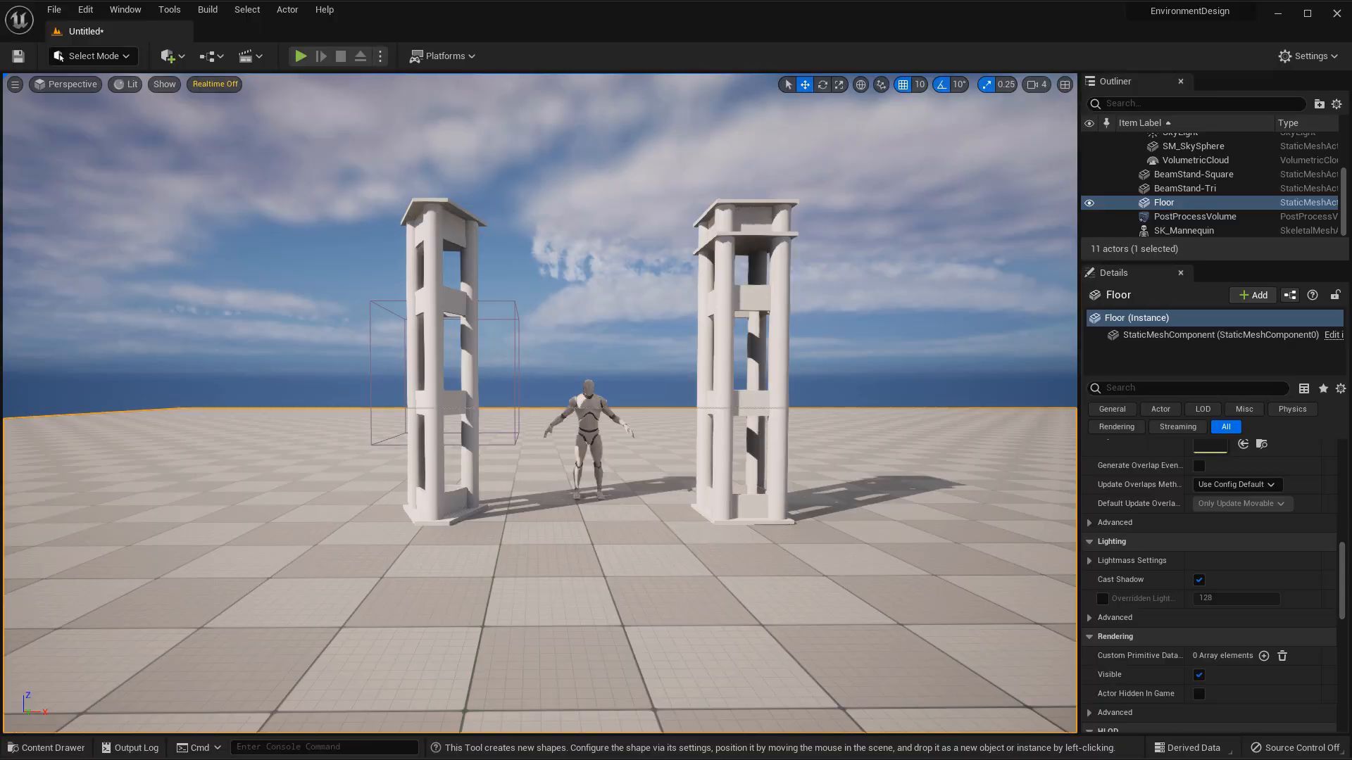
Switch to Unreal Engine and reimport the BeamStand-Square and BeamStand-Tri static meshes from the StaticMeshes folder.
right_click_drag(589, 567, 586, 576)
key("ctrl+space")
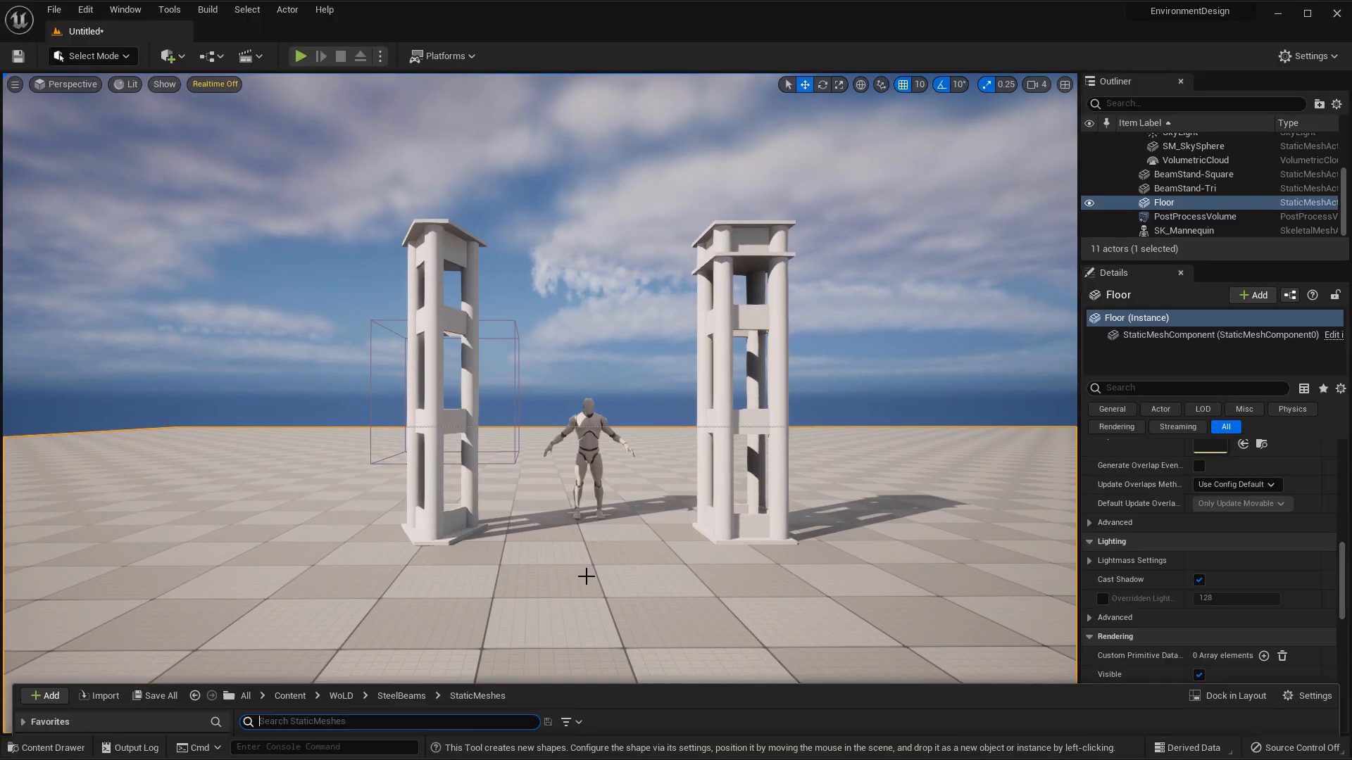
right_click(327, 585)
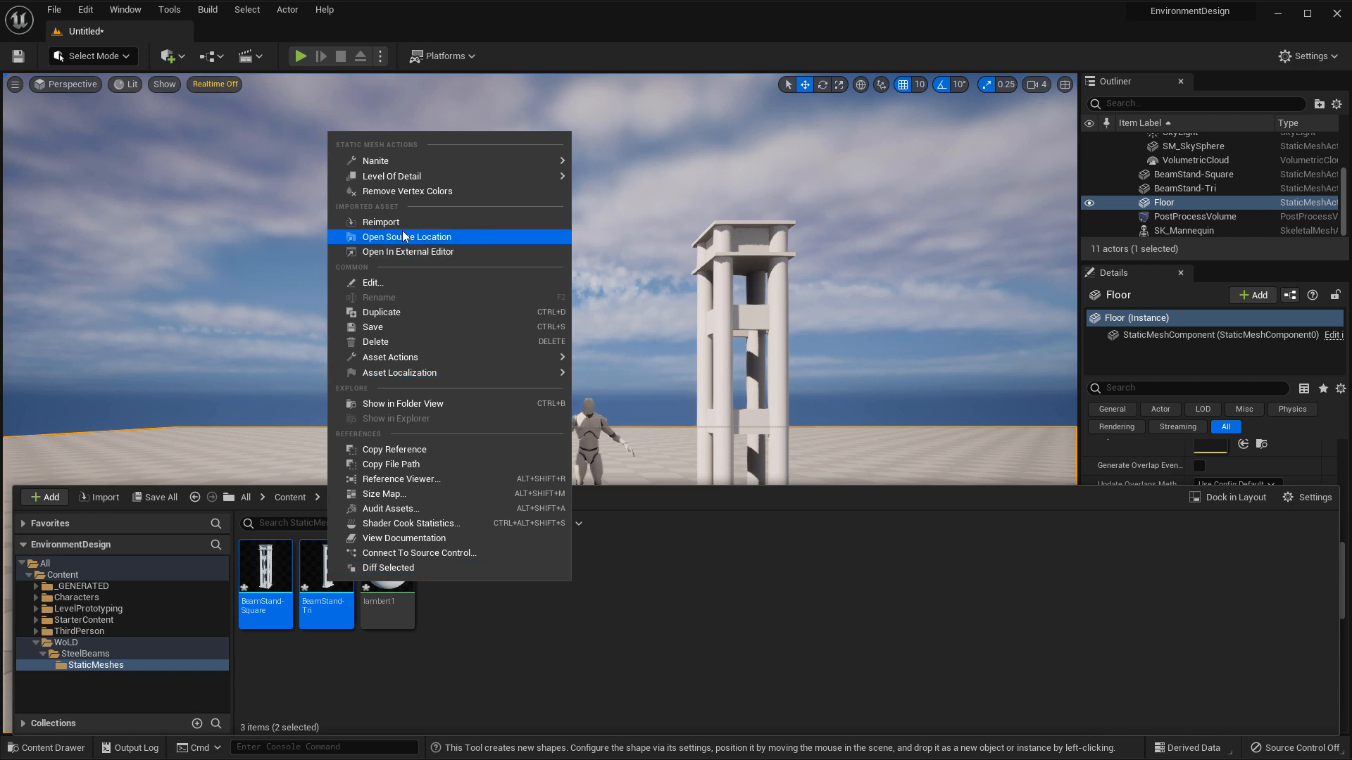
left_click(381, 222)
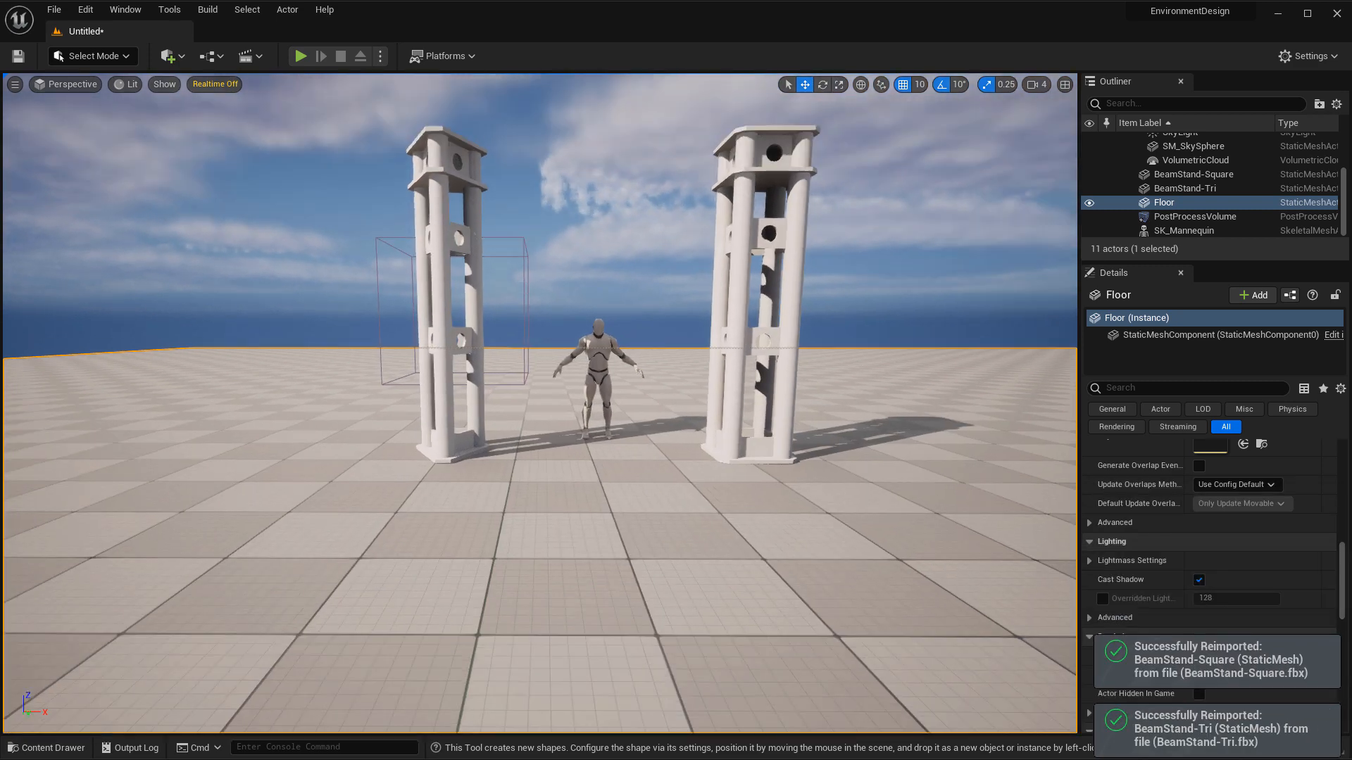
Play the level and run the character around the two reimported stands to judge their scale and shape, and end the play session.
right_click_drag(667, 539, 408, 233)
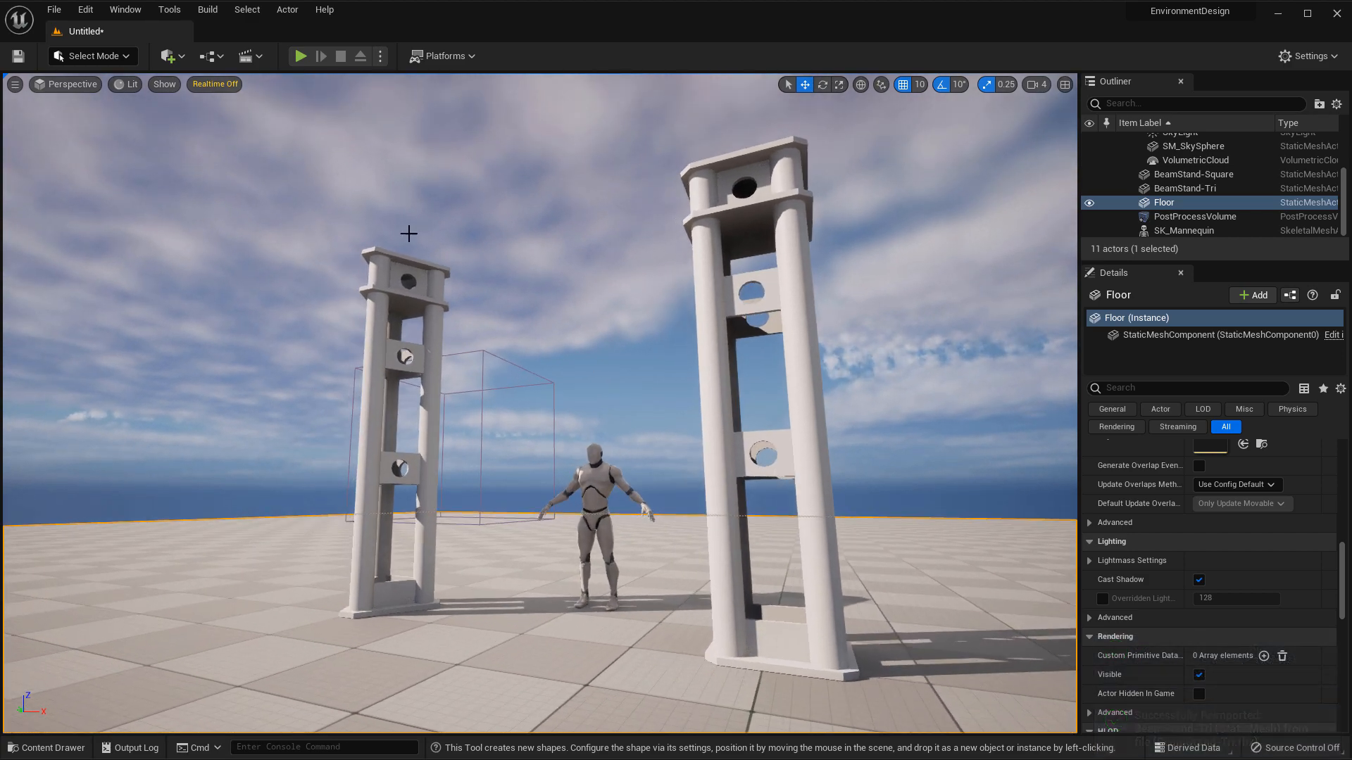
left_click(300, 55)
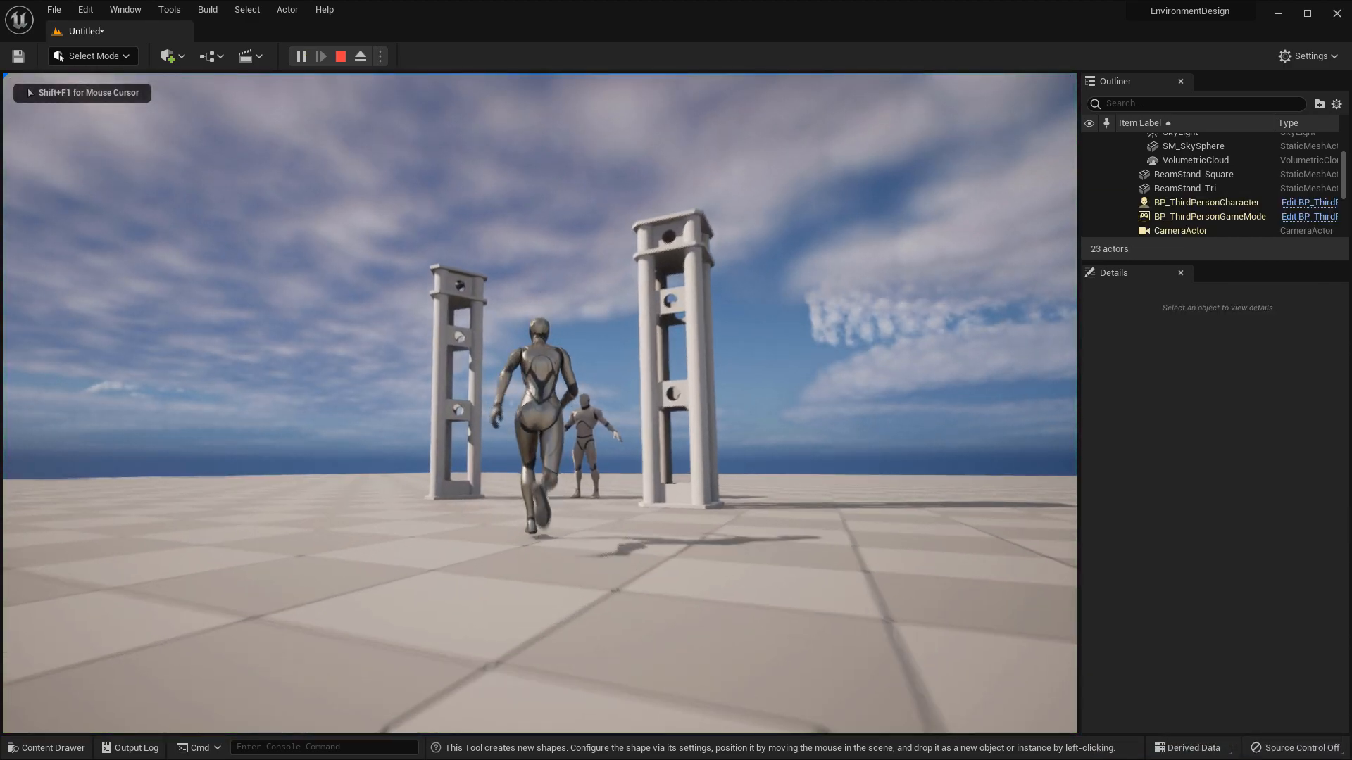
key("w")
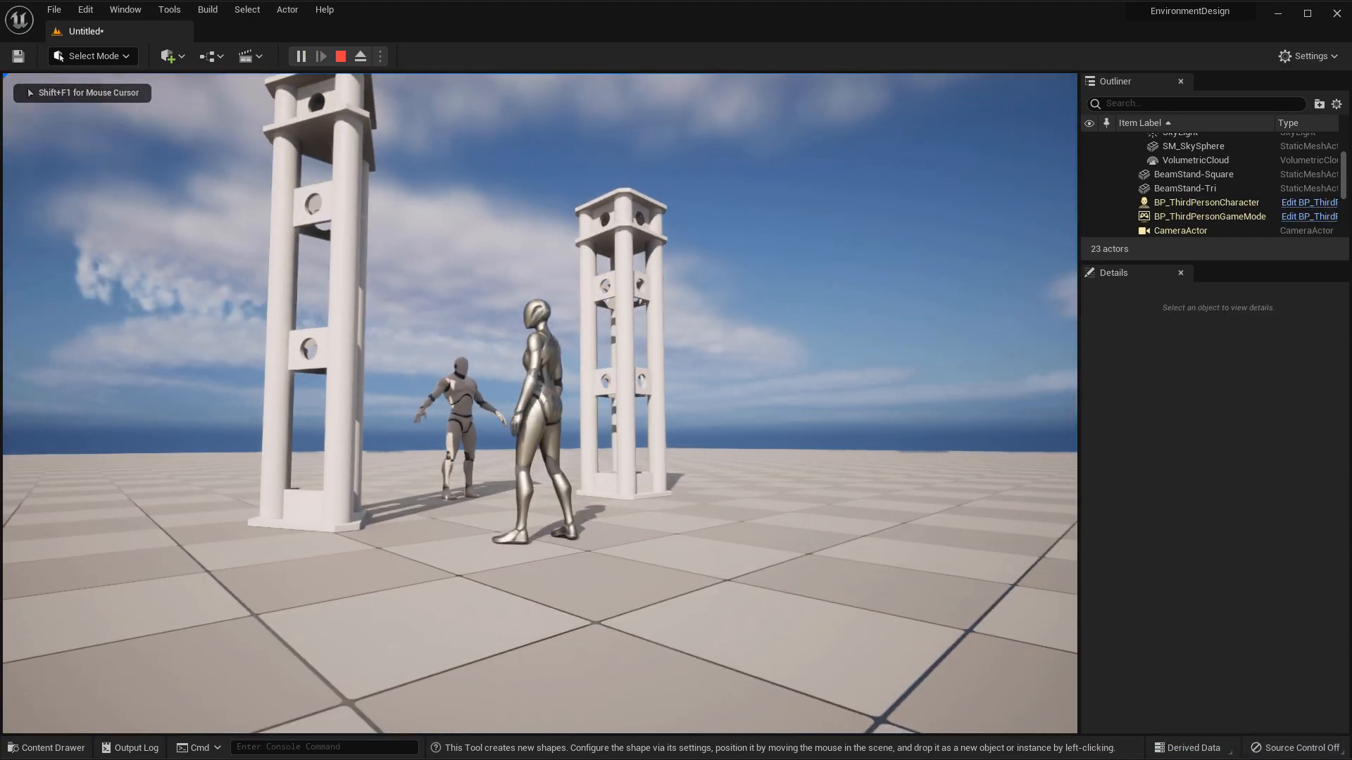
key("w")
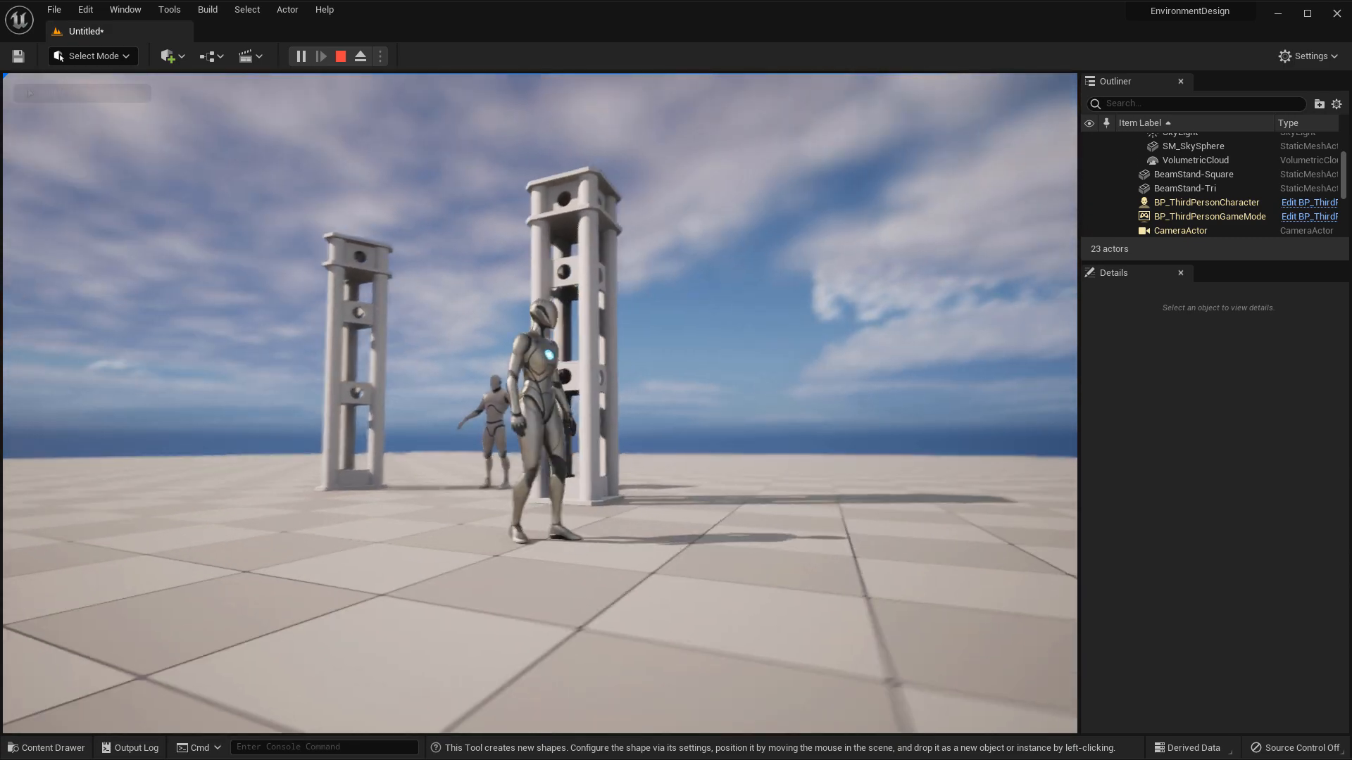
key("w")
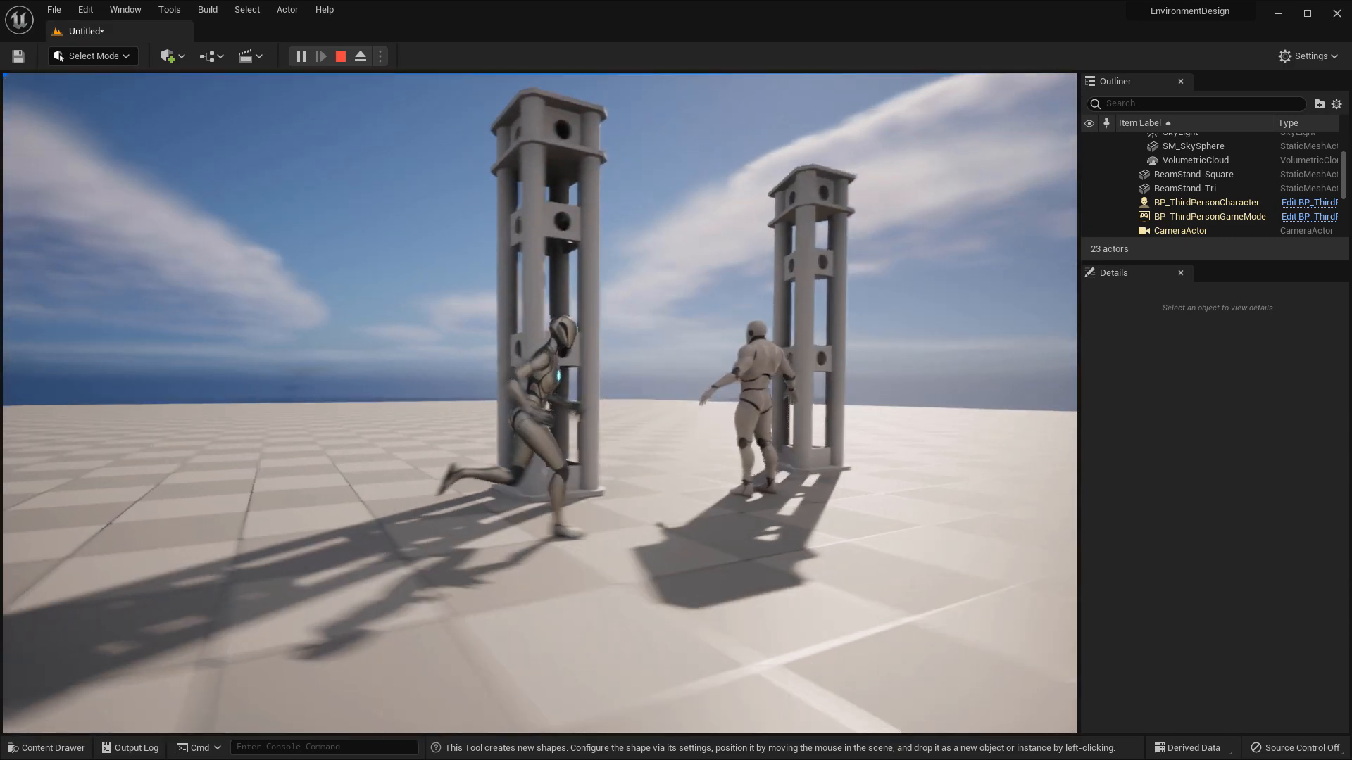
key("w")
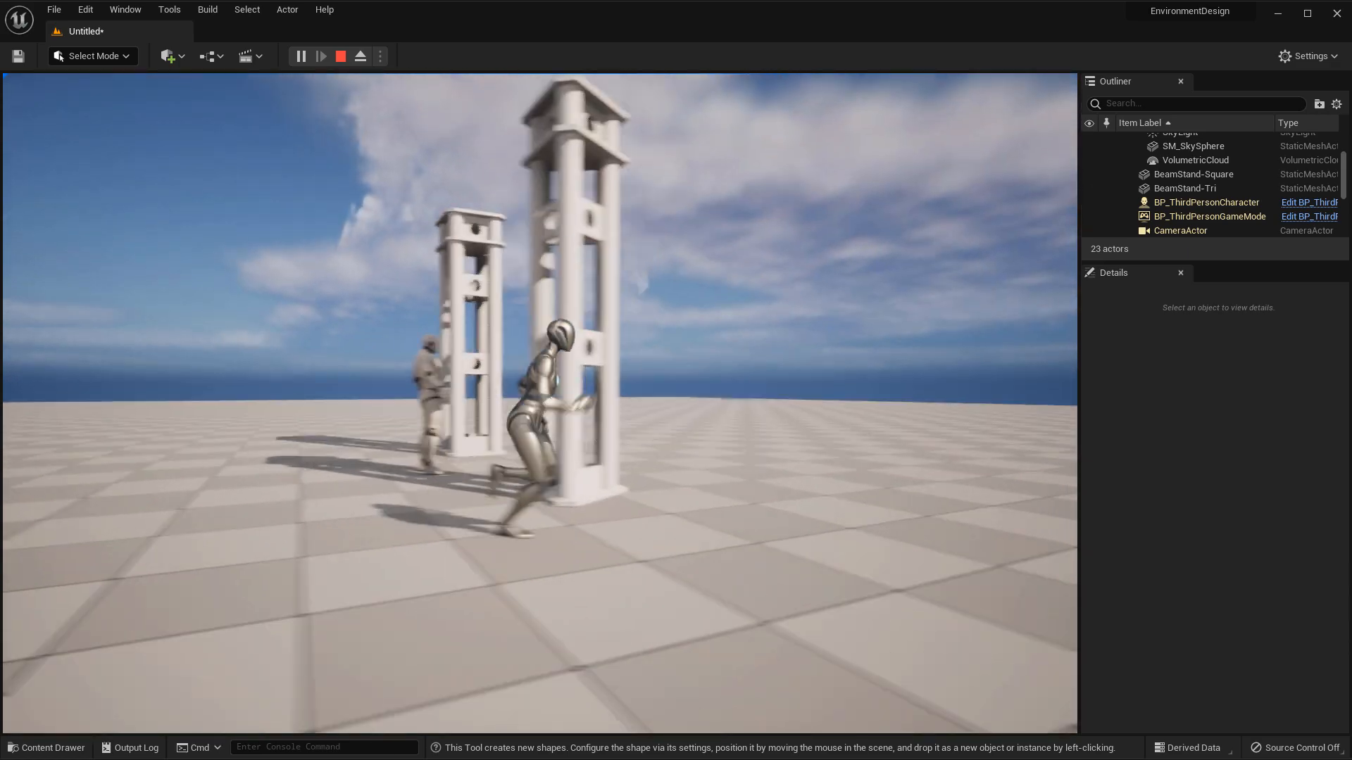
key("Escape")
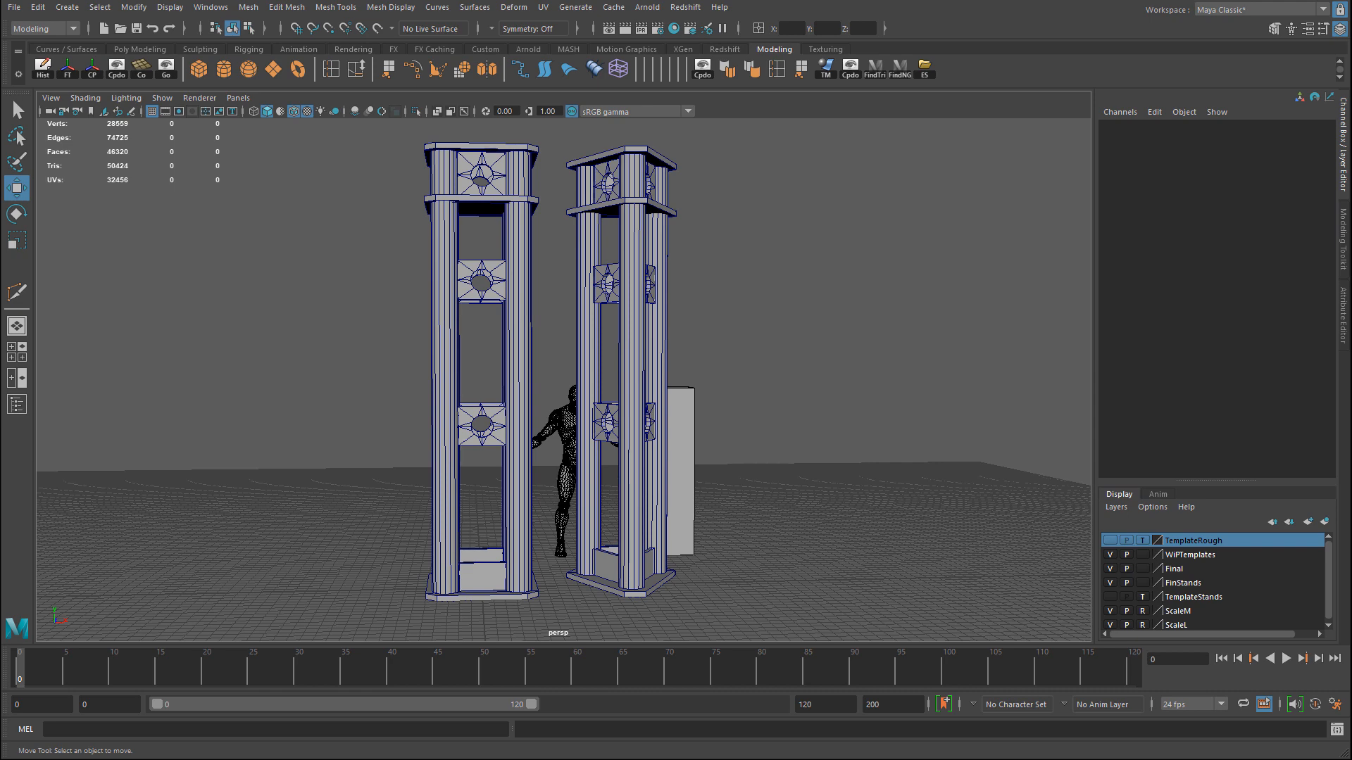
Switch to Maya, examine the square stand's pivot at its base, try to move the stand 274.687 along X, and undo the move.
left_click(529, 359)
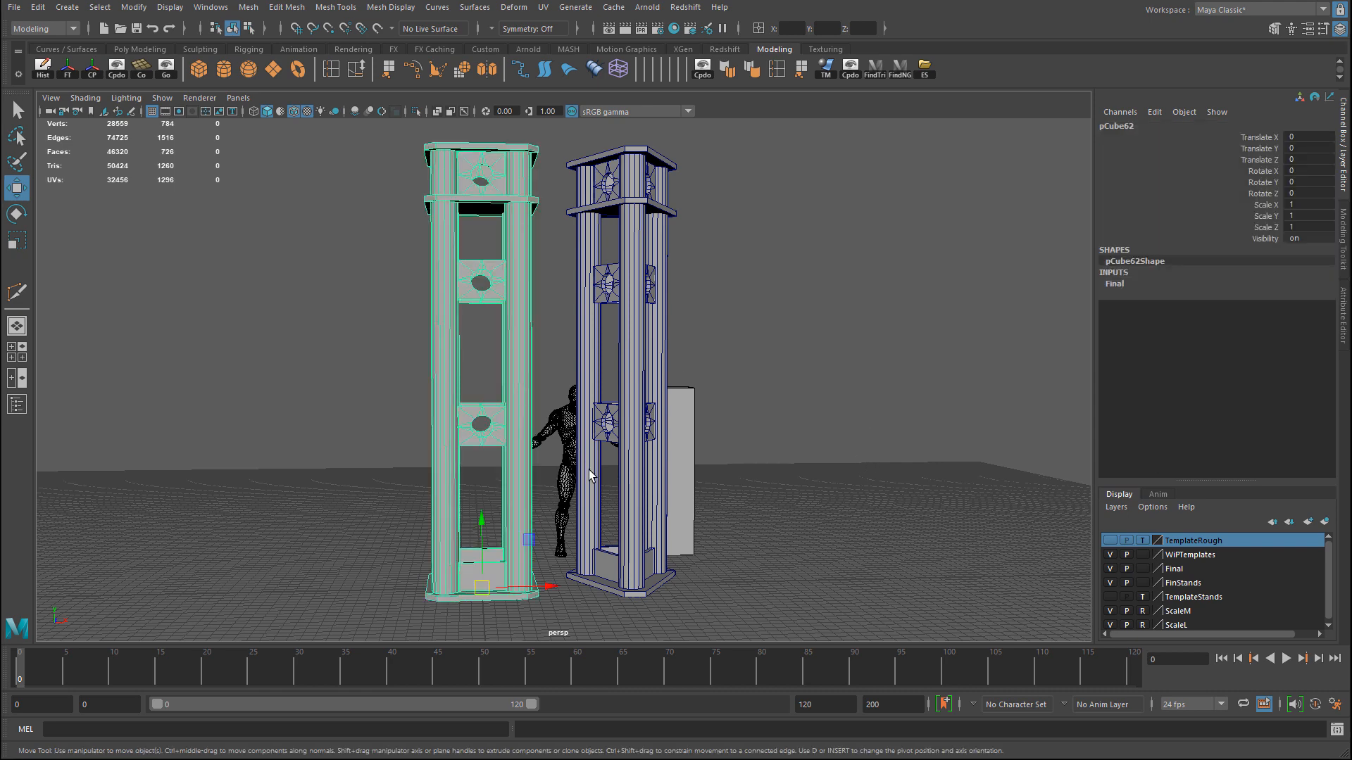
scroll(590, 476, "up", 5)
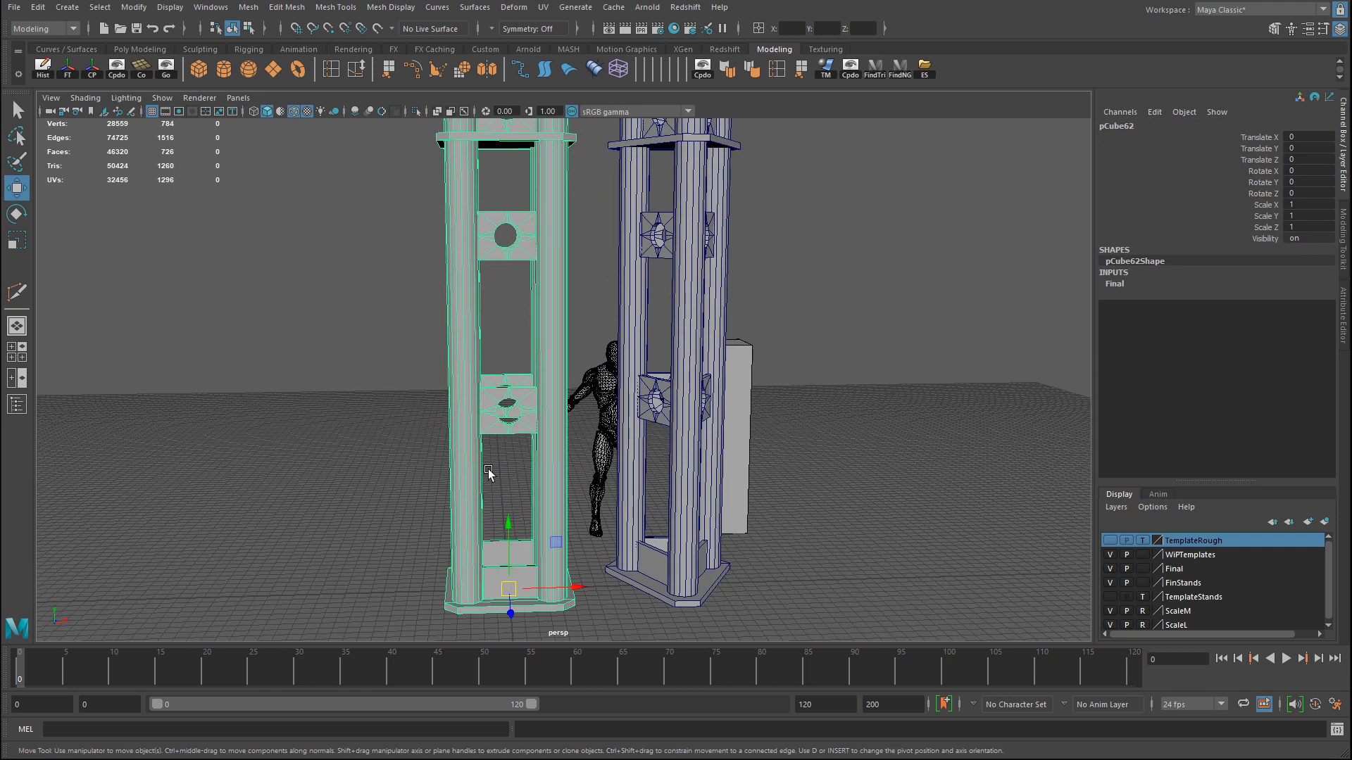
left_click_drag(514, 602, 530, 479, "alt")
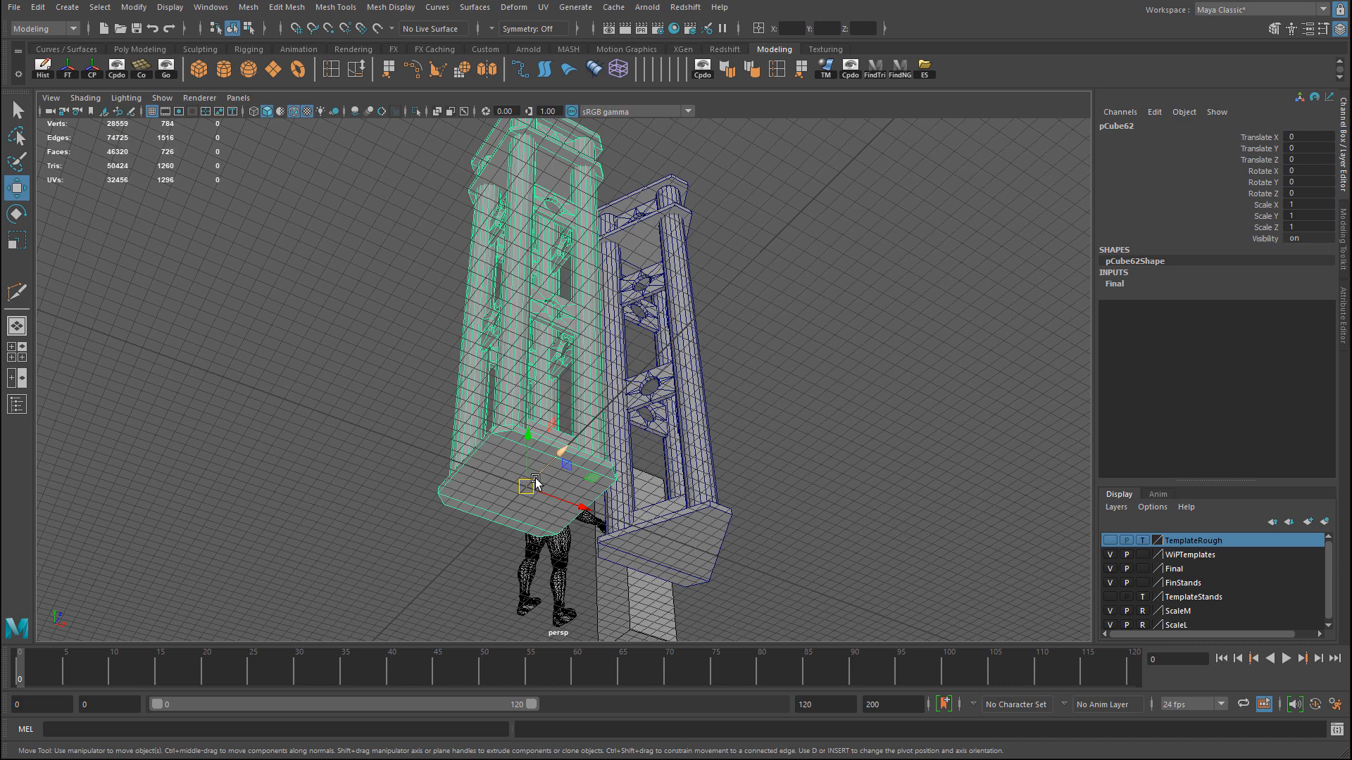
left_click_drag(535, 478, 532, 424)
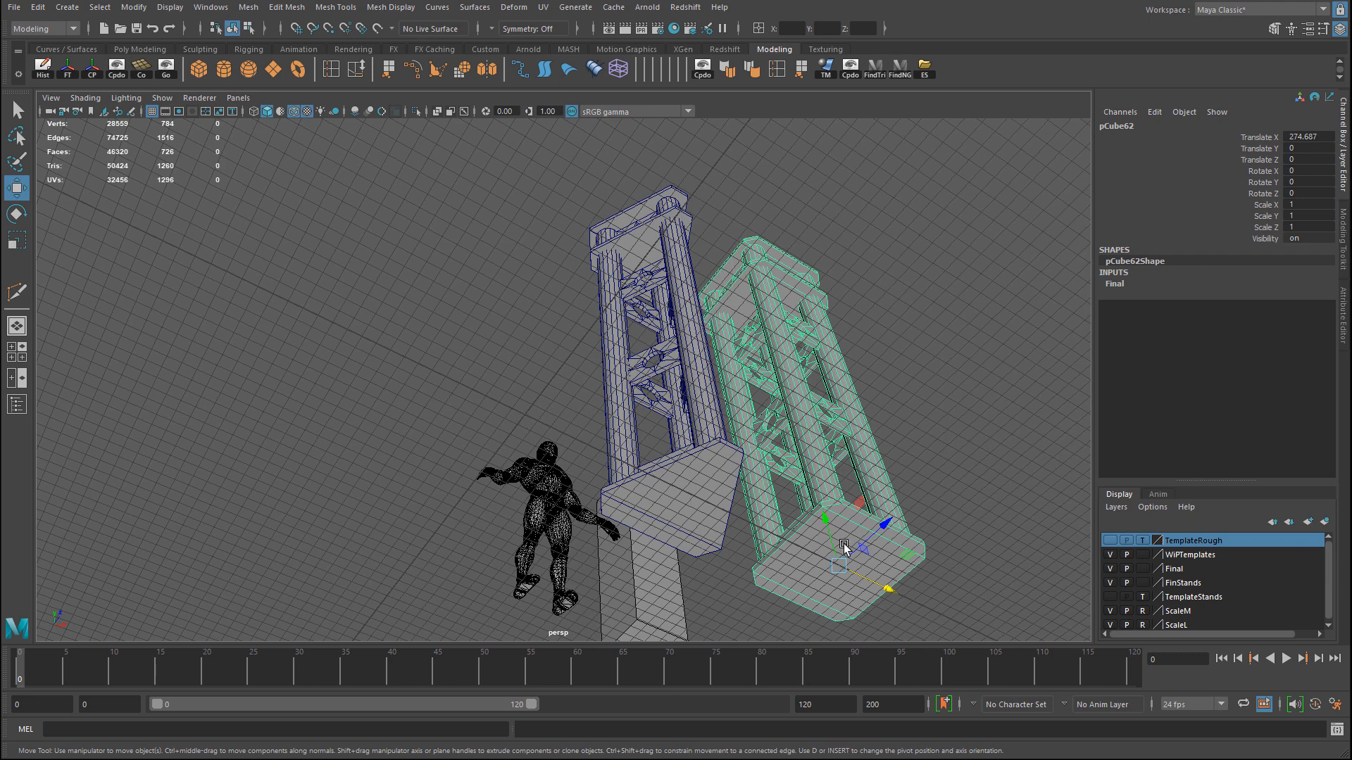
key("ctrl+z")
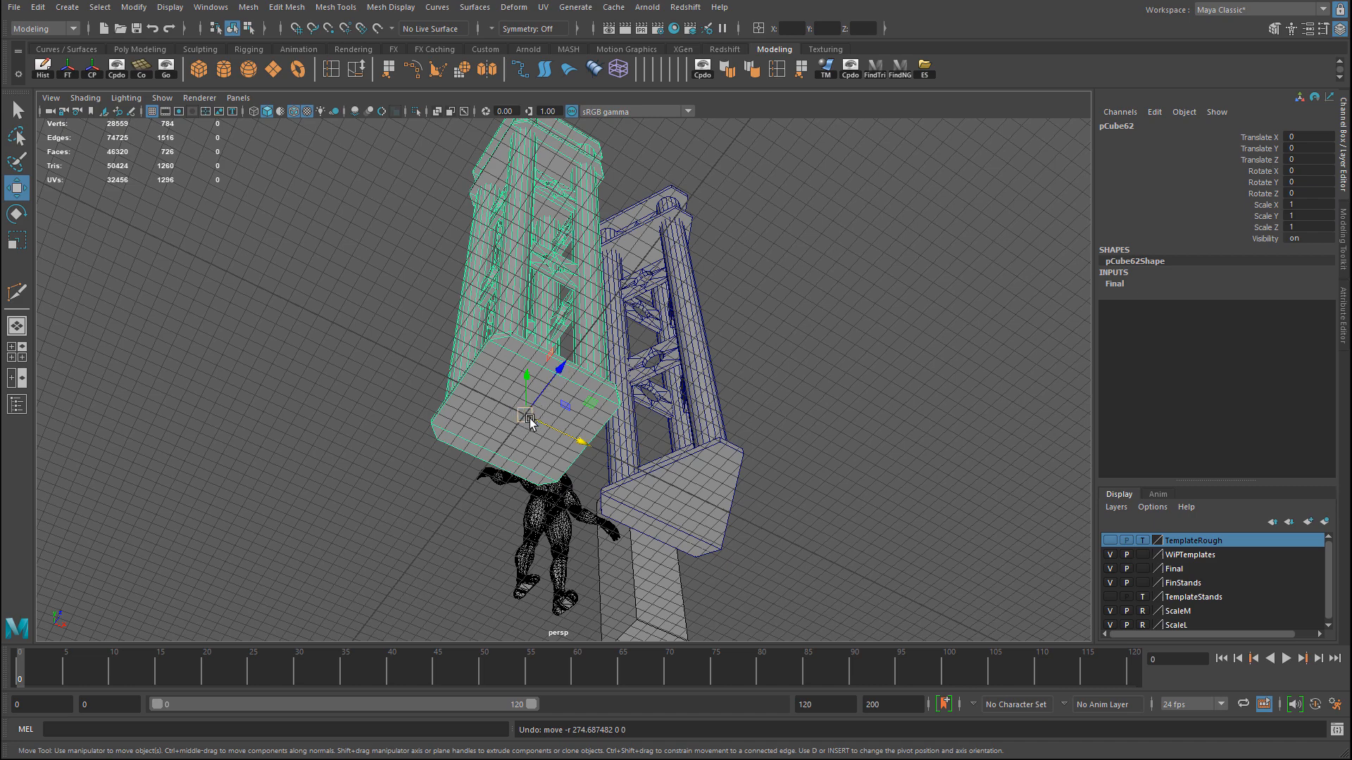
left_click_drag(525, 425, 517, 453, "alt")
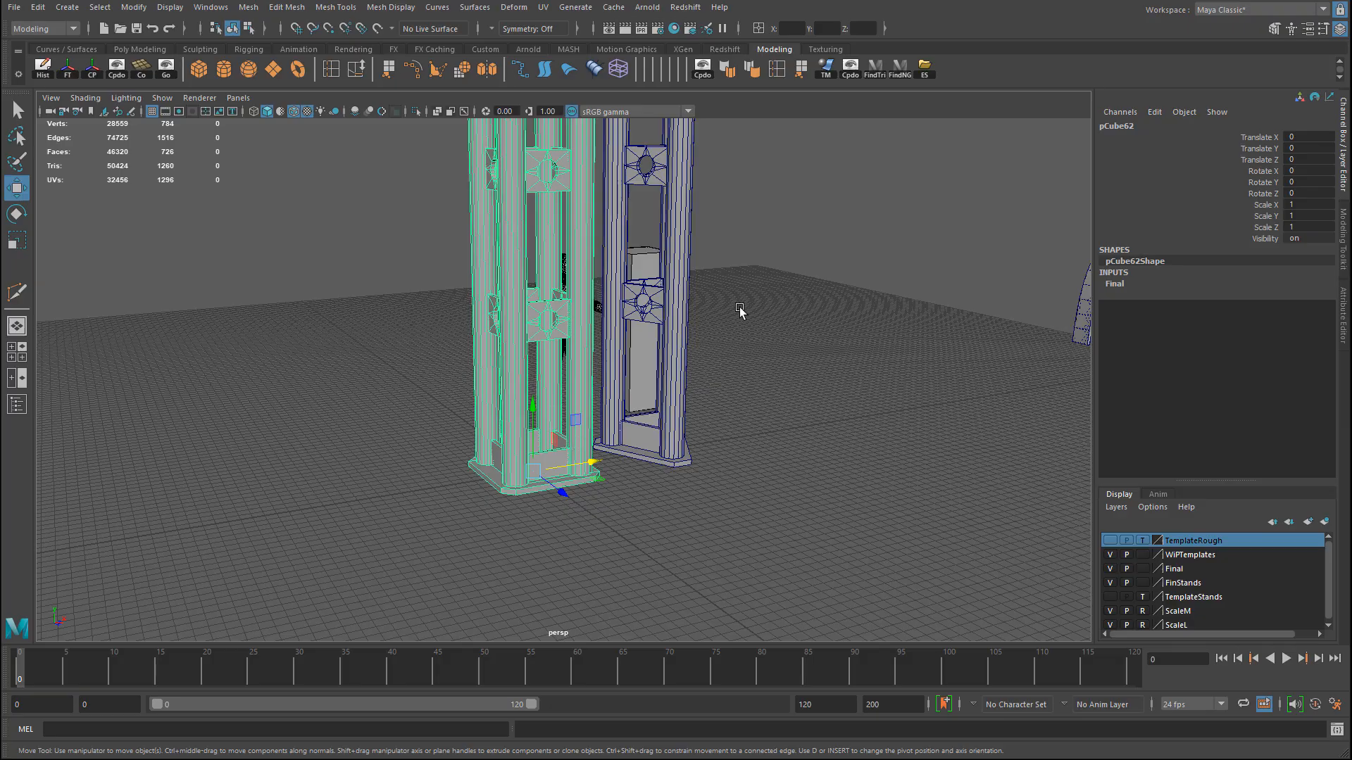
left_click_drag(708, 331, 546, 359, "alt")
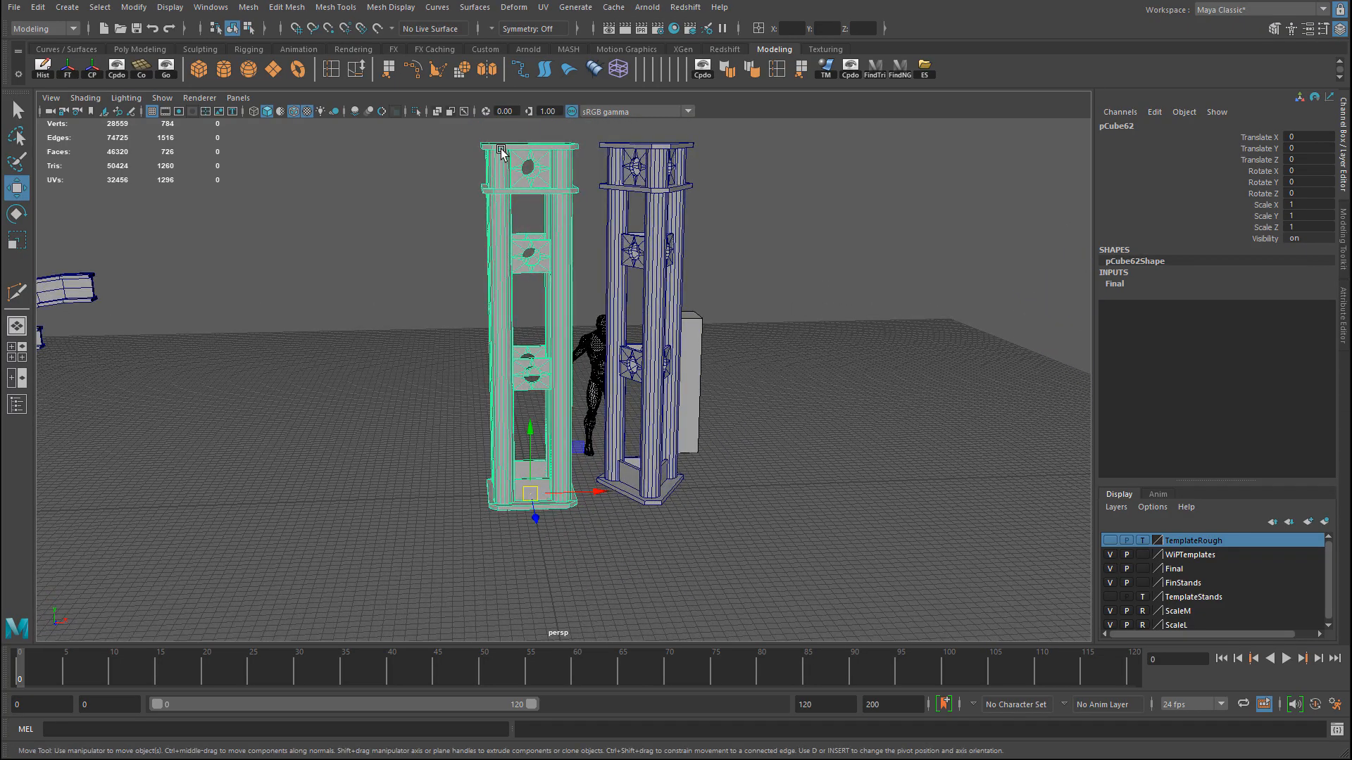
Move the square stand sideways to Translate X -373.22 and return it to the origin with Translate X 0.
left_click(814, 347)
left_click(556, 392)
left_click_drag(595, 494, 260, 493)
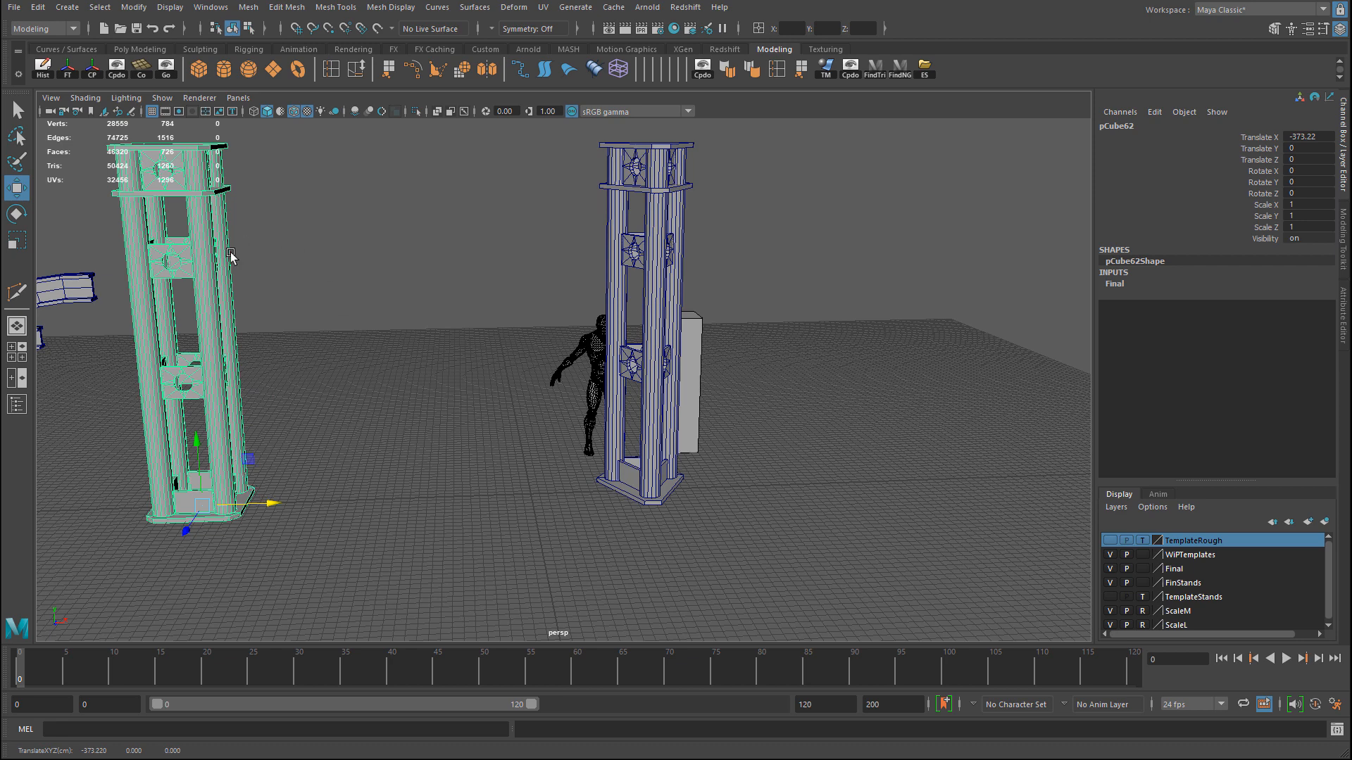
double_click(1312, 137)
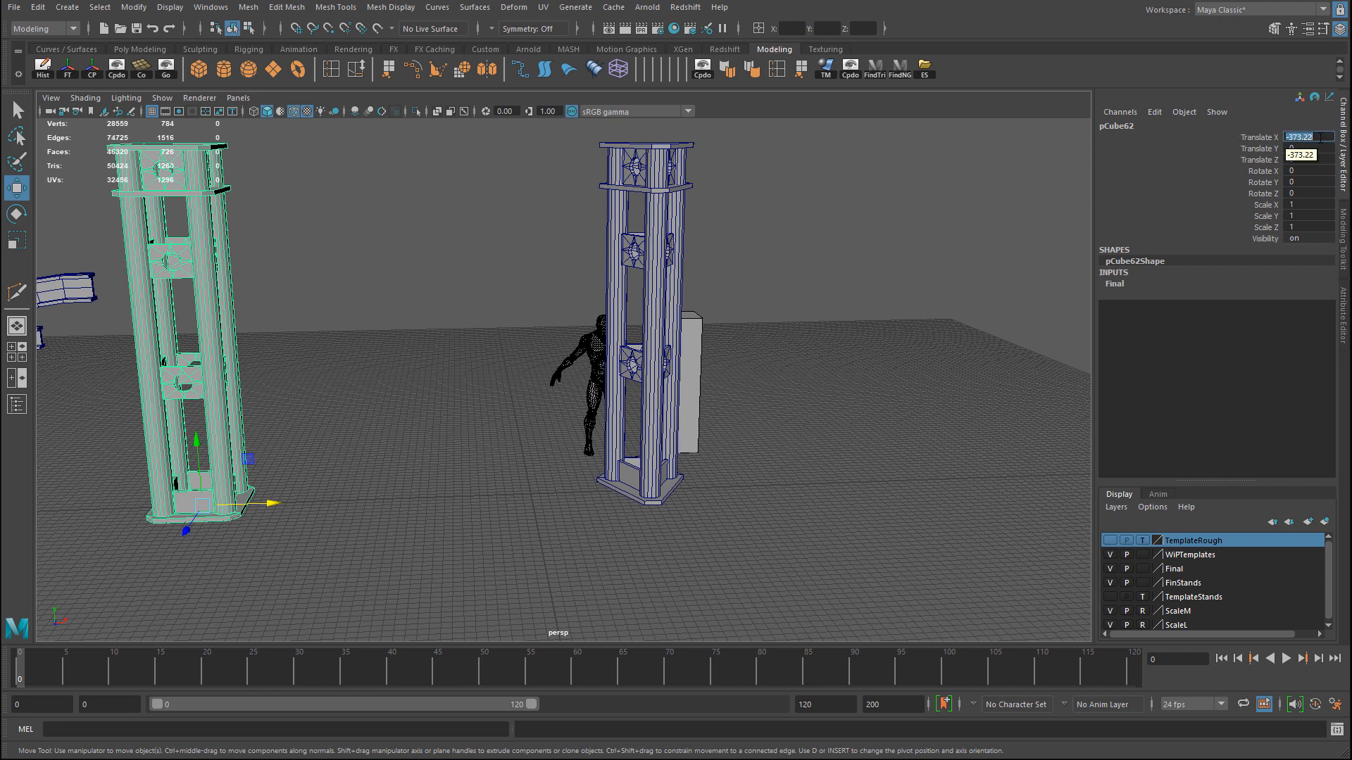
type("0")
key("Return")
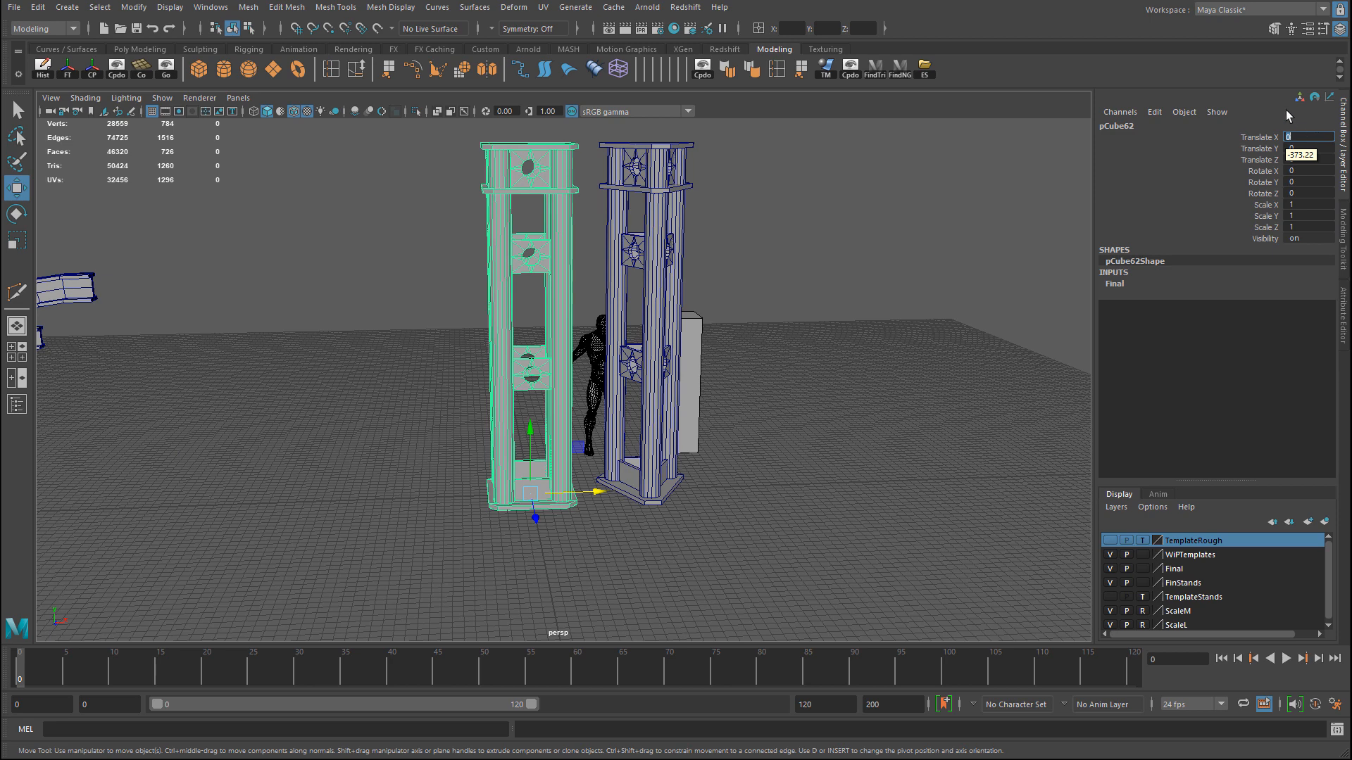
Freeze the square stand's translation, rotation and scale at its origin position.
scroll(574, 257, "up", 2)
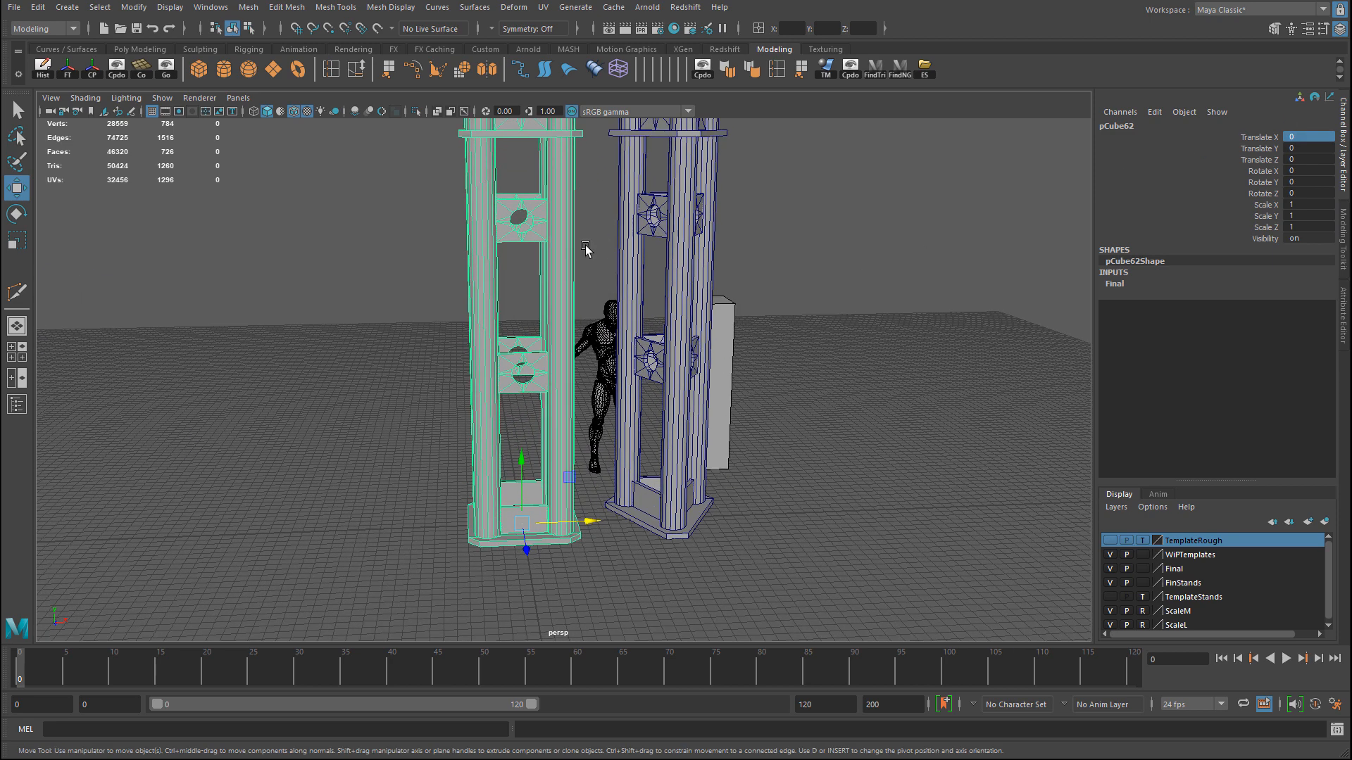
scroll(607, 252, "up", 1)
scroll(541, 569, "down", 3)
left_click_drag(634, 422, 563, 415, "alt")
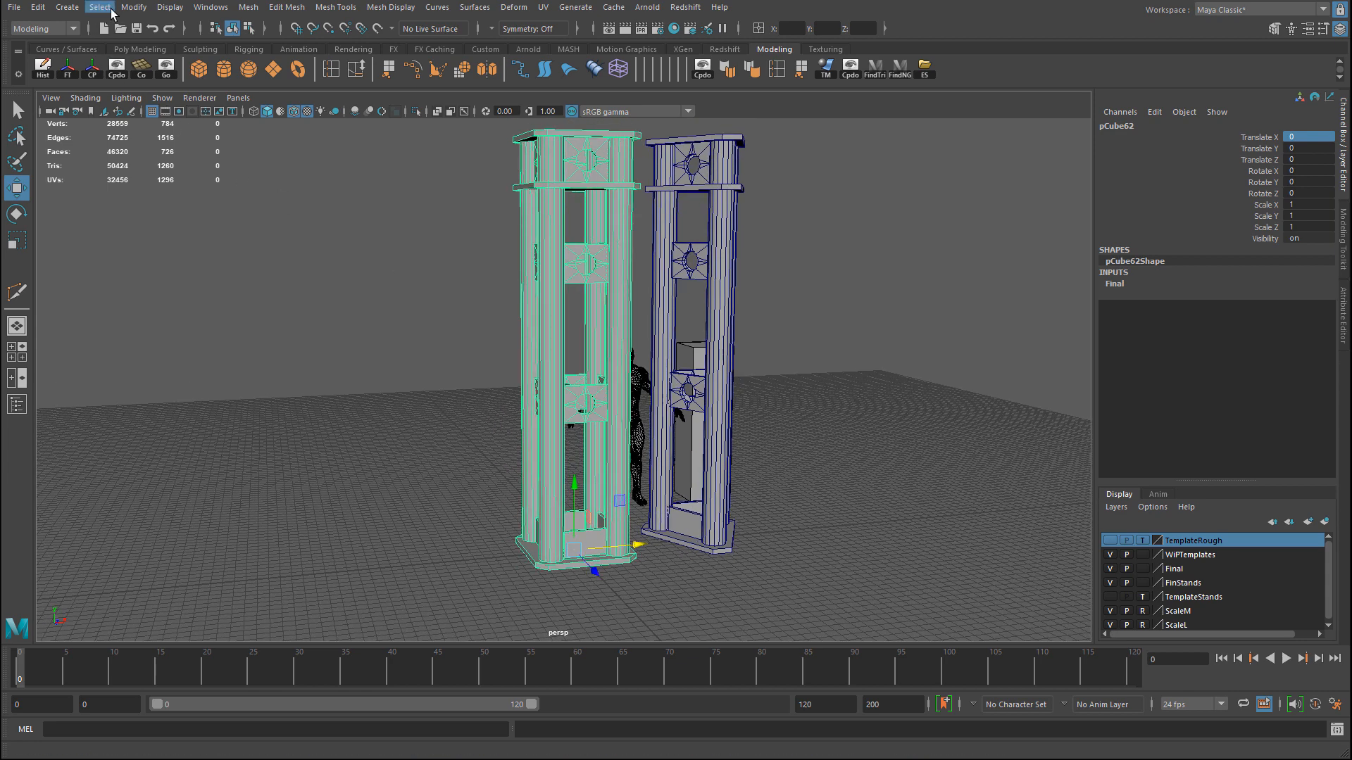
left_click(142, 8)
left_click(194, 72)
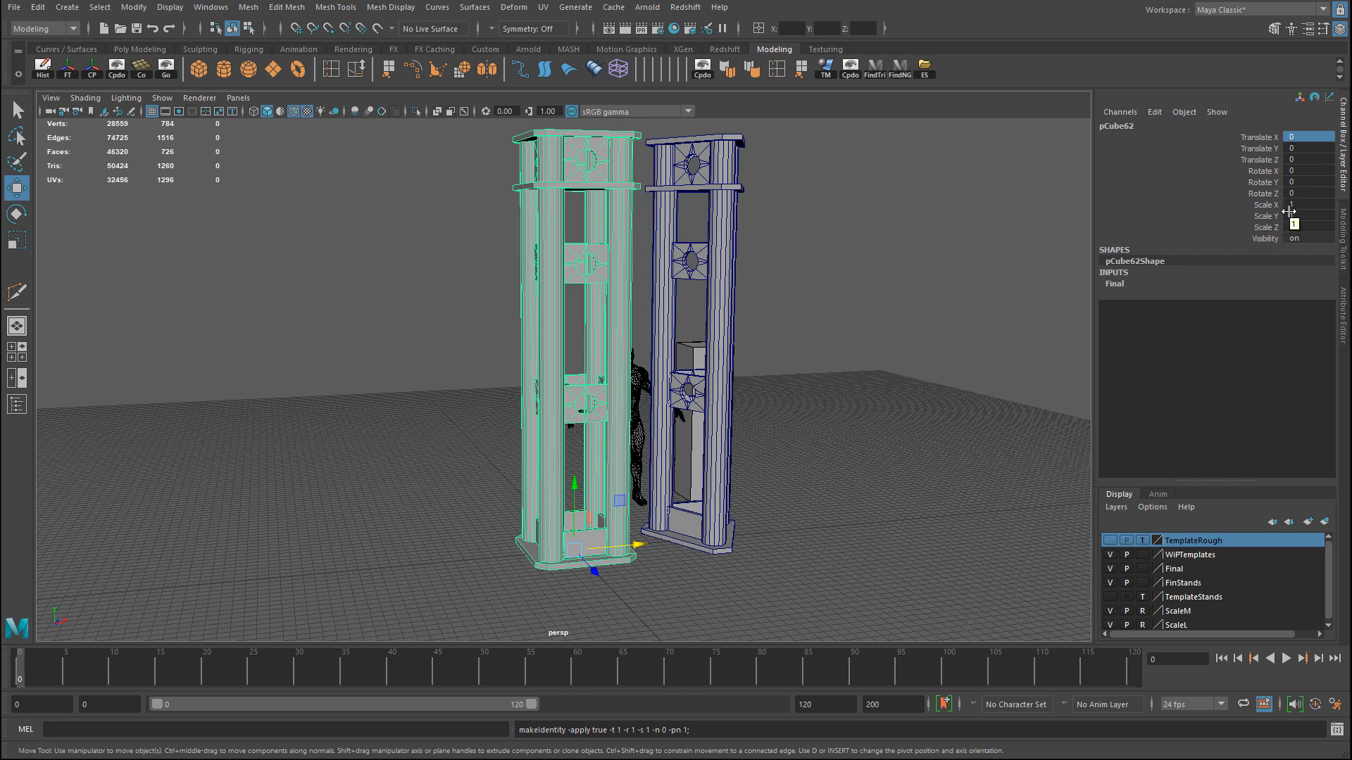
Move the square stand away to Translate X -428.986 and Z -394.522, and bring it back by setting both values to 0.
left_click_drag(616, 561, 134, 557)
middle_click_drag(134, 557, 251, 590, "alt")
left_click_drag(221, 611, 574, 479)
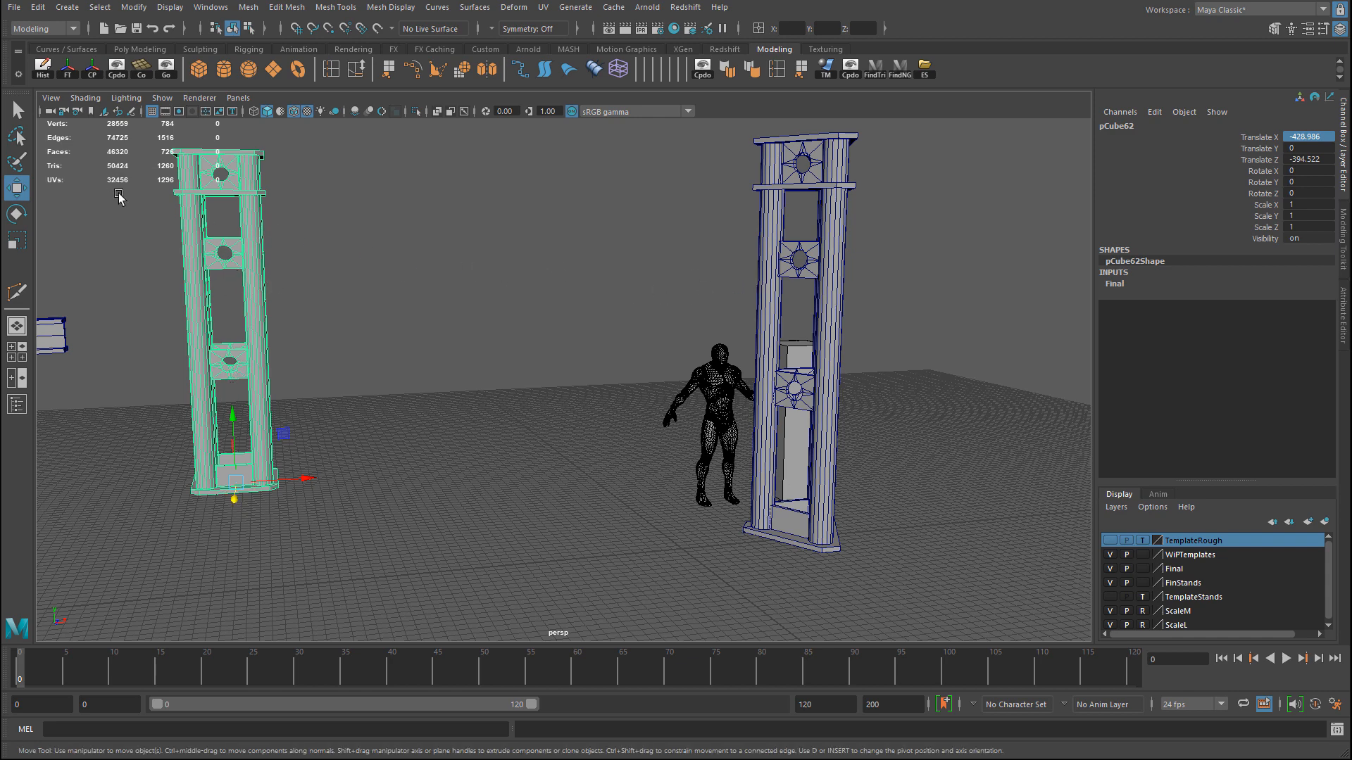
double_click(1310, 138)
type("0")
key("Return")
key("Tab")
key("Tab")
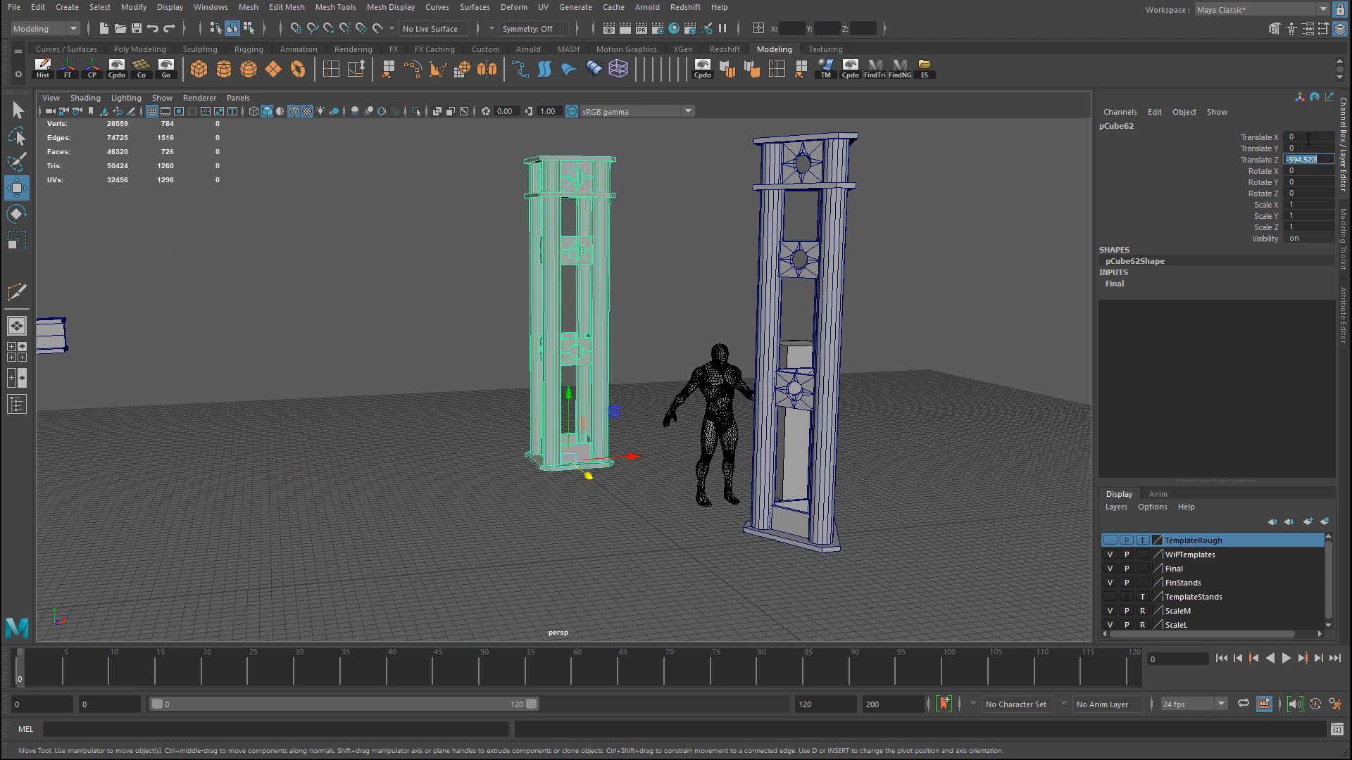
type("0")
key("Return")
Try to place the triangular stand at the origin with Translate X 0, and undo that change.
left_click(832, 308)
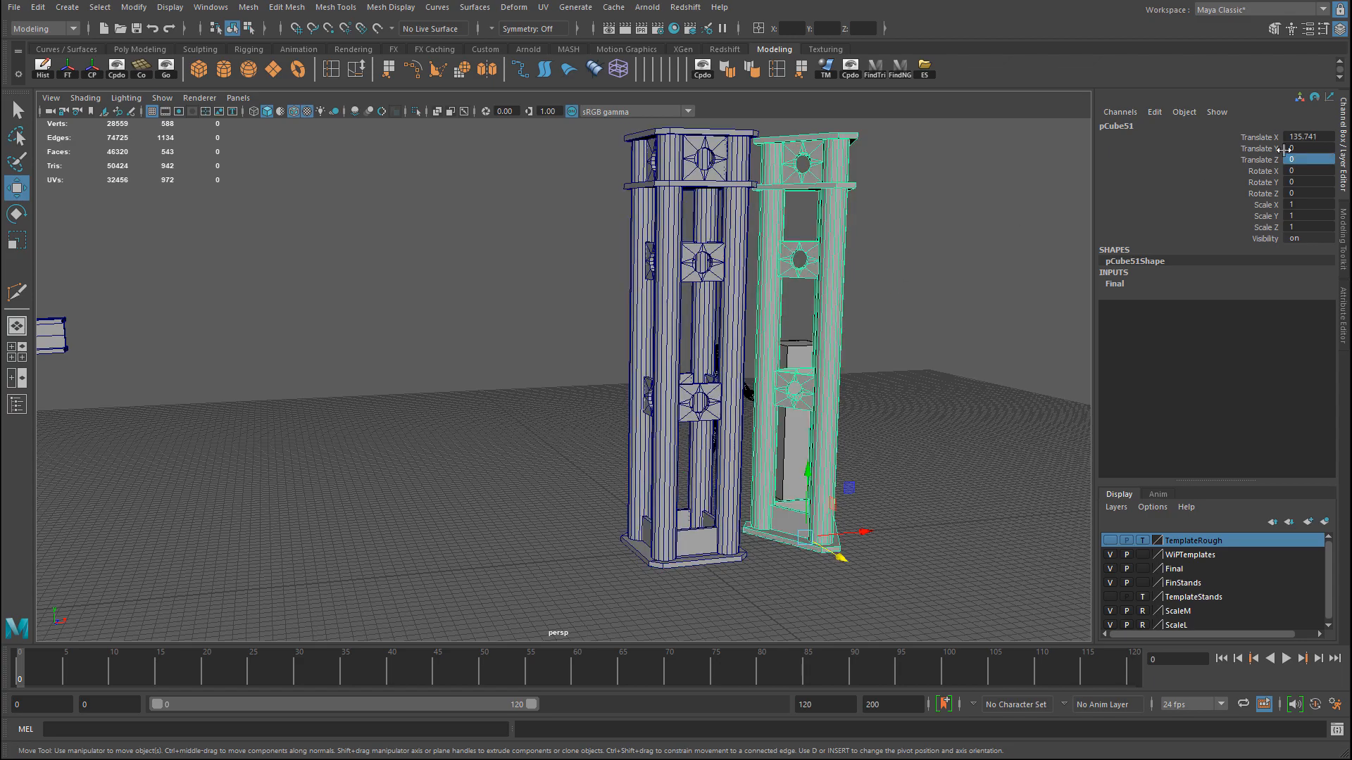
double_click(1331, 138)
type("0")
key("Return")
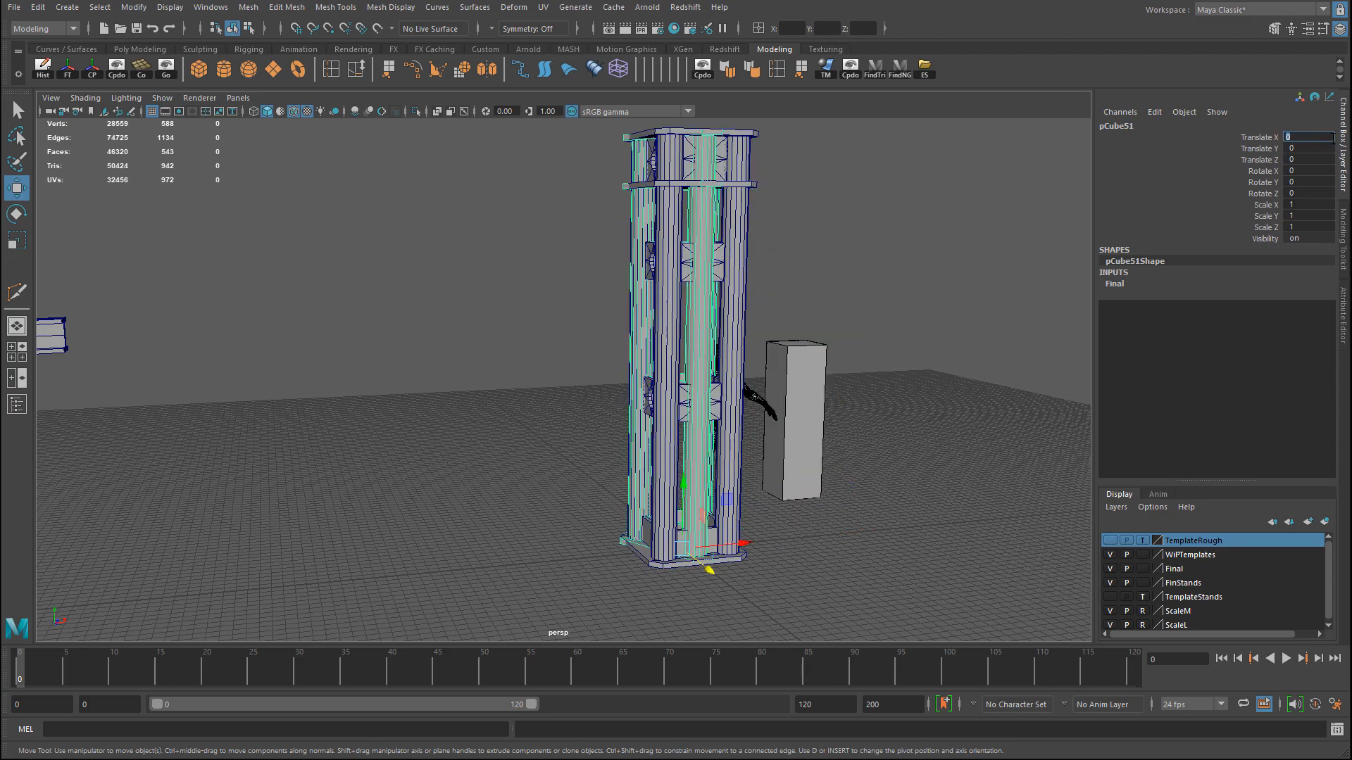
left_click_drag(786, 263, 731, 278, "alt")
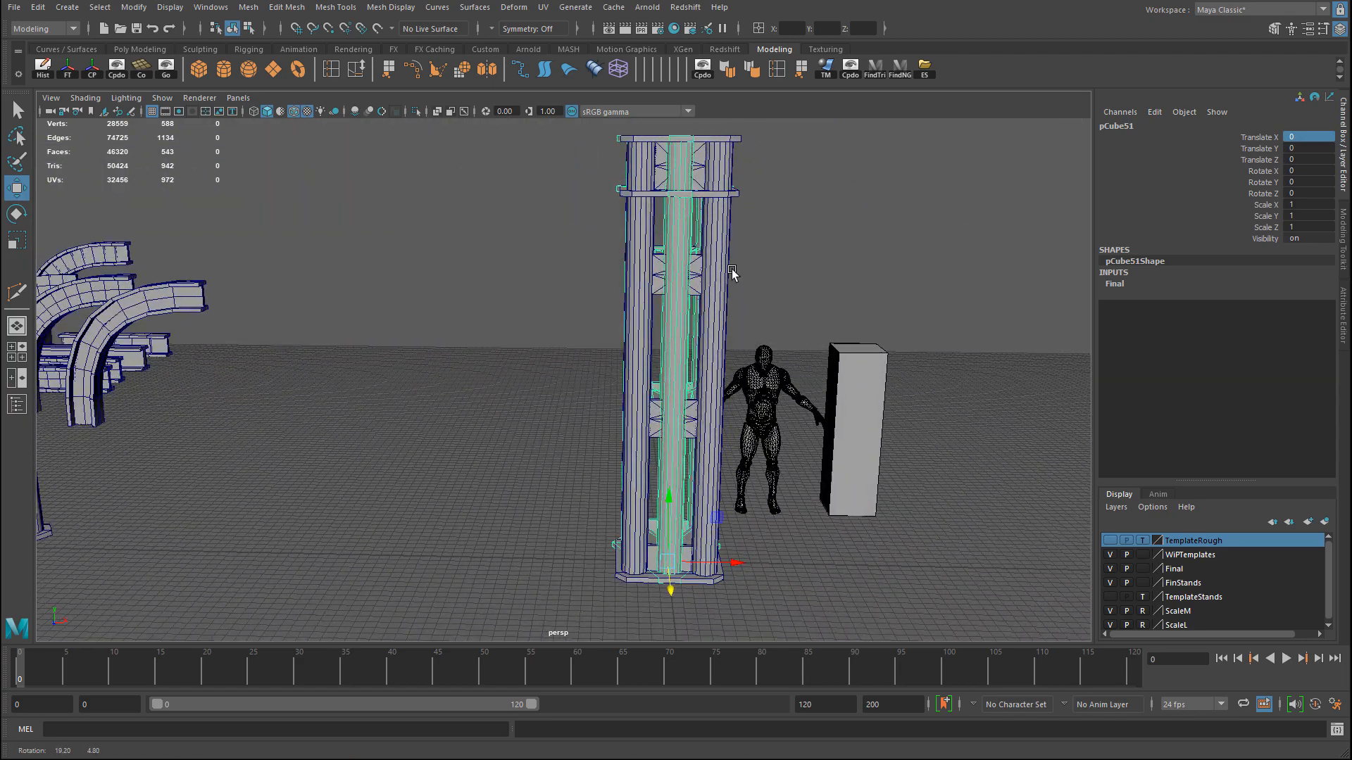
key("ctrl+z")
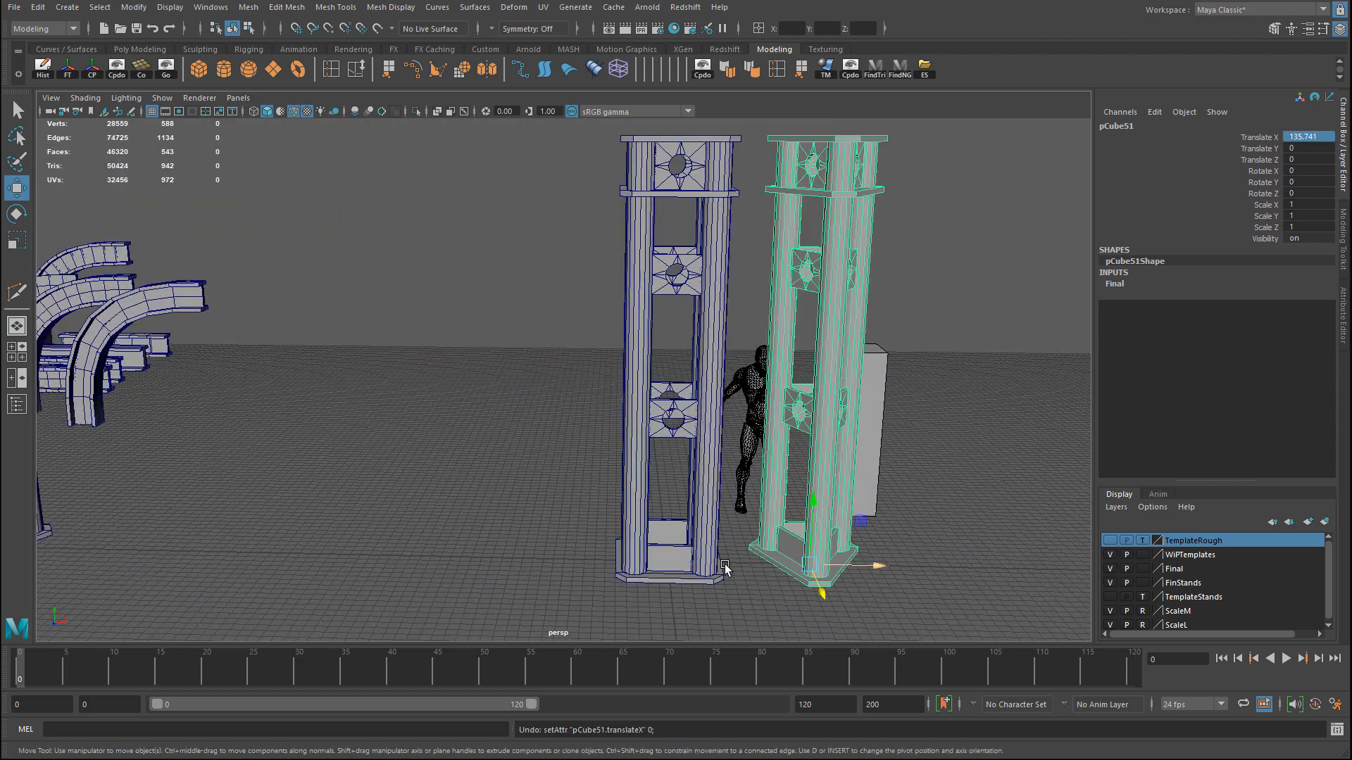
left_click(616, 525)
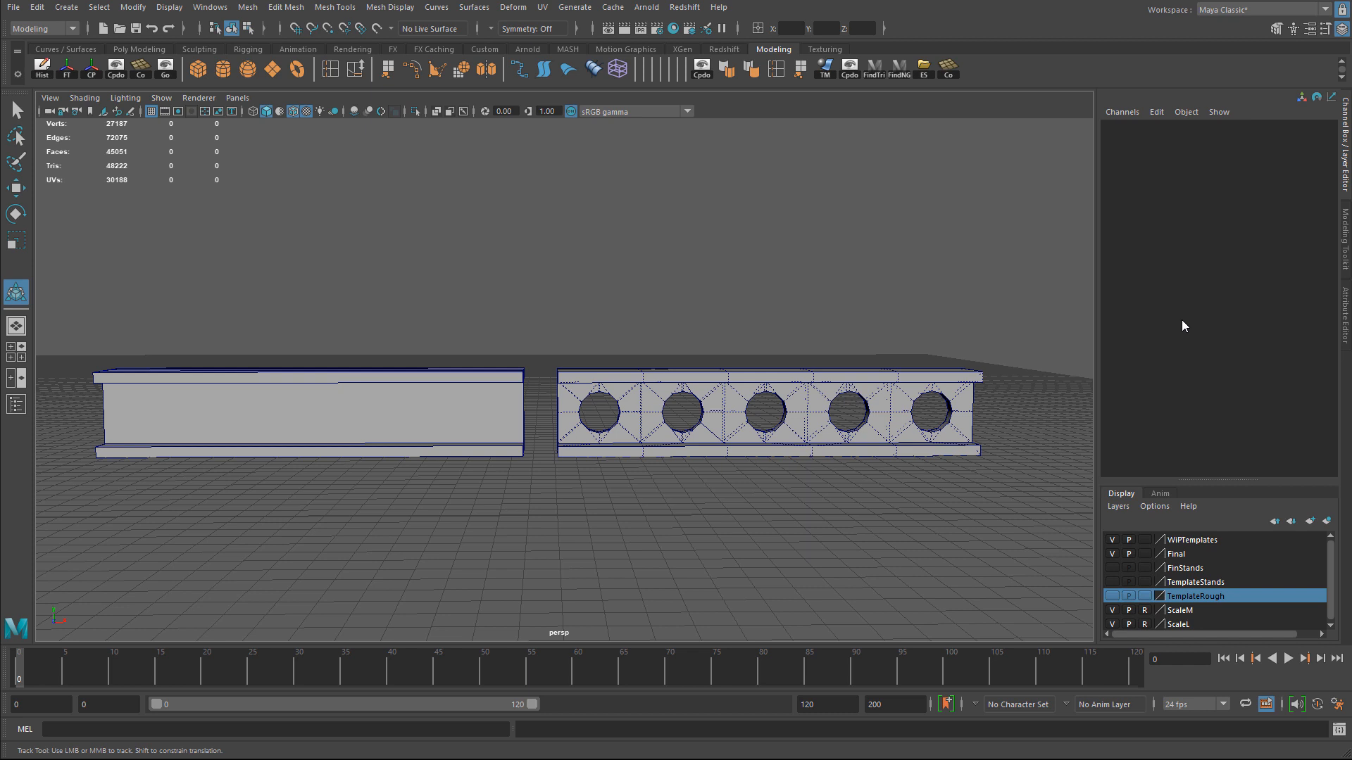
Examine the plain straight beam and its end profile alongside the perforated beam and the tall beam stands.
left_click(320, 414)
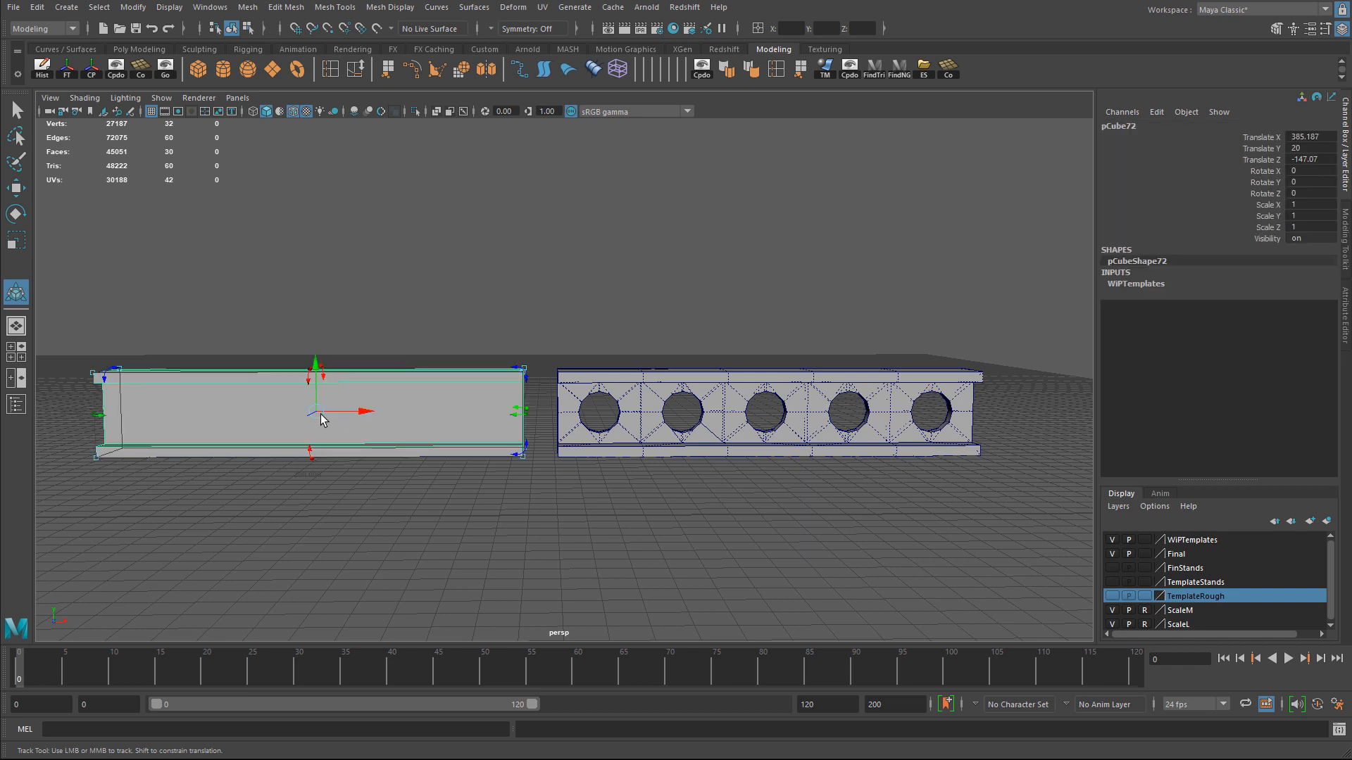
key("t")
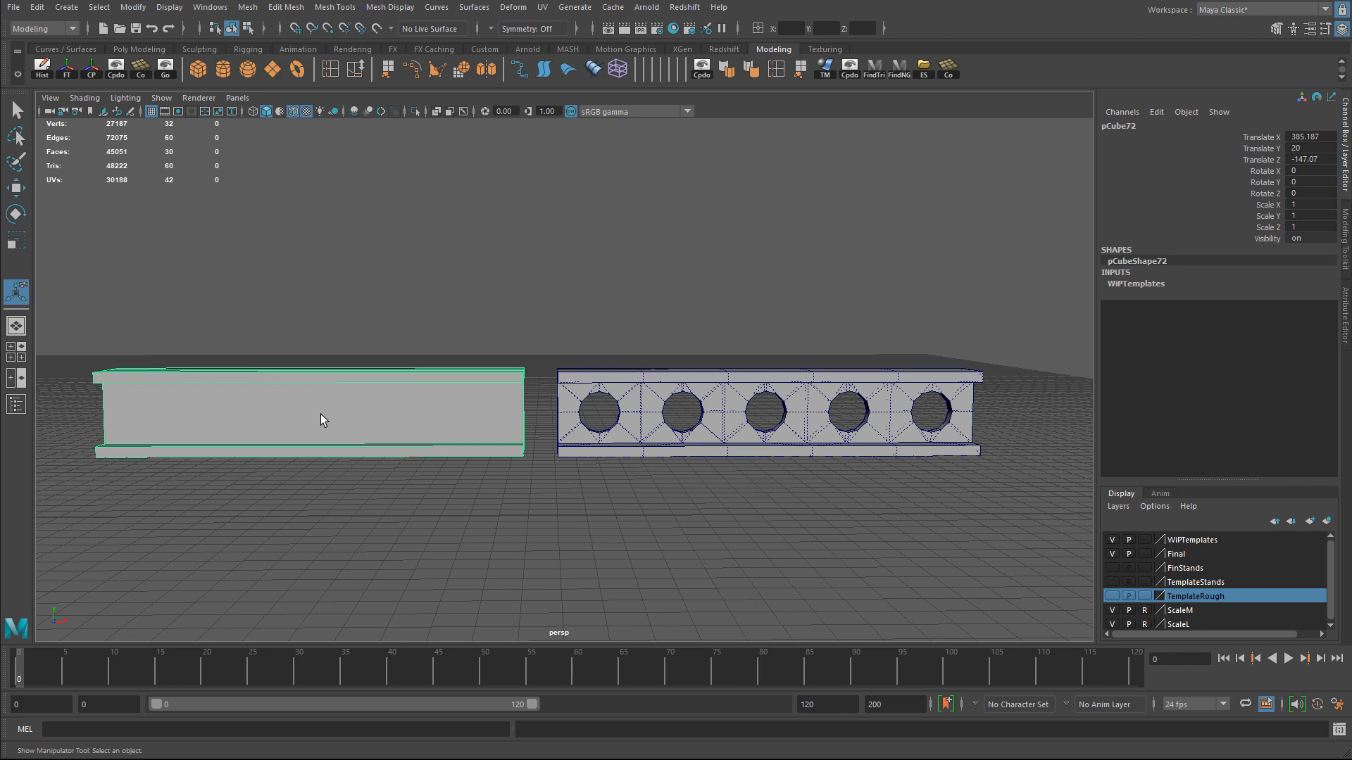
scroll(625, 404, "down", 5)
left_click_drag(626, 403, 993, 260, "alt")
left_click(895, 242)
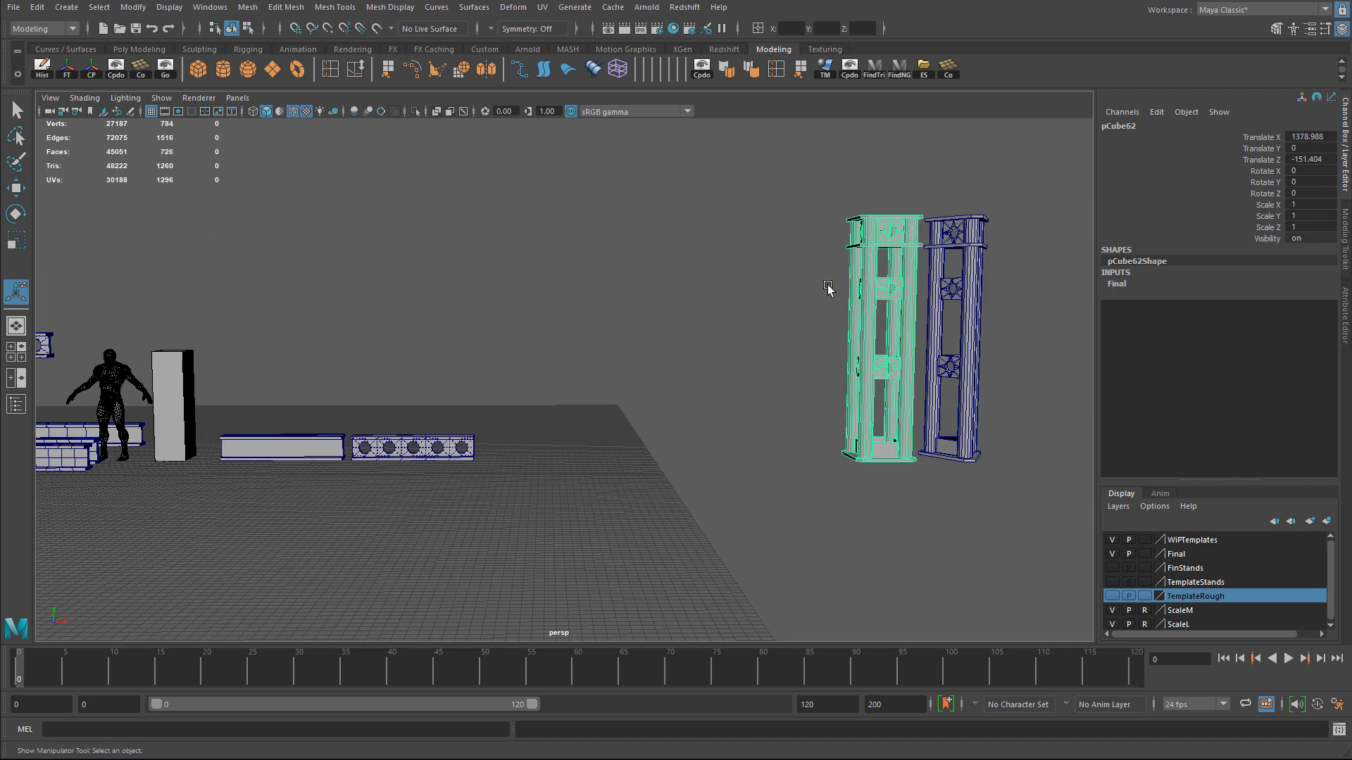
left_click(461, 448)
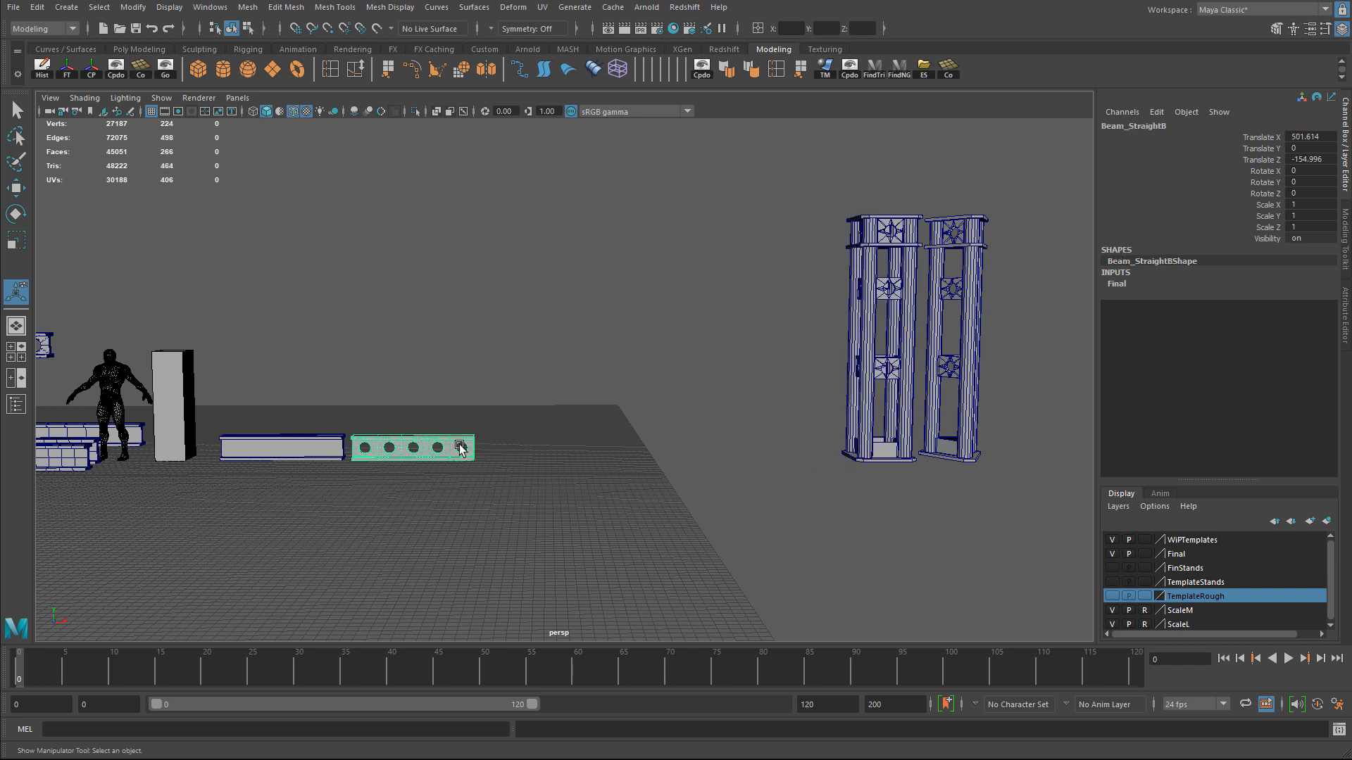
mouse_move(461, 448)
left_mouse_down("alt")
mouse_move(516, 451)
mouse_move(479, 446)
left_mouse_up("alt")
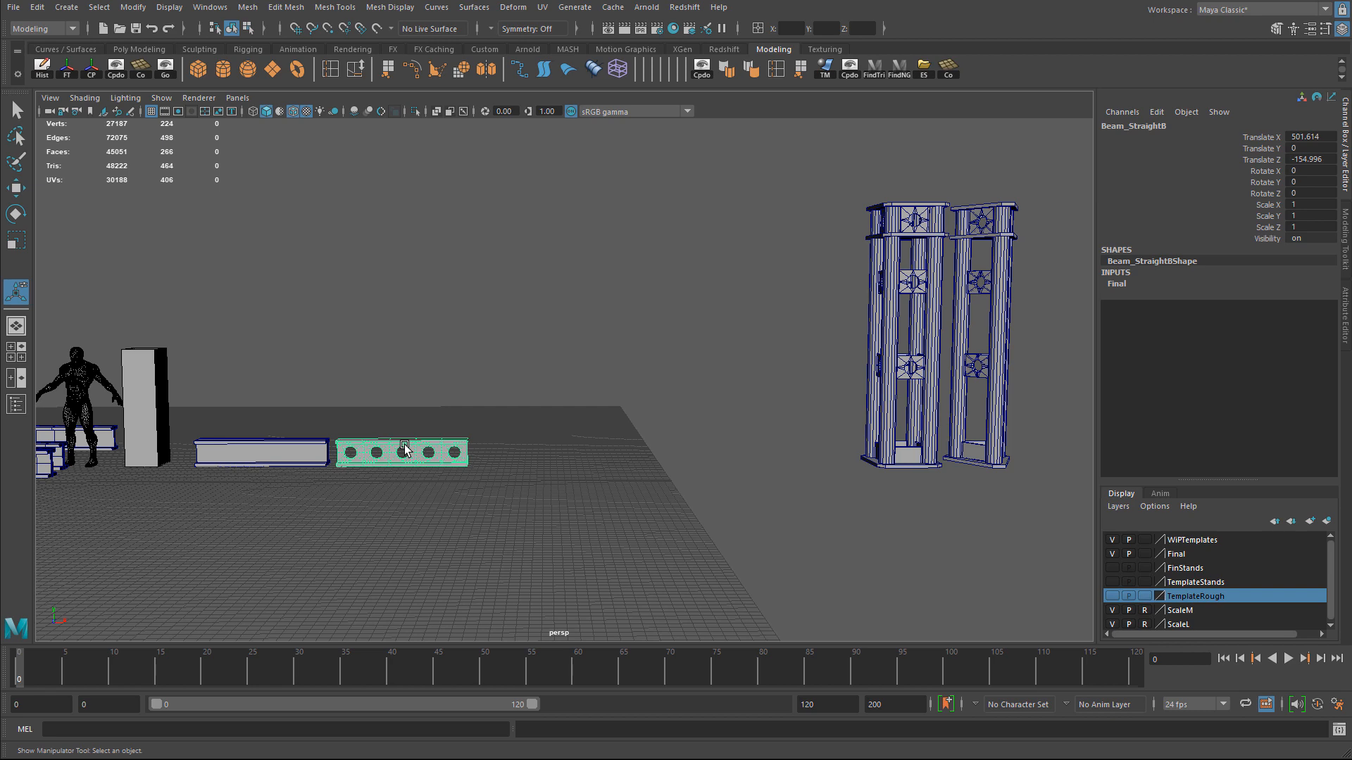
left_click_drag(400, 451, 716, 393, "alt")
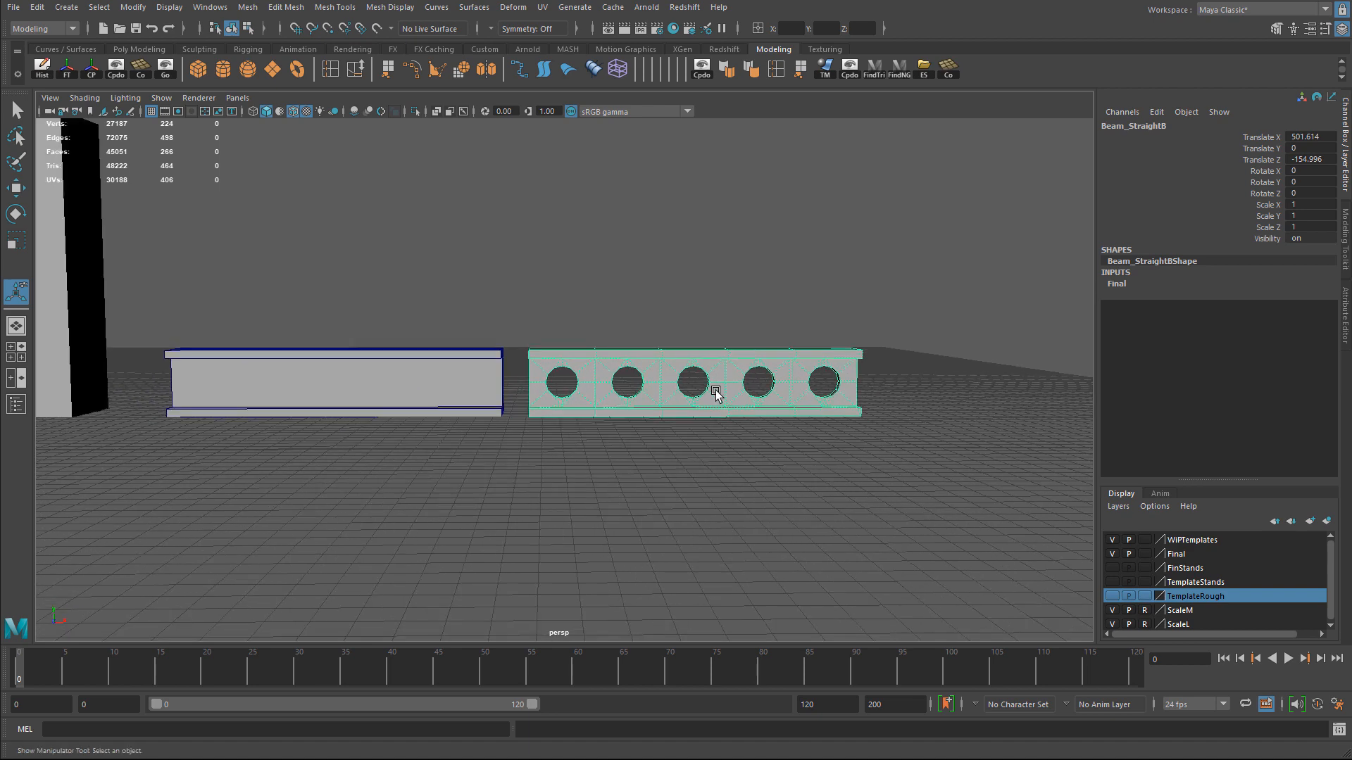
left_click(453, 374)
key("f")
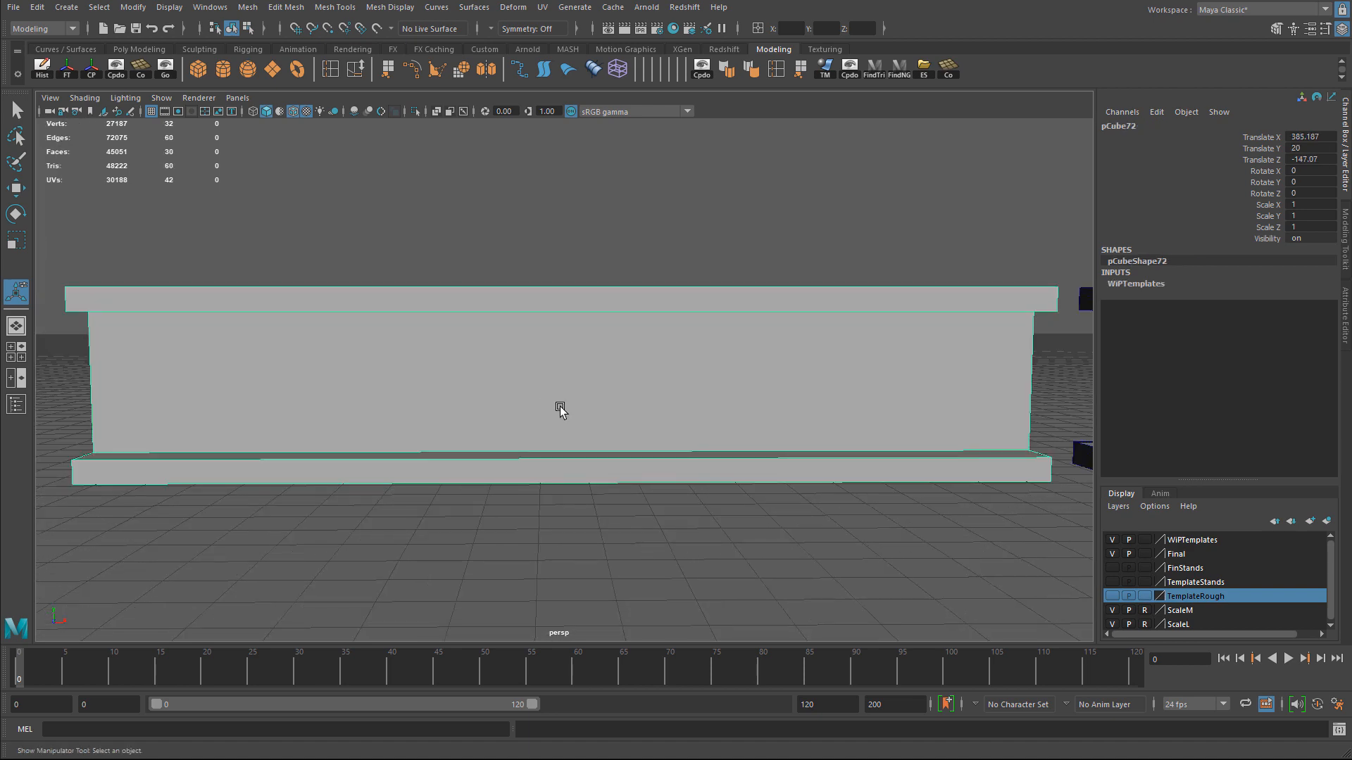
left_click_drag(559, 407, 497, 421, "alt")
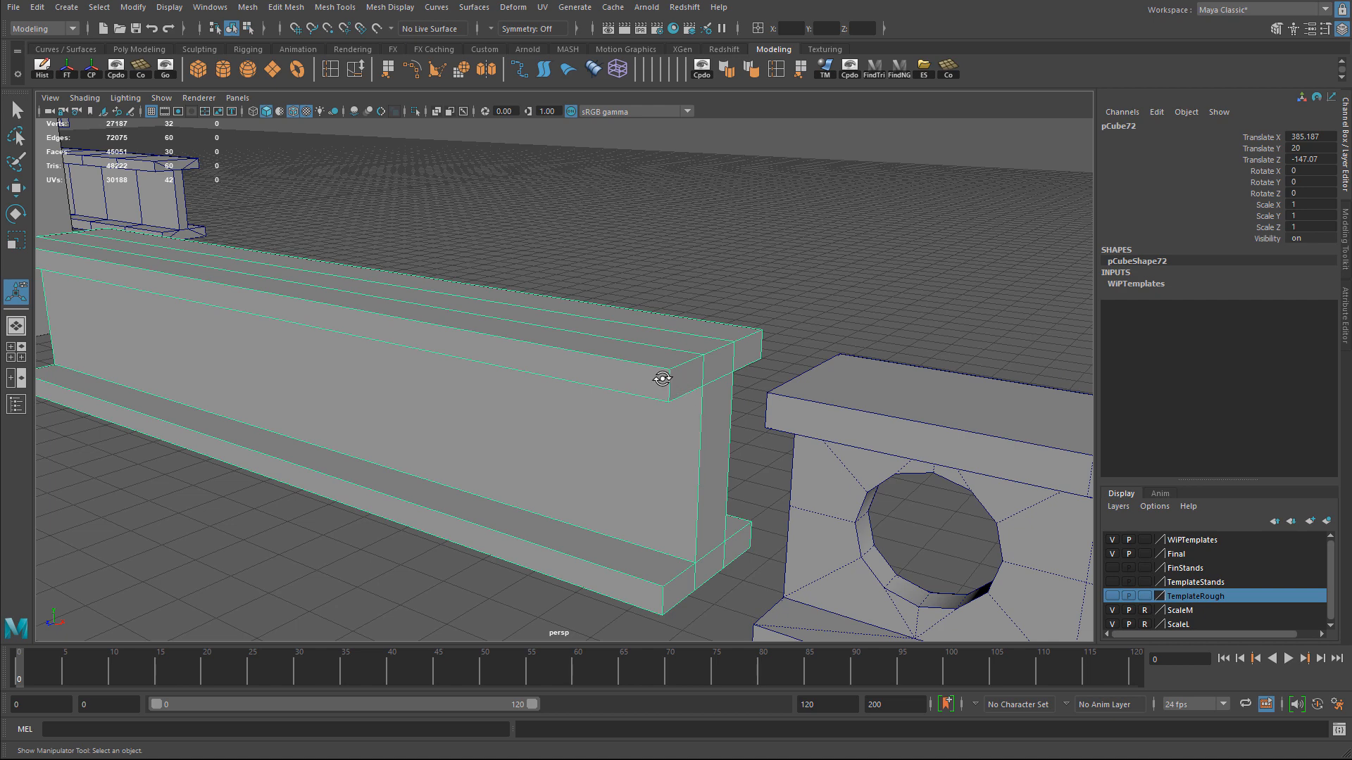
left_click_drag(664, 377, 650, 373, "alt")
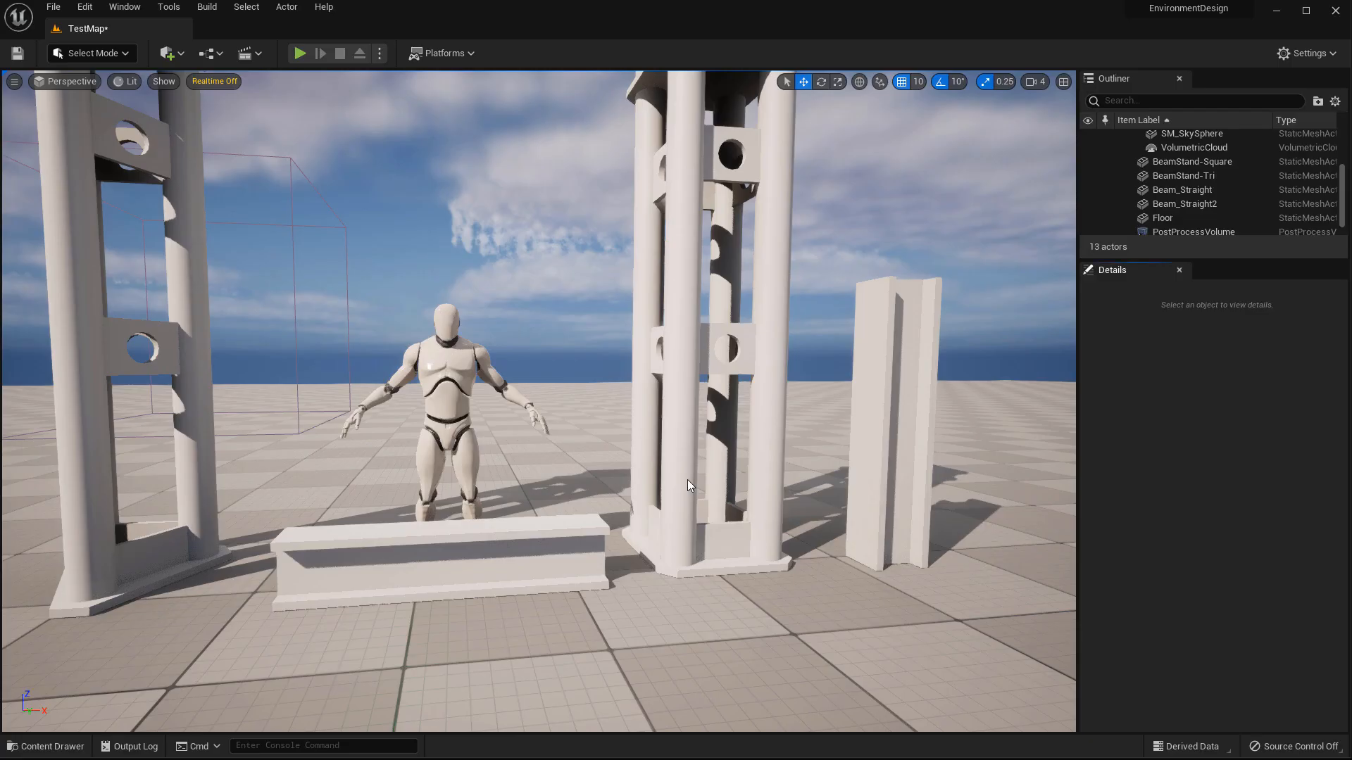
Switch to Unreal Engine, play the test level and run the character past the beam stands and straight beams.
left_click(299, 53)
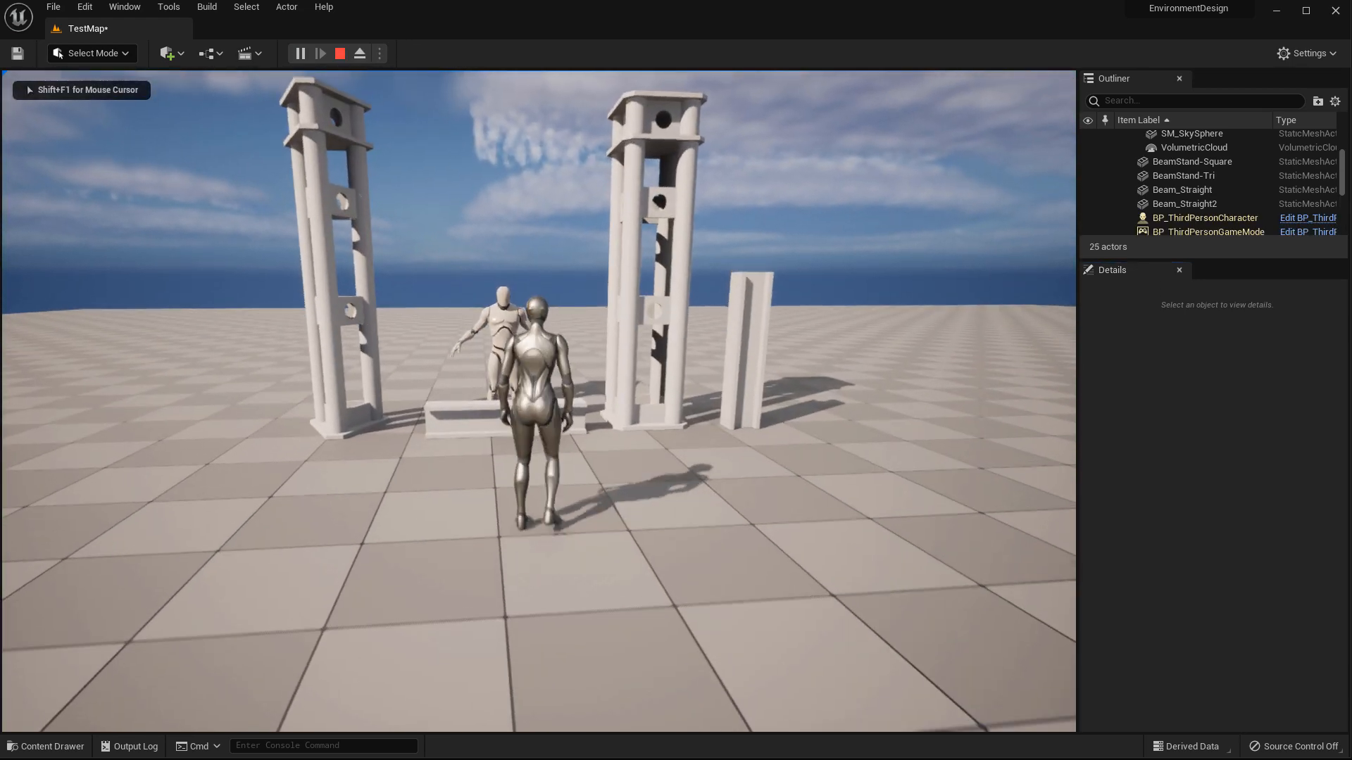
key("w")
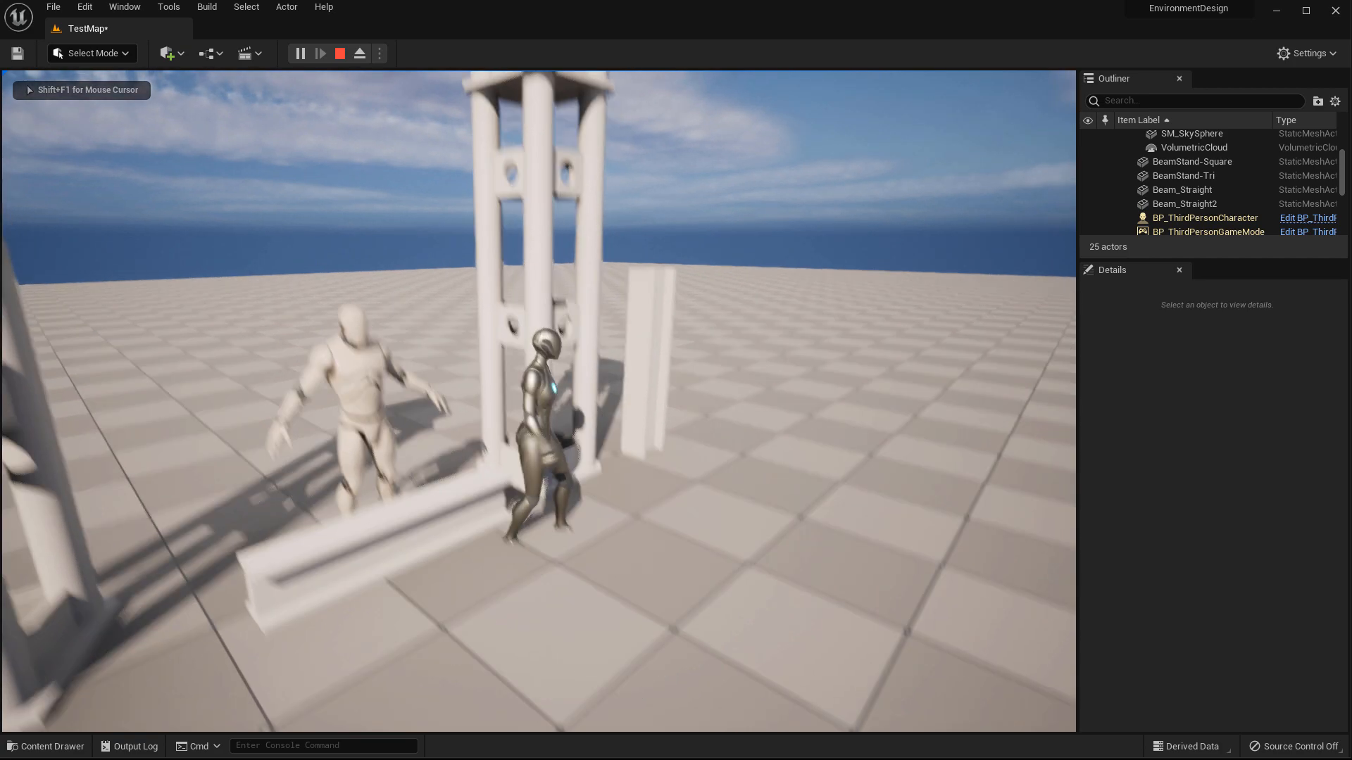
key("w")
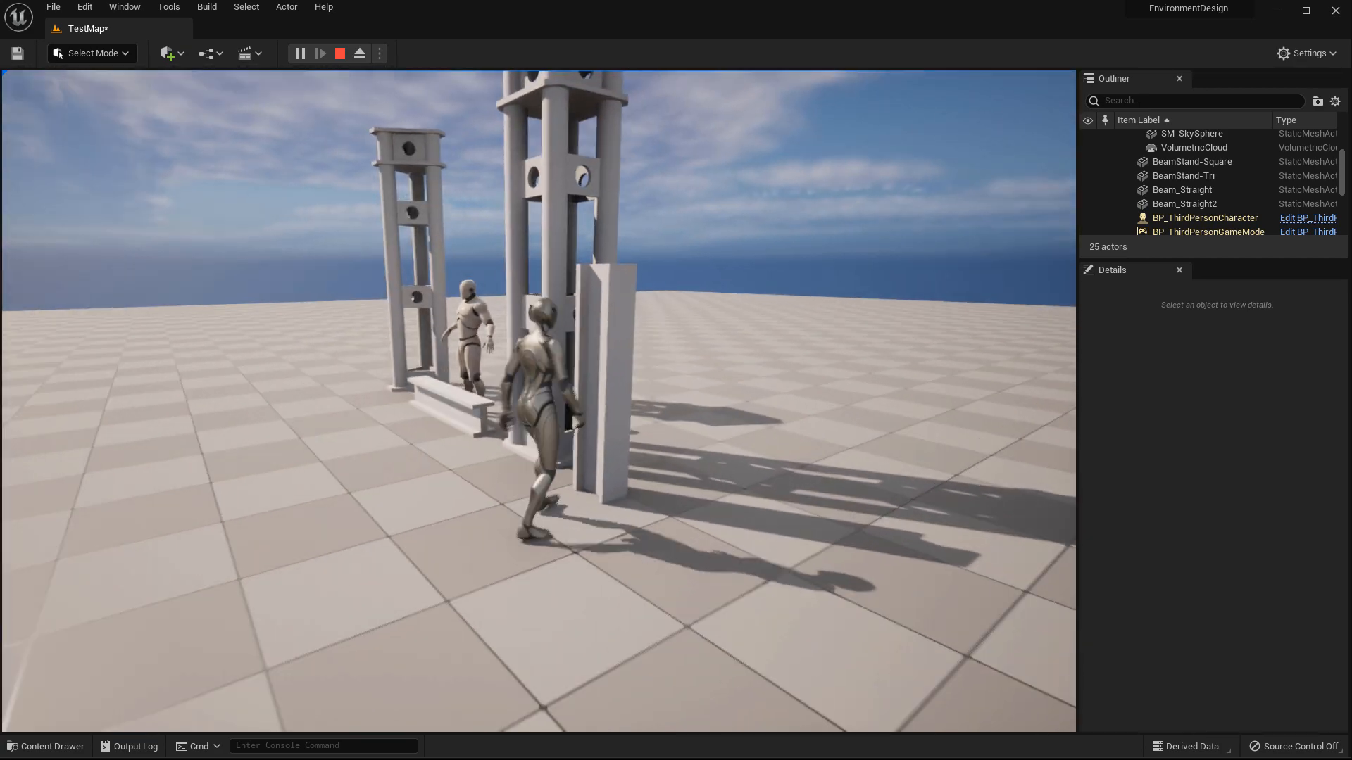
key("w")
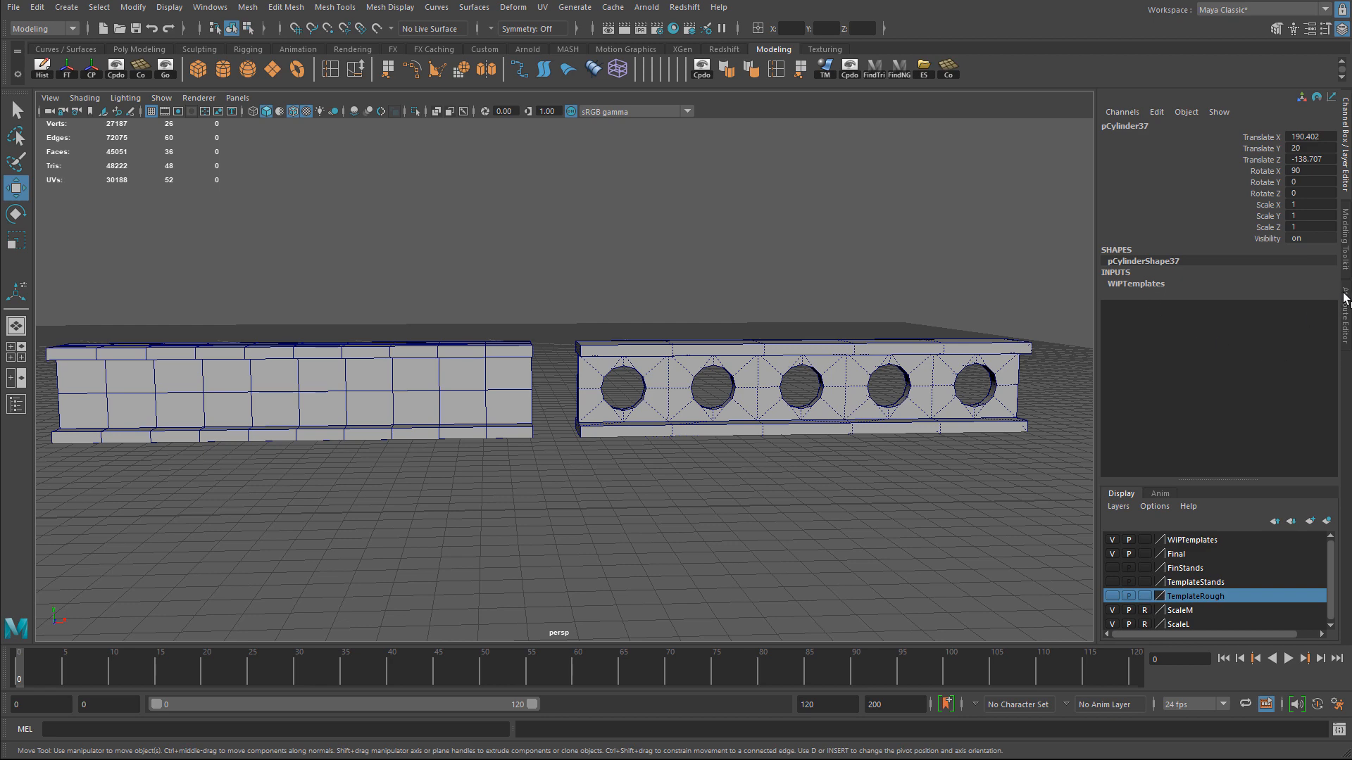
Move the plain straight beam to behind the subdivided beam, at about X 382.6 and Z -274.8.
left_click(384, 383)
mouse_move(330, 386)
right_mouse_down()
mouse_move(328, 356)
mouse_move(330, 387)
right_mouse_up()
left_click_drag(330, 386, 356, 398, "alt")
left_click(265, 383)
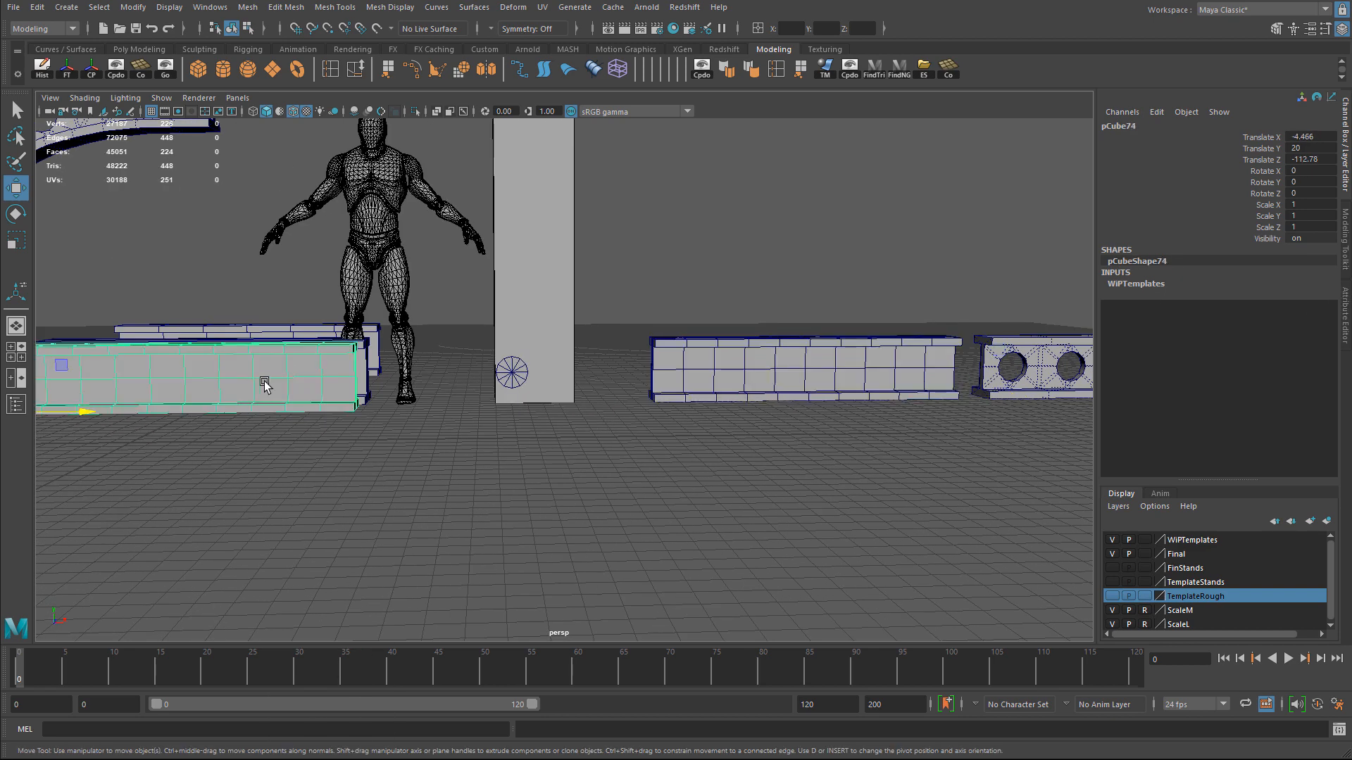
left_click_drag(265, 384, 362, 408, "alt")
left_click(281, 362)
left_click_drag(181, 393, 648, 363)
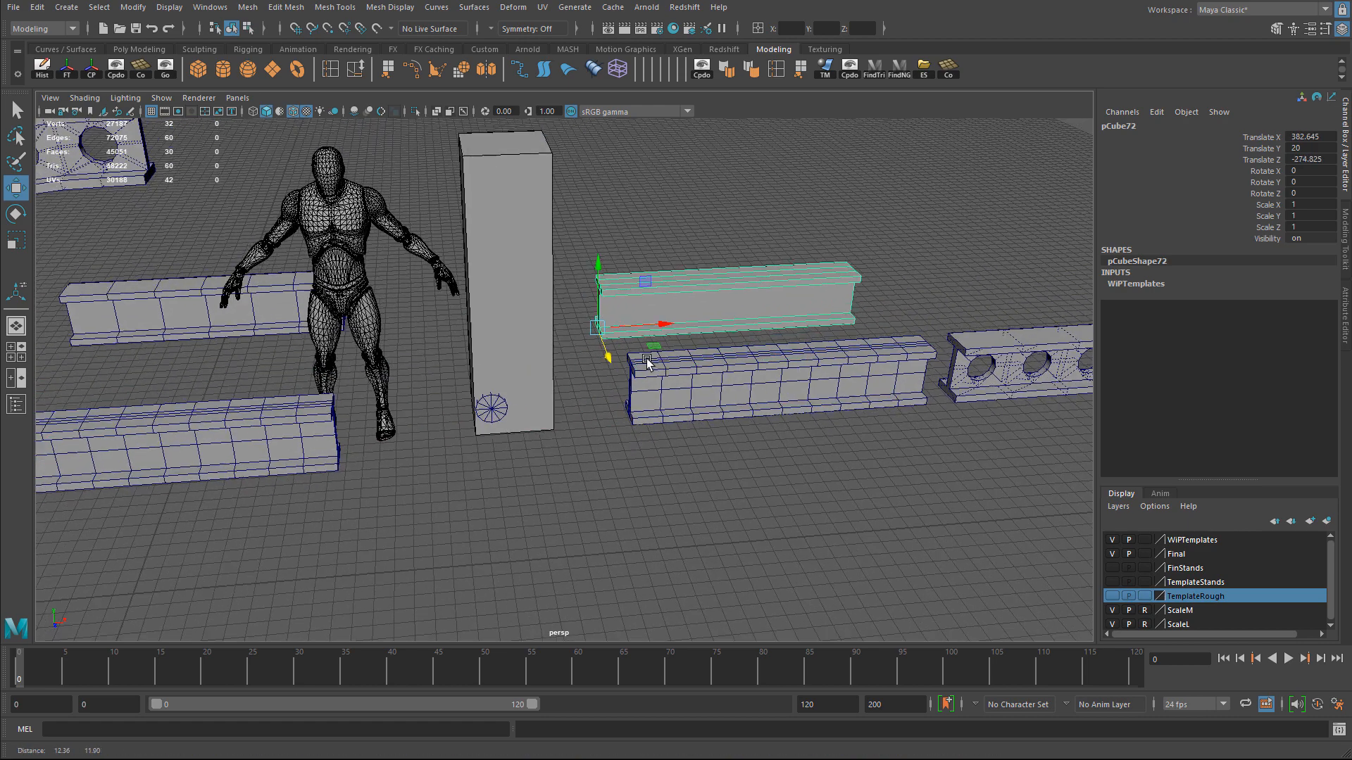
Connect the plain beam's lengthwise edges with evenly spaced cross loops, matching the segments of the subdivided beam in front.
right_click_drag(648, 363, 739, 356, "alt")
right_click_drag(658, 338, 619, 254)
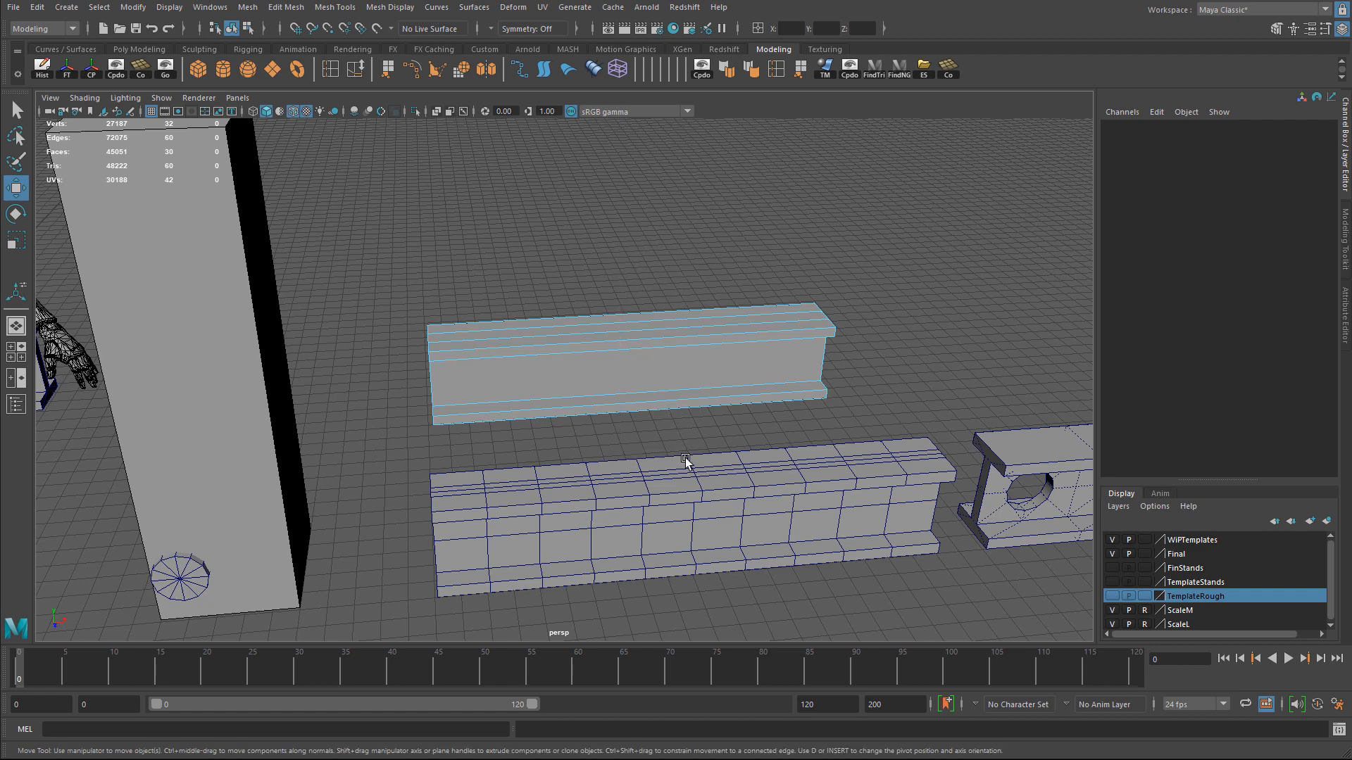
double_click(686, 412)
left_click_drag(686, 412, 1035, 338, "alt")
left_click(1345, 246)
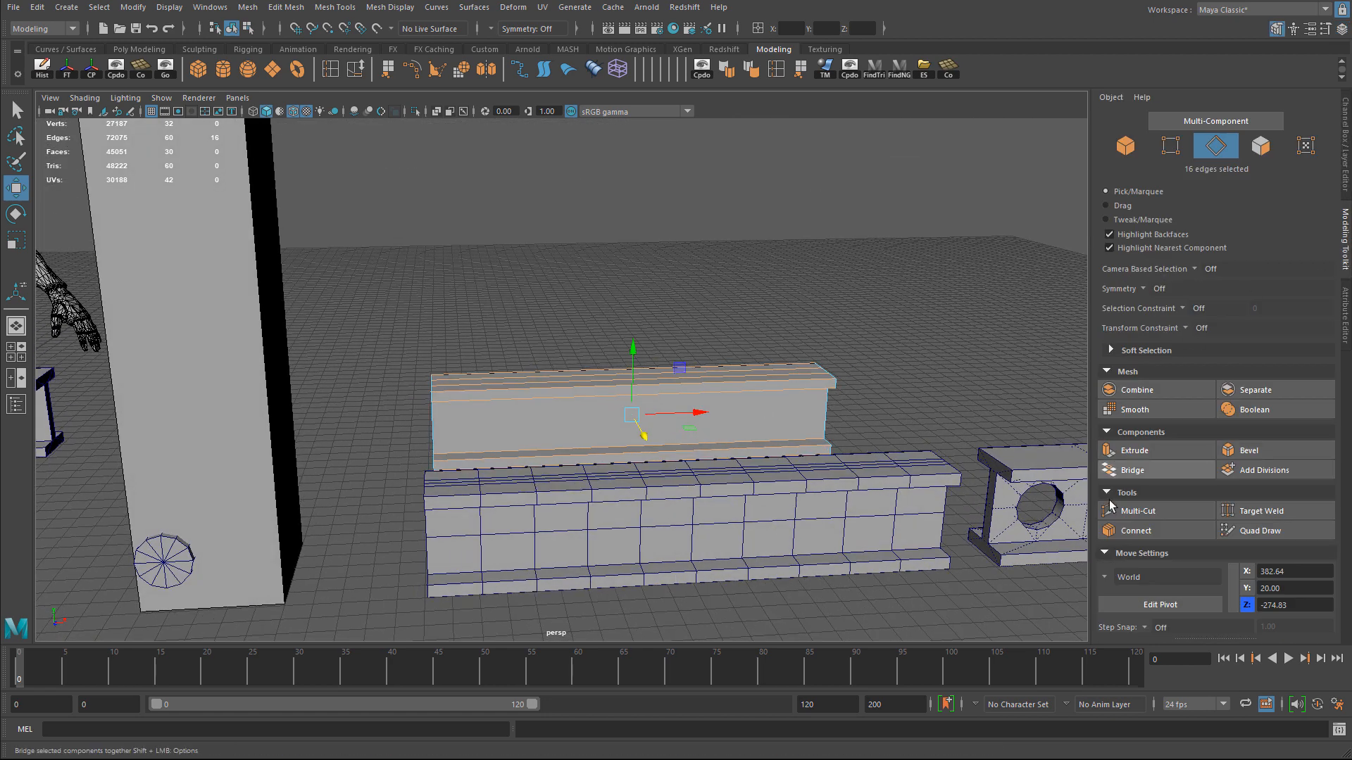
left_click(1137, 530)
middle_click_drag(836, 411, 856, 392, "alt")
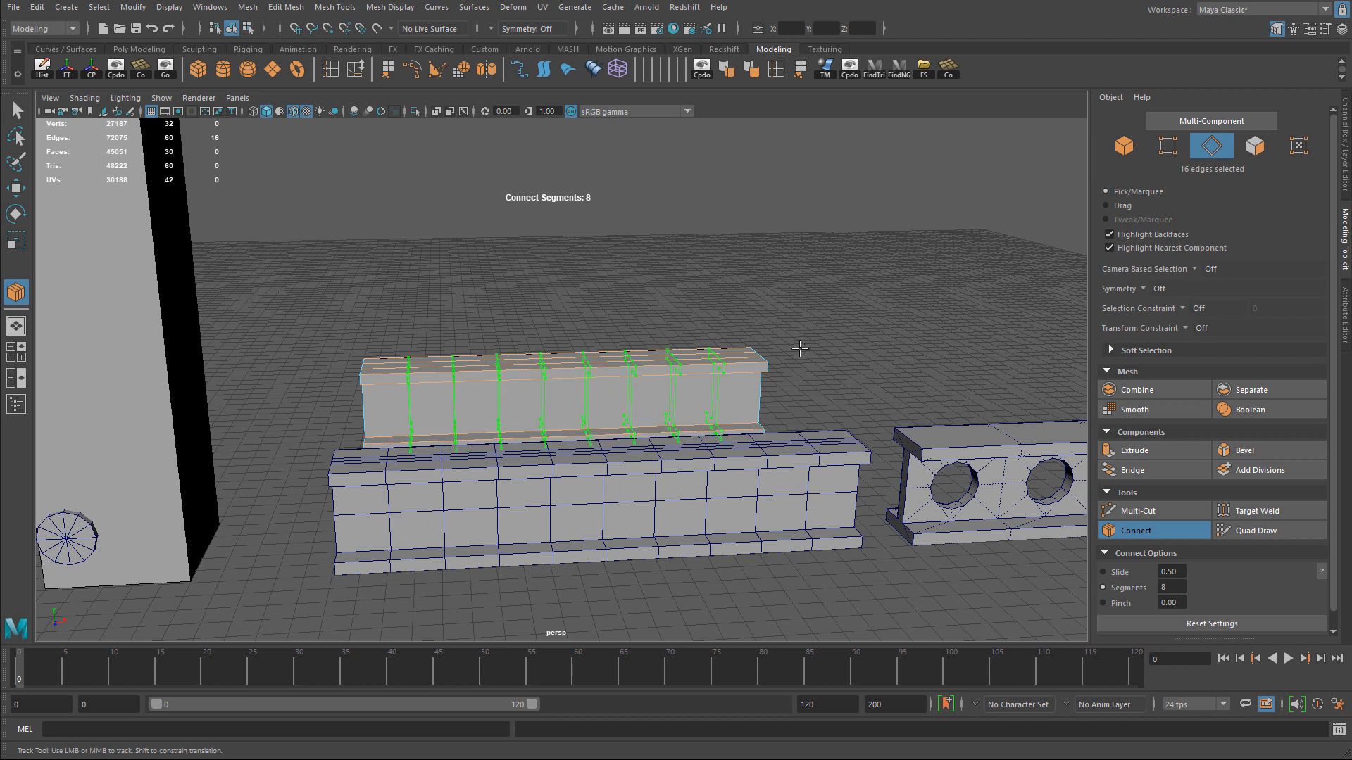
key("w")
Insert a lengthwise edge loop midway up the plain beam's web with Multi-Cut, and return to object mode.
middle_click_drag(640, 422, 357, 411, "alt")
right_click_drag(358, 410, 810, 479, "alt")
left_click(1146, 513)
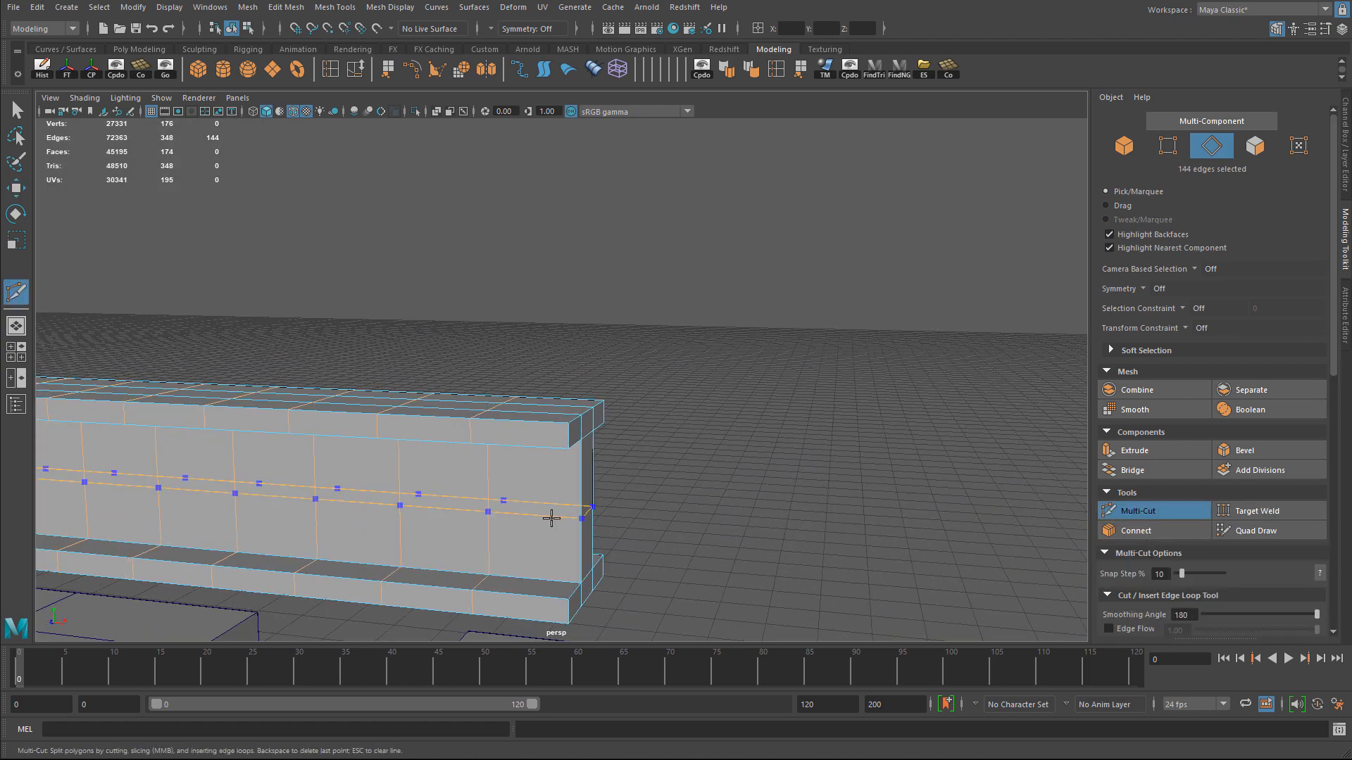
left_click(563, 518, "ctrl")
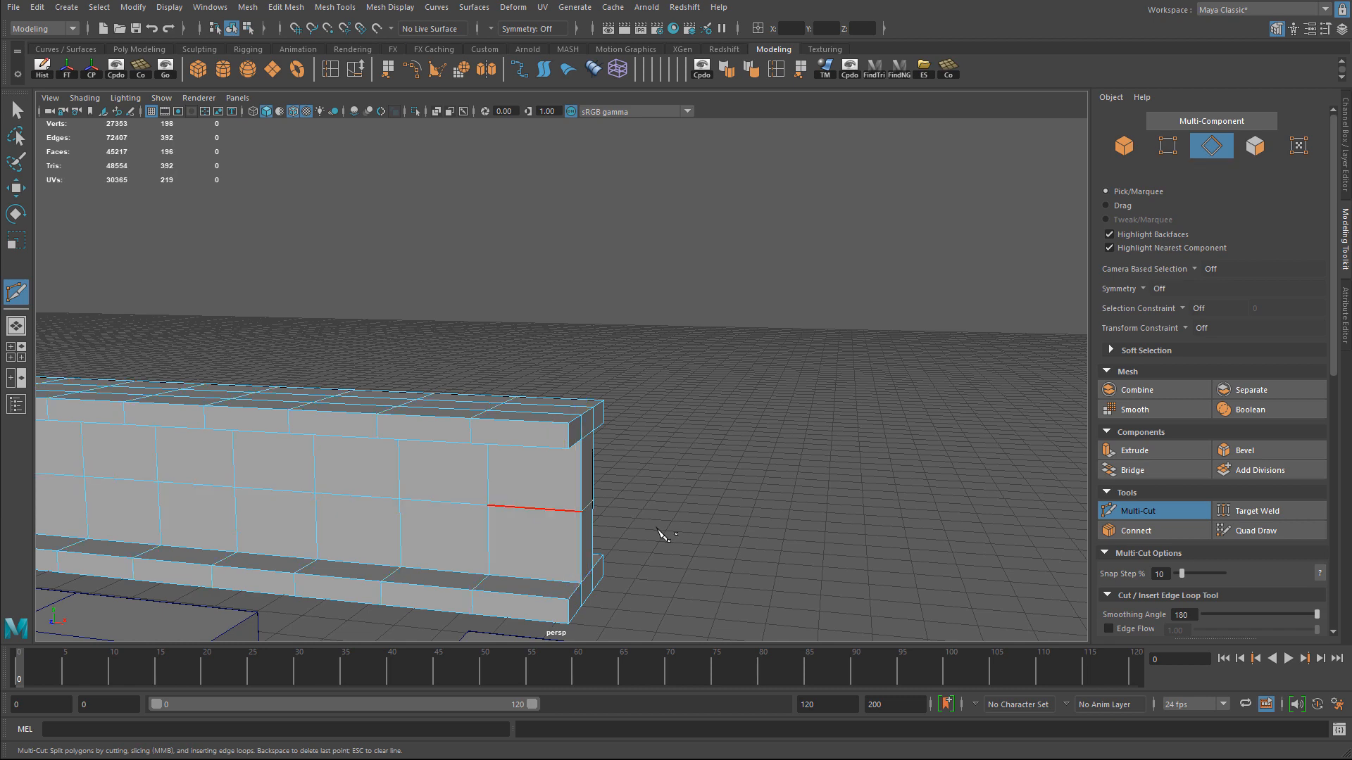
left_click_drag(663, 543, 462, 467, "alt")
key("w")
right_click_drag(460, 421, 524, 401)
scroll(475, 479, "up", 2)
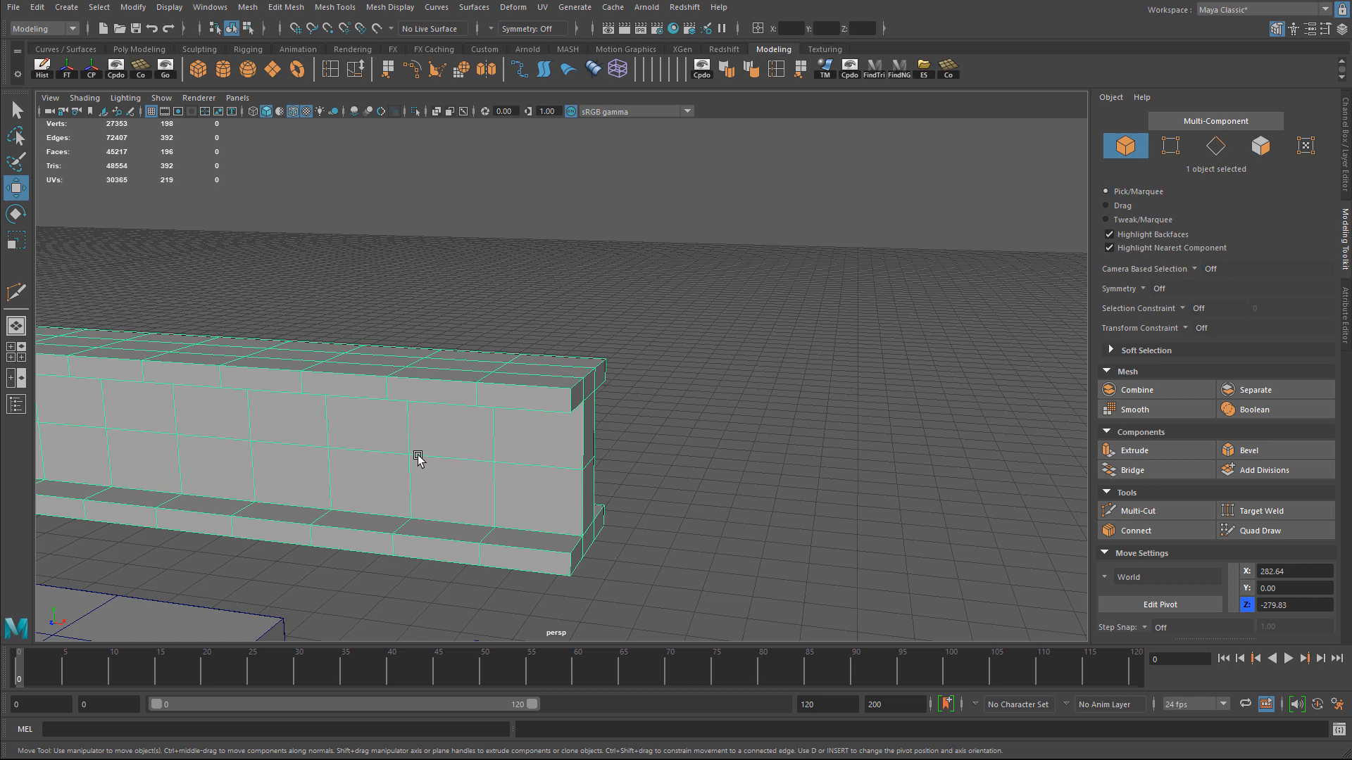
Move the cylinder along X to 303.91 so that it sits in the subdivided beam's web at the first hole position.
scroll(211, 465, "down", 6)
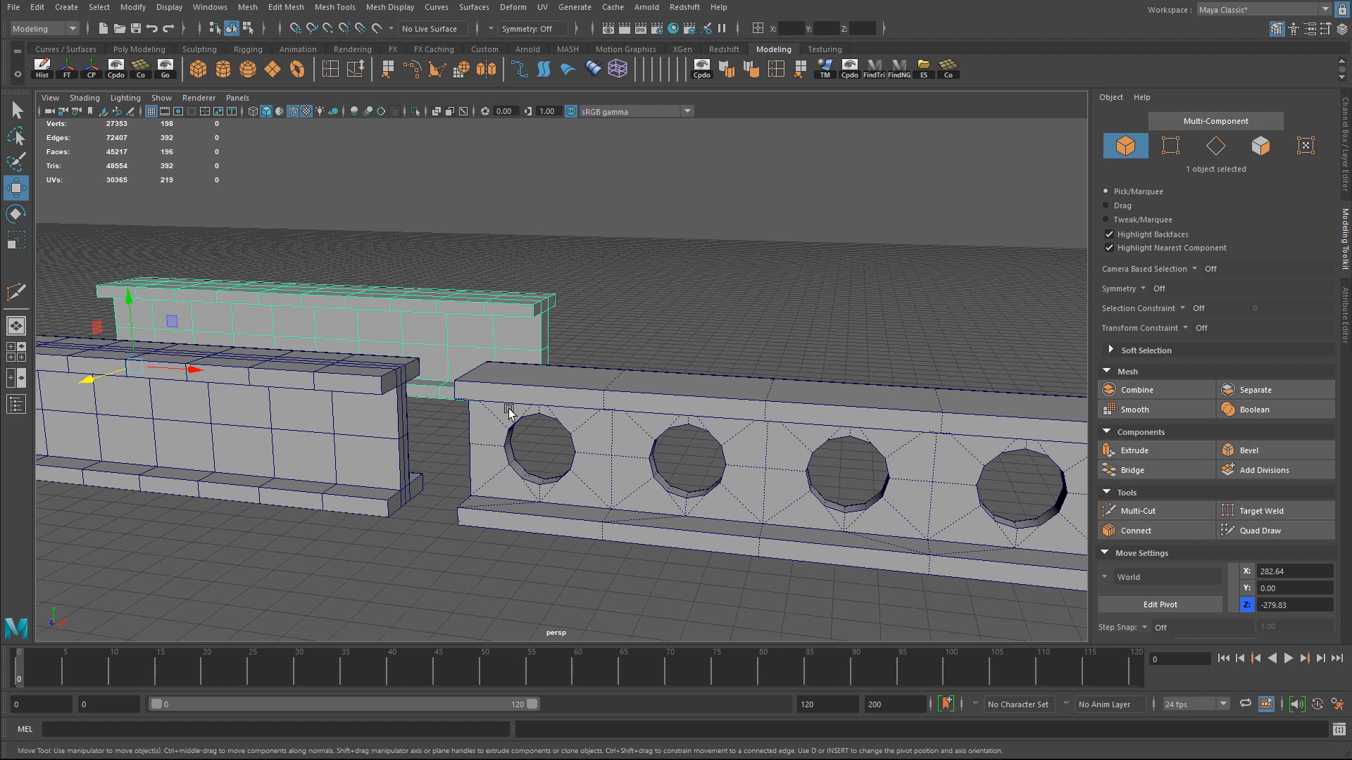
middle_click_drag(556, 426, 604, 453, "alt")
left_click_drag(604, 452, 364, 347, "alt")
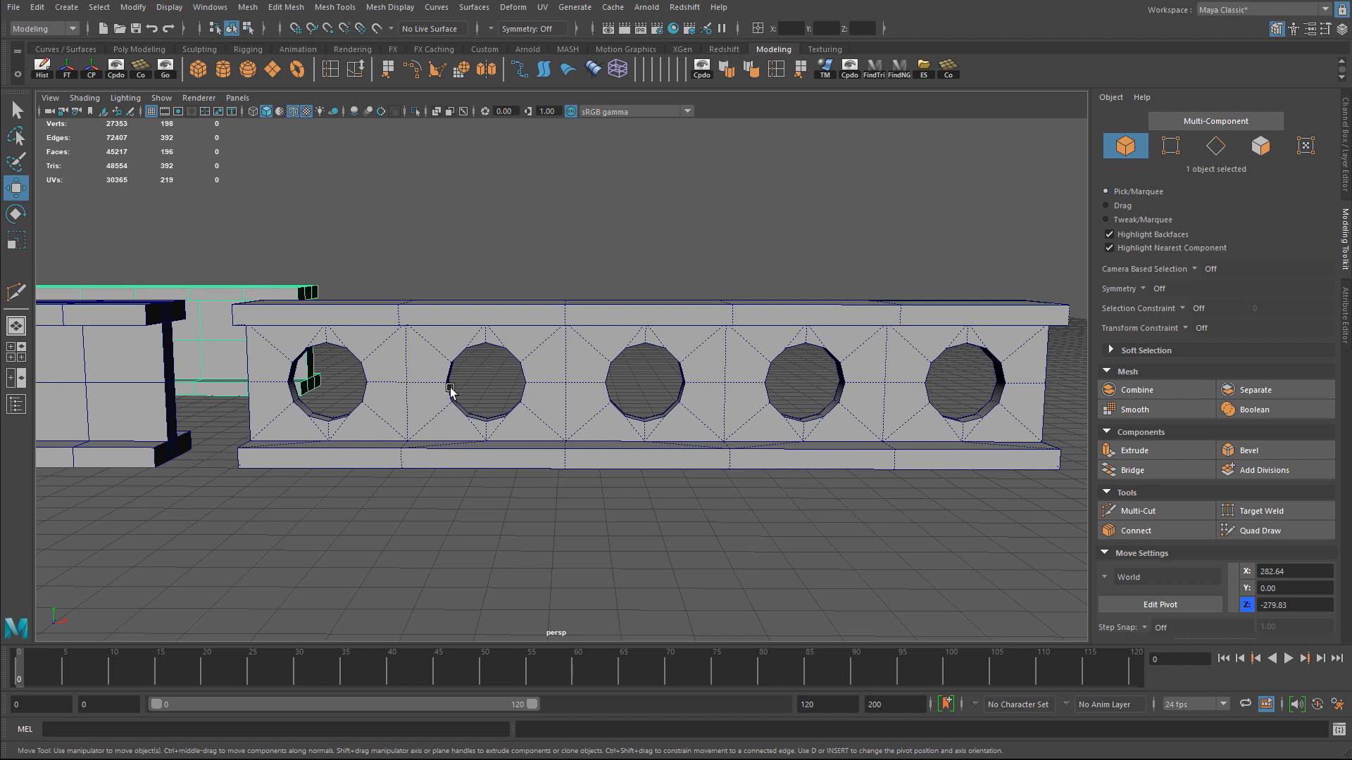
middle_click_drag(398, 391, 476, 407, "alt")
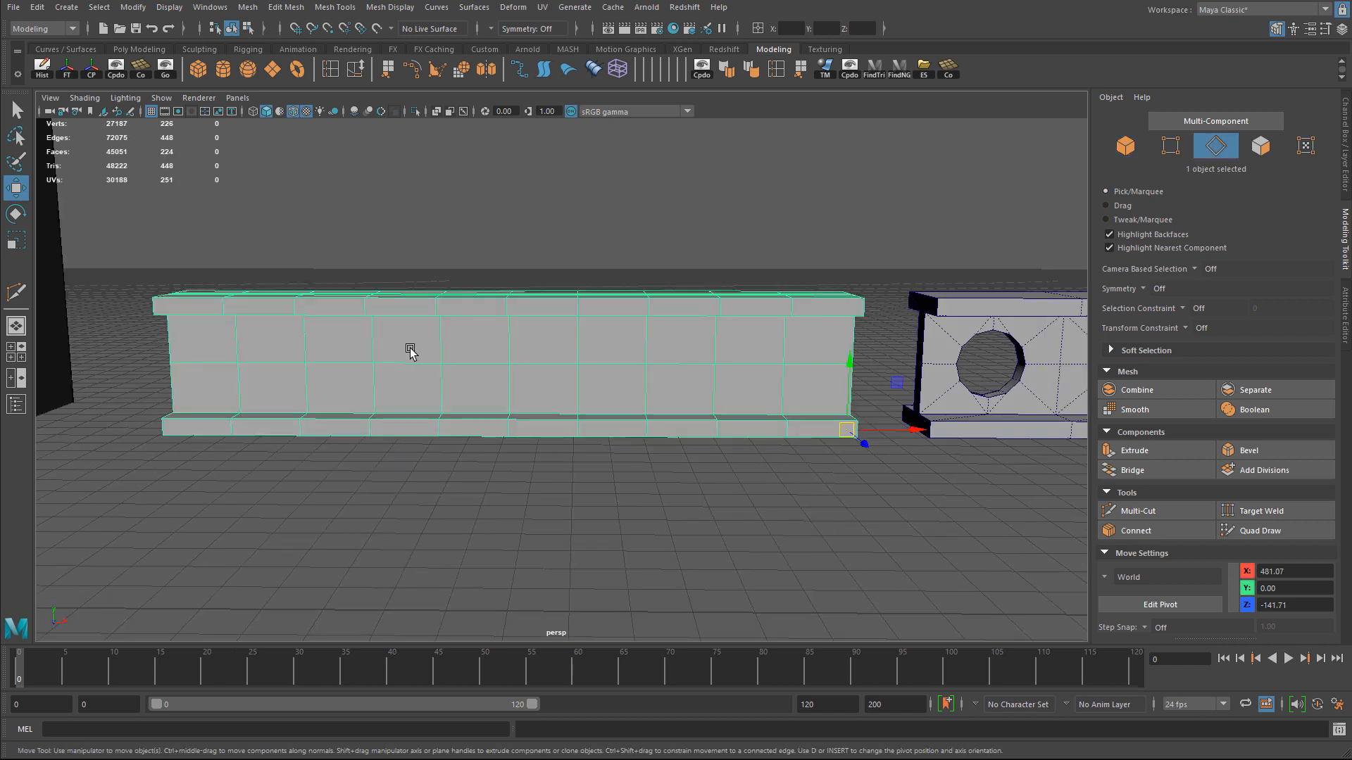
right_click(410, 352)
right_click_drag(409, 351, 205, 350, "alt")
left_click(206, 350)
left_click_drag(226, 347, 483, 356)
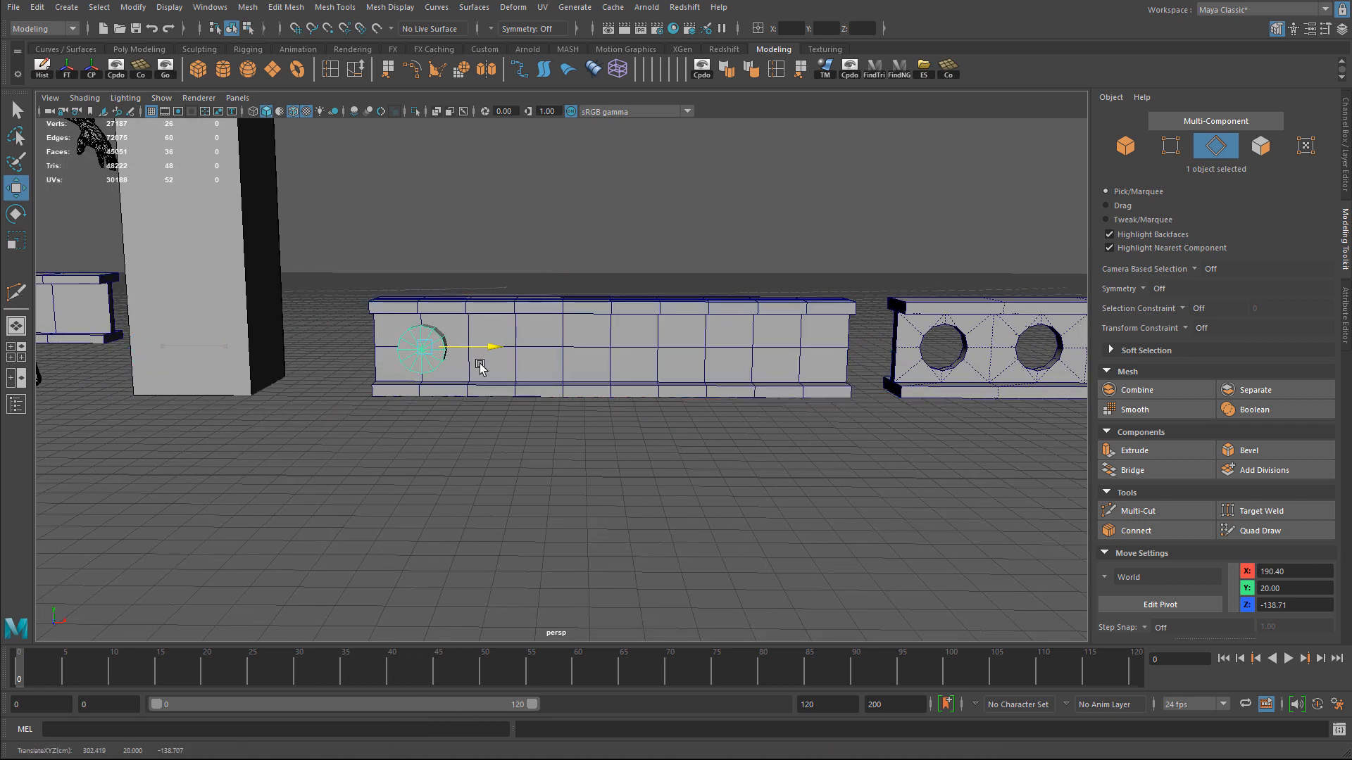
right_click_drag(483, 356, 272, 291, "alt")
Select the cylinder's front rim edges to inspect its number of sides, and return to object mode.
left_click(272, 291)
left_click_drag(272, 290, 401, 339, "alt")
double_click(406, 352)
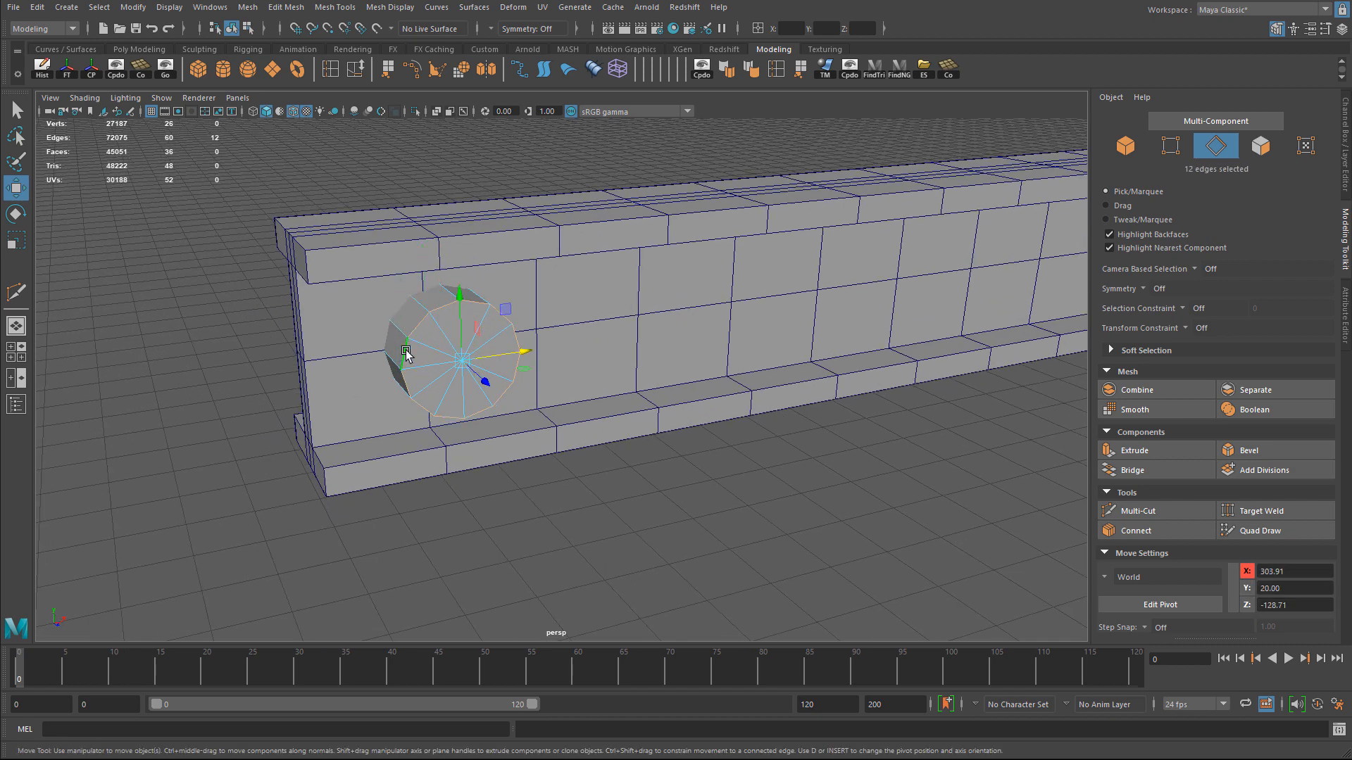
right_click_drag(421, 347, 488, 315)
left_click_drag(487, 314, 367, 354, "alt")
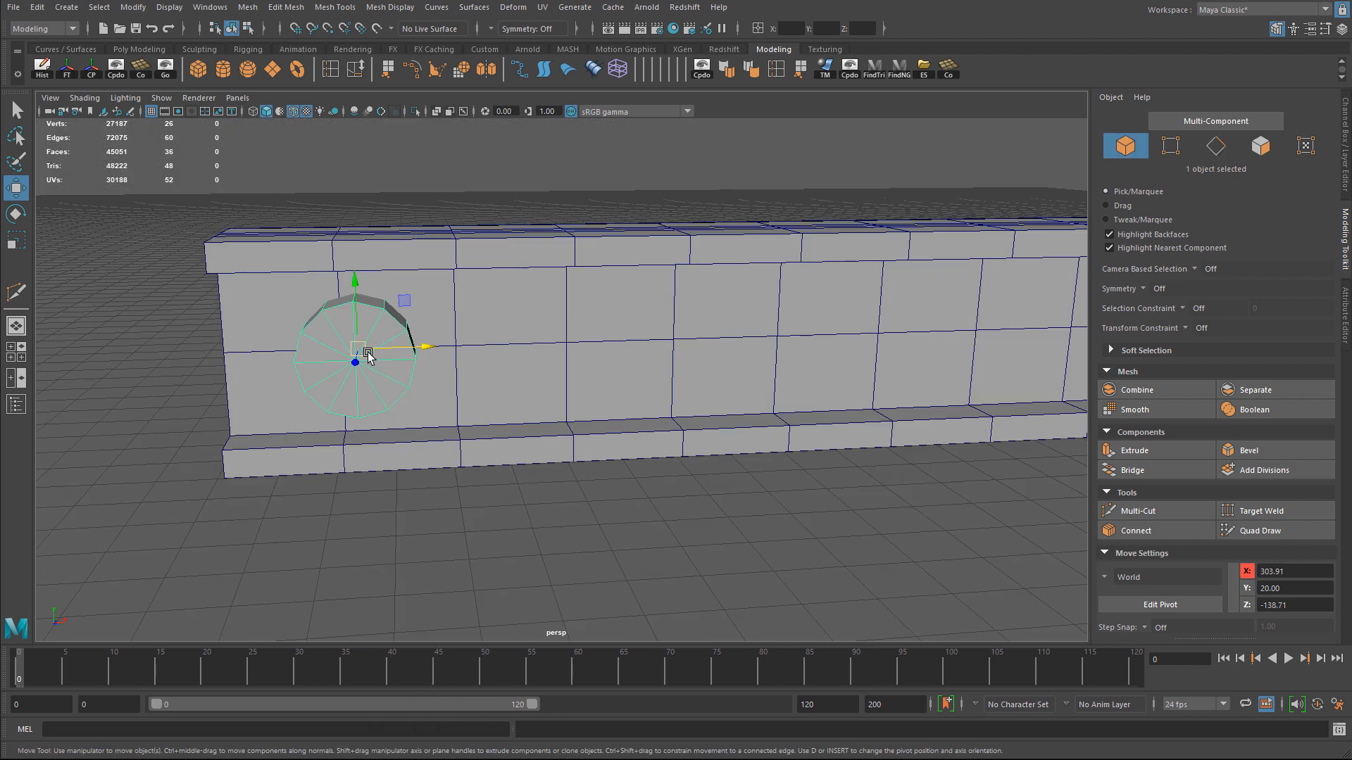